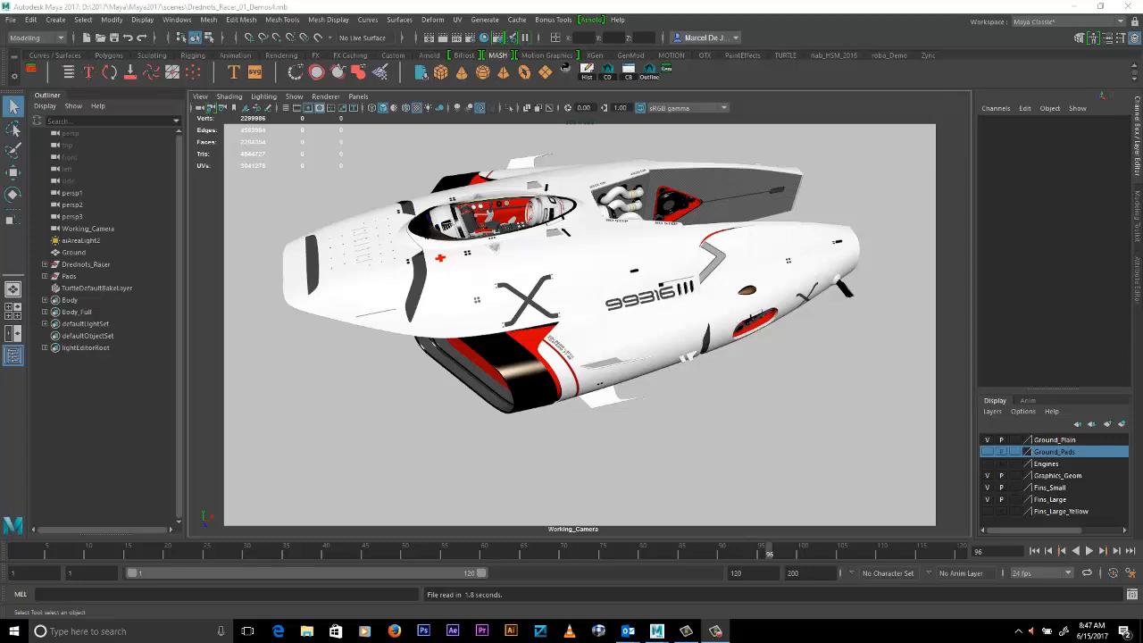
- Select the racer's top shell and start an Arnold render of the vehicle from Working_Camera
alt+drag(744, 262, 725, 286)
scroll(741, 295, up, 5)
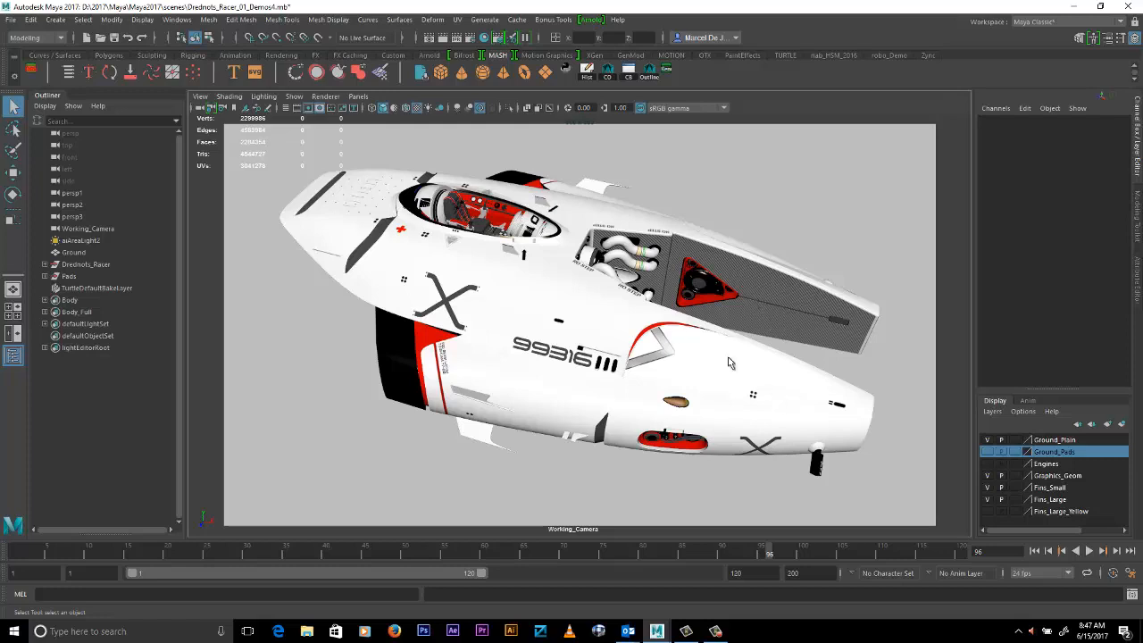
alt+drag(732, 363, 709, 324)
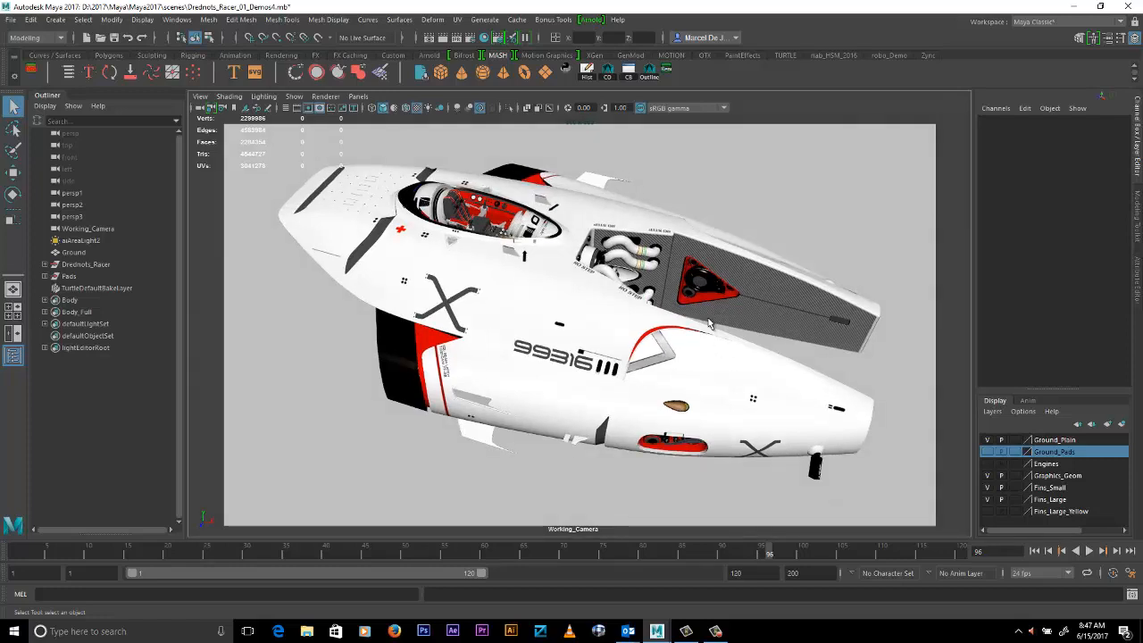
alt+drag(478, 337, 454, 332)
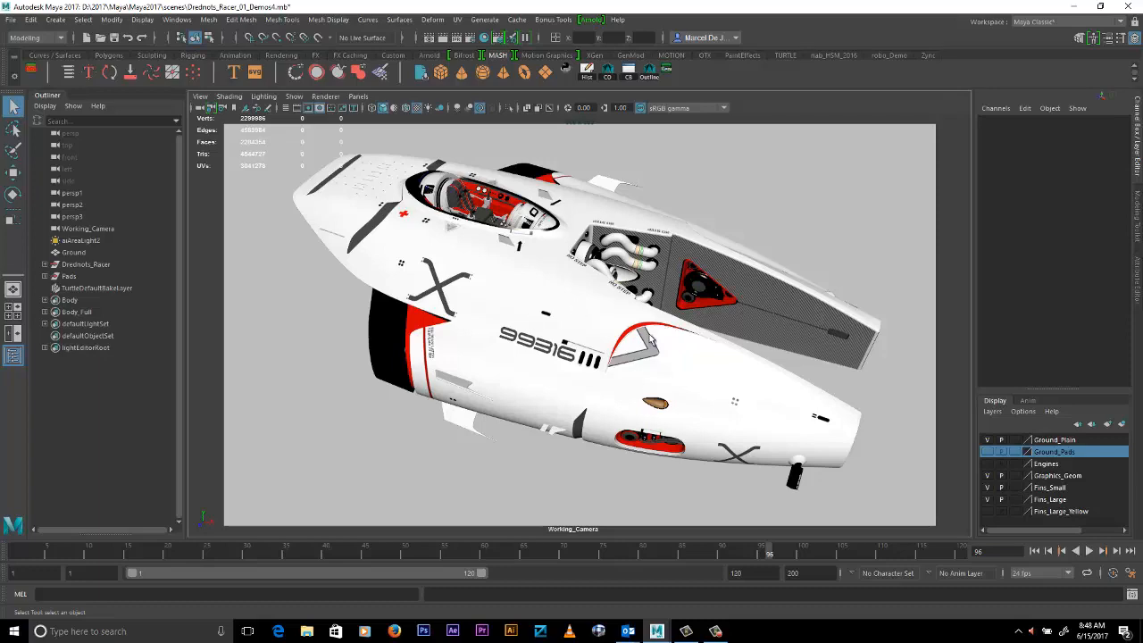
alt+drag(650, 337, 715, 387)
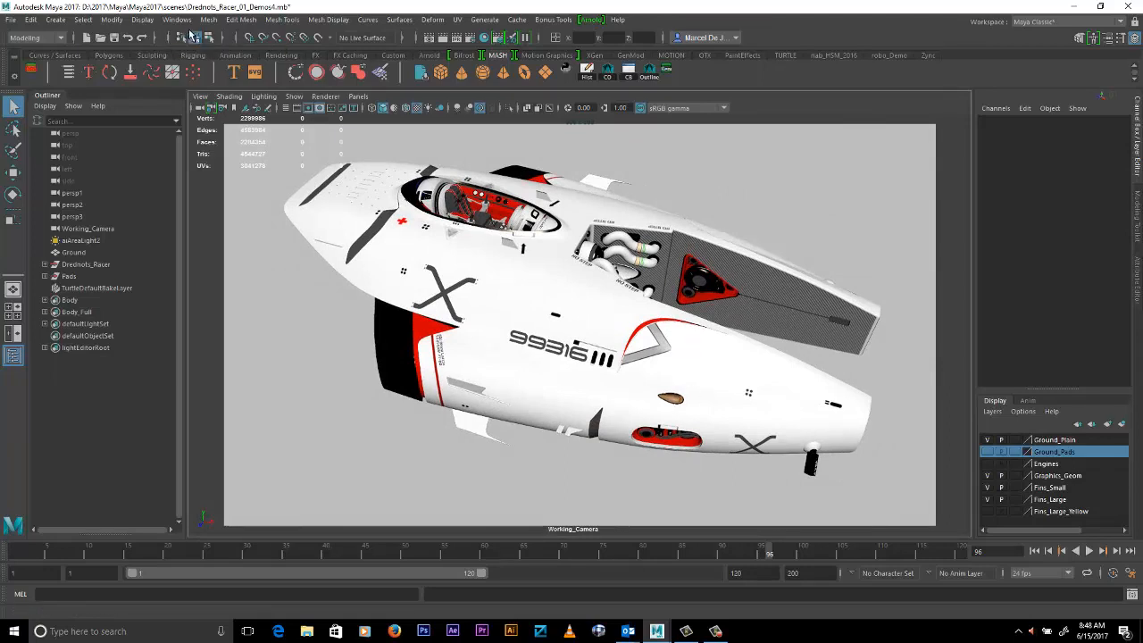
click(402, 259)
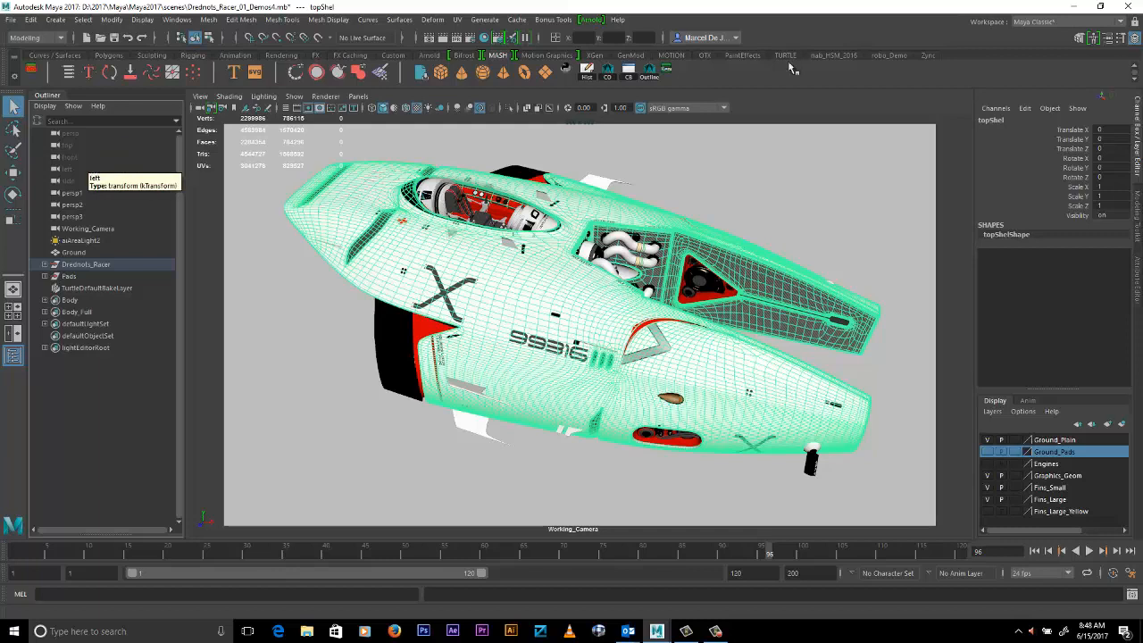
click(591, 19)
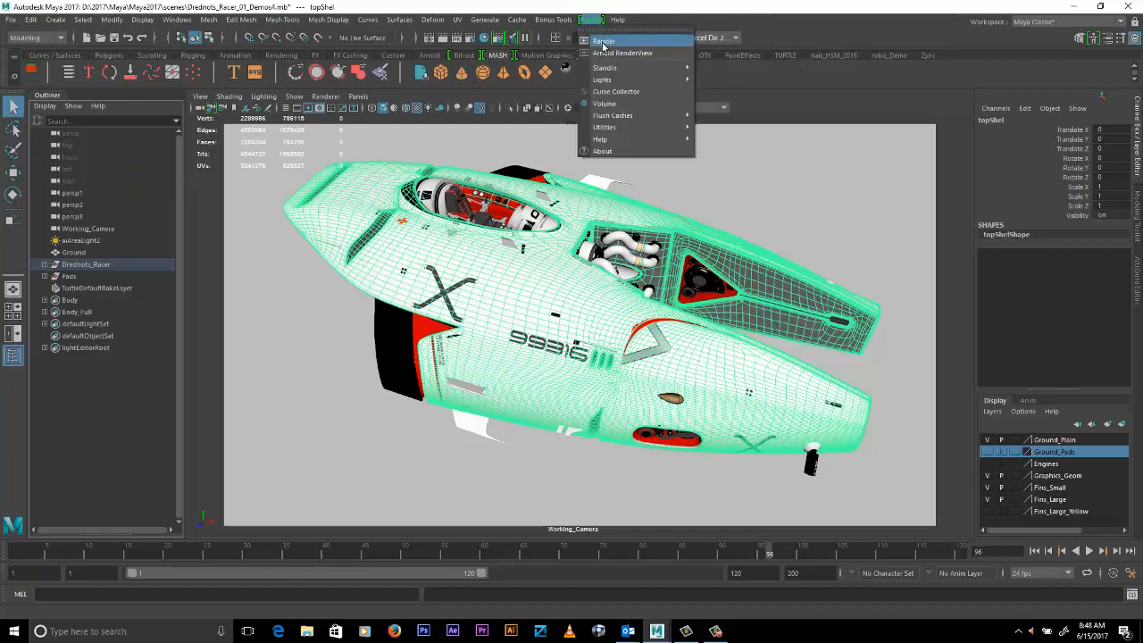
click(603, 42)
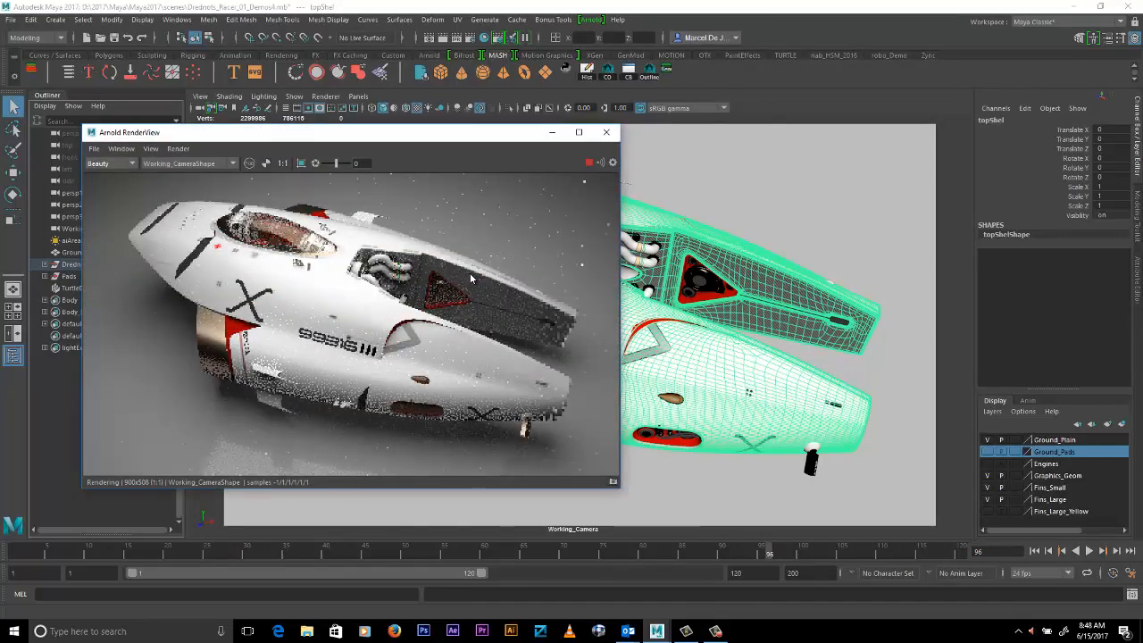
- Open the File Path Editor to list the scene's texture folders
click(176, 19)
mouse_move(206, 60)
click(352, 244)
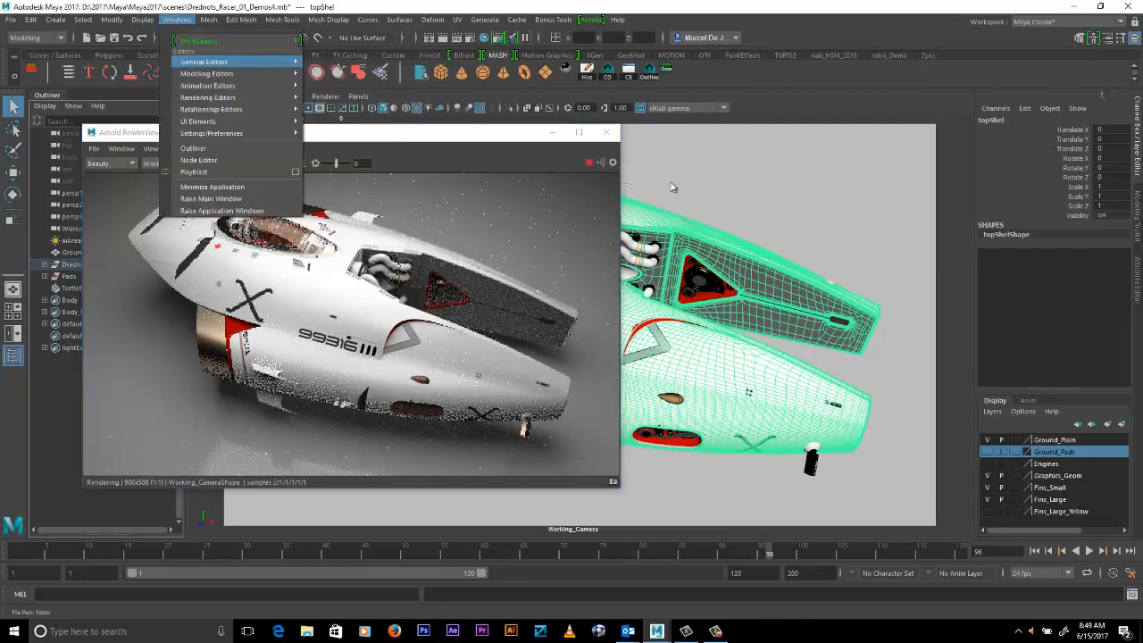
drag(713, 96, 700, 98)
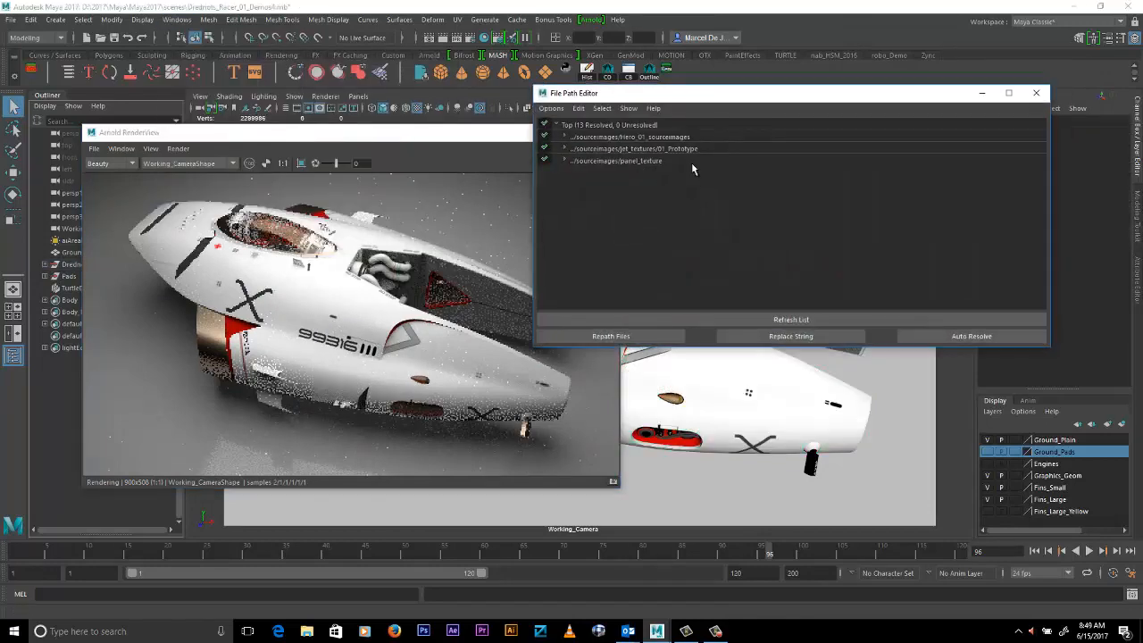
- Repath the jet_textures/01_Prototype texture files to the 02_Racer_Red folder
click(616, 149)
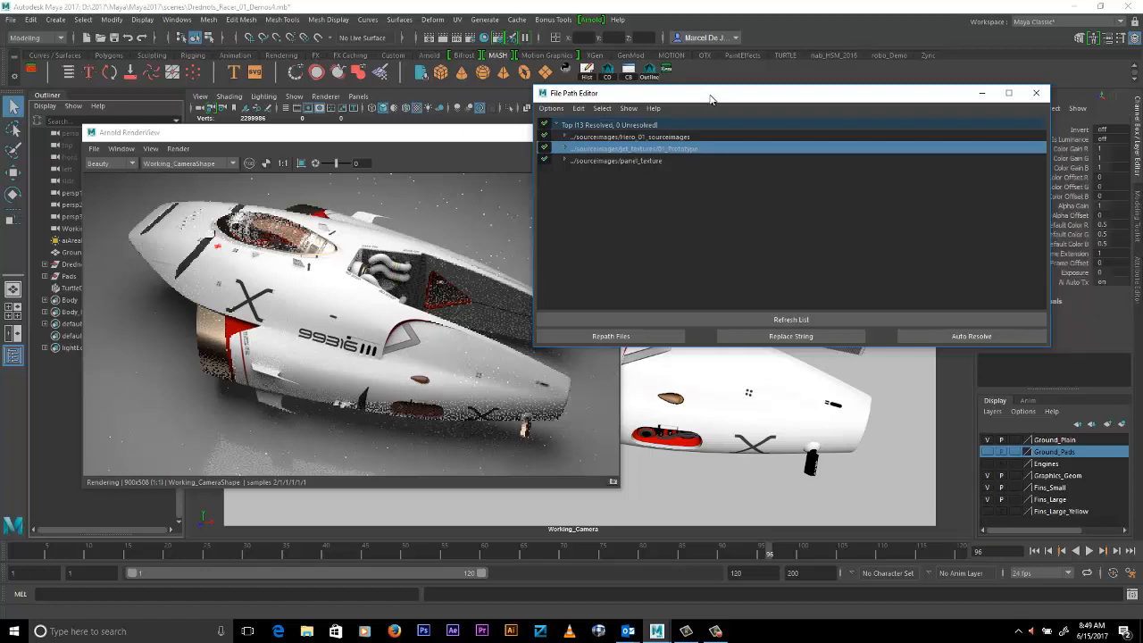
drag(709, 98, 775, 143)
click(684, 381)
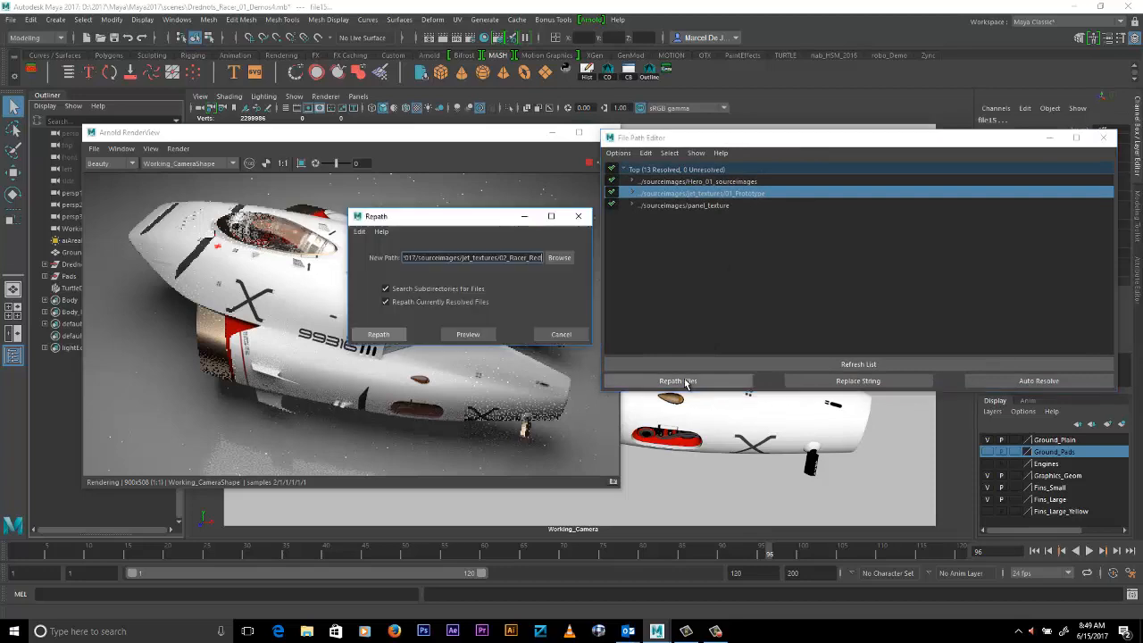
click(558, 258)
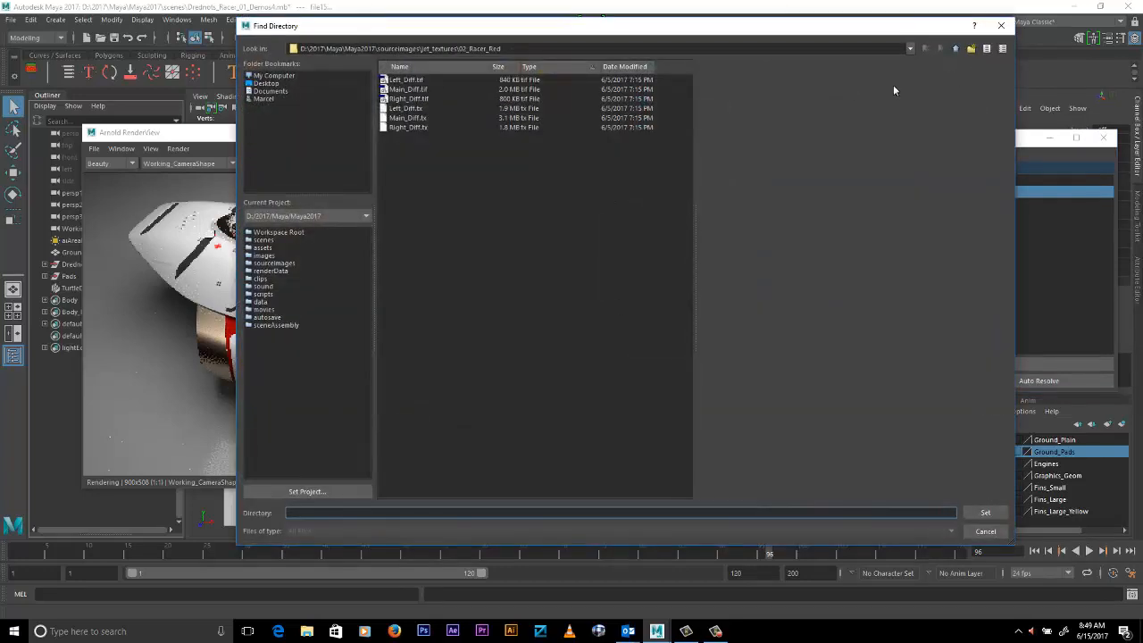
click(955, 49)
drag(900, 29, 772, 328)
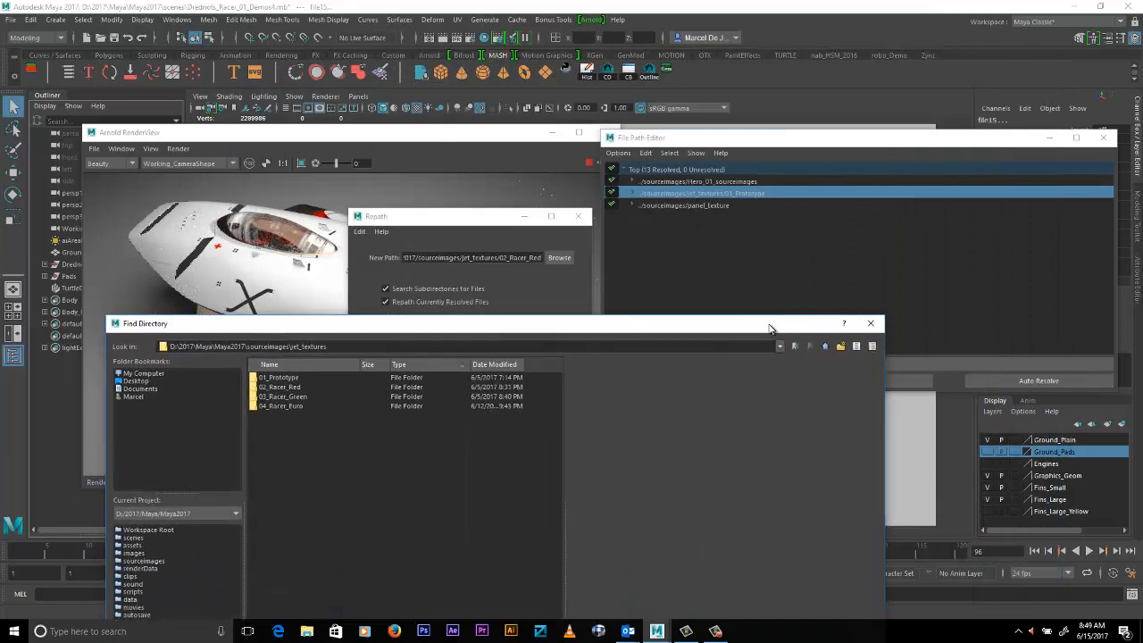
double_click(773, 324)
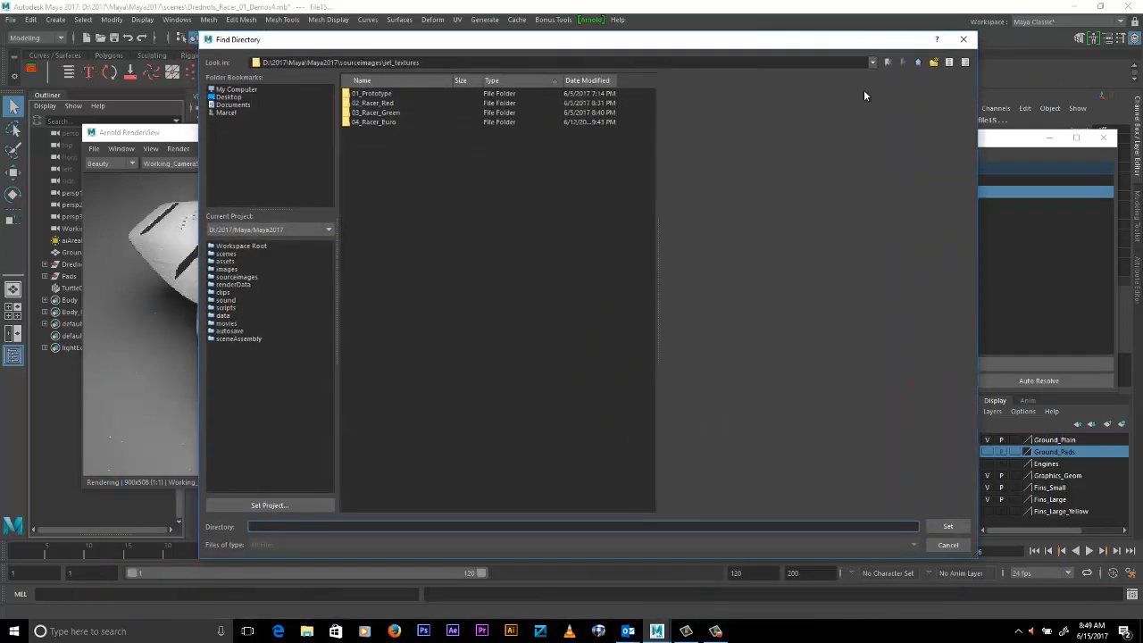
click(386, 104)
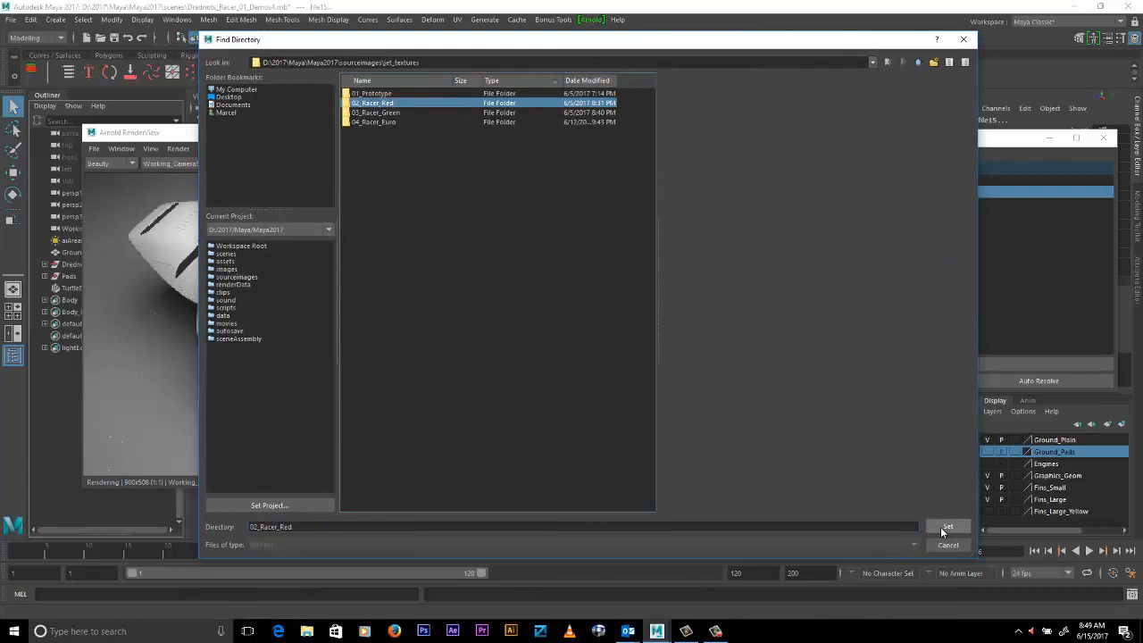
click(946, 526)
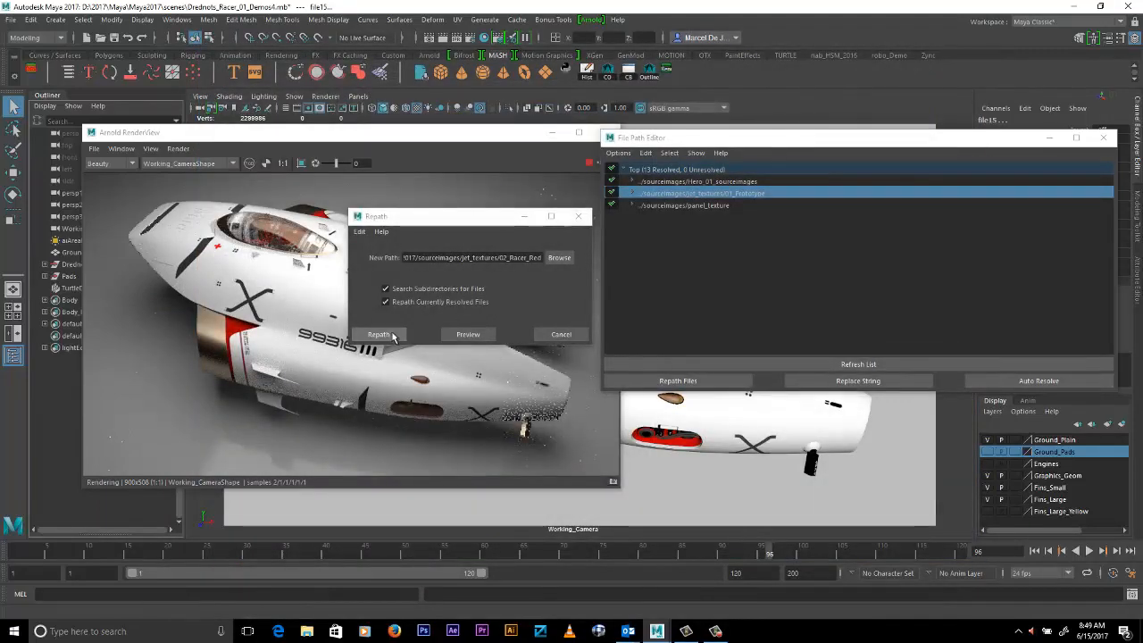
click(378, 334)
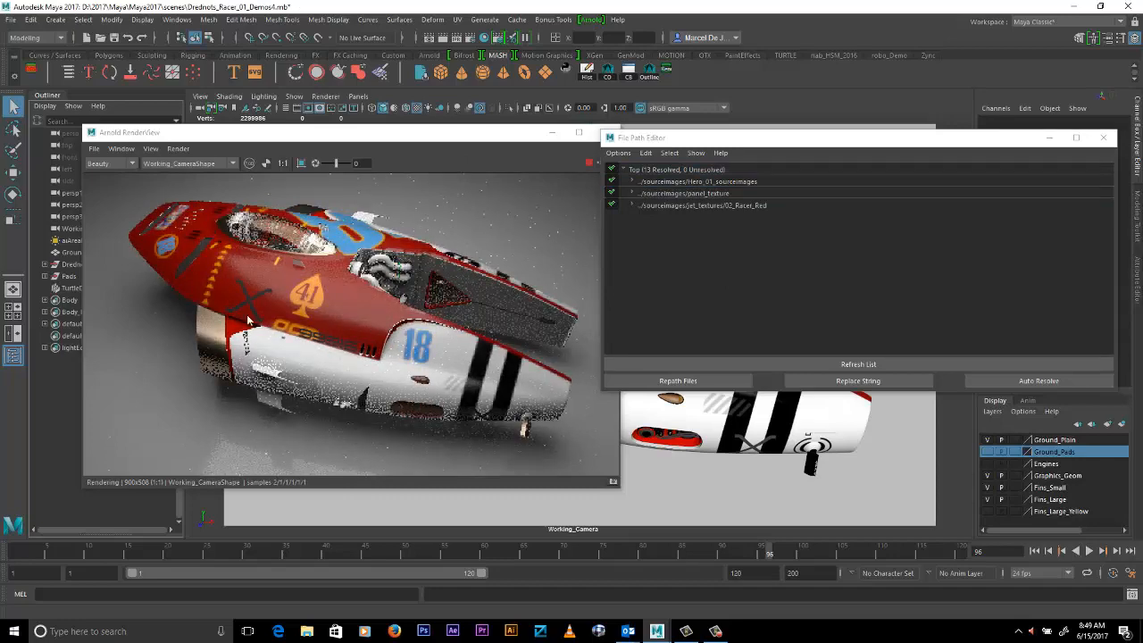
- Hide the Graphics_Geom display layer, keeping the File Path Editor clear of the layer list
drag(824, 139, 683, 47)
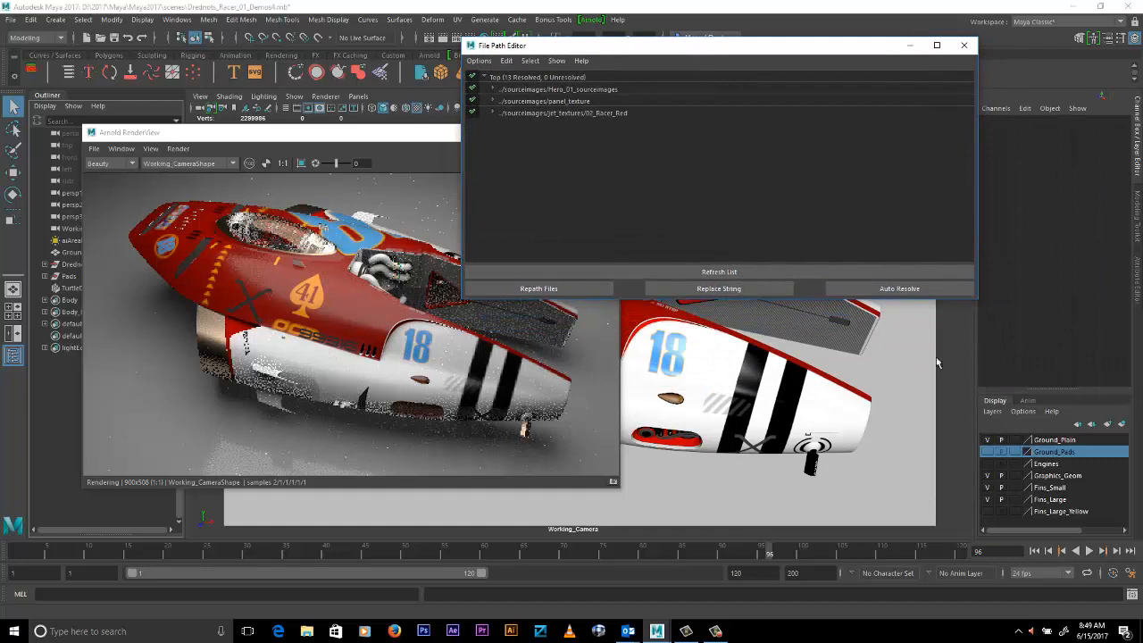
click(986, 474)
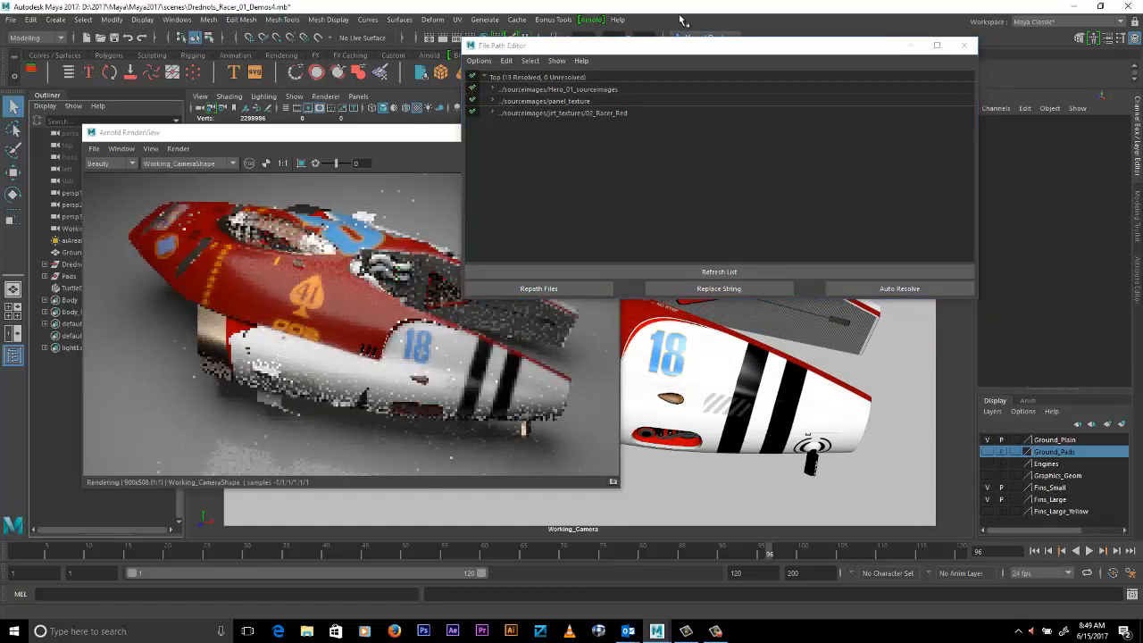
drag(658, 55, 705, 63)
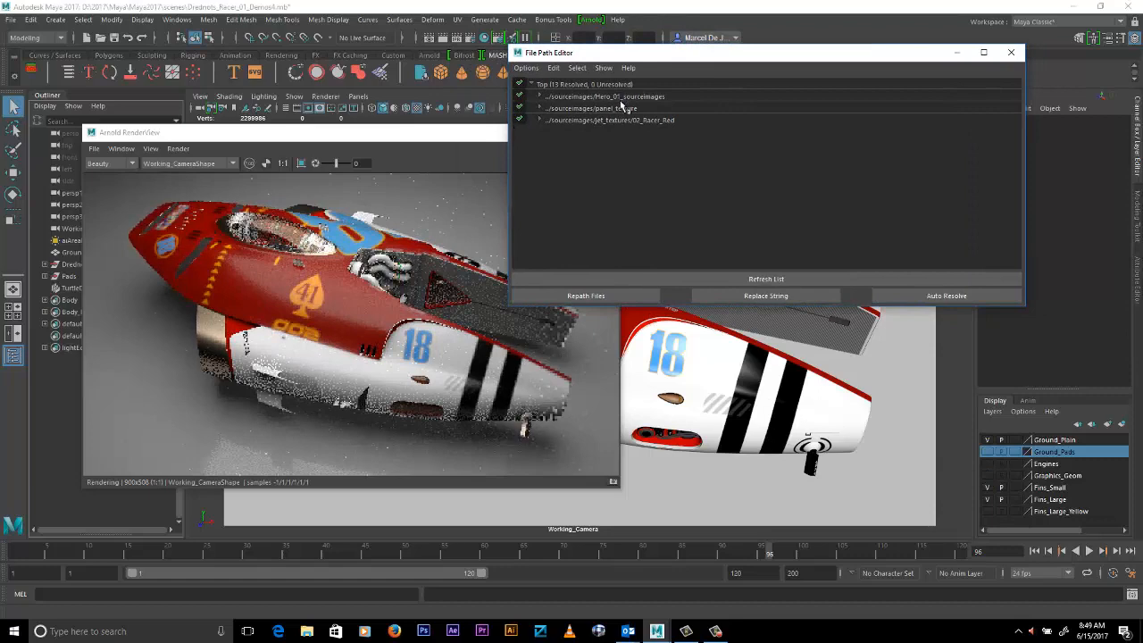
- Repath the jet_textures/02_Racer_Red texture files to the 03_Racer_Green folder
click(652, 121)
click(589, 295)
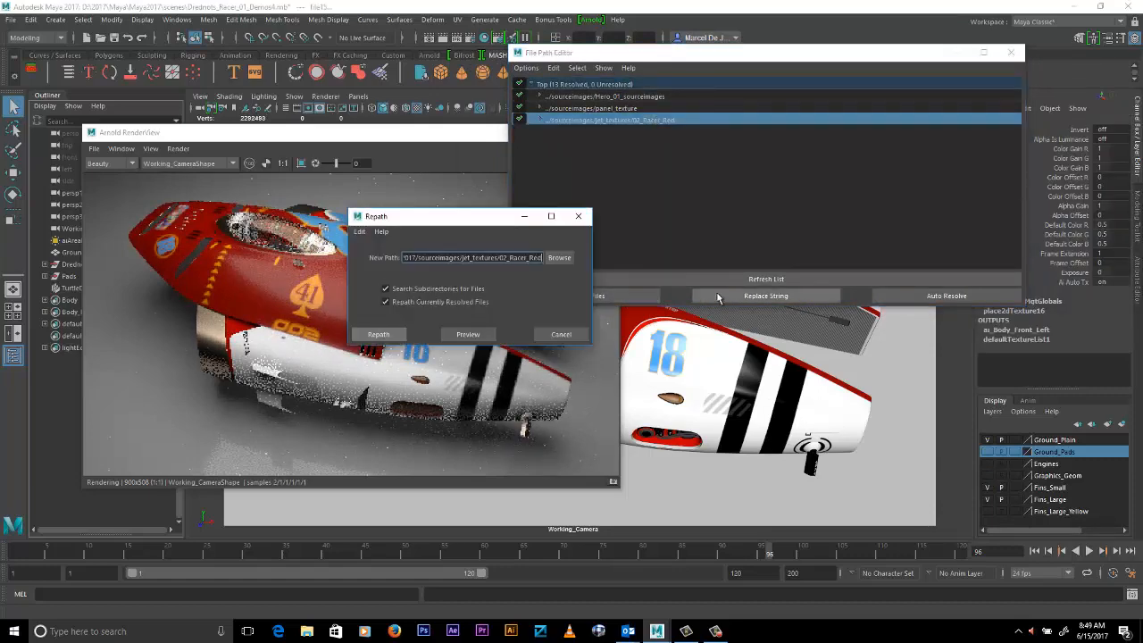
click(559, 258)
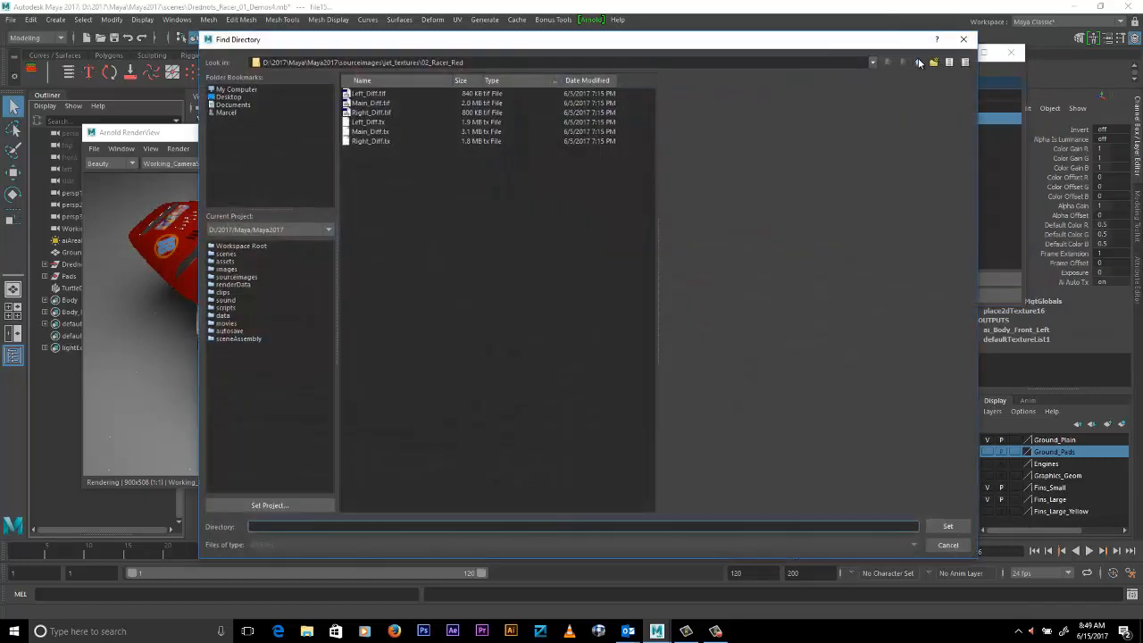
click(918, 62)
click(390, 113)
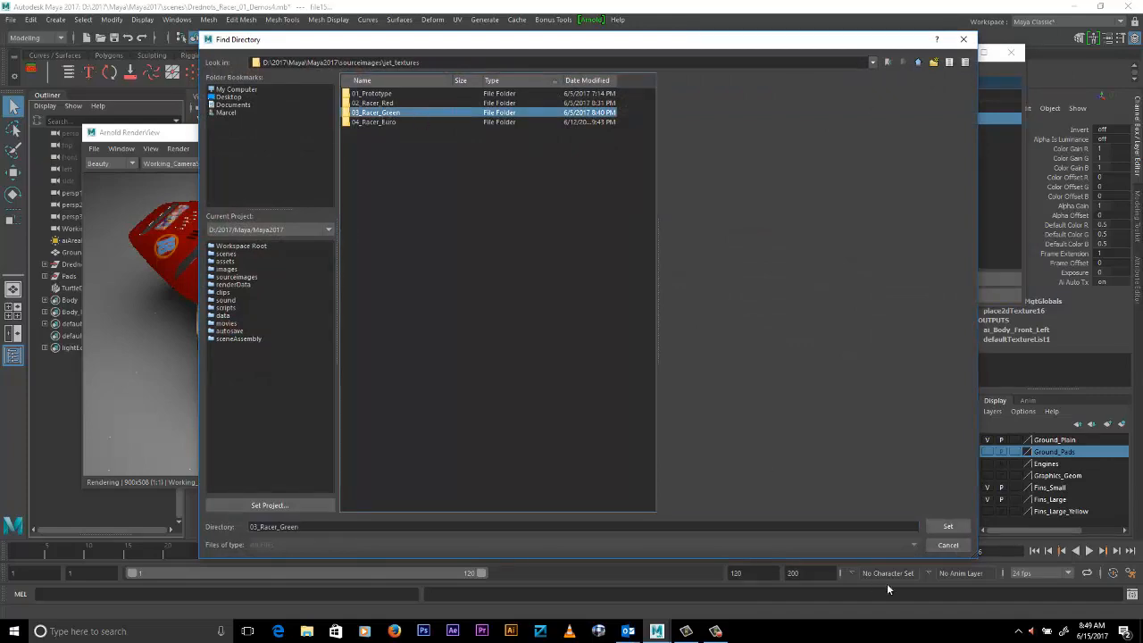
click(948, 526)
click(525, 328)
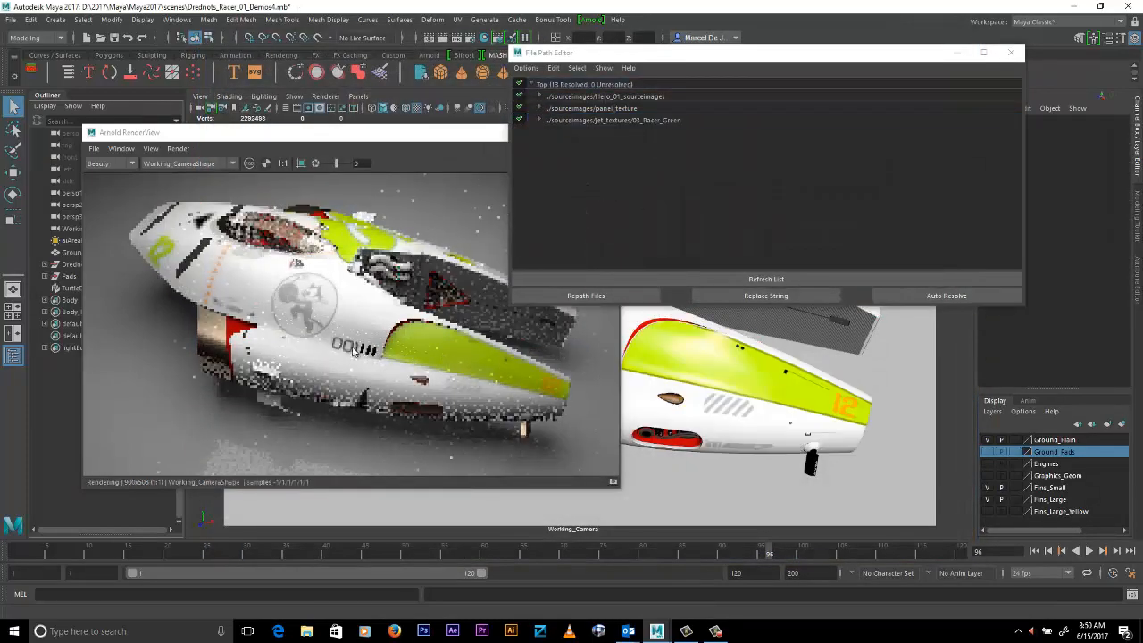
- Repath the jet_textures/03_Racer_Green texture files to the 04_Racer_Euro folder
alt+drag(354, 351, 520, 341)
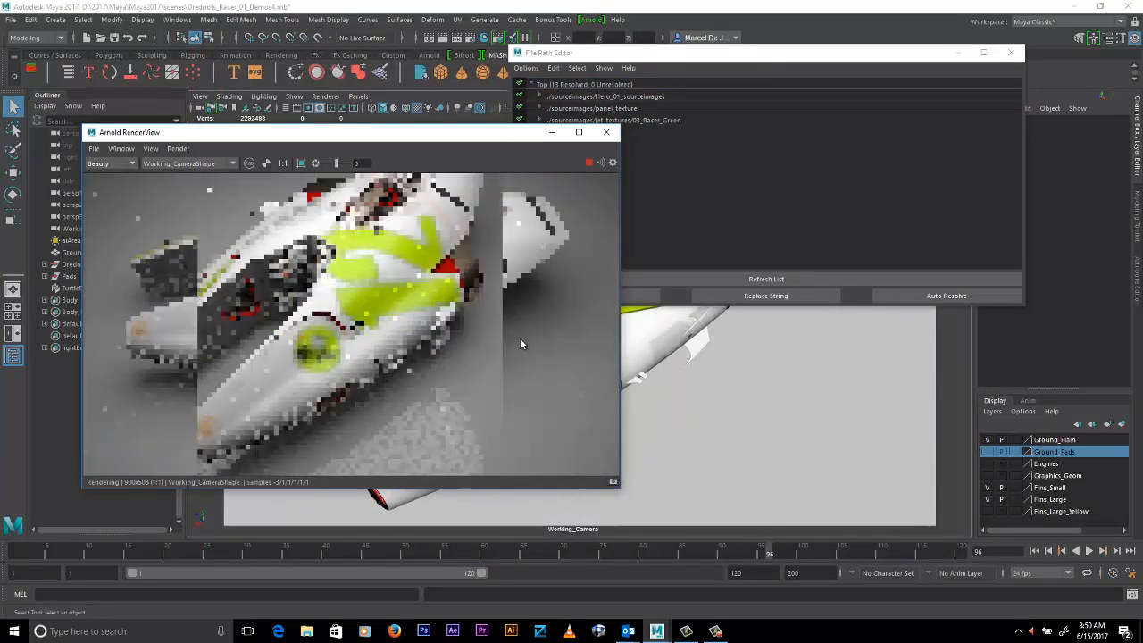
scroll(520, 337, up, 5)
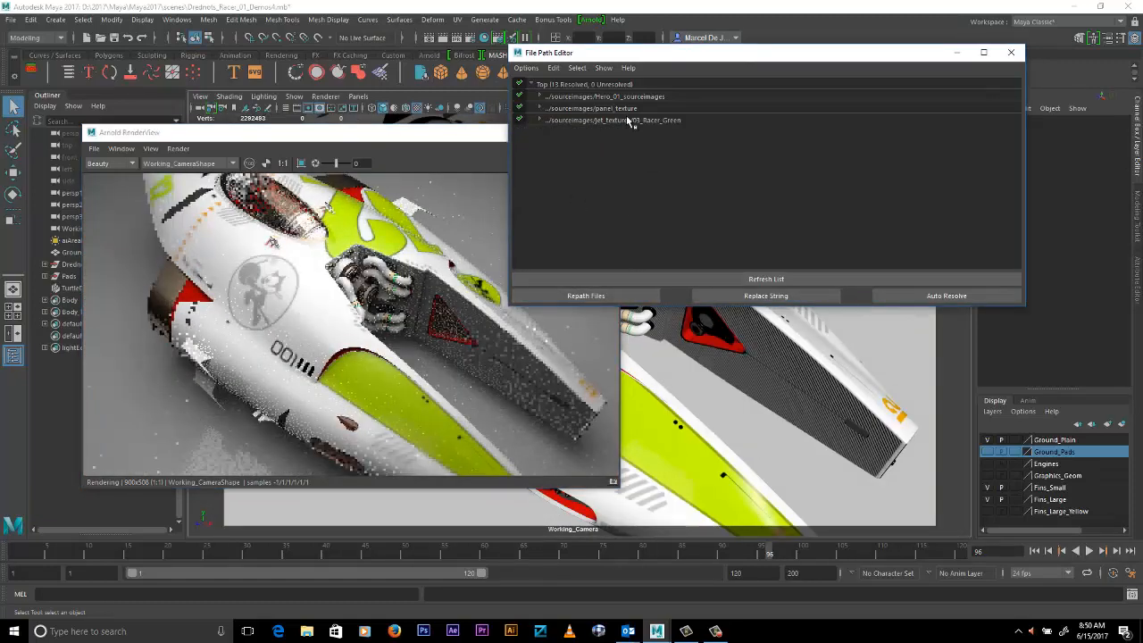
click(629, 120)
click(589, 295)
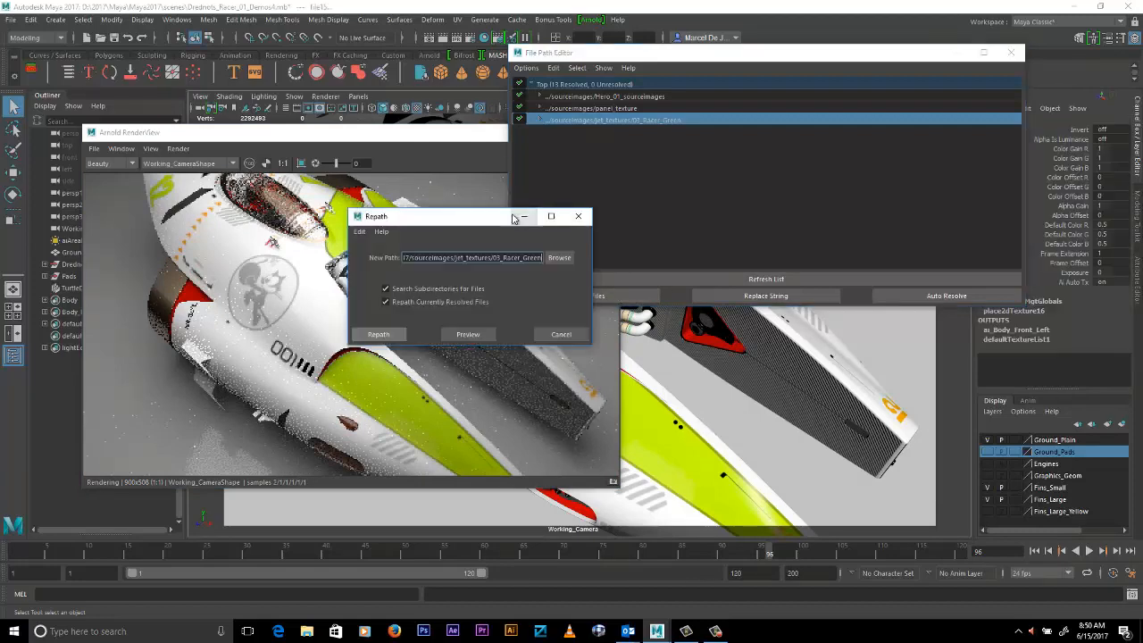
click(558, 257)
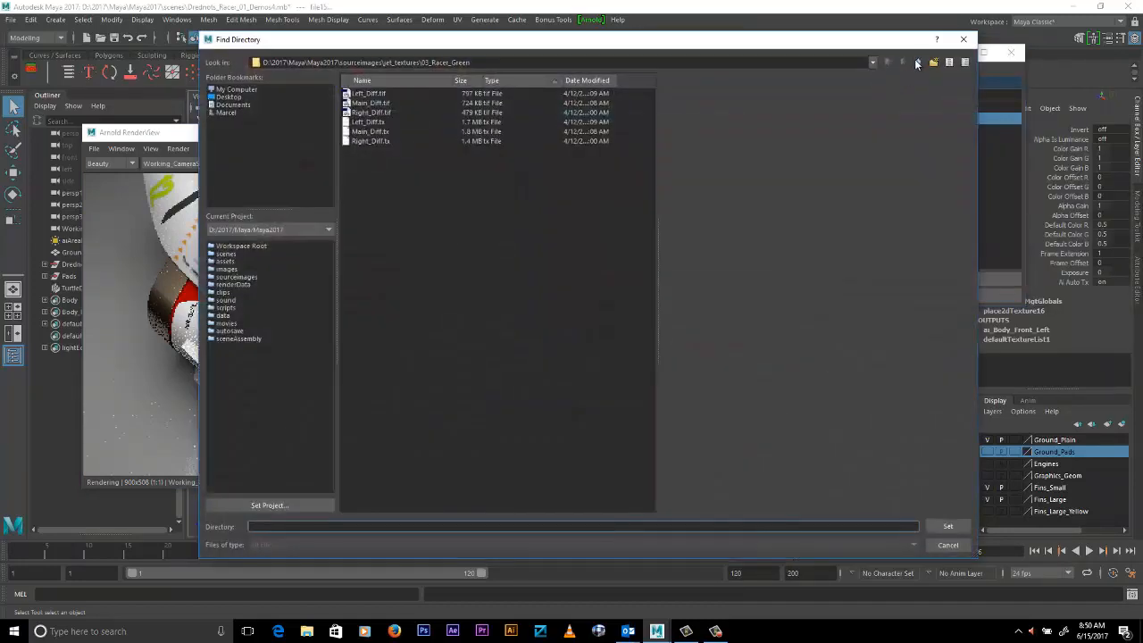
click(917, 61)
click(375, 122)
click(947, 526)
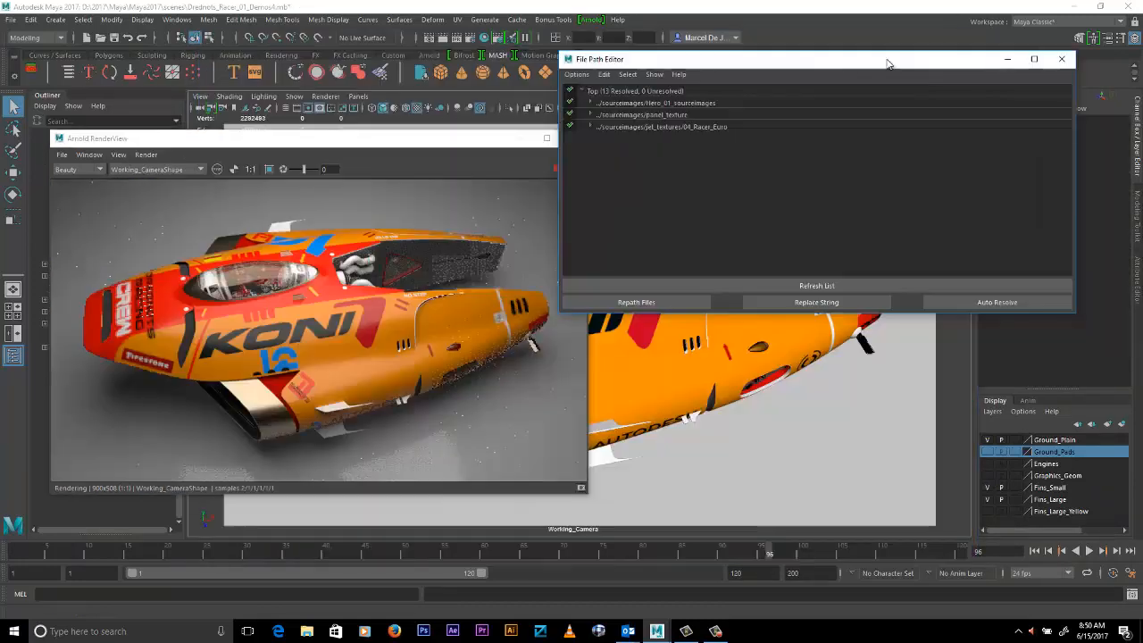
drag(878, 64, 896, 66)
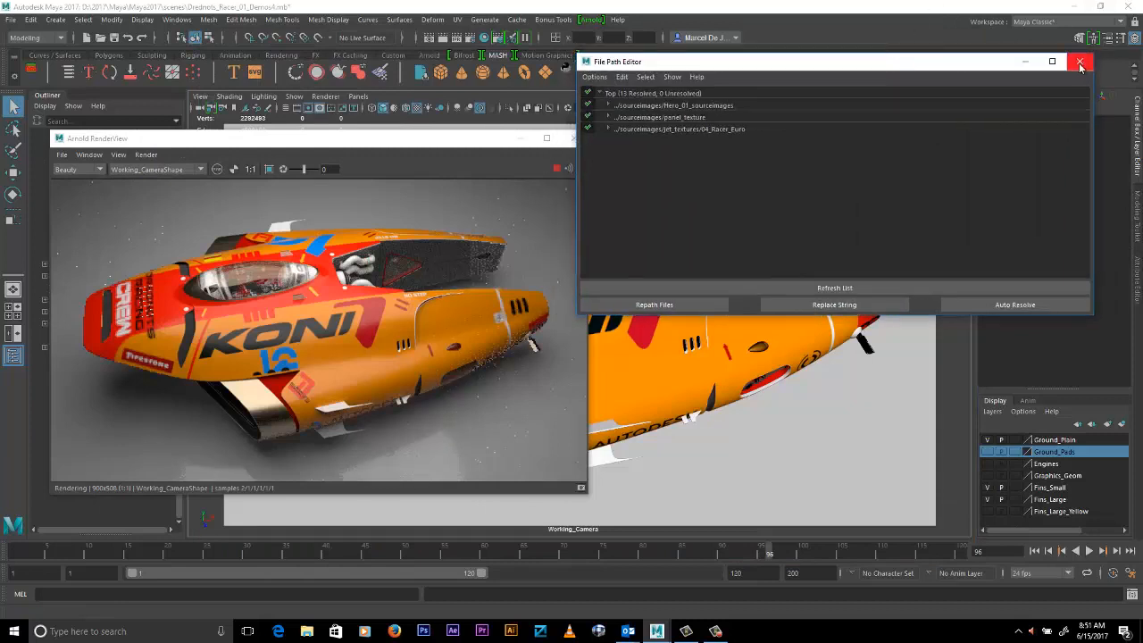
- Look through the texture files in the 04_Racer_Euro folder, closing the Repath dialog without repathing
click(705, 129)
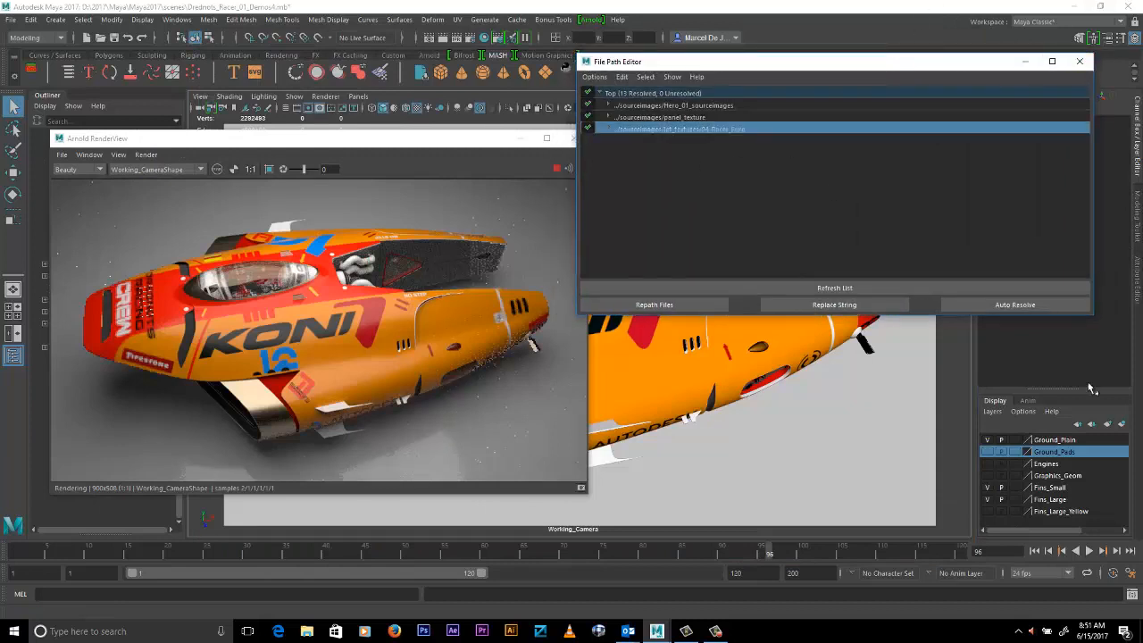
click(699, 303)
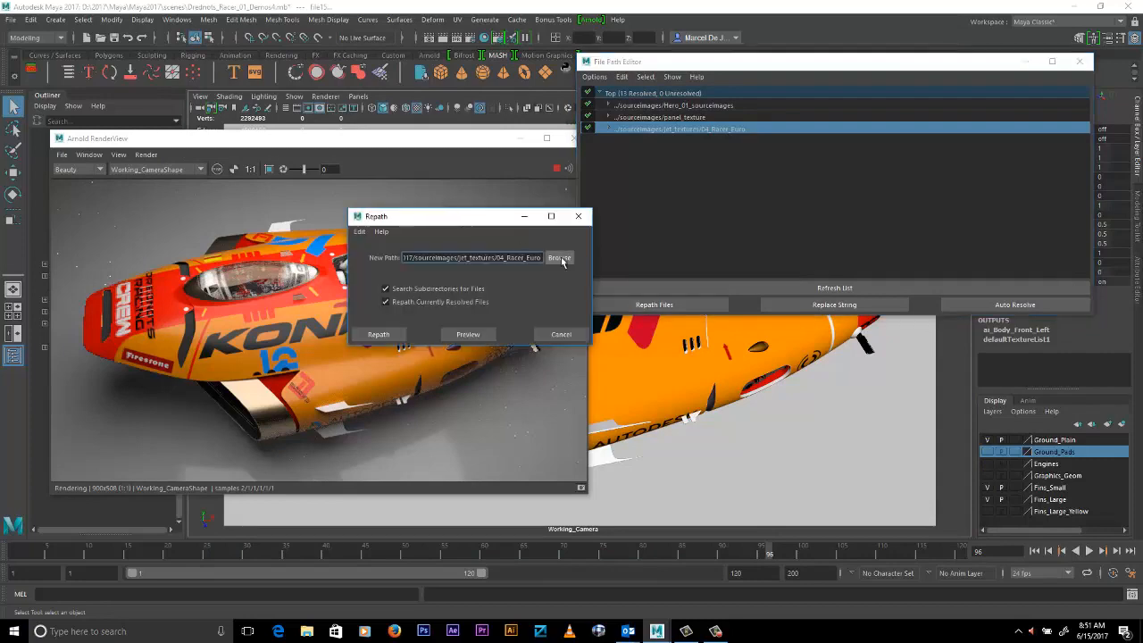
click(560, 258)
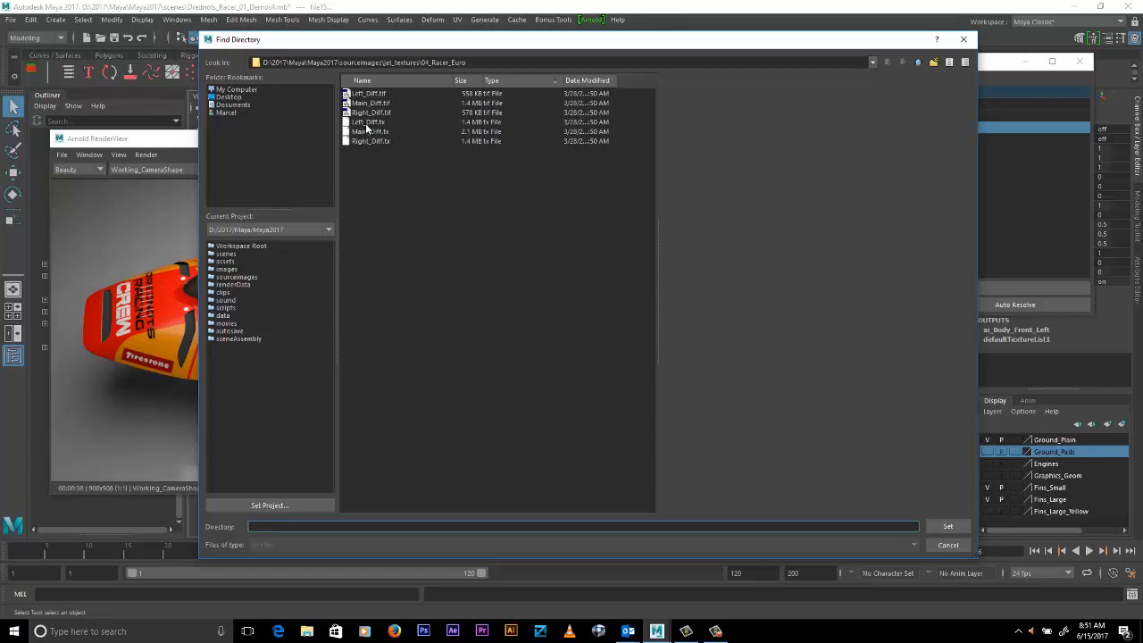
click(963, 39)
drag(906, 64, 921, 68)
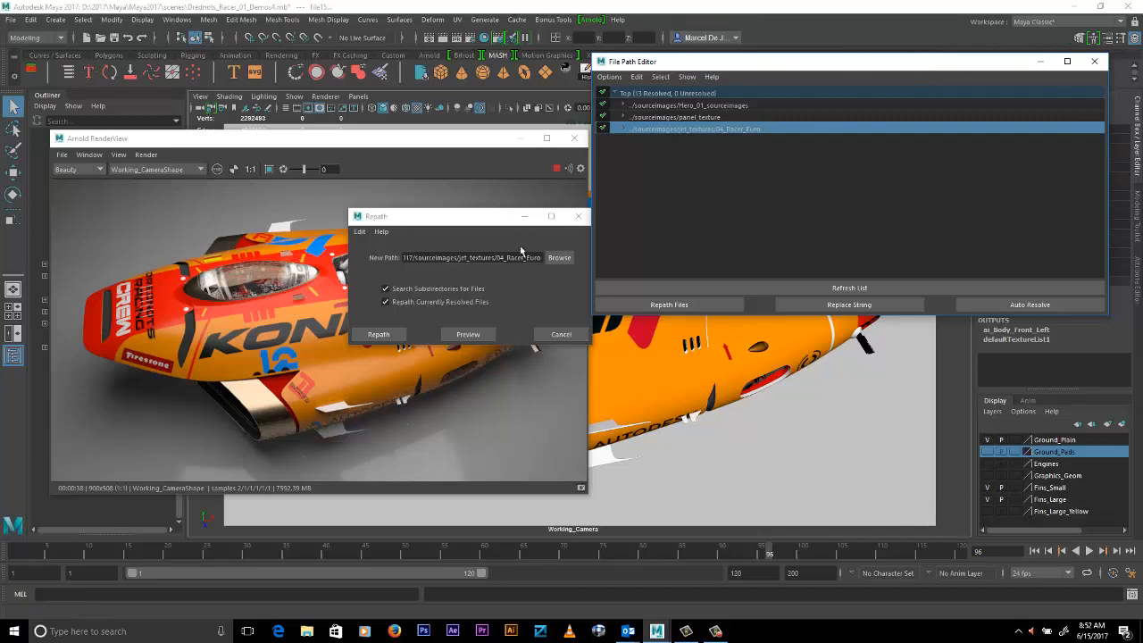
drag(468, 228, 528, 225)
click(637, 215)
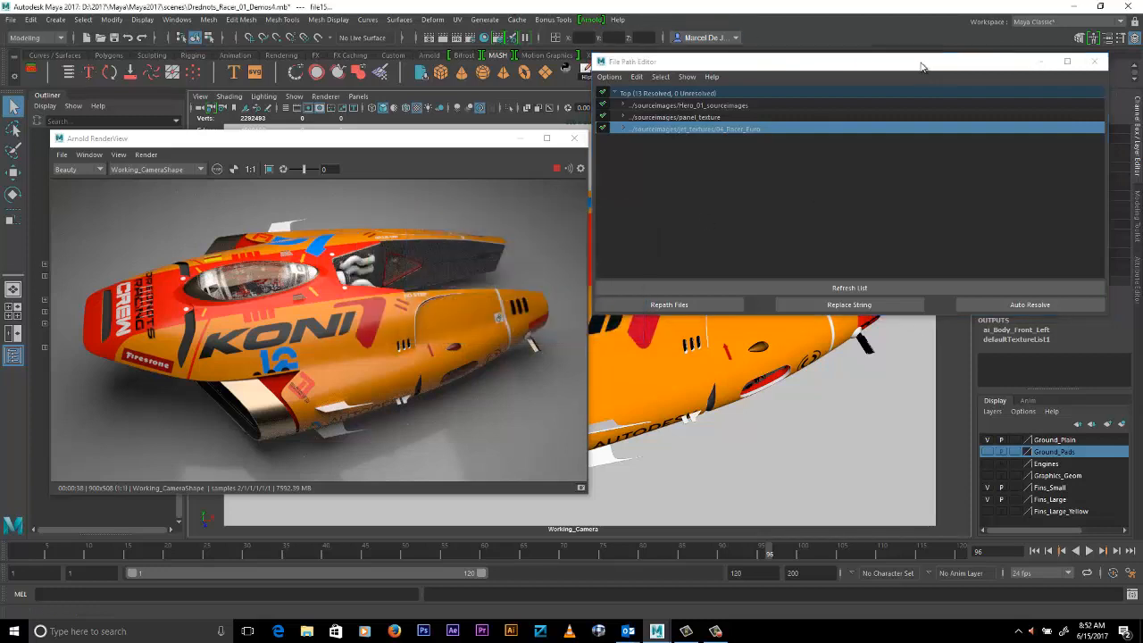
- Move the open windows aside and bring up Arnold's Tx Manager utility
drag(923, 67, 930, 82)
drag(728, 82, 723, 102)
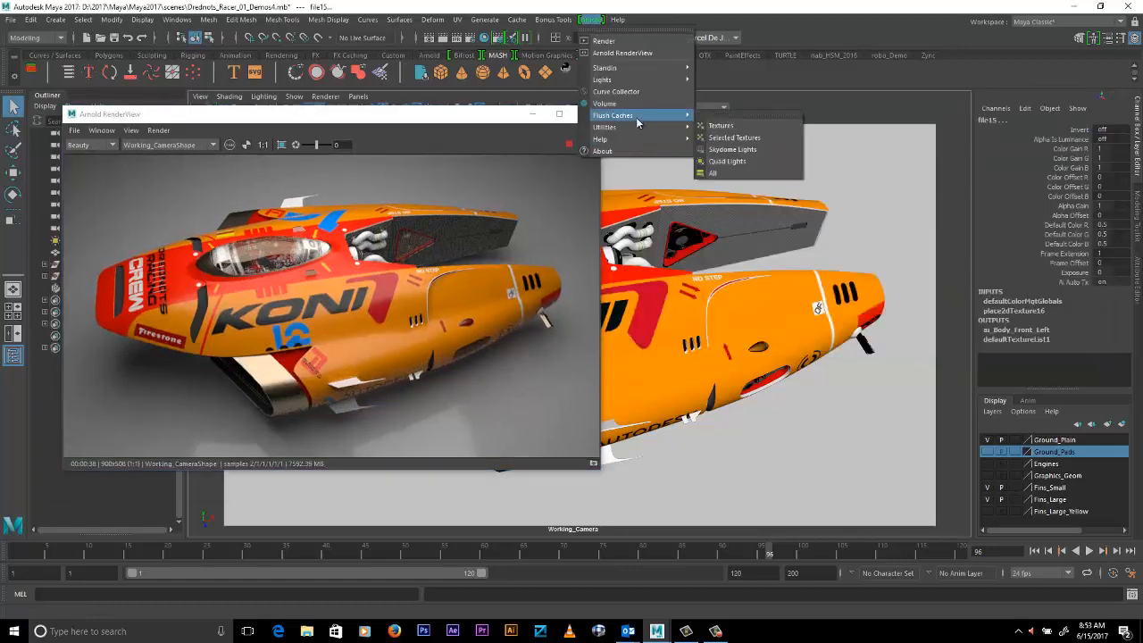
mouse_move(689, 134)
click(768, 161)
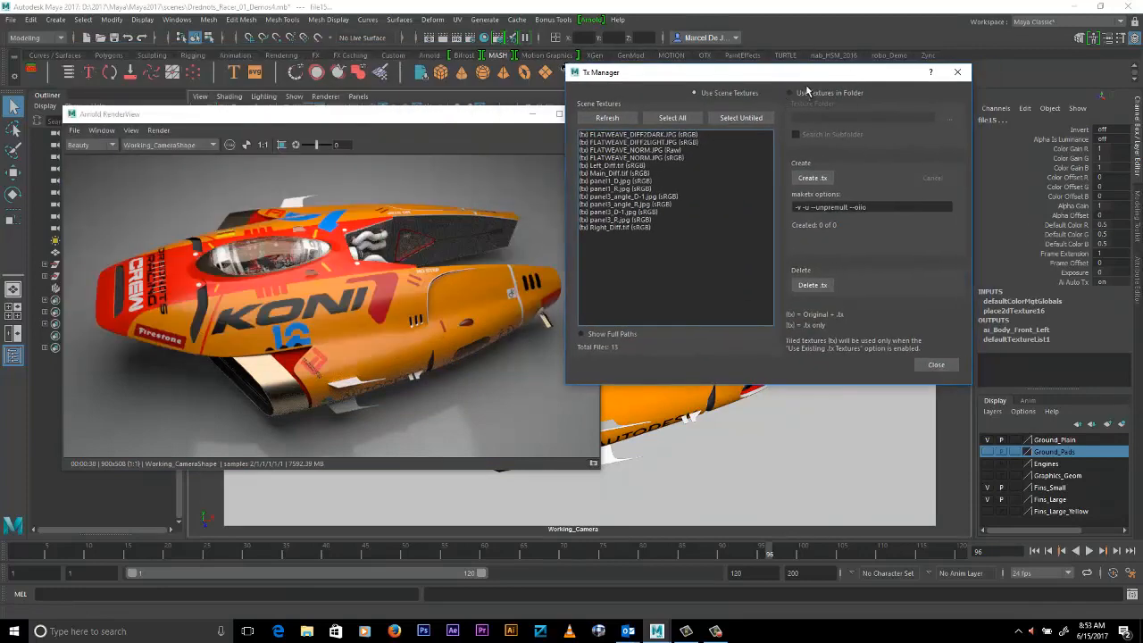
- Set the Tx Manager to use textures from the jet_textures/01_Prototype folder, with searching in subfolders enabled
click(806, 91)
click(873, 120)
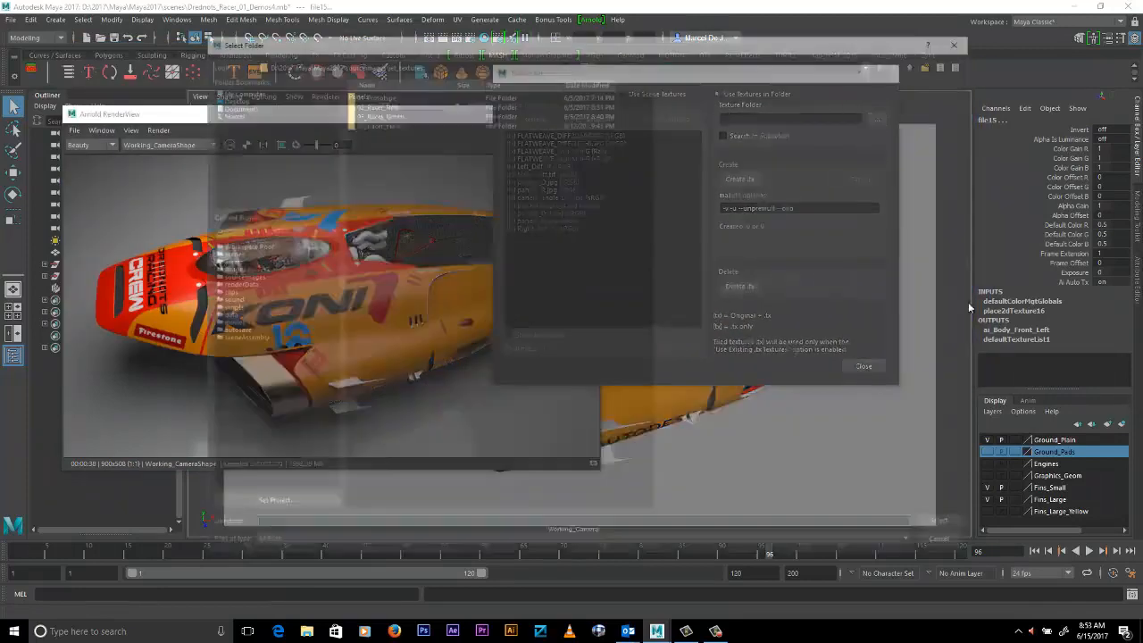
click(383, 95)
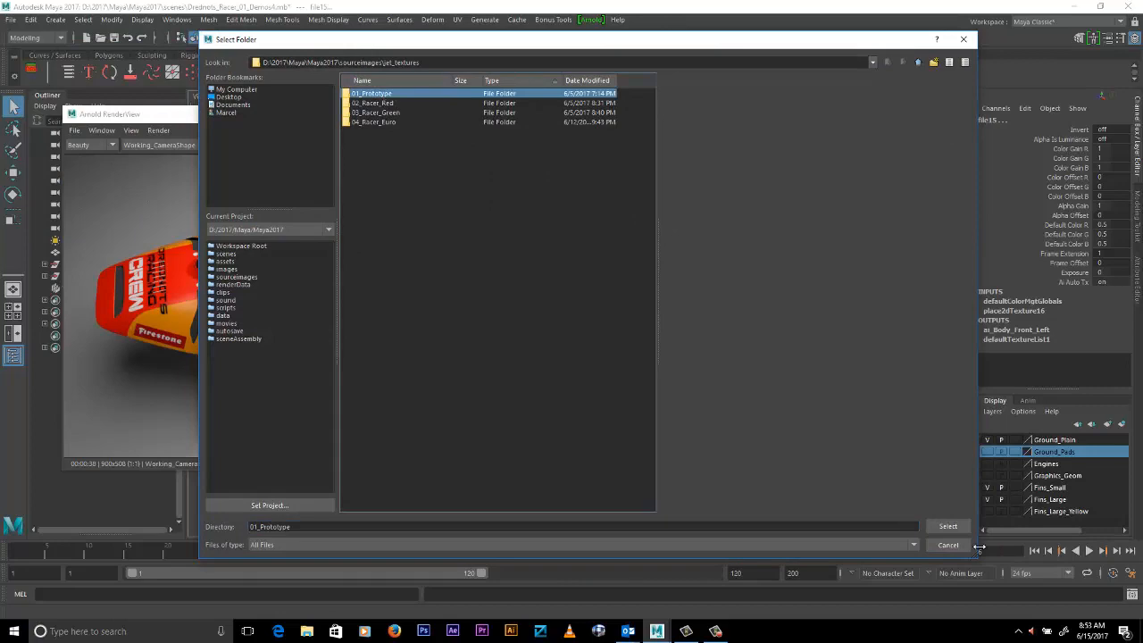
click(947, 526)
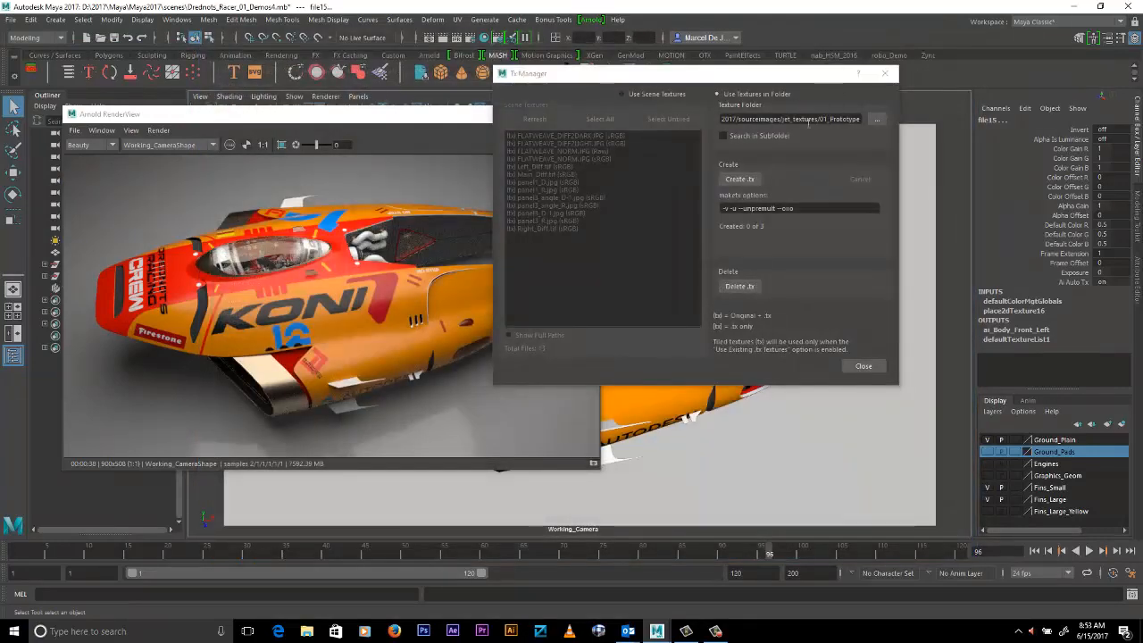
click(737, 136)
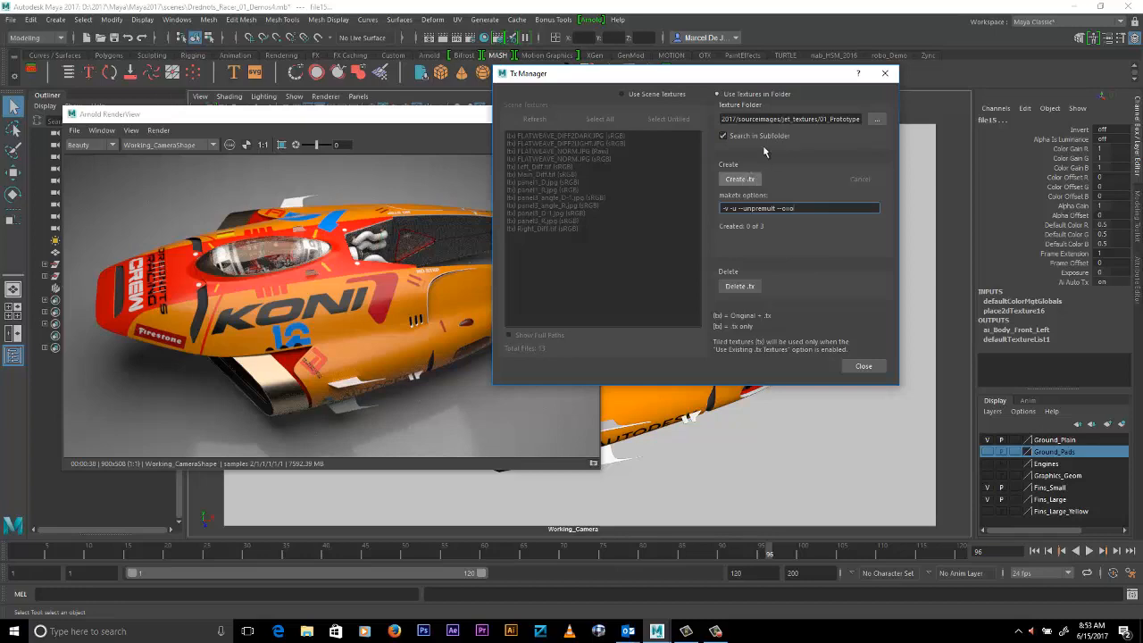
drag(803, 79, 817, 68)
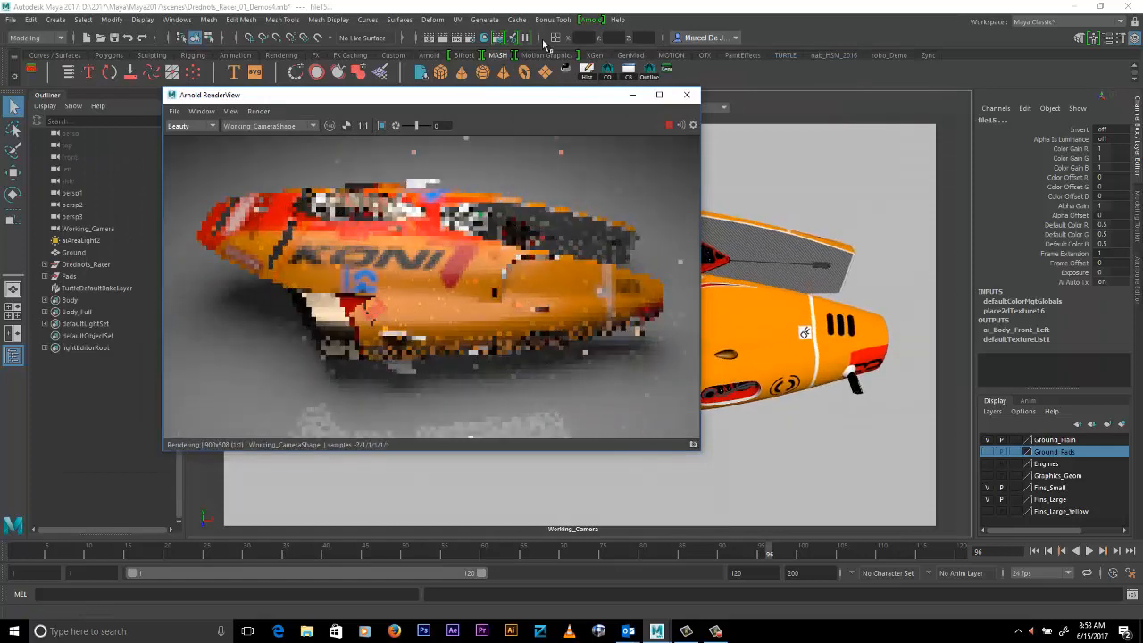
- Review the texture options, including Auto-convert Textures to TX, in the Arnold Renderer render settings, closing the settings and the render view
click(471, 39)
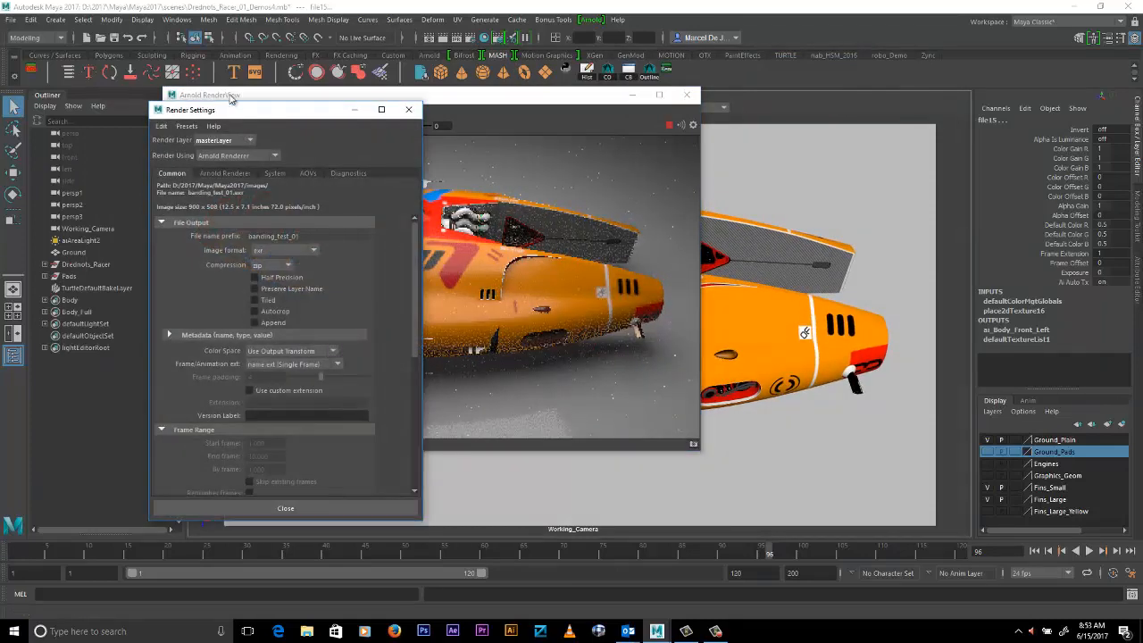
click(803, 137)
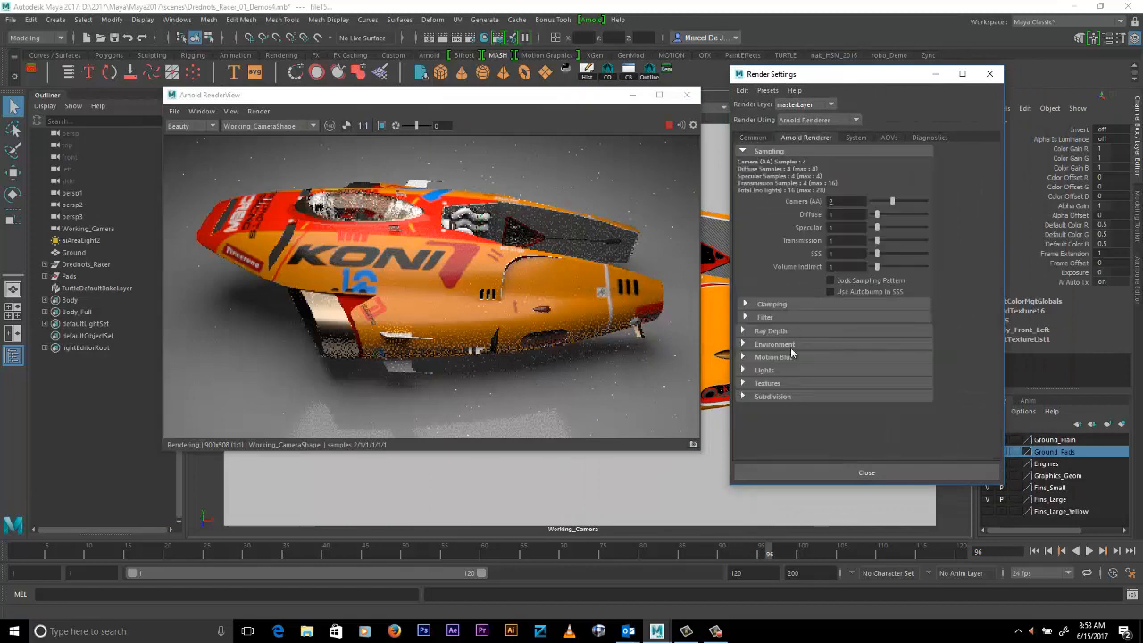
click(782, 382)
scroll(857, 357, down, 2)
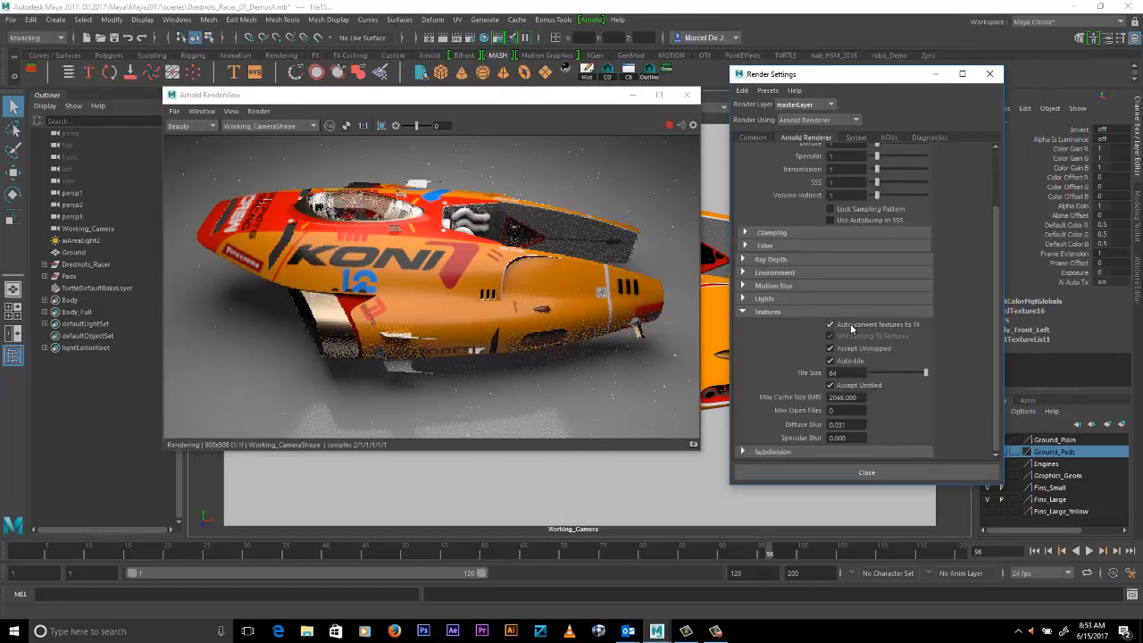
click(985, 75)
click(791, 112)
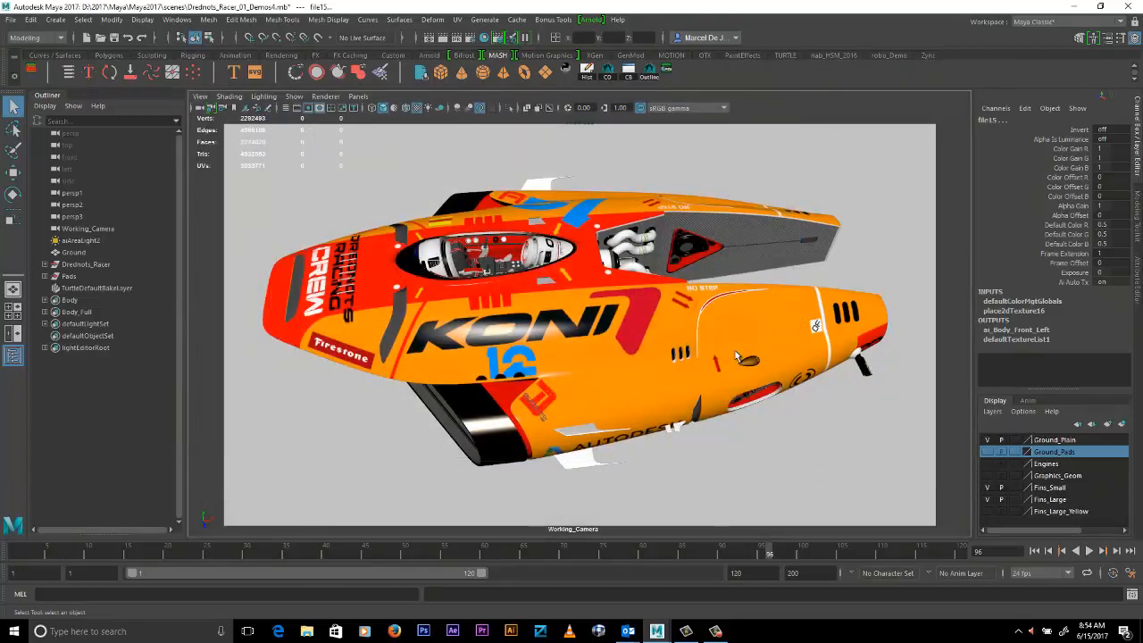
- Hide the Ground_Plain display layer and show the Ground_Pads layer beneath the racer
alt+drag(735, 352, 673, 368)
click(986, 451)
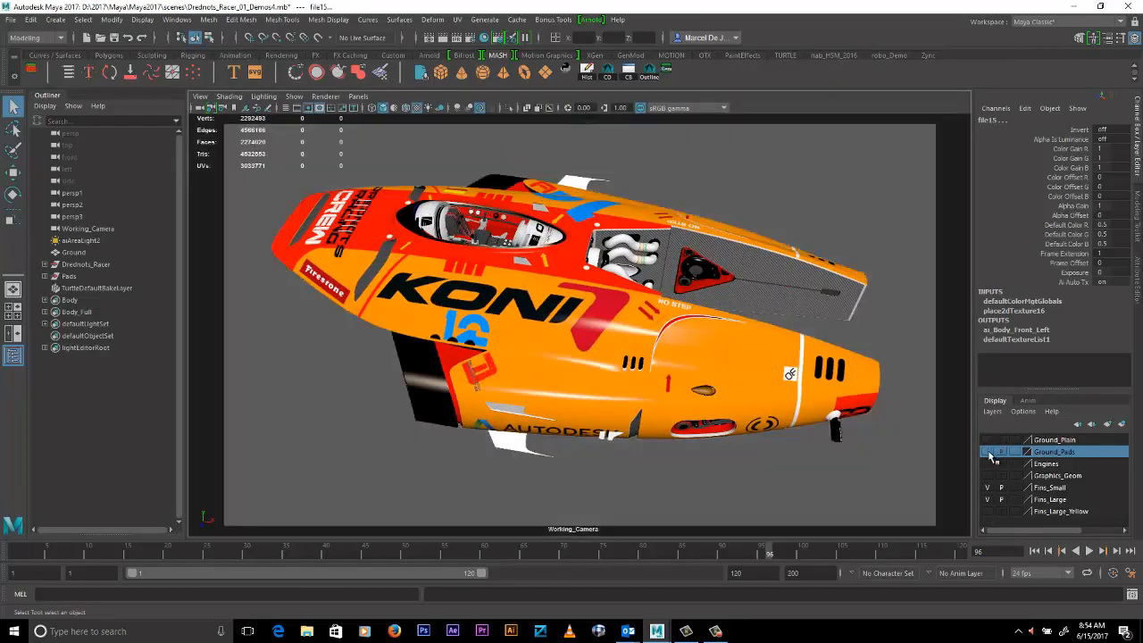
alt+right_drag(761, 279, 714, 308)
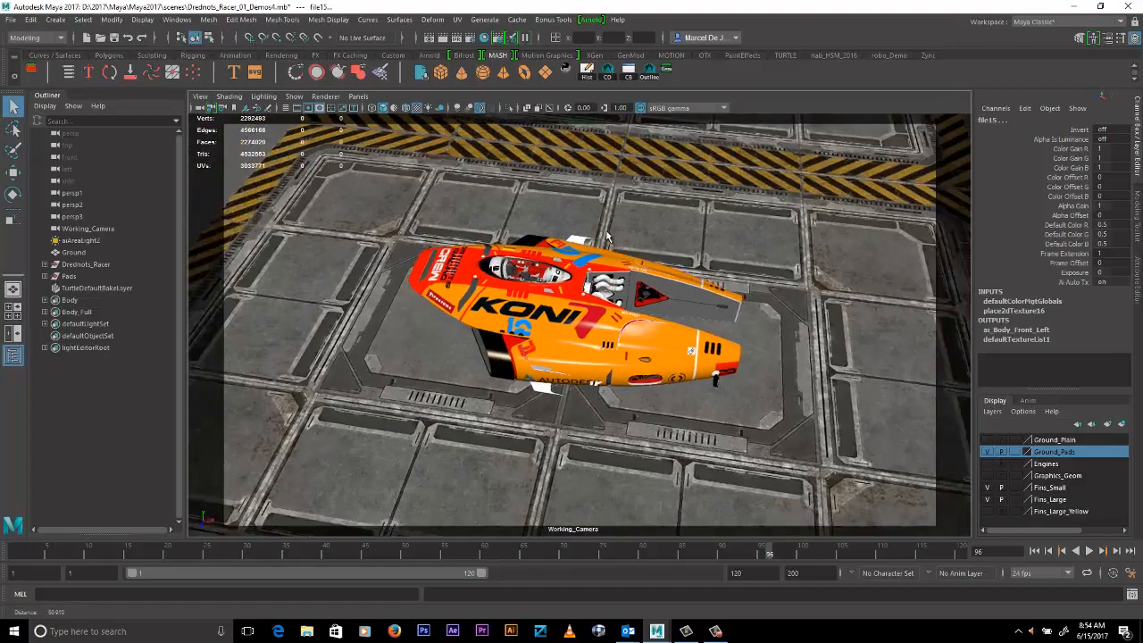
alt+drag(714, 308, 757, 323)
alt+right_drag(757, 323, 803, 324)
alt+drag(802, 324, 674, 406)
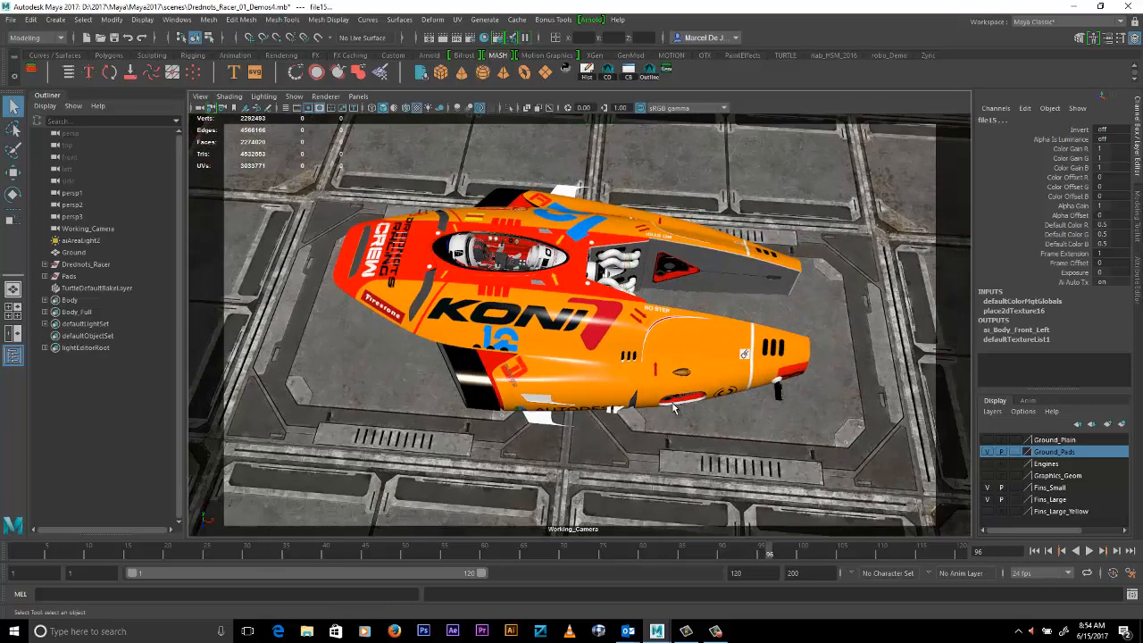
- Select all members of the Body set and assign them a new aiStandardSurface material
click(71, 300)
right_click(81, 305)
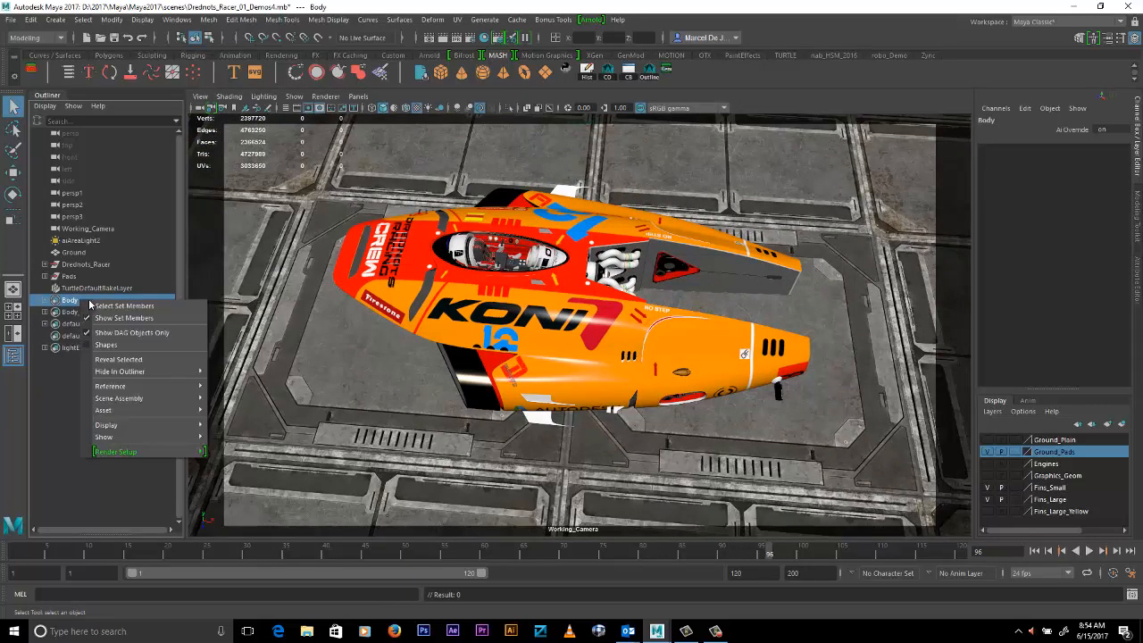
click(114, 304)
alt+drag(689, 284, 700, 288)
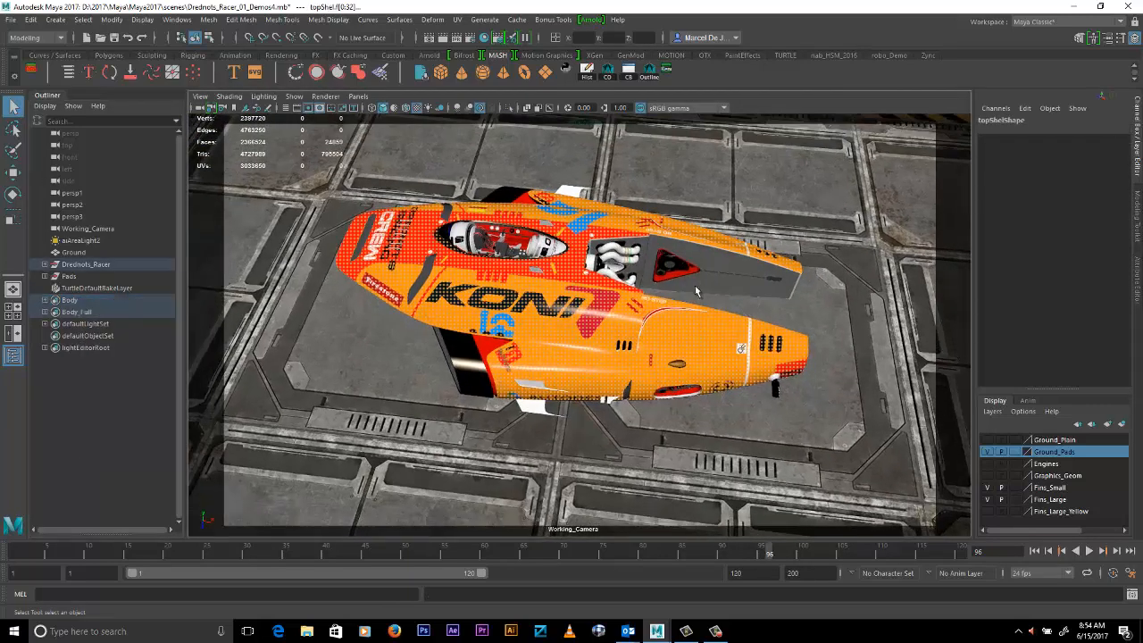
right_drag(701, 287, 701, 592)
drag(441, 218, 523, 110)
click(482, 204)
click(504, 212)
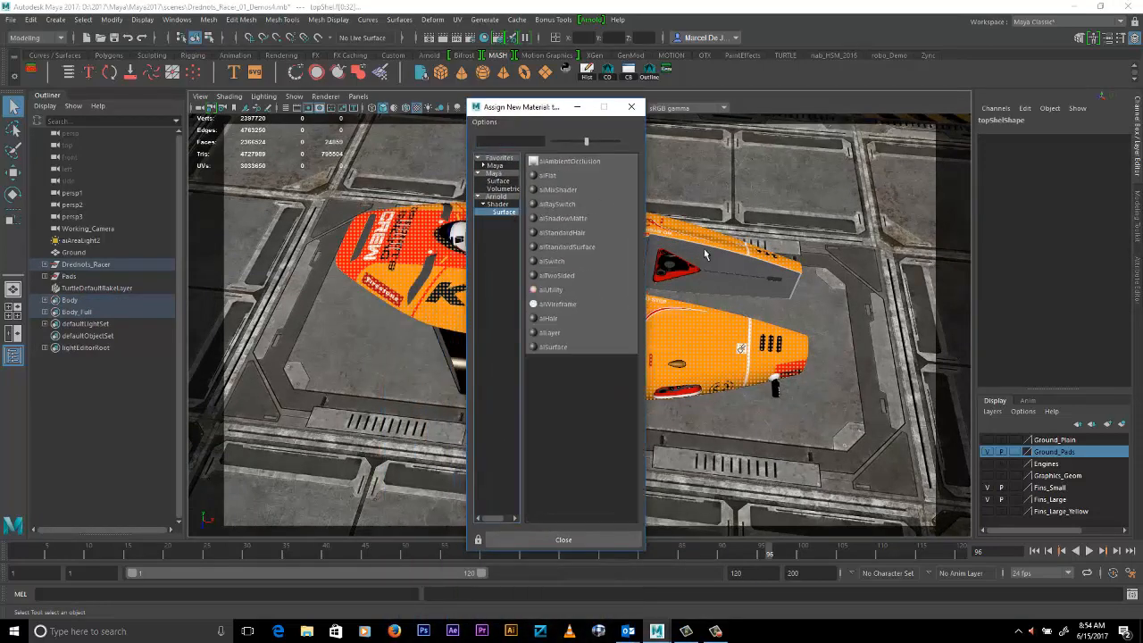
click(552, 248)
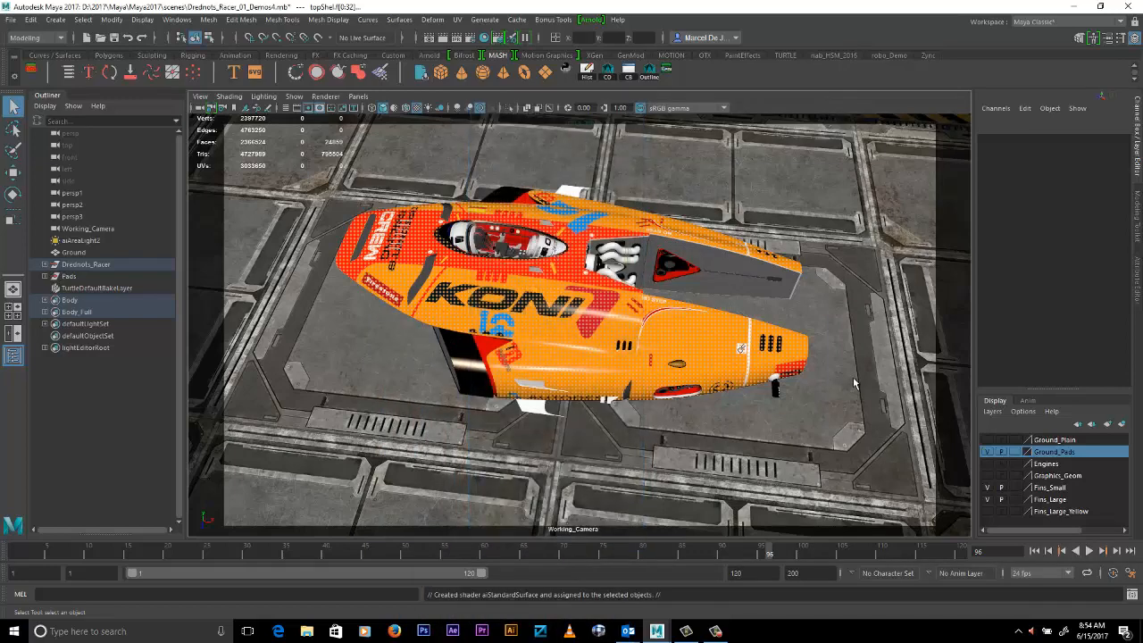
- Look through the new aiStandardSurface material's presets, including the additional custom ones, without applying any
key(ctrl+a)
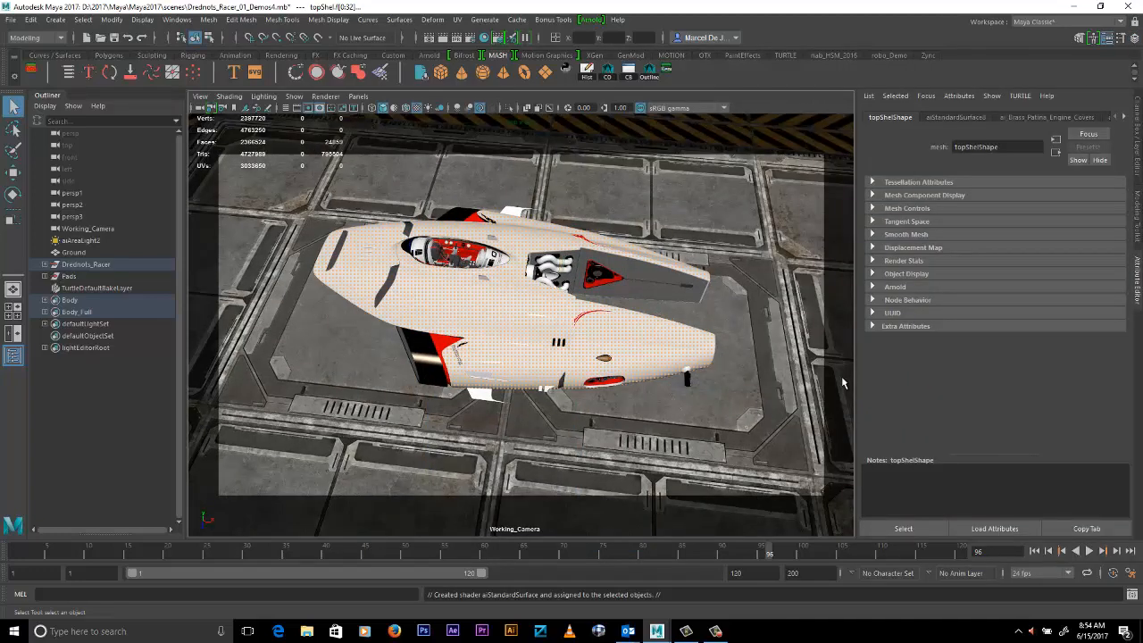
alt+drag(692, 305, 660, 287)
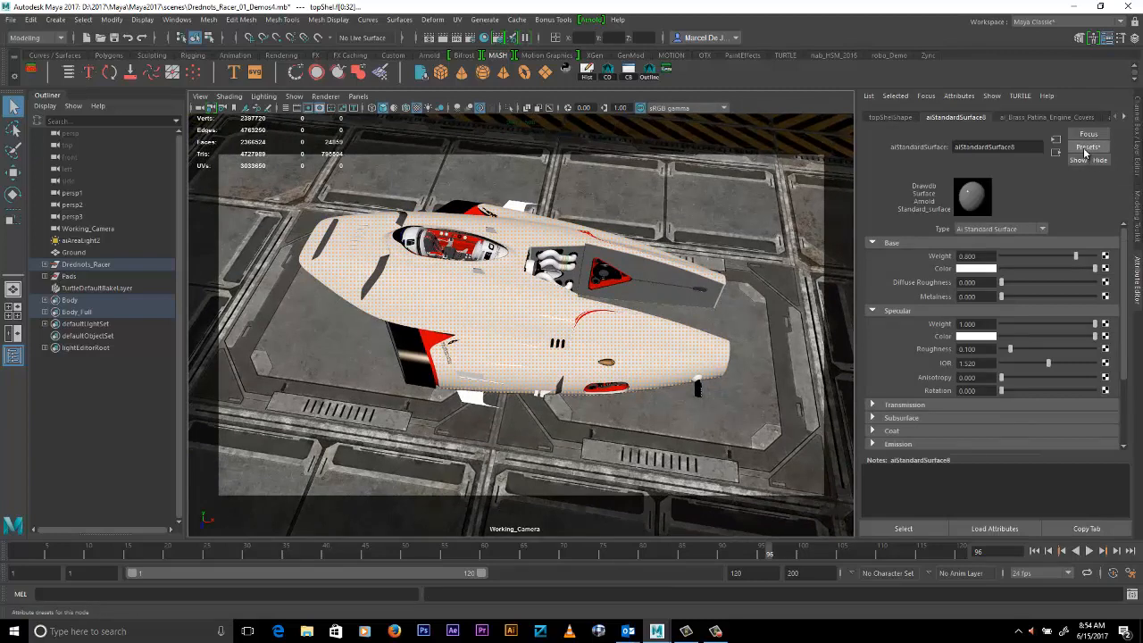
click(1084, 148)
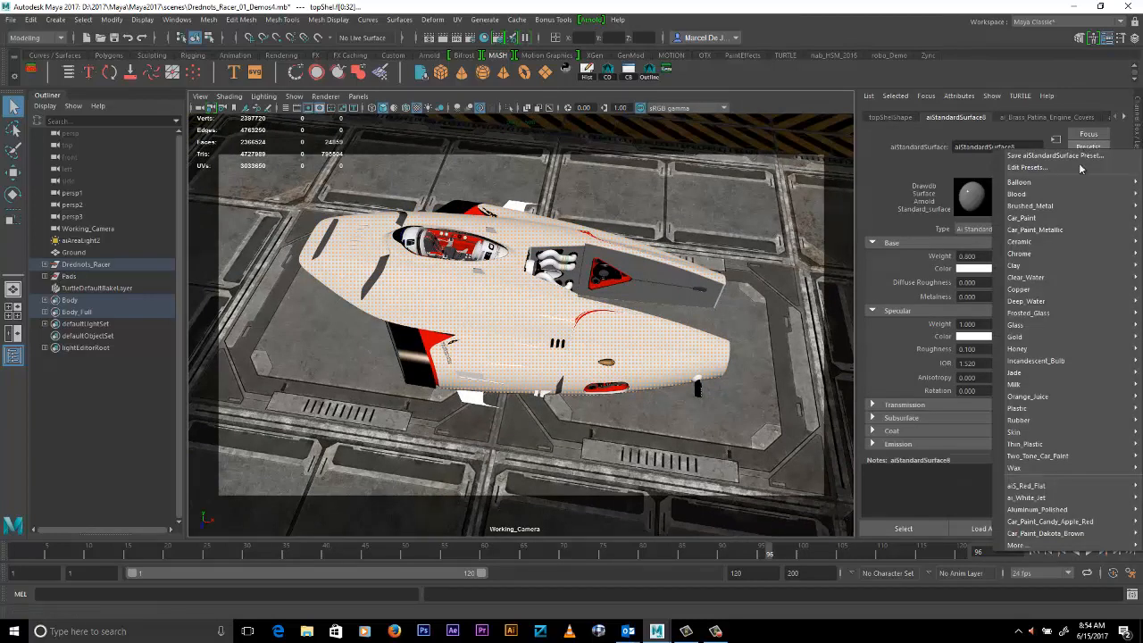
mouse_move(1022, 468)
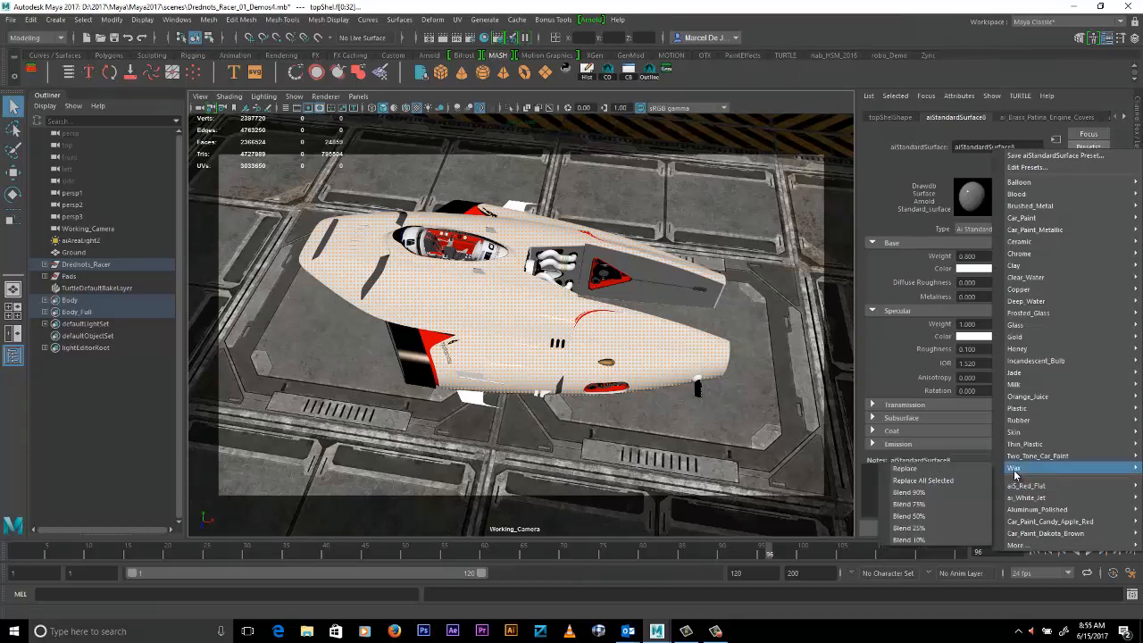
mouse_move(1049, 526)
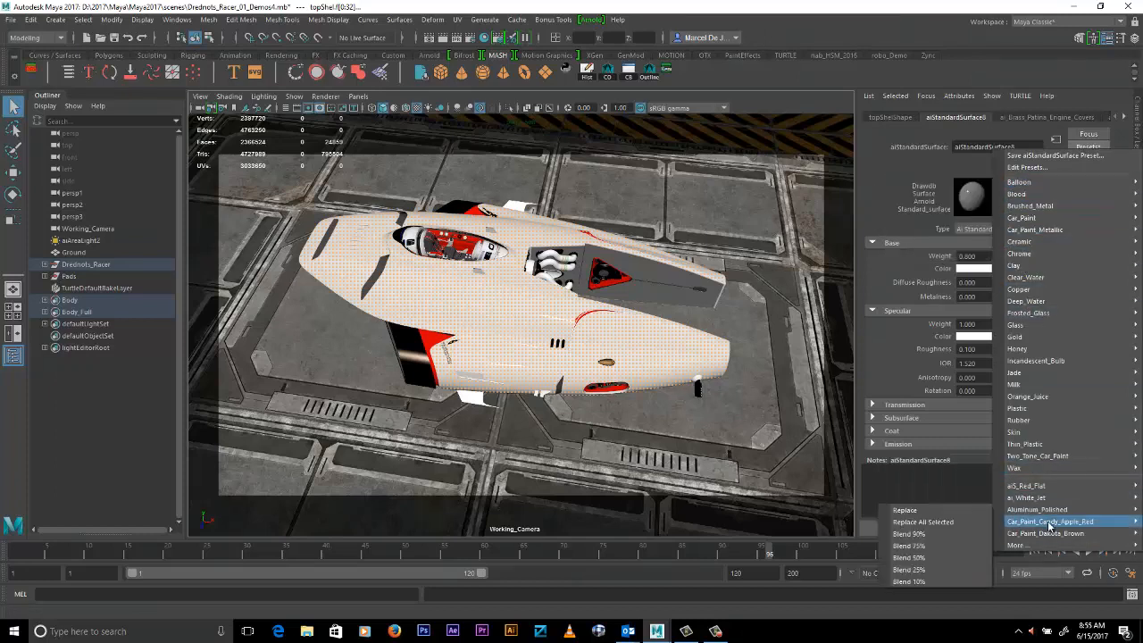
mouse_move(1023, 546)
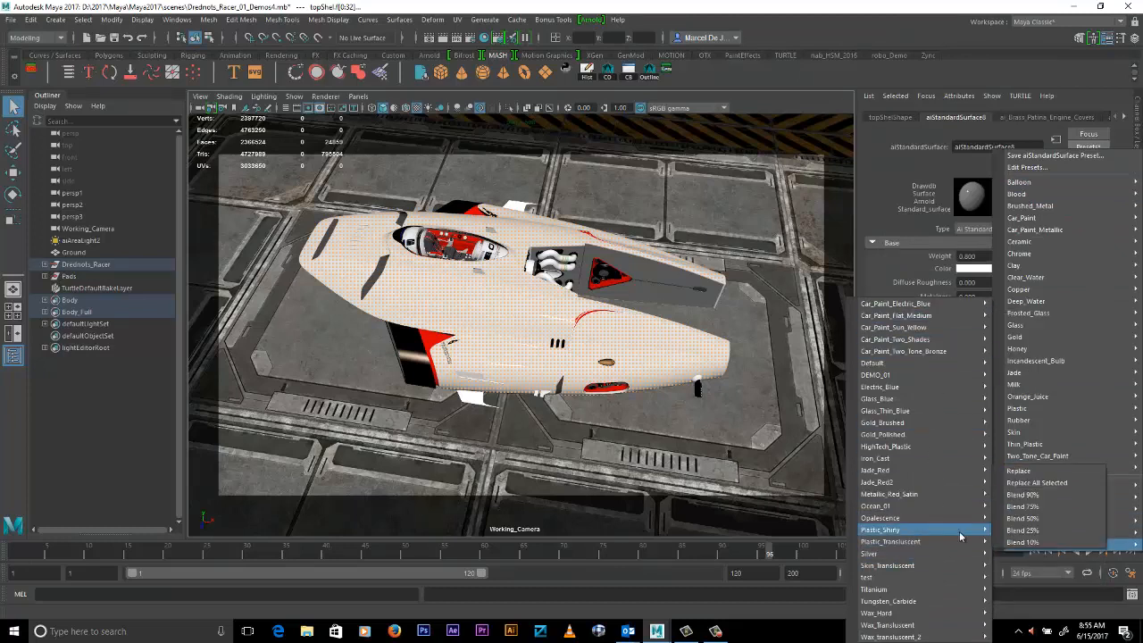
mouse_move(936, 483)
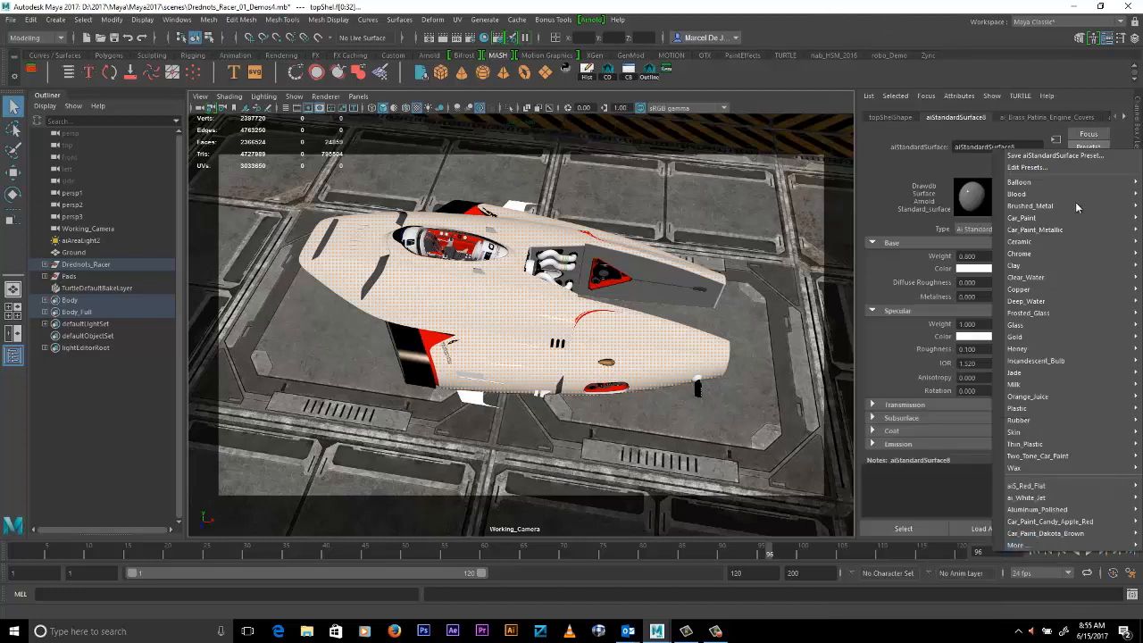
click(870, 148)
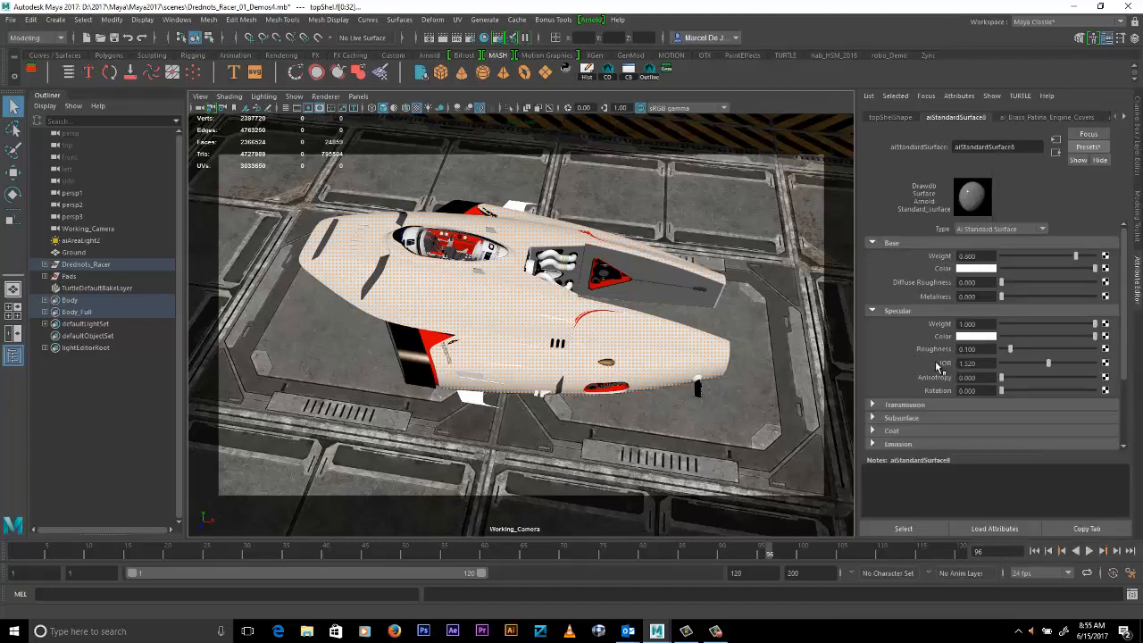
- Examine the Transmission, Subsurface and Coat attributes of the body's new aiStandardSurface material
scroll(924, 380, down, 2)
click(894, 334)
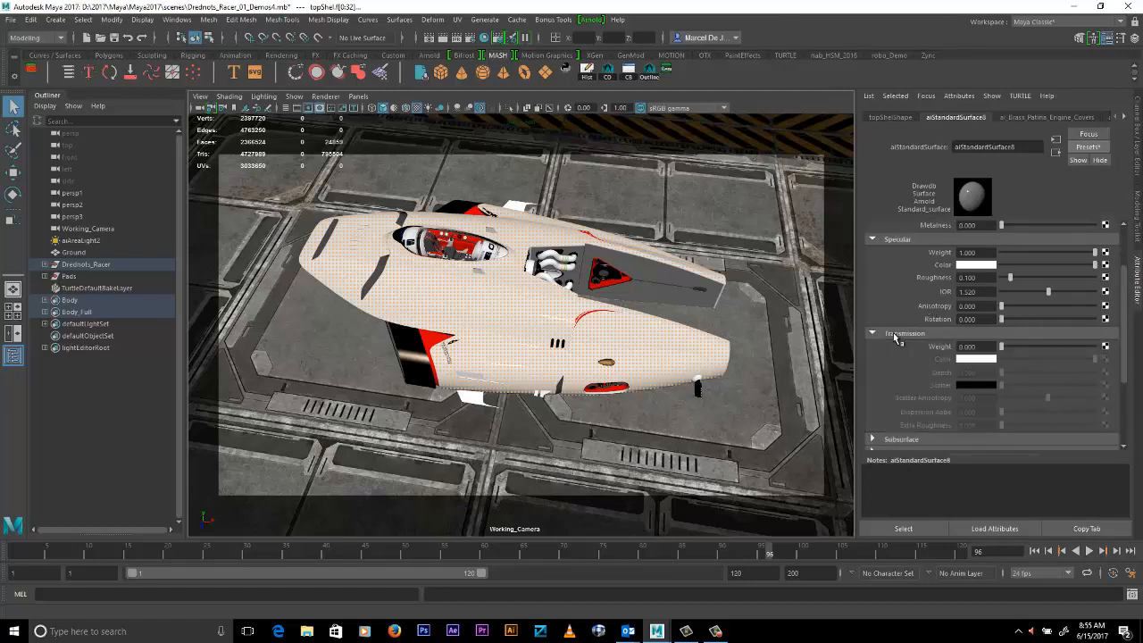
click(895, 335)
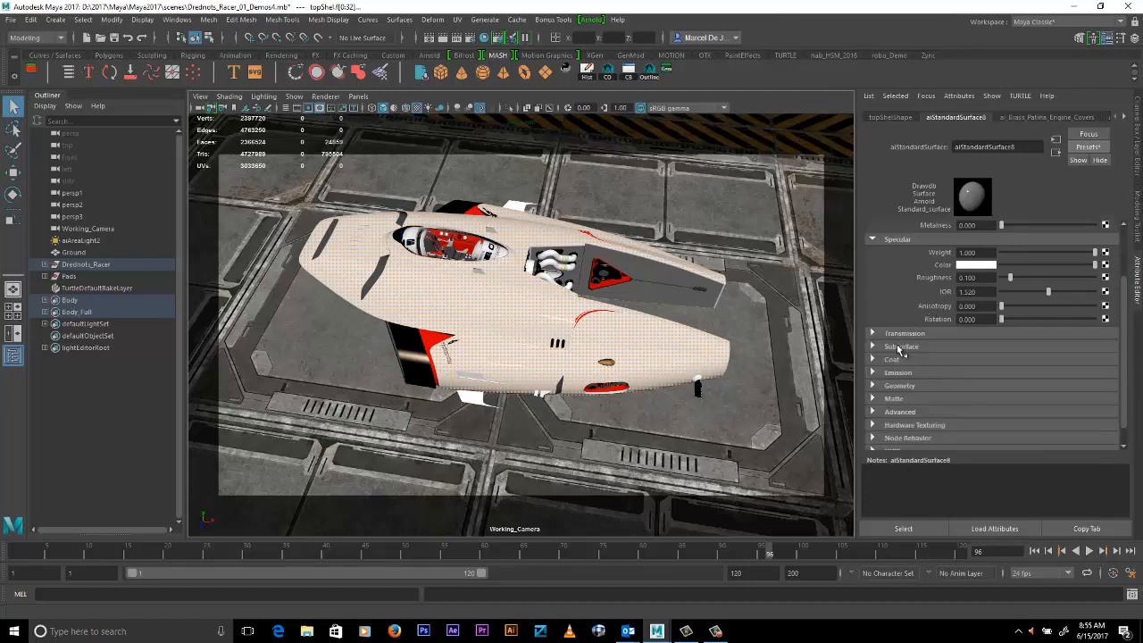
click(897, 347)
click(897, 347)
scroll(895, 351, down, 1)
click(892, 339)
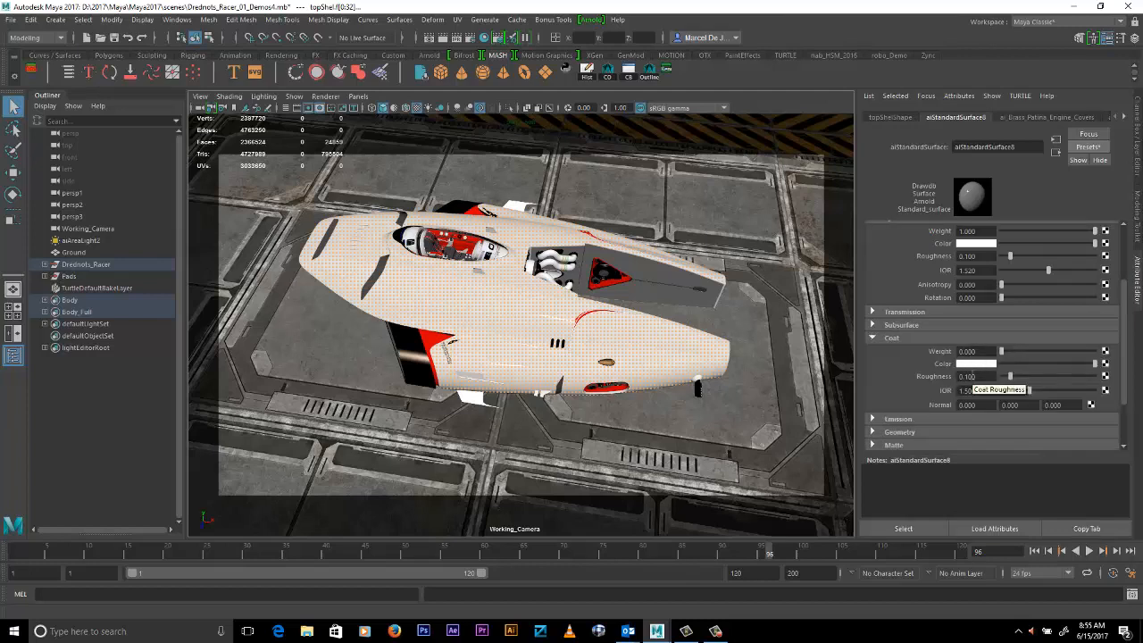
click(897, 338)
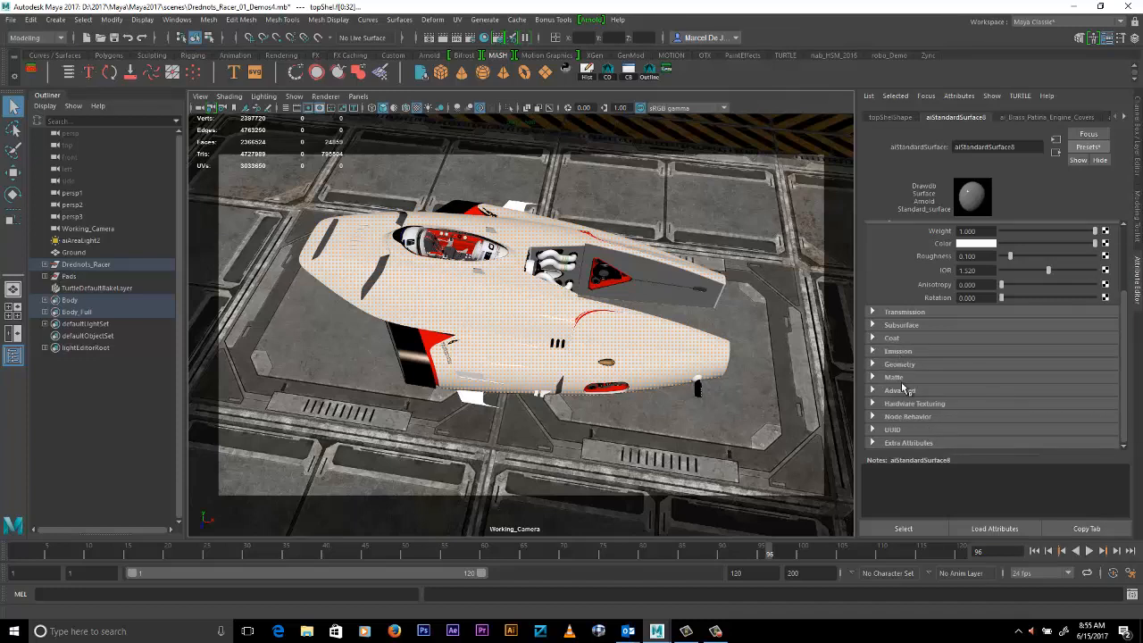
scroll(983, 240, up, 3)
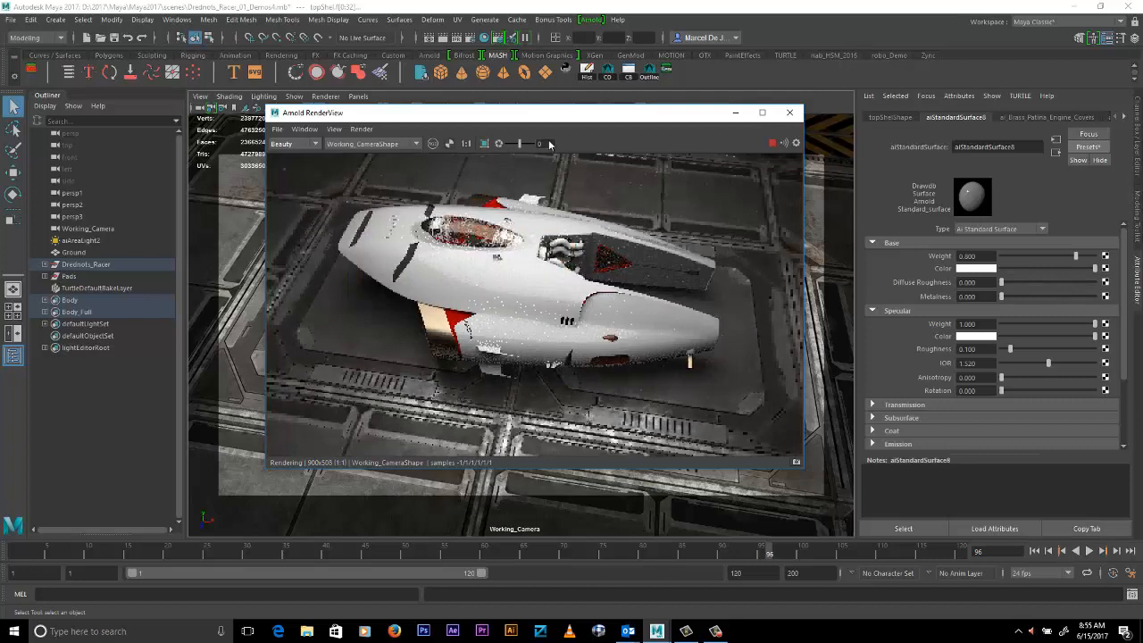
- Change the body material's base color to a light blue, keeping the live Arnold render clear of the attributes
drag(574, 121, 492, 116)
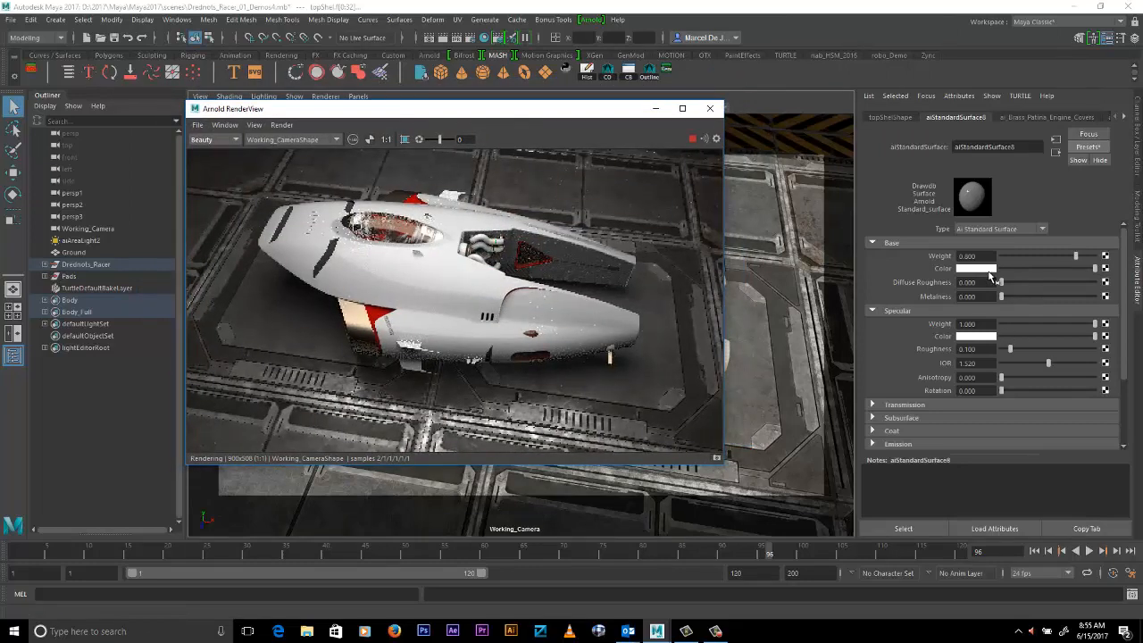
mouse_move(1013, 271)
mouse_down()
mouse_move(1035, 266)
mouse_move(1007, 267)
mouse_up()
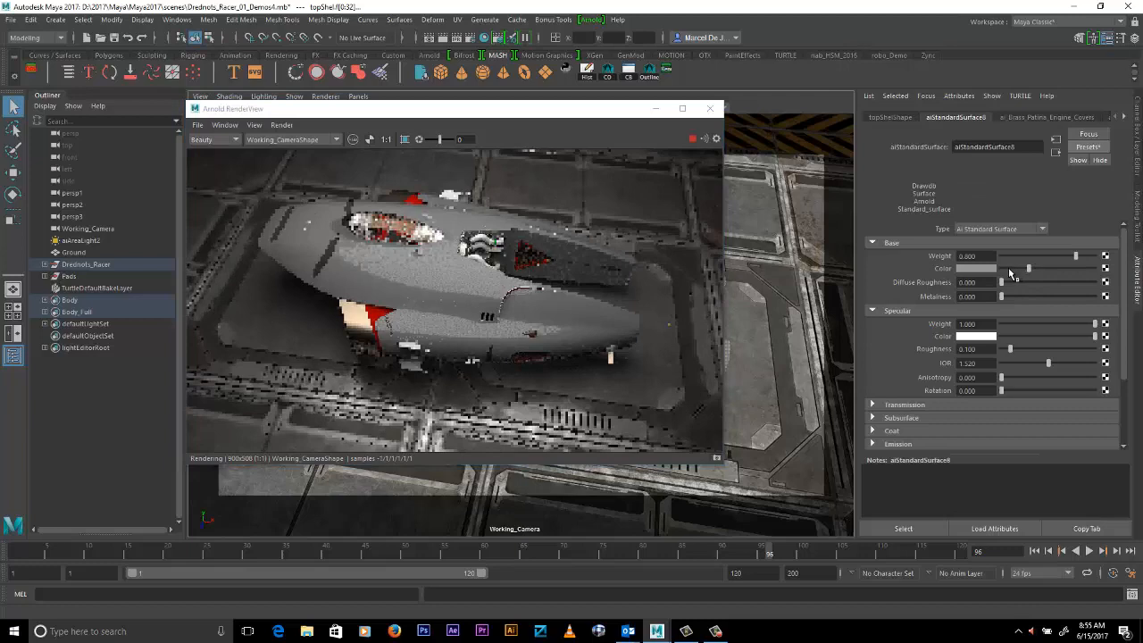
click(962, 267)
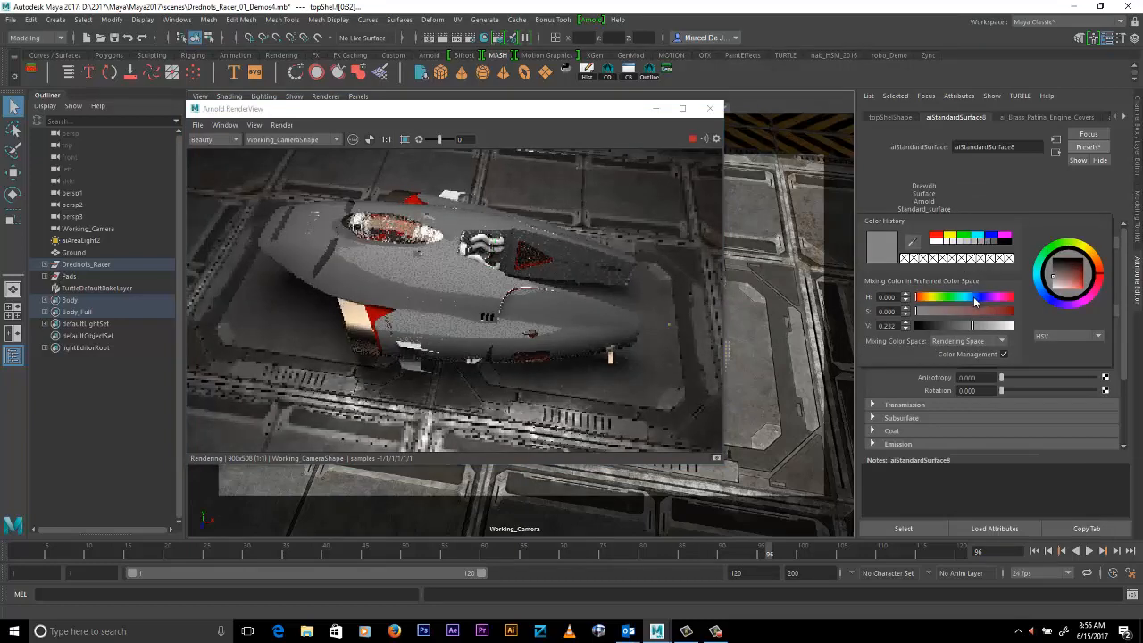
click(973, 296)
click(997, 313)
click(1008, 326)
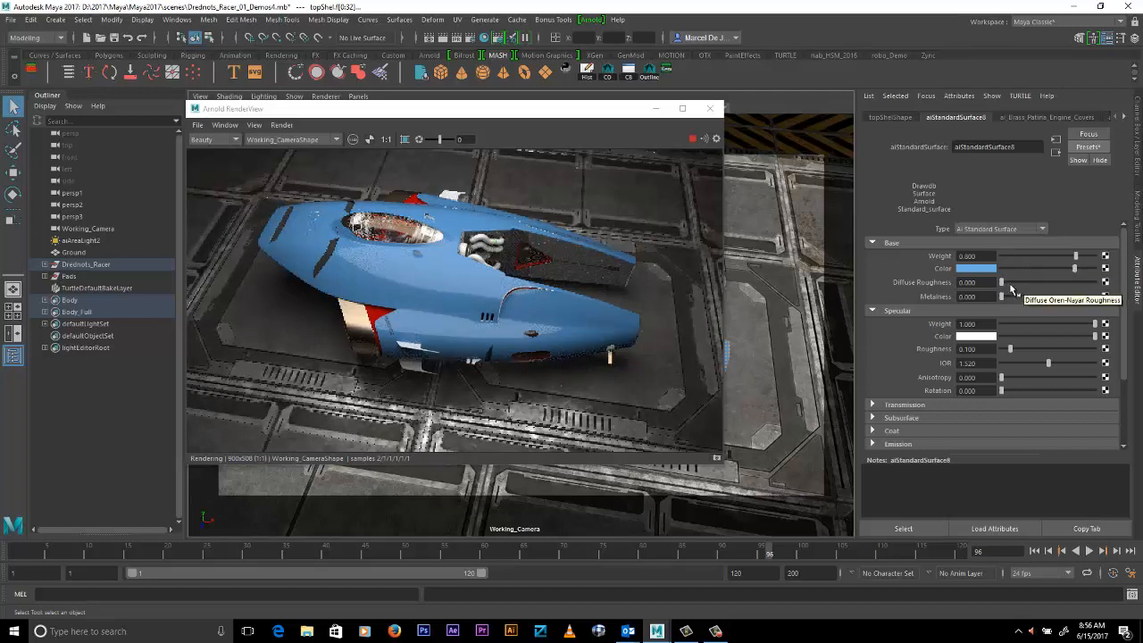
- Set the body material's diffuse roughness to 1, its base color to full brightness, and its base weight to about 0.66 after testing 0
drag(1035, 282, 1122, 285)
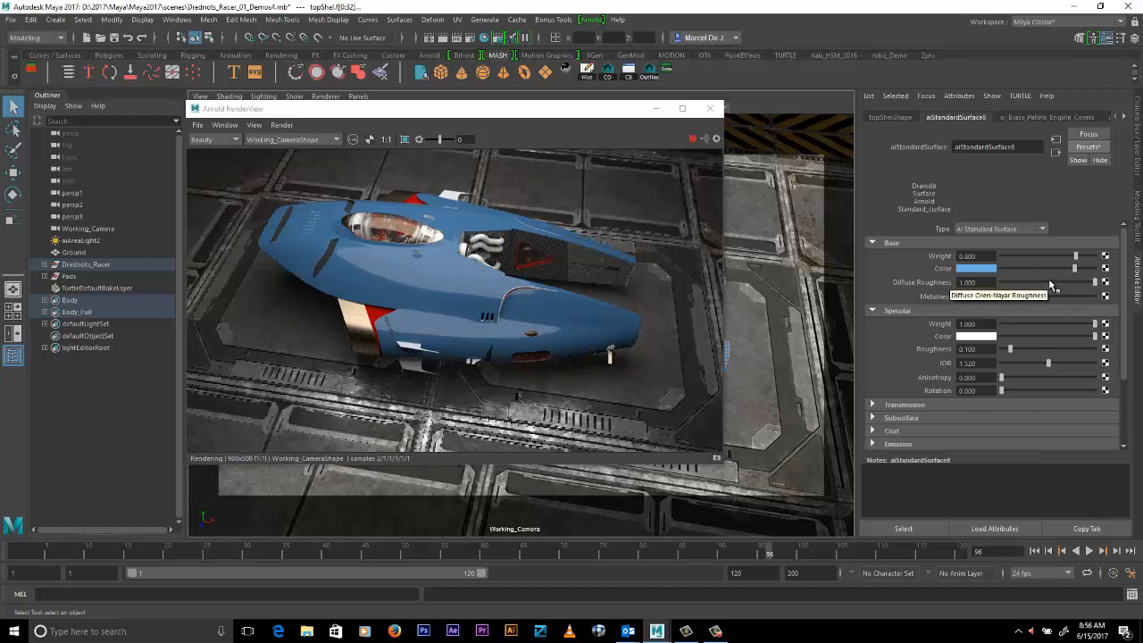
drag(1033, 293, 978, 297)
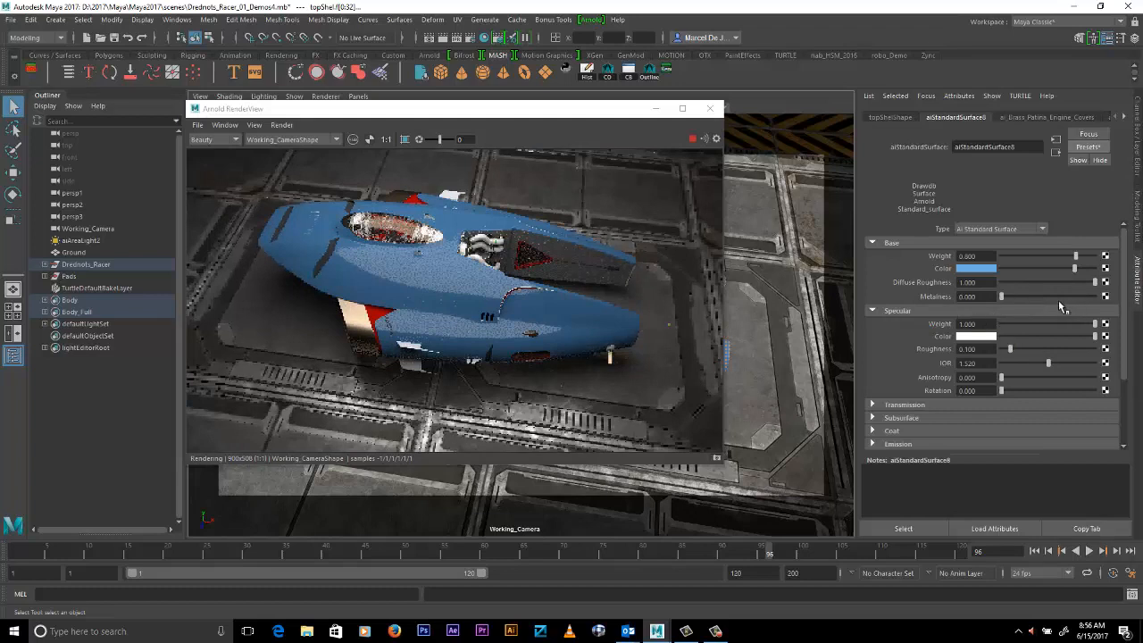
click(1002, 256)
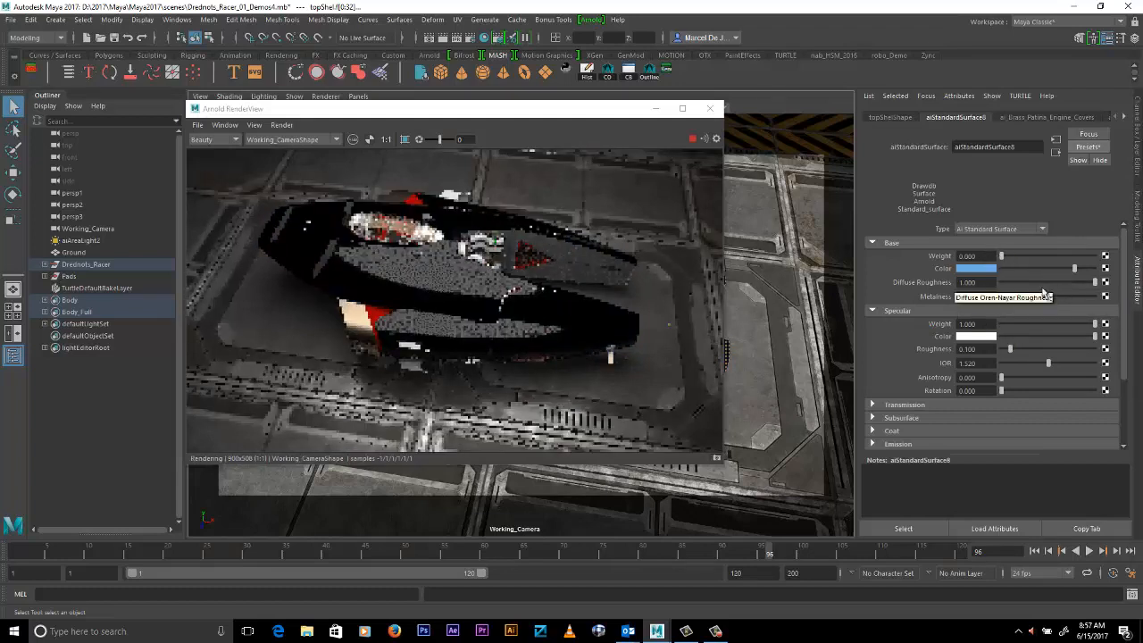
click(1055, 256)
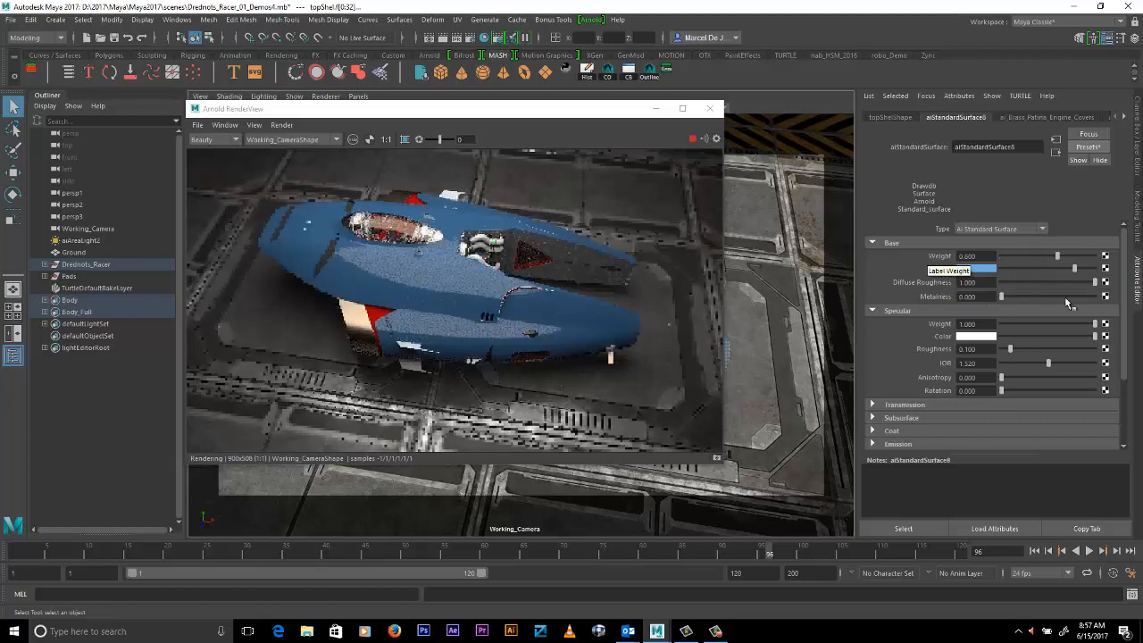
click(1064, 256)
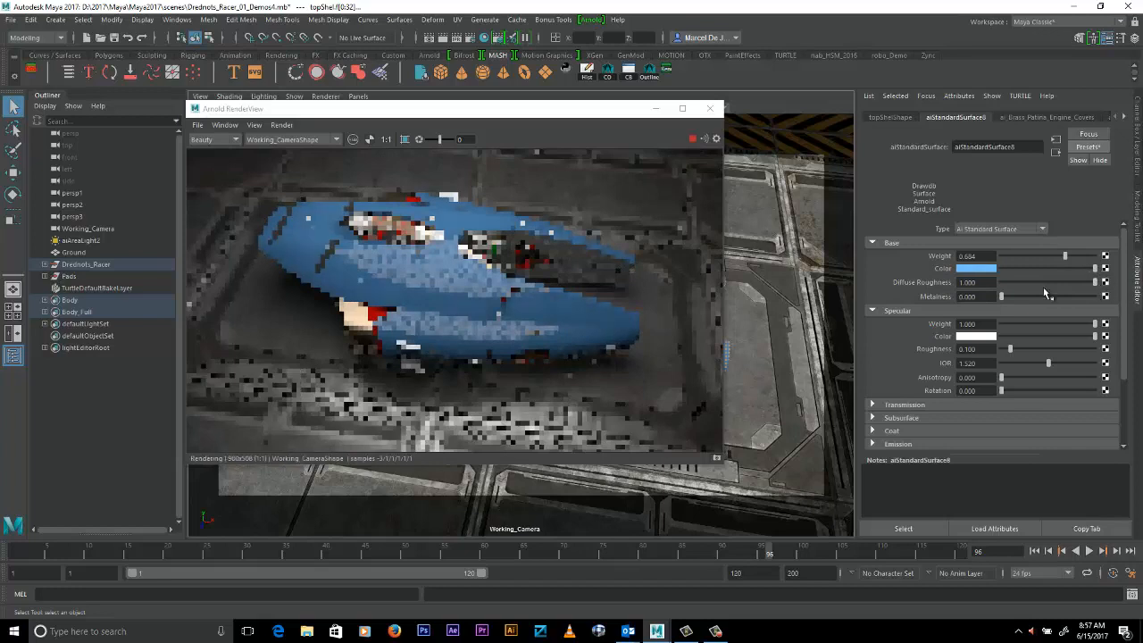
- Give the body material a yellow specular color with roughness about 0.41 and IOR about 2.23, and set its coat weight to 1
scroll(1019, 295, down, 2)
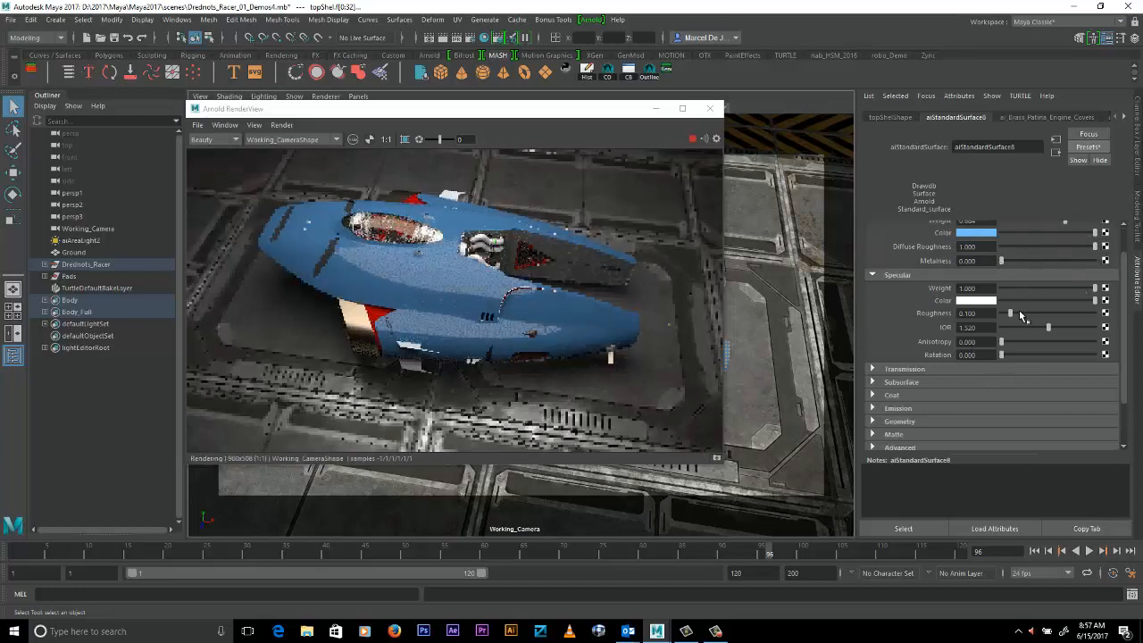
click(1042, 313)
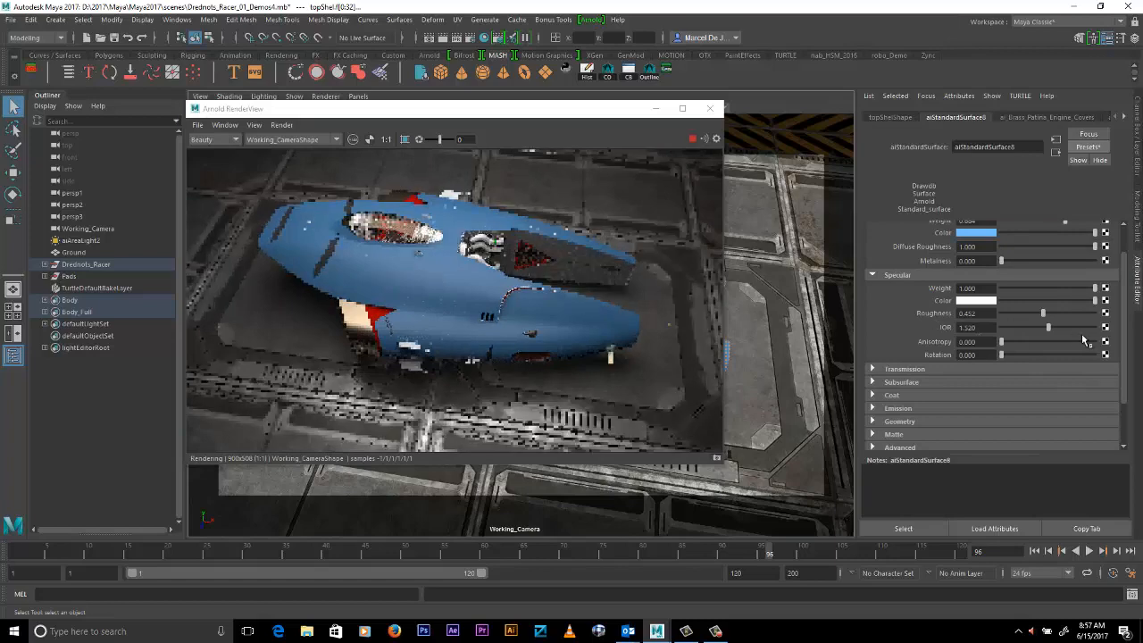
click(1069, 326)
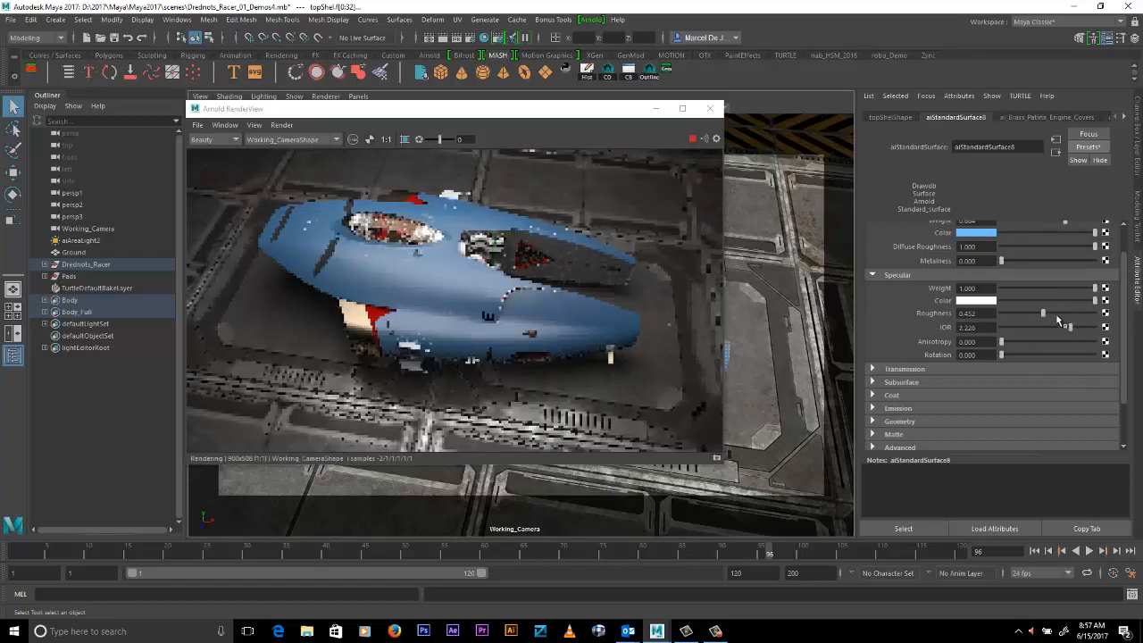
click(973, 300)
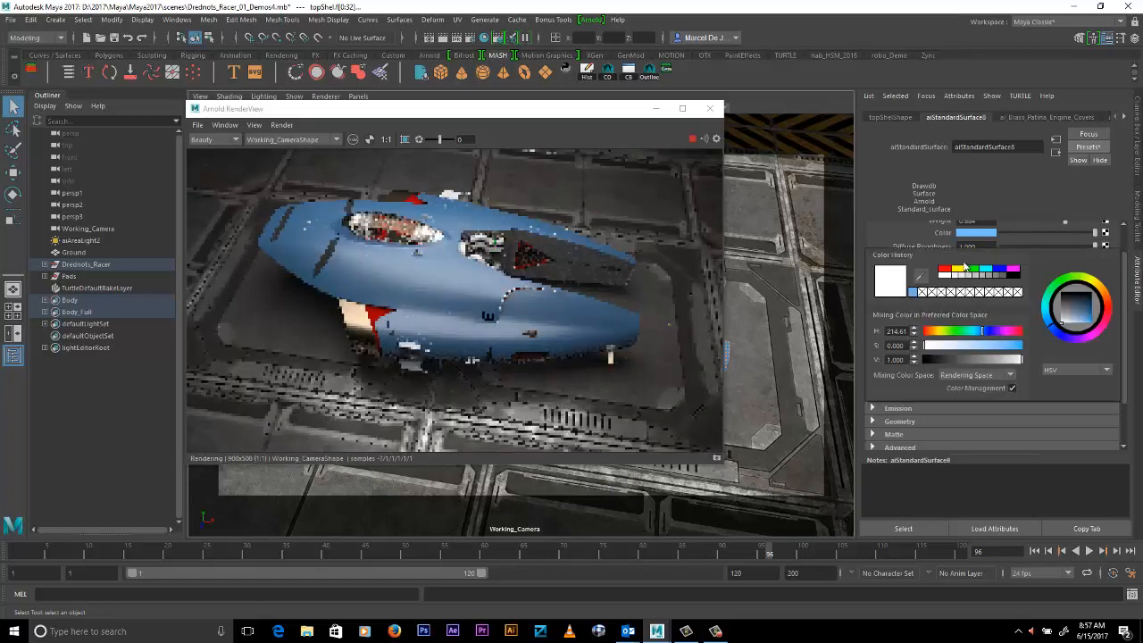
click(956, 268)
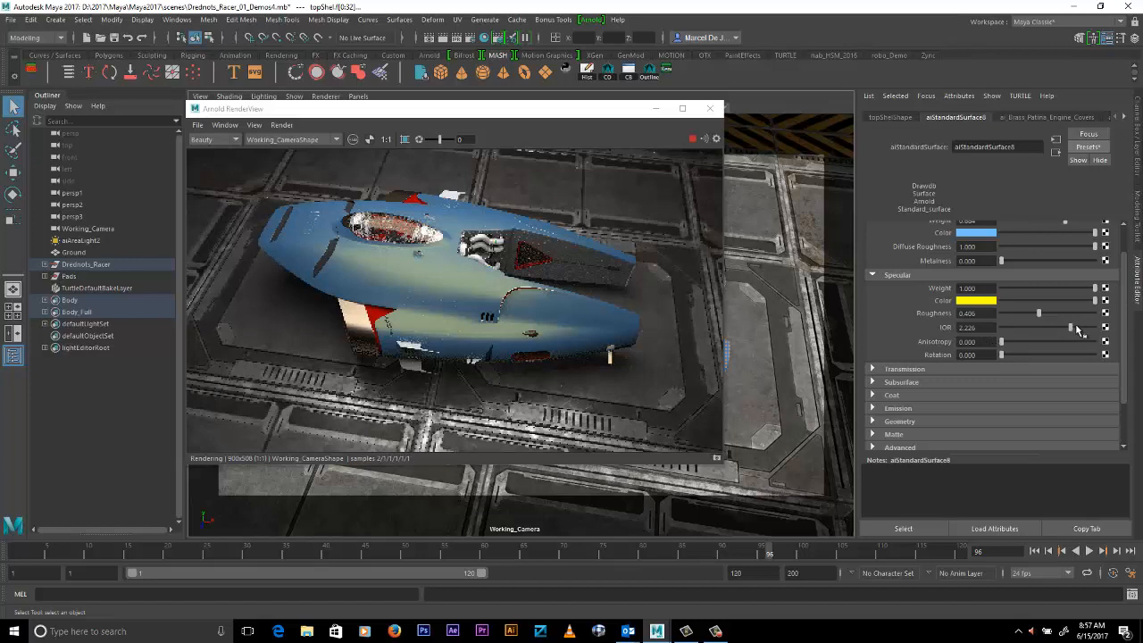
scroll(912, 370, down, 2)
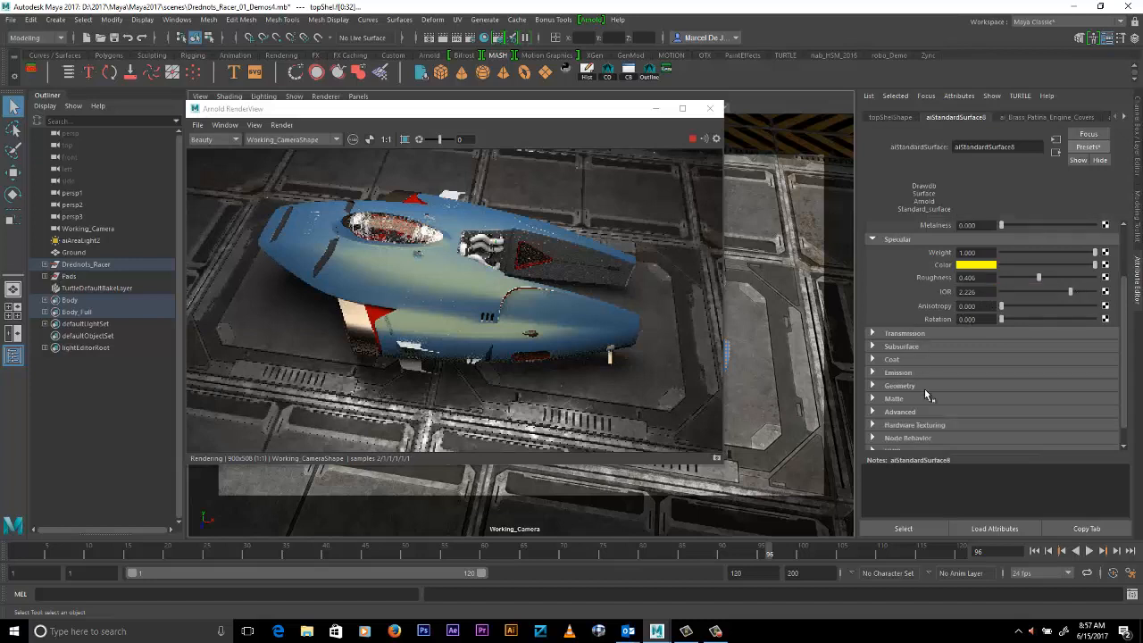
click(892, 359)
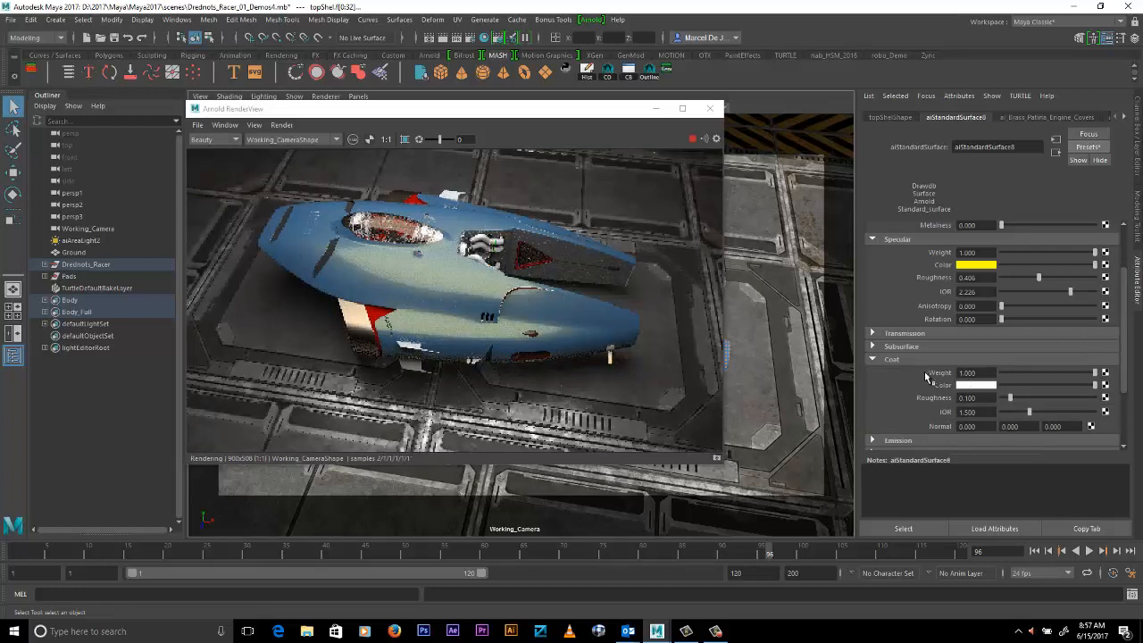
- Replace the body material's attributes with the Car_Paint_Candy_Apple_Red preset
click(1086, 146)
mouse_move(1065, 483)
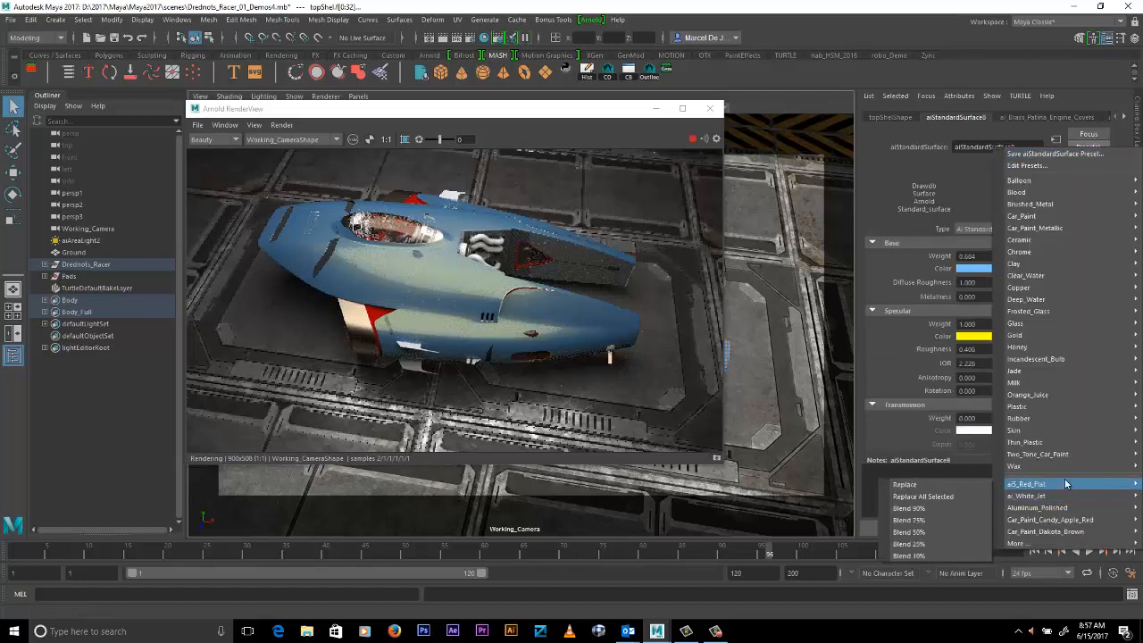
mouse_move(1027, 180)
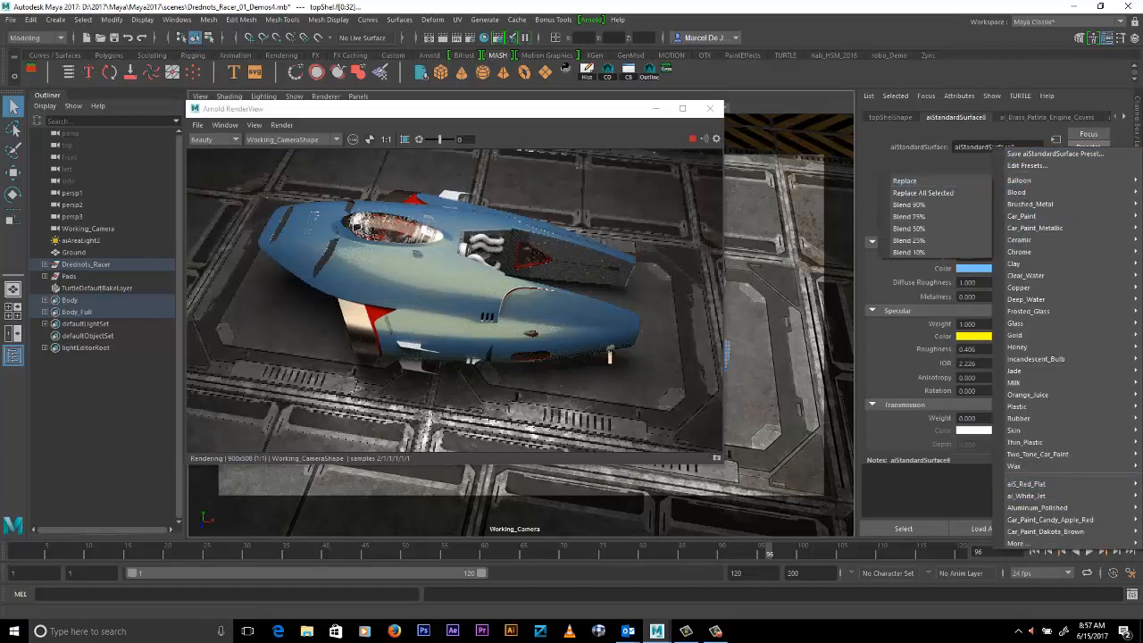
mouse_move(1042, 523)
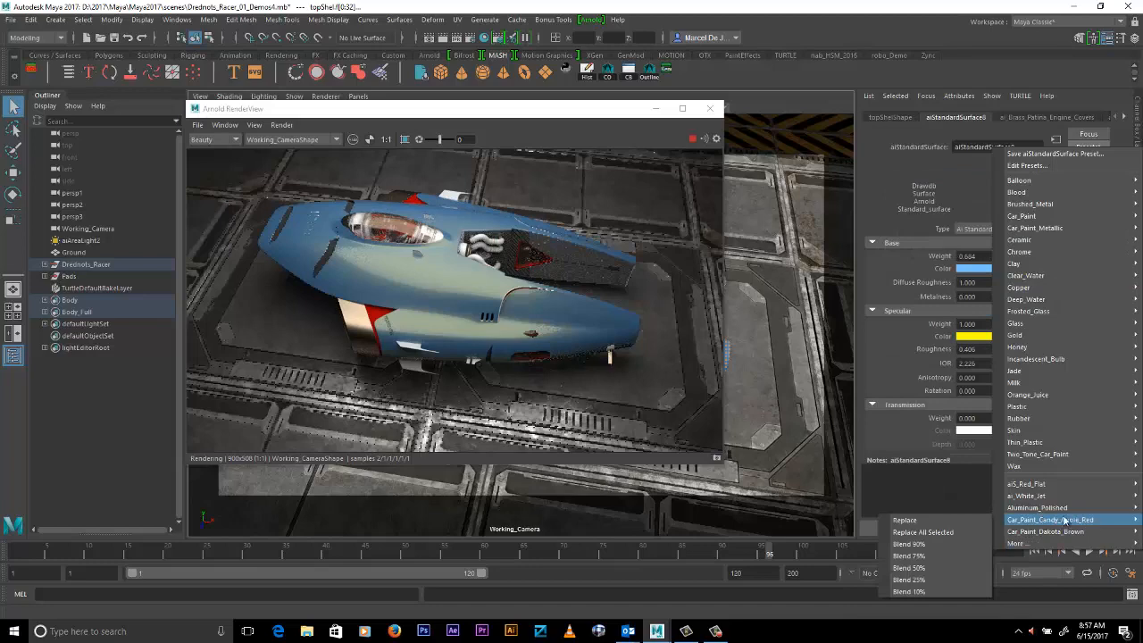
click(906, 520)
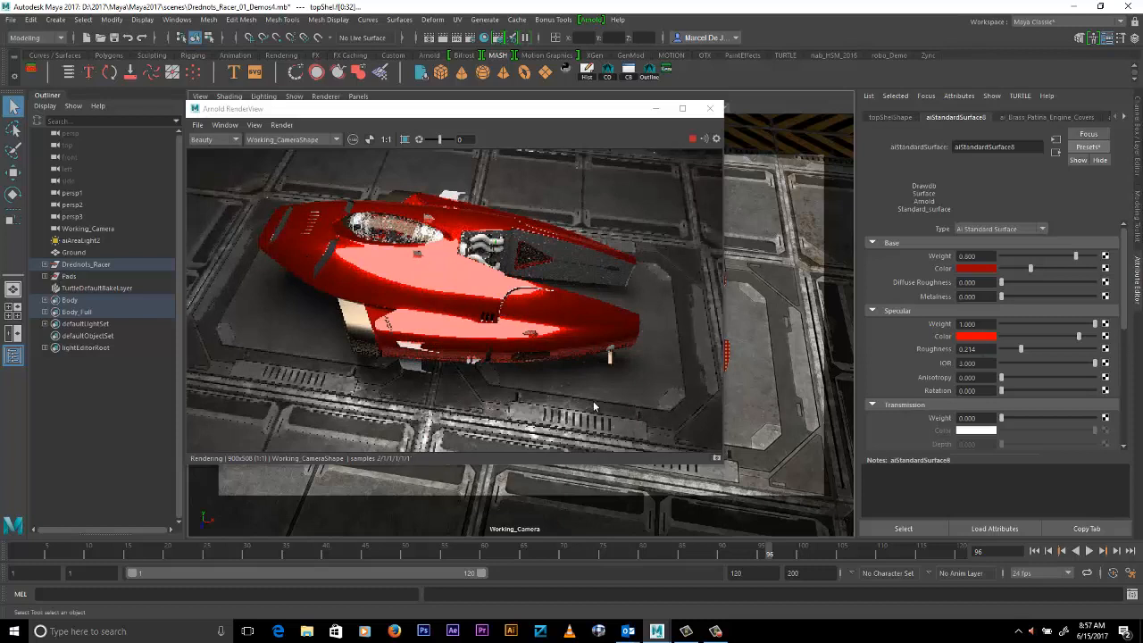
- Replace the body material's attributes with the Car_Paint_Dakota_Brown preset, followed by a vivid blue preset
click(1089, 147)
mouse_move(1029, 535)
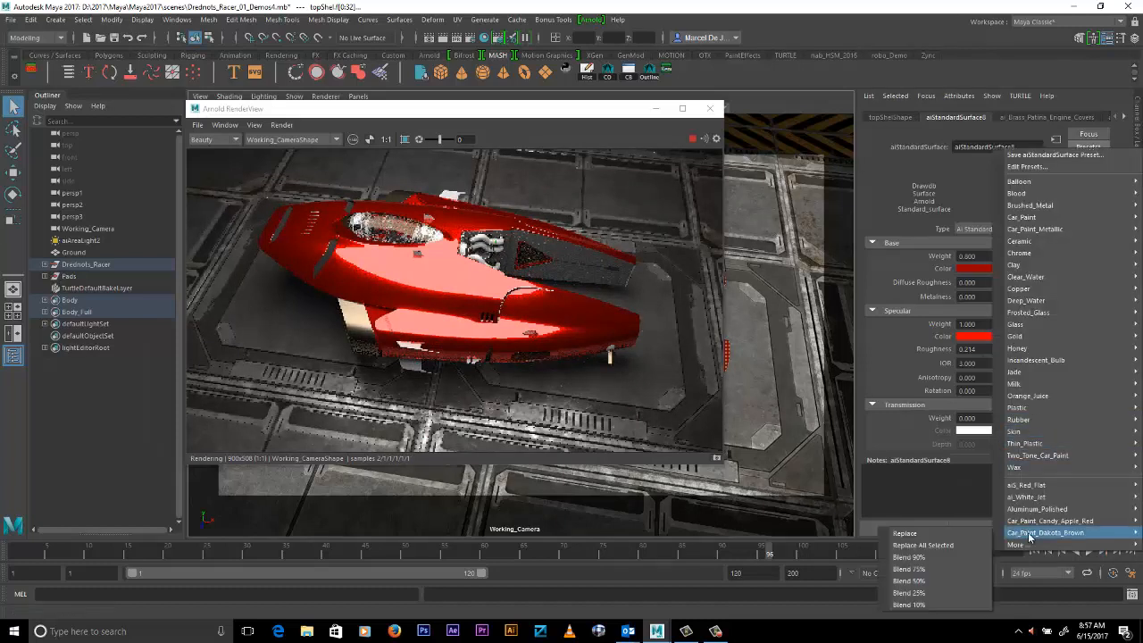
click(905, 533)
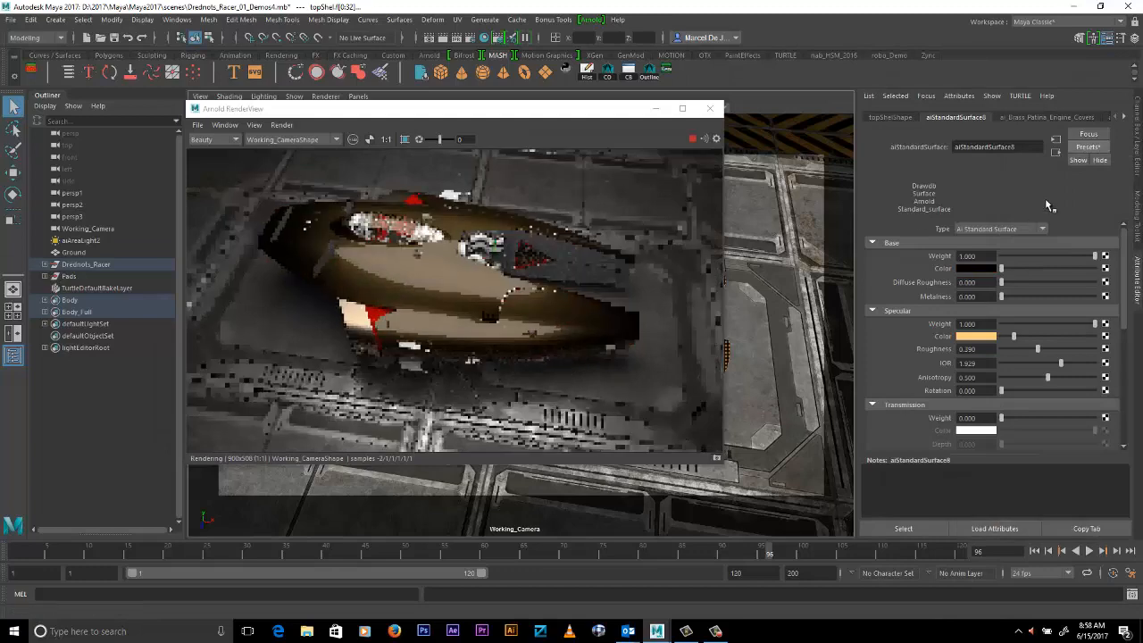
click(1091, 149)
mouse_move(1027, 513)
click(906, 513)
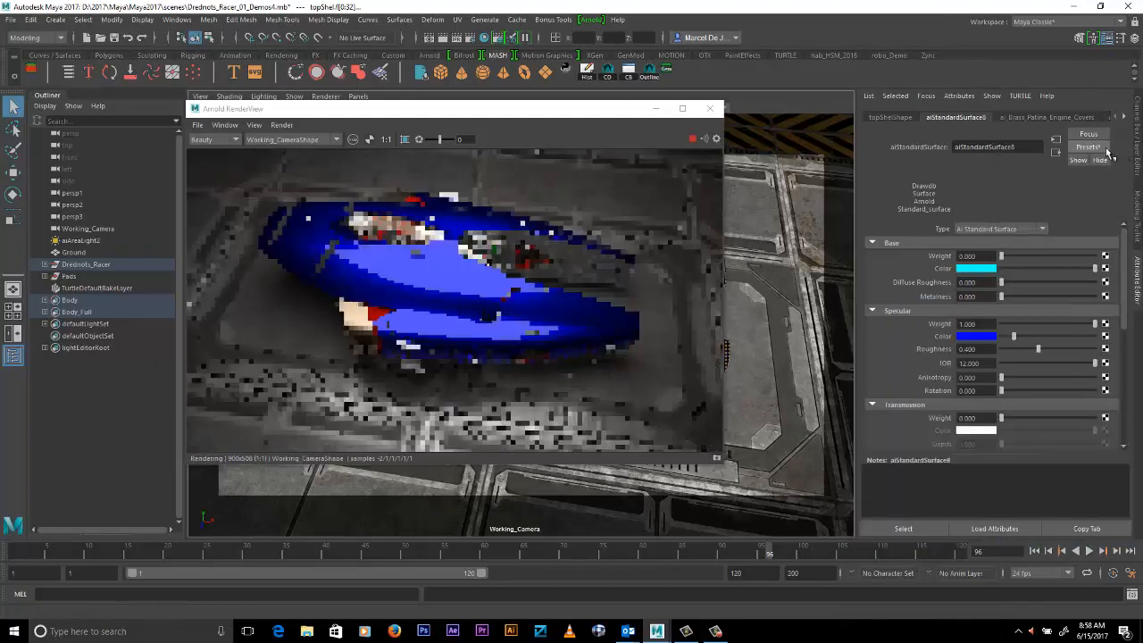
- Replace the body material's attributes with the additional Car_Paint_Two_Shades preset
click(1105, 149)
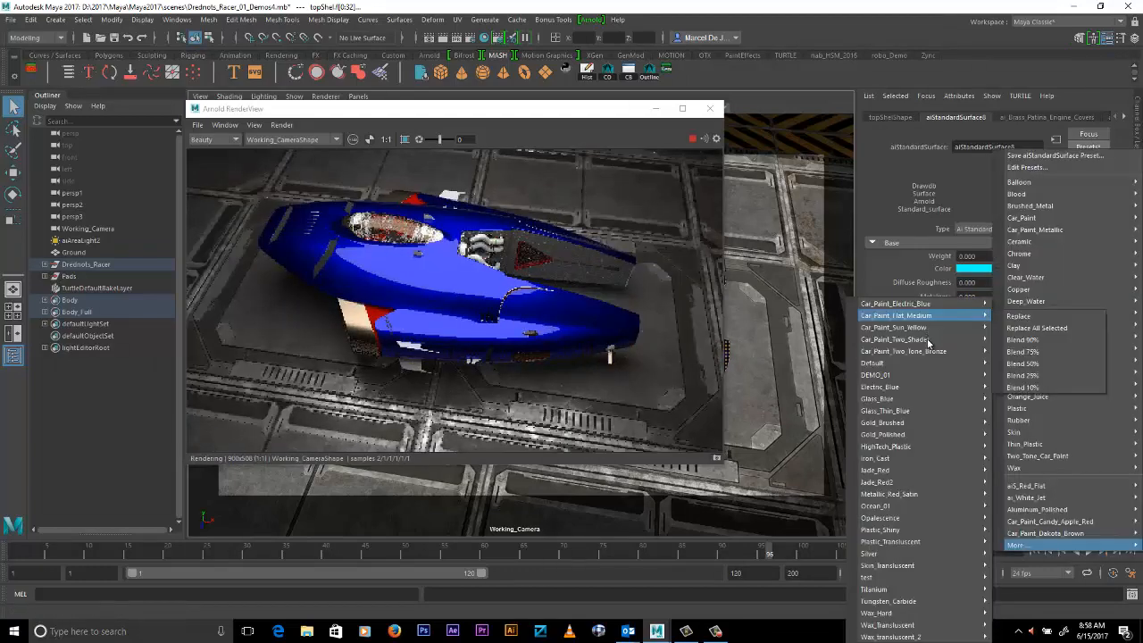
mouse_move(1018, 337)
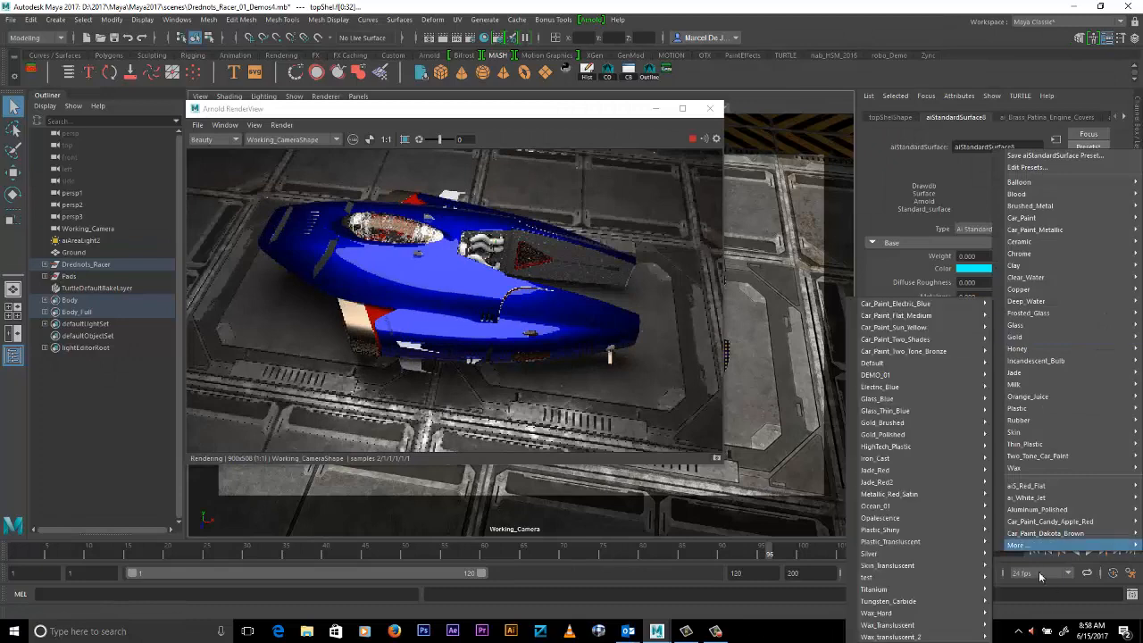
mouse_move(1015, 545)
mouse_move(929, 340)
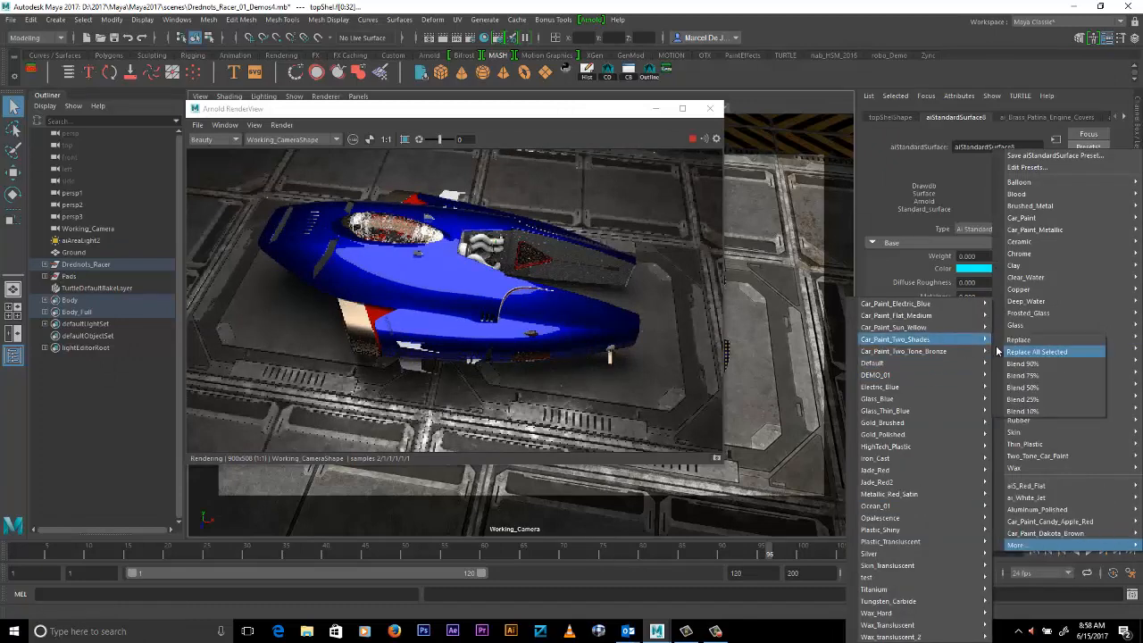
click(1027, 345)
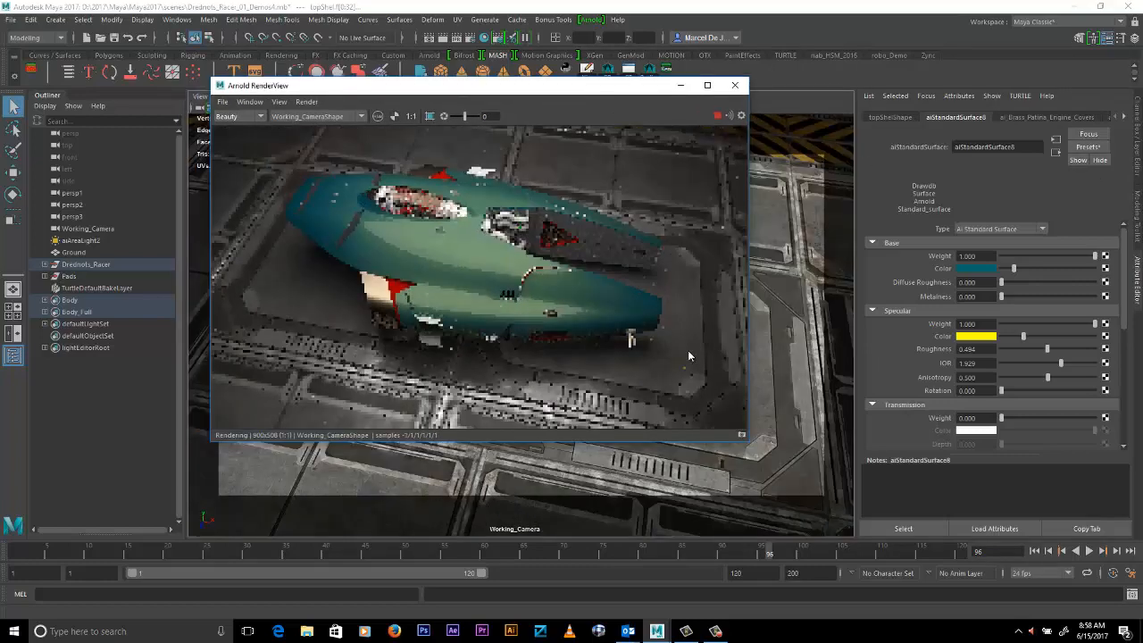
- Select aiAreaLight2 and change its light shape to quad
alt+drag(687, 356, 99, 253)
click(80, 240)
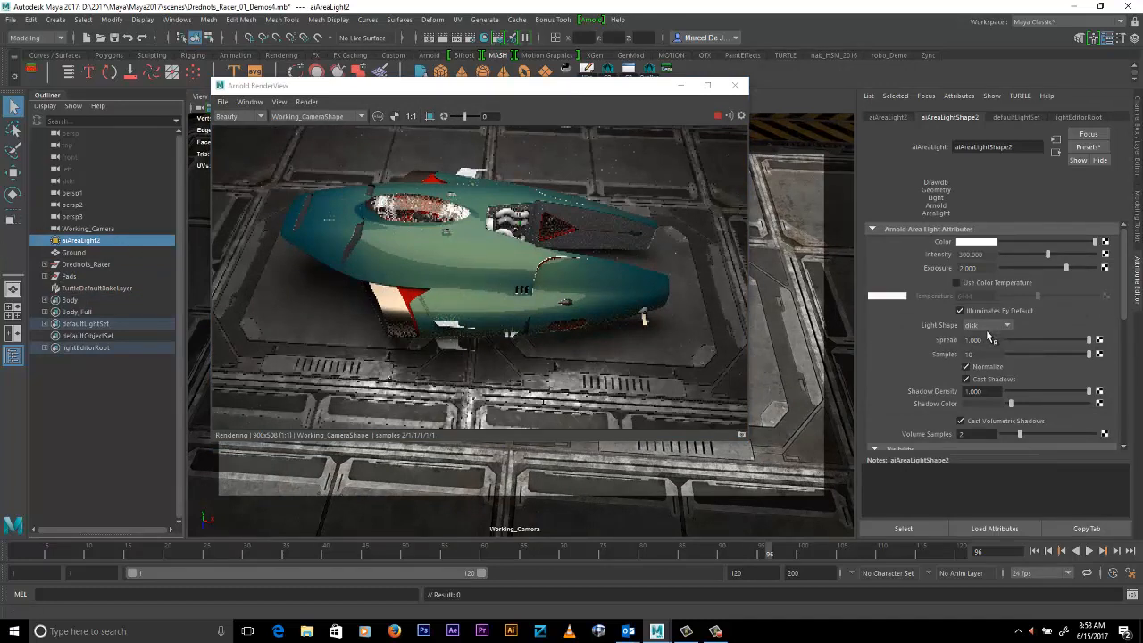
click(987, 334)
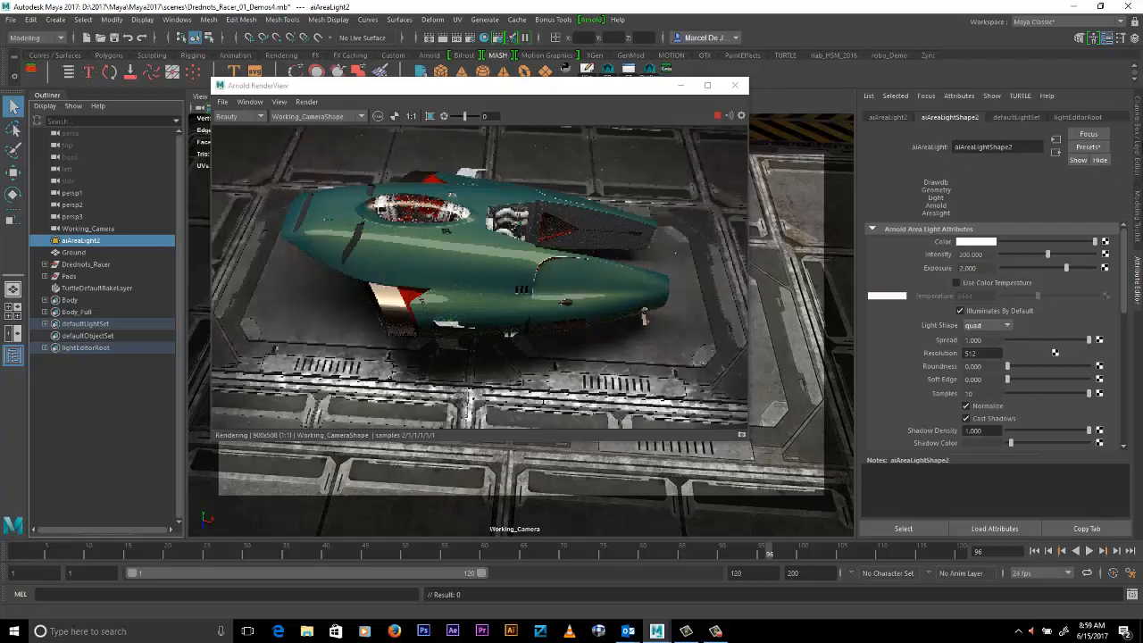
- Switch the visible ground from the Ground_Pads layer to Ground_Plain and reopen the live Arnold render
click(1137, 134)
click(987, 451)
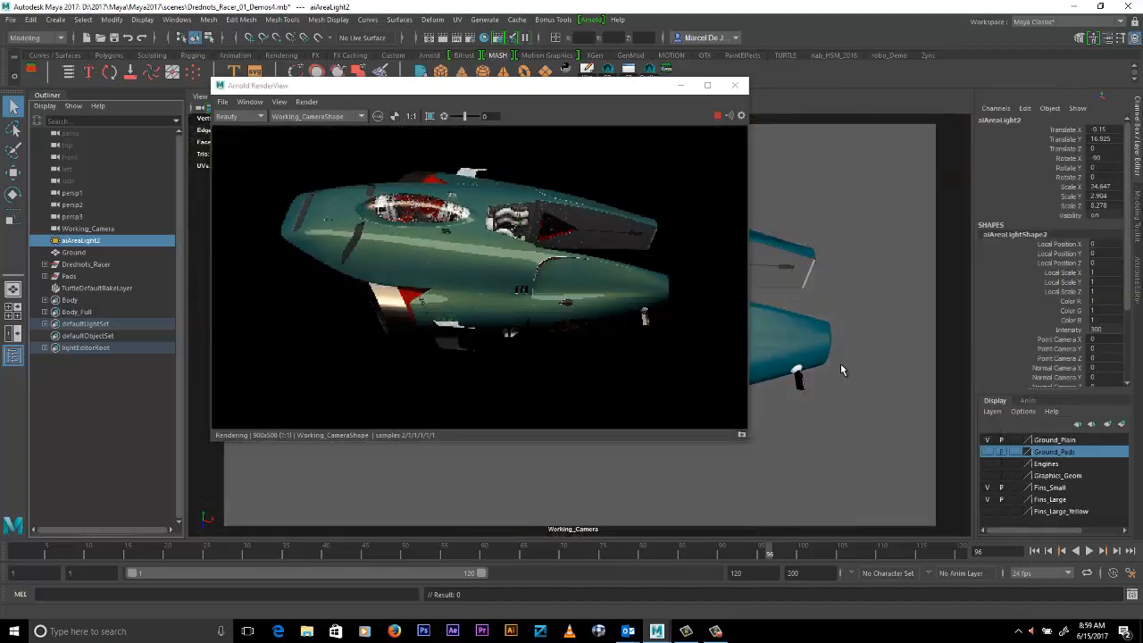
drag(597, 95, 586, 93)
click(723, 83)
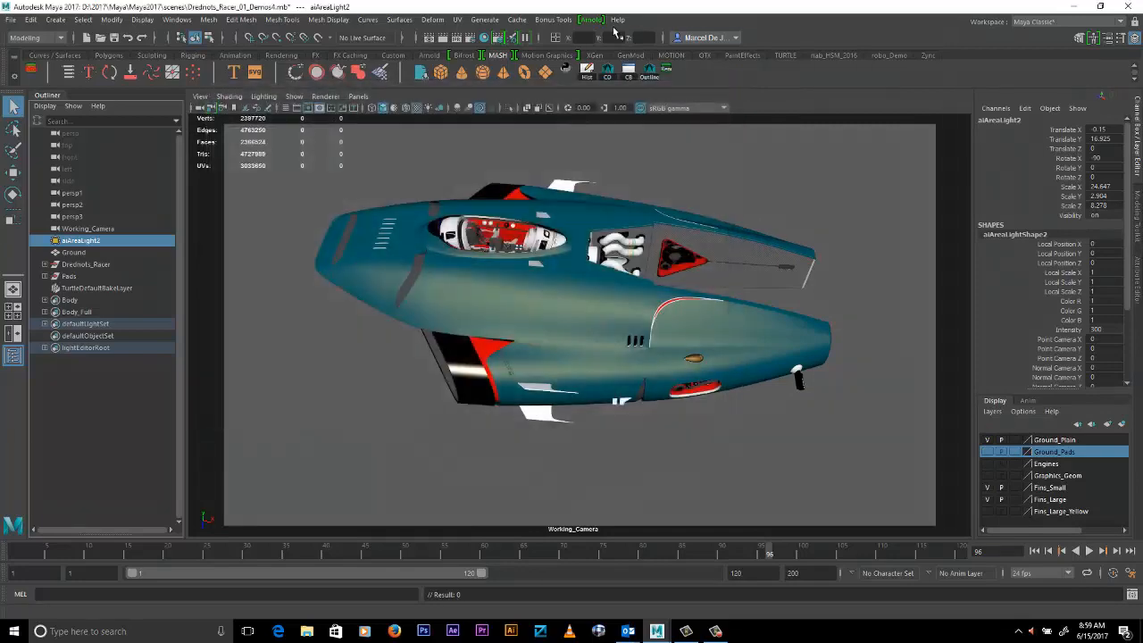
click(590, 19)
click(607, 52)
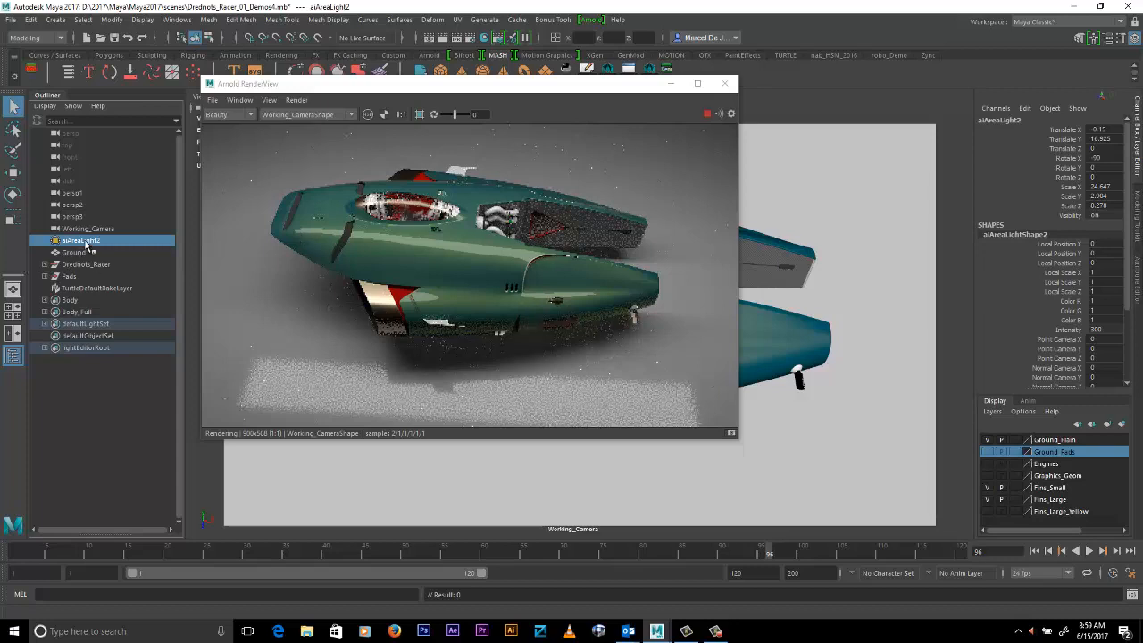
- Set the quad area light's roundness to 1 and its soft edge to 1
key(ctrl+a)
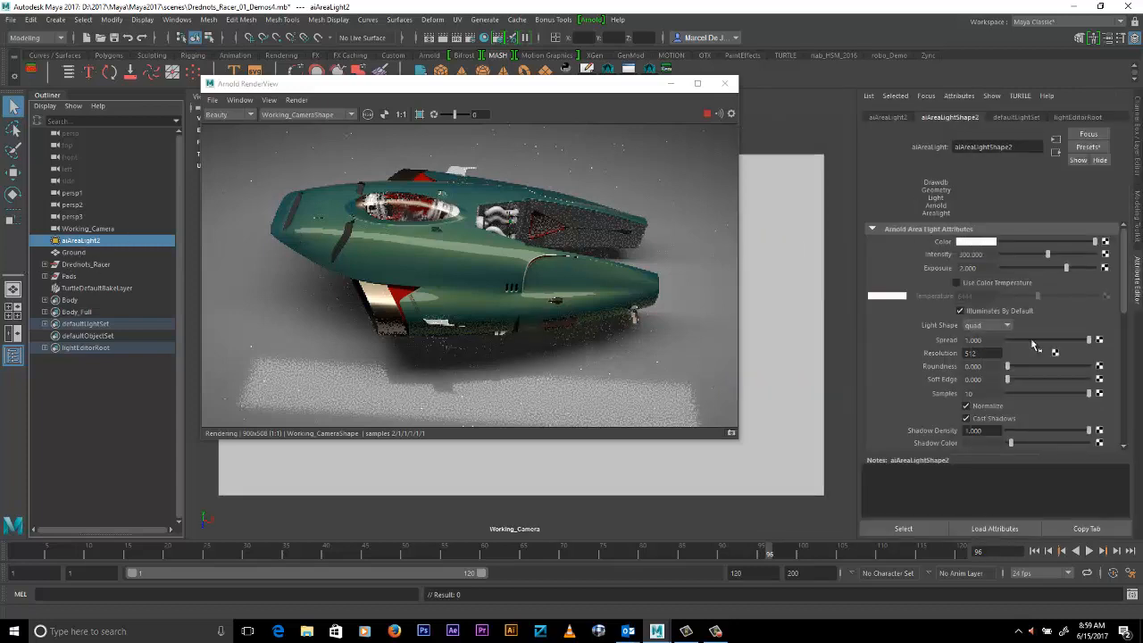
click(1085, 366)
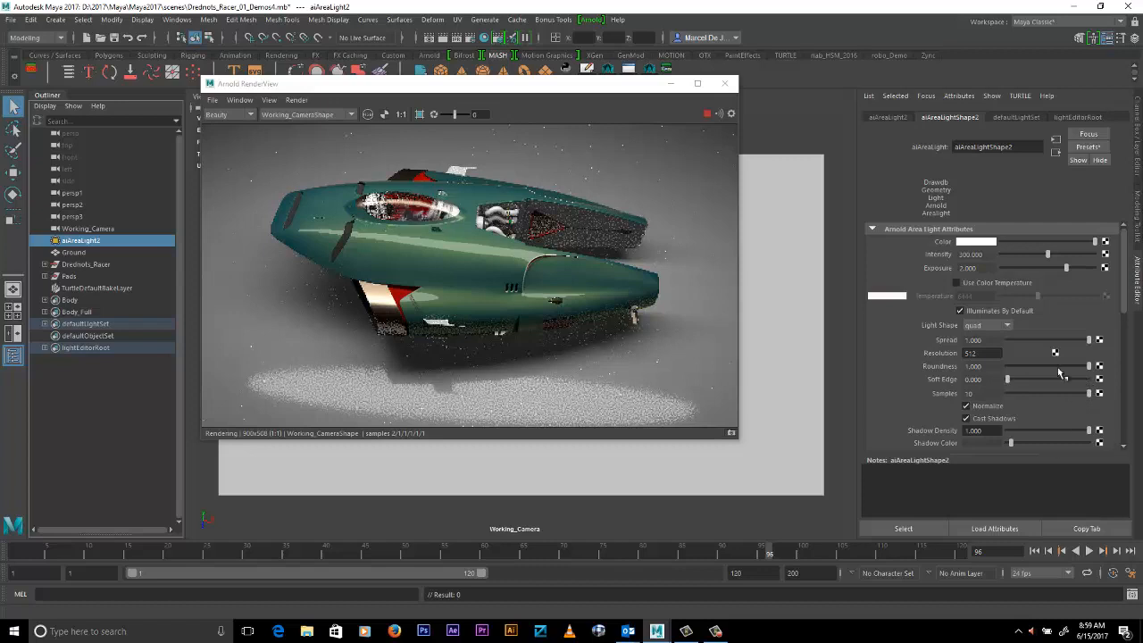
drag(1079, 380, 1120, 382)
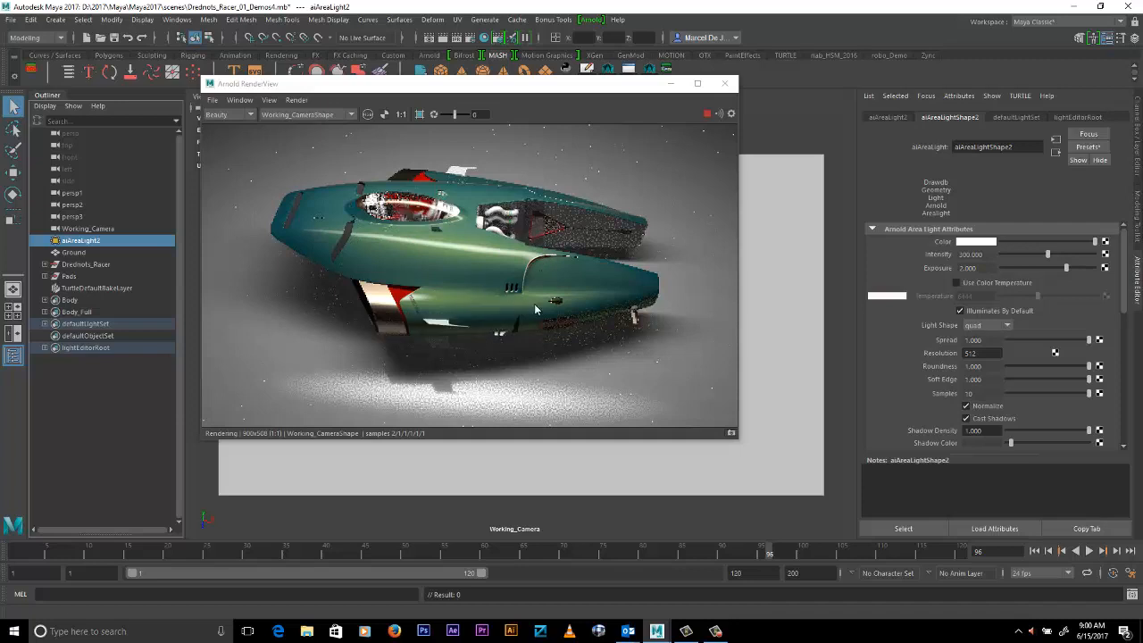
- Set the area light's shape to disk and its exposure to 2 after trying an exposure of 4
click(988, 325)
click(972, 363)
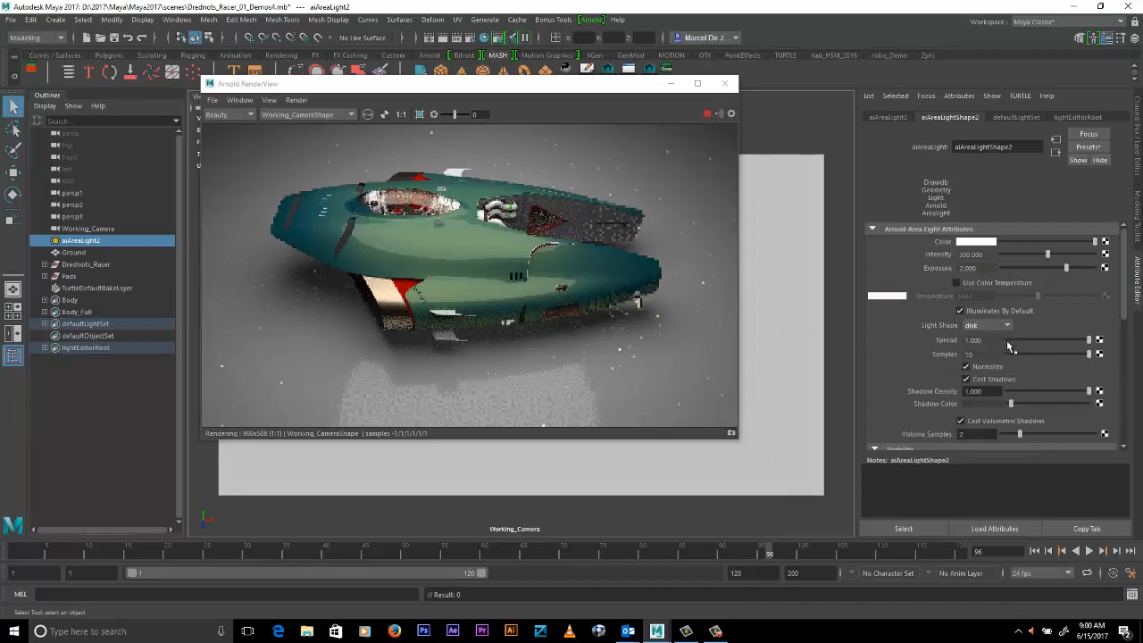
click(964, 269)
text(4)
key(Return)
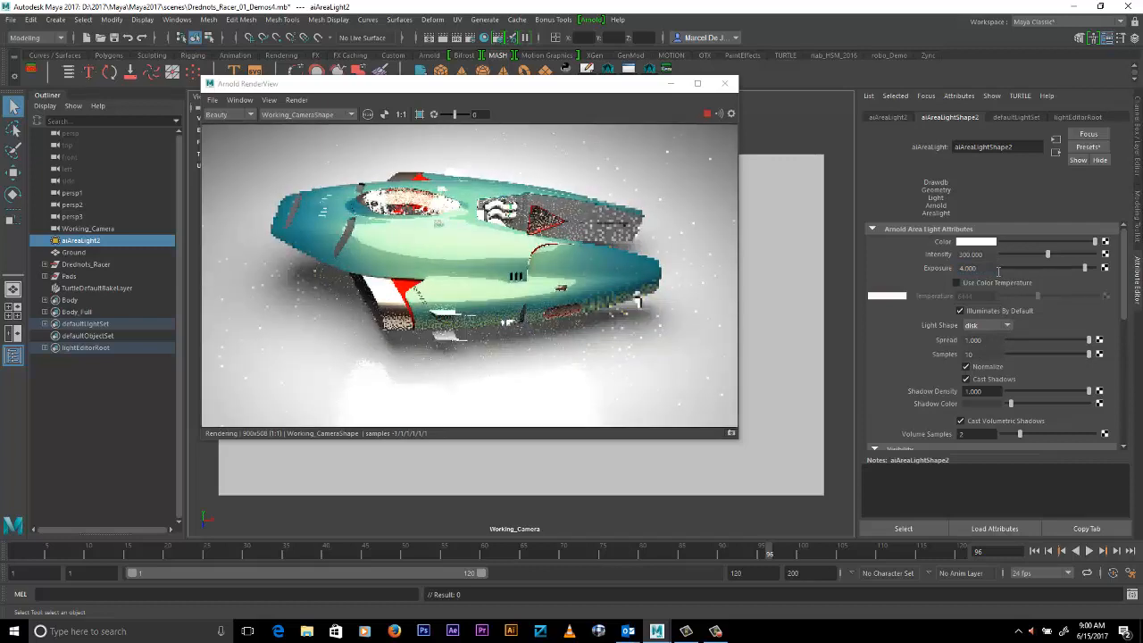
text(2)
key(Return)
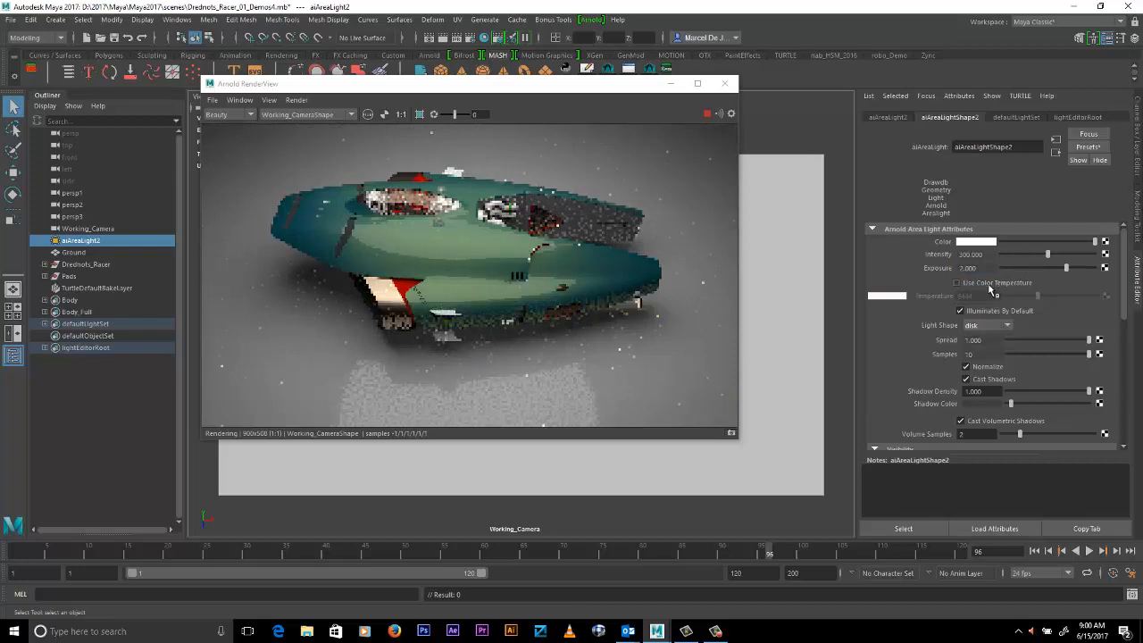
- Try color temperatures of 4444, 9999 and 6500 on the area light and turn color temperature off again
click(986, 282)
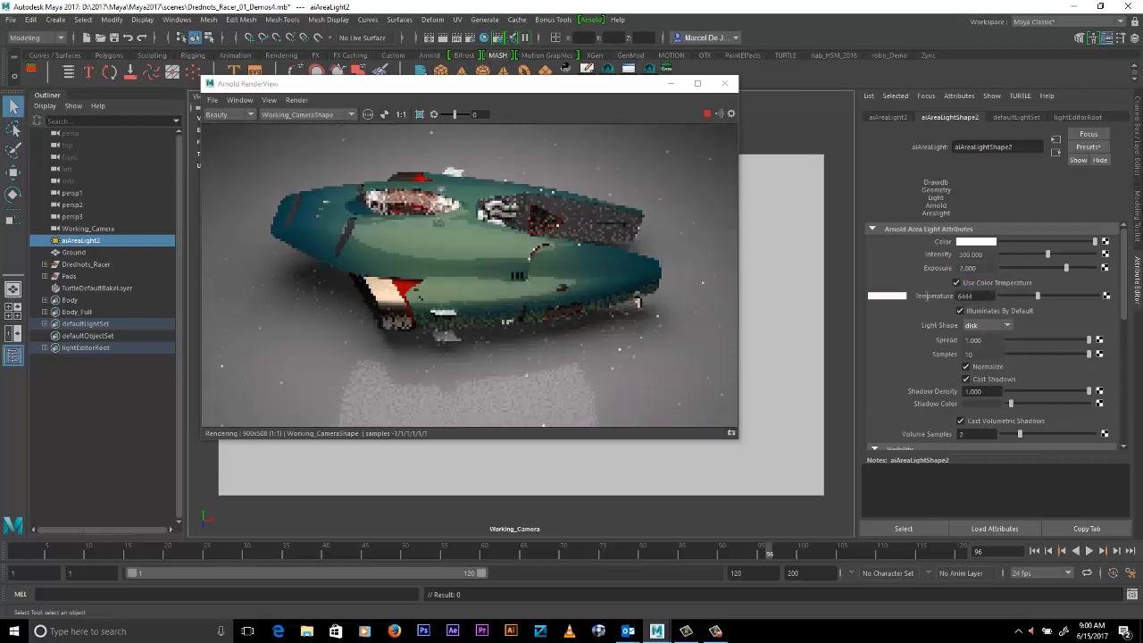
double_click(982, 296)
text(4444)
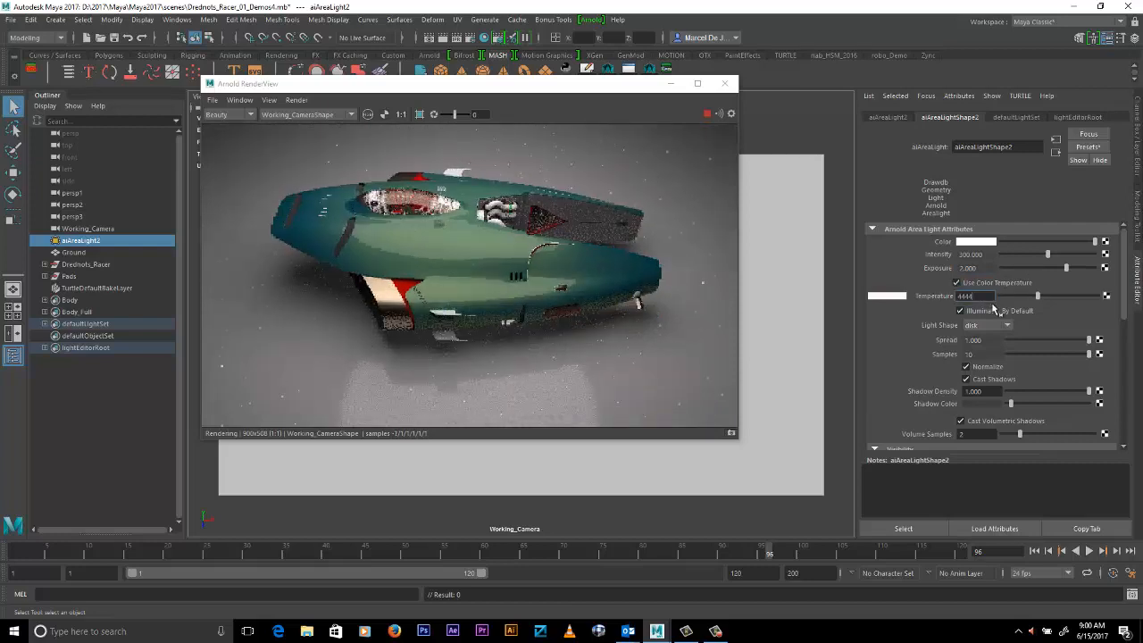
key(Return)
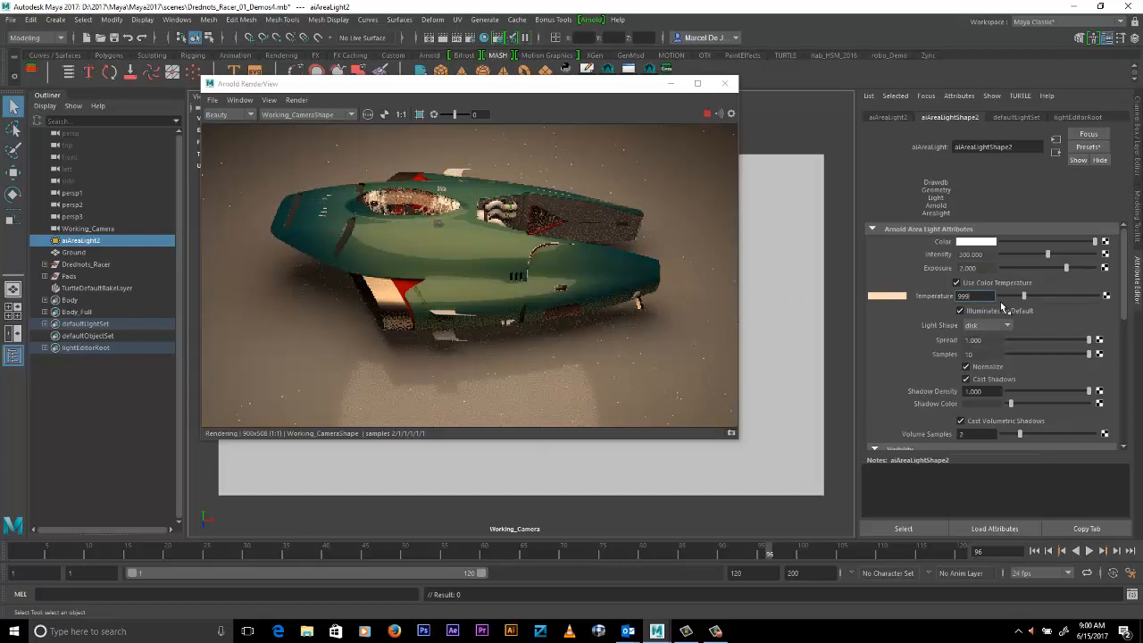
key(Return)
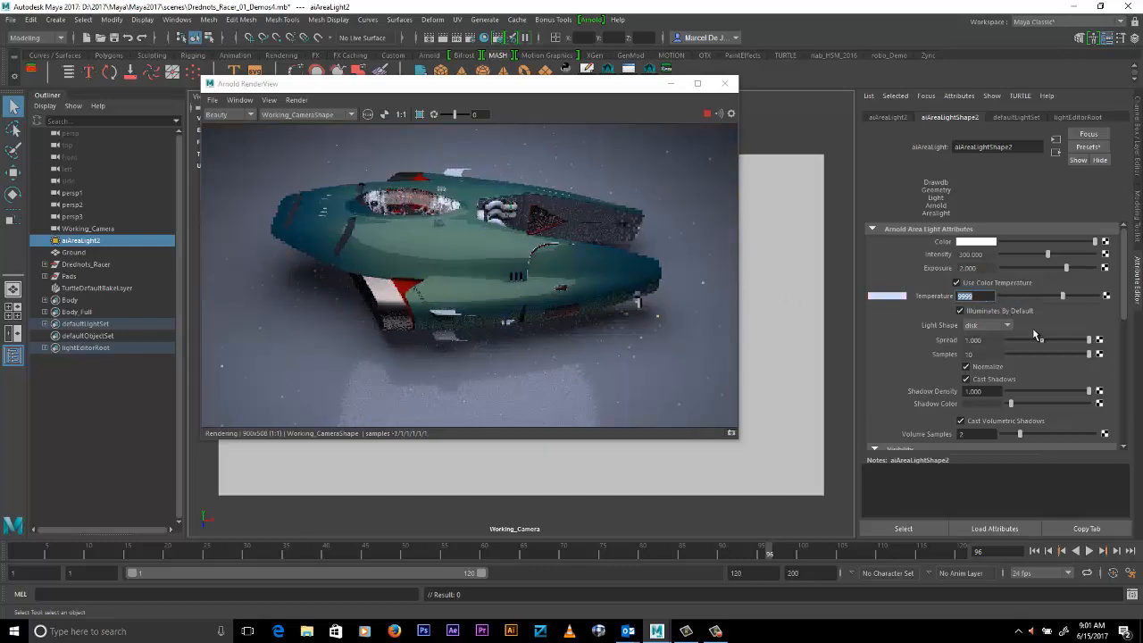
text(6500)
key(Return)
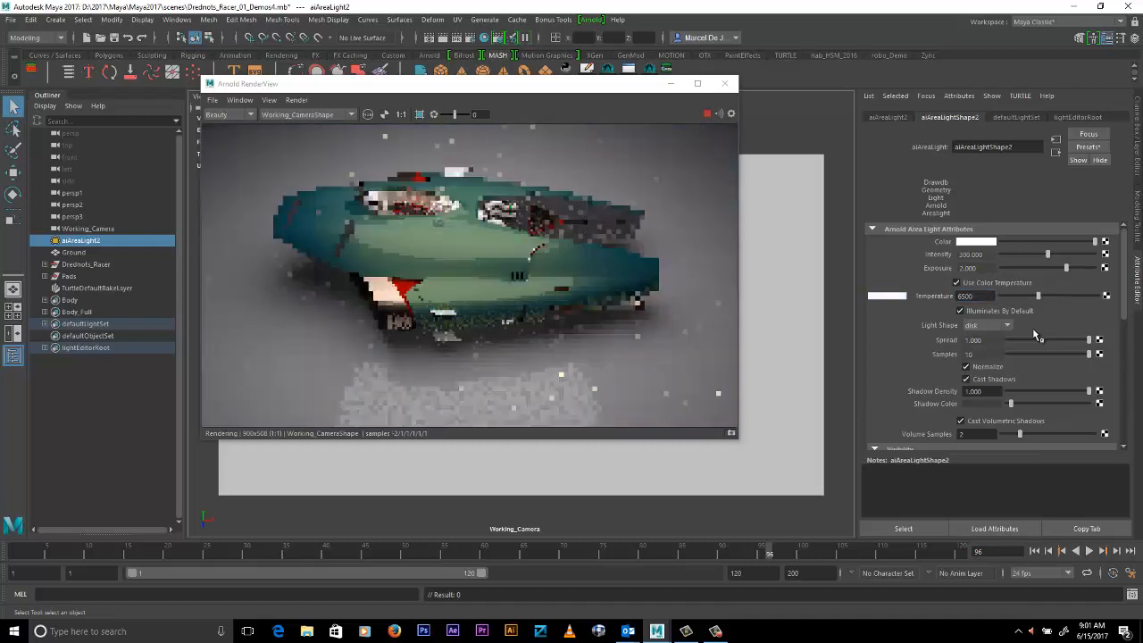
click(956, 282)
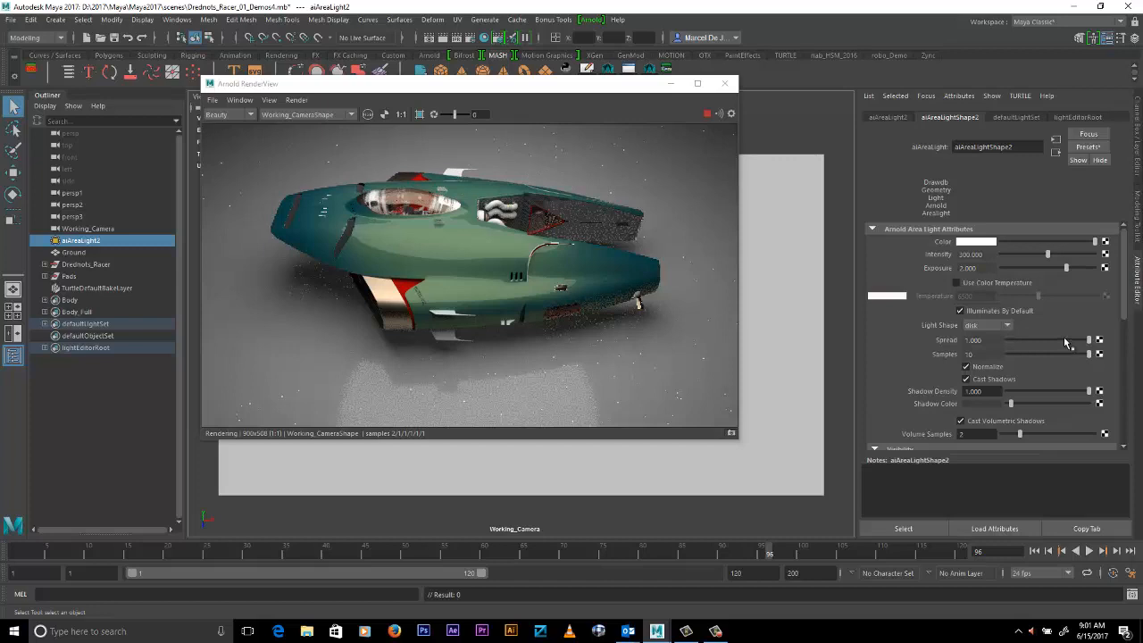
- Try narrowing the area light's spread down to 0 with an exposure of 1, and restore the spread to 1
drag(1060, 341, 1035, 340)
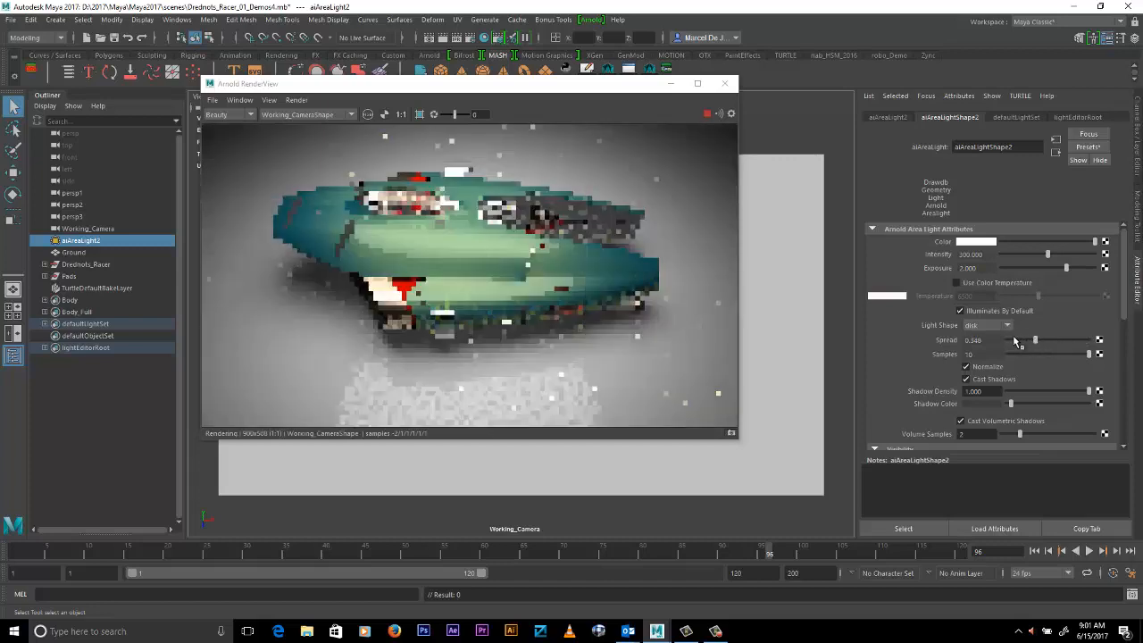
click(1017, 341)
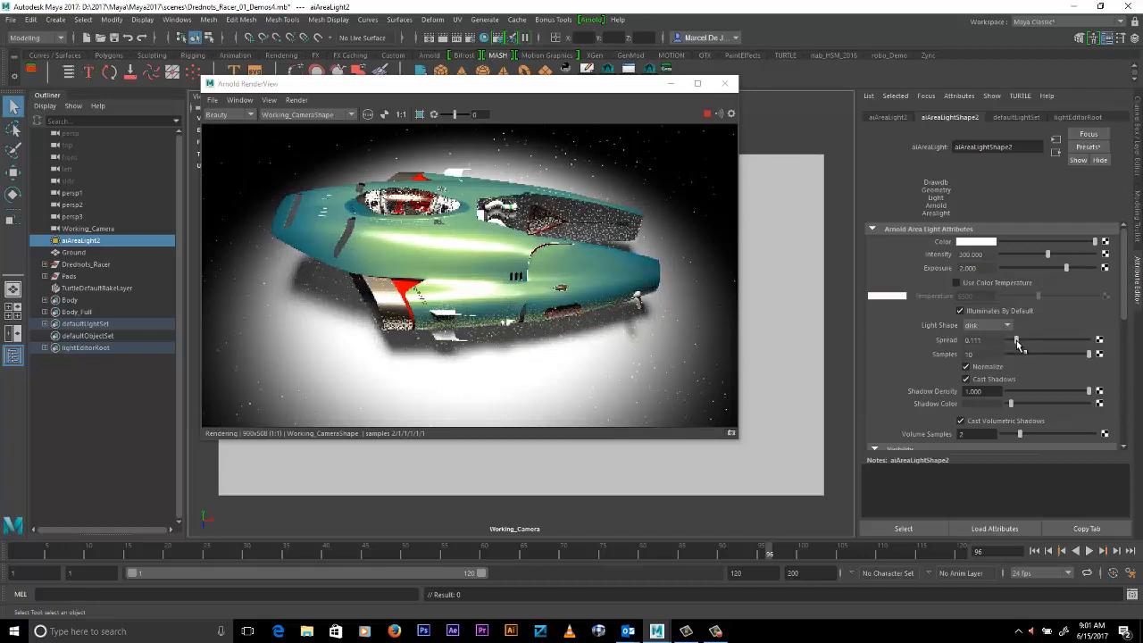
drag(1017, 341, 1007, 340)
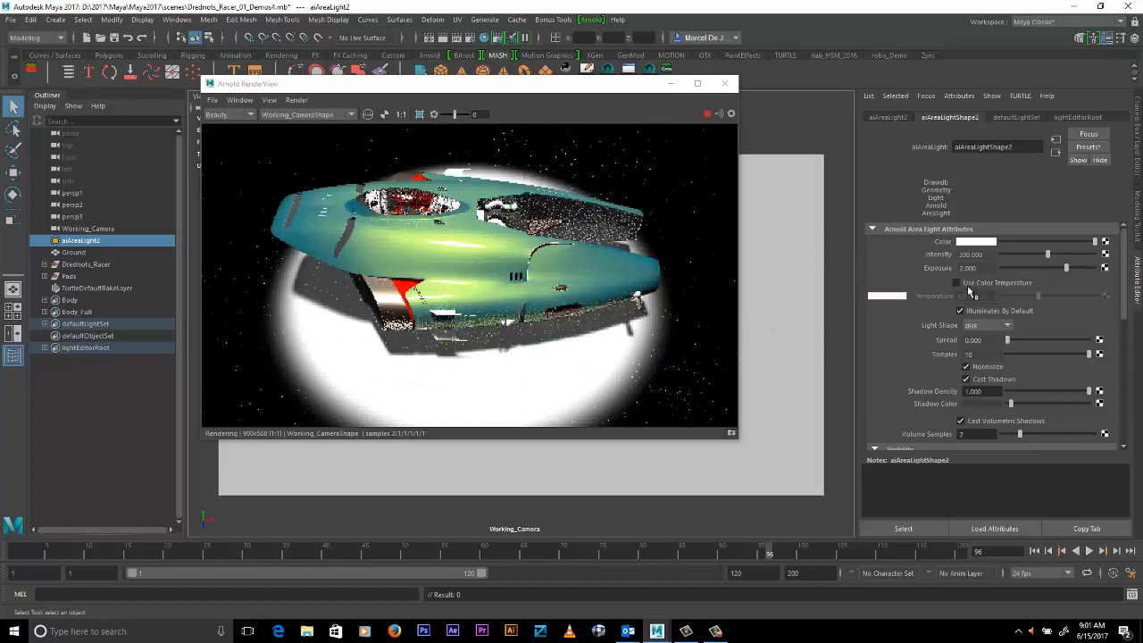
text(1)
key(Return)
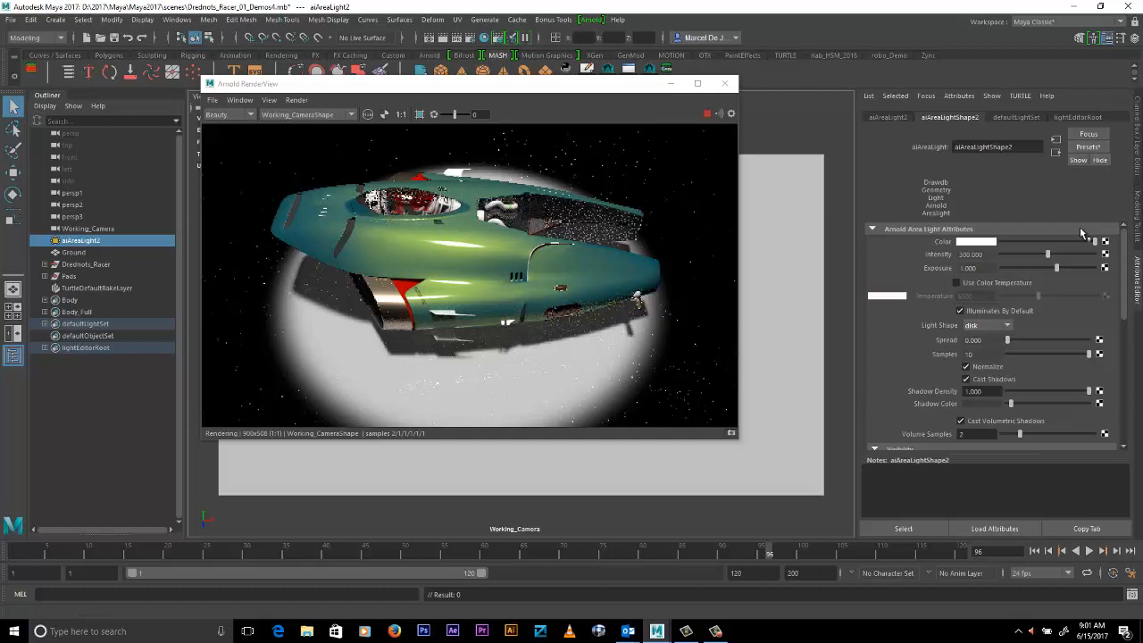
click(1087, 340)
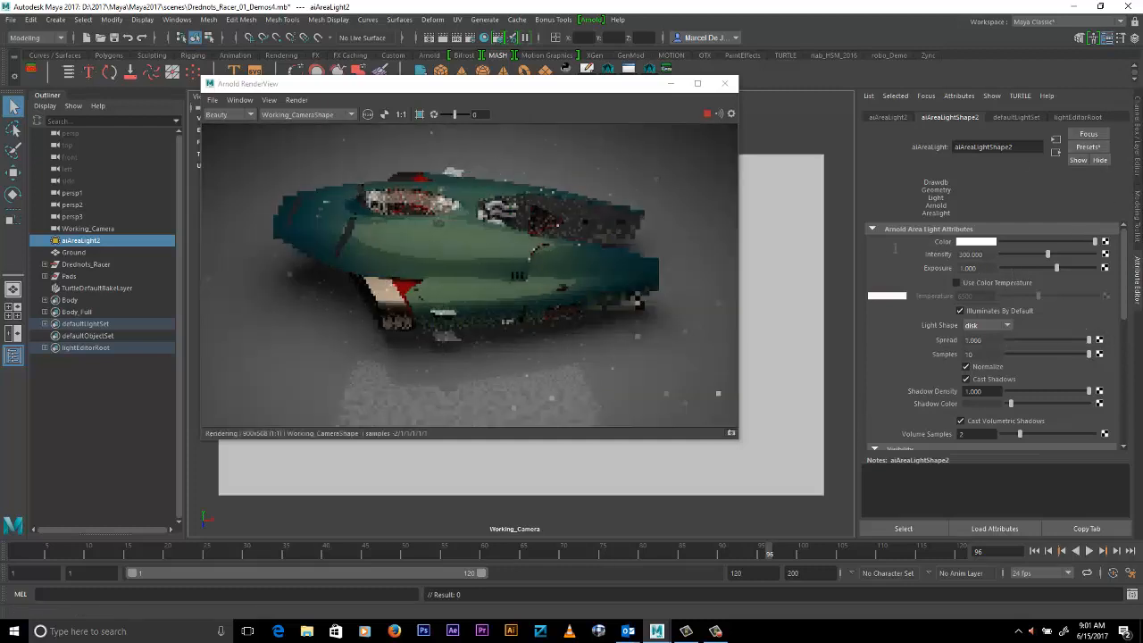
- Set the area light's exposure to 3 after trying an exposure of 2
double_click(977, 268)
text(2)
key(Return)
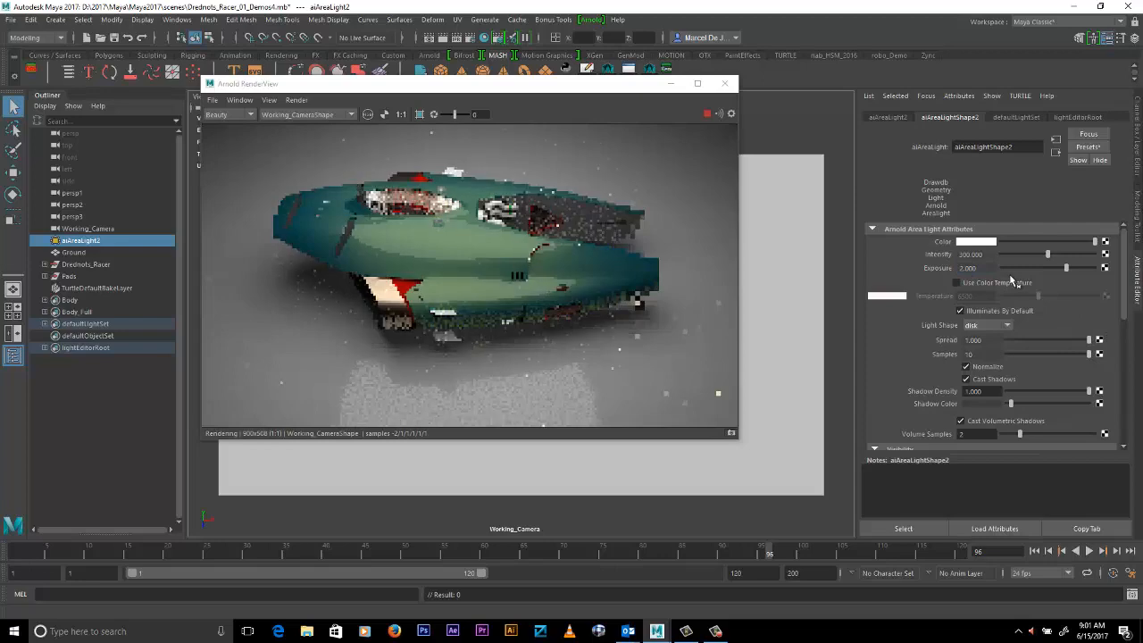
double_click(980, 267)
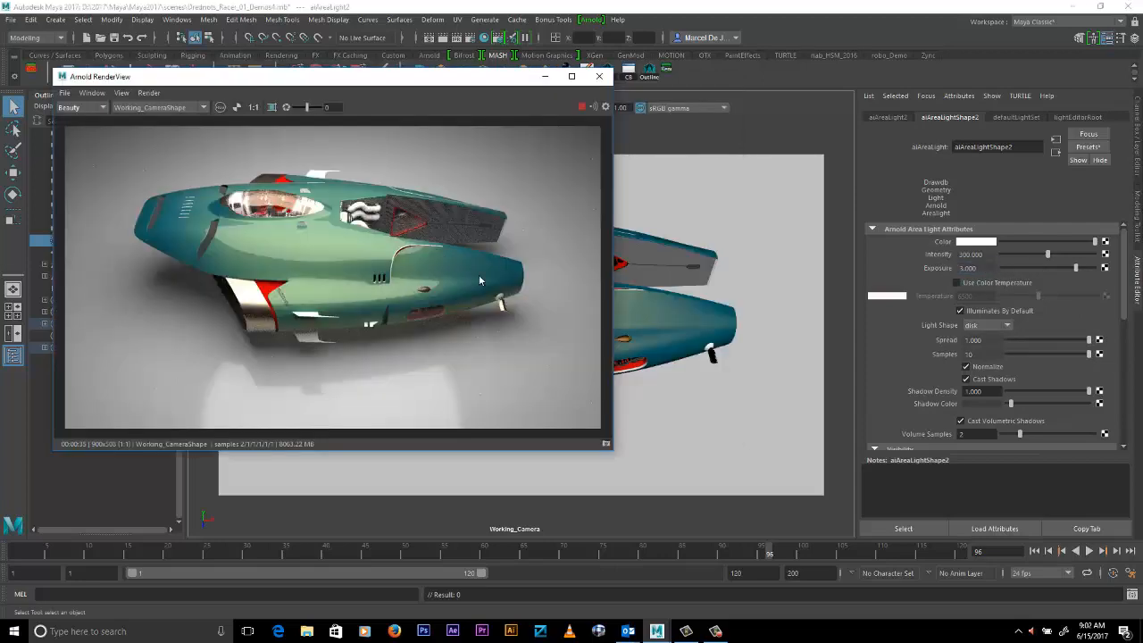
- Add the 3D Manipulation icon to the Arnold RenderView toolbar and orbit the racer around in the live render
alt+drag(479, 280, 287, 265)
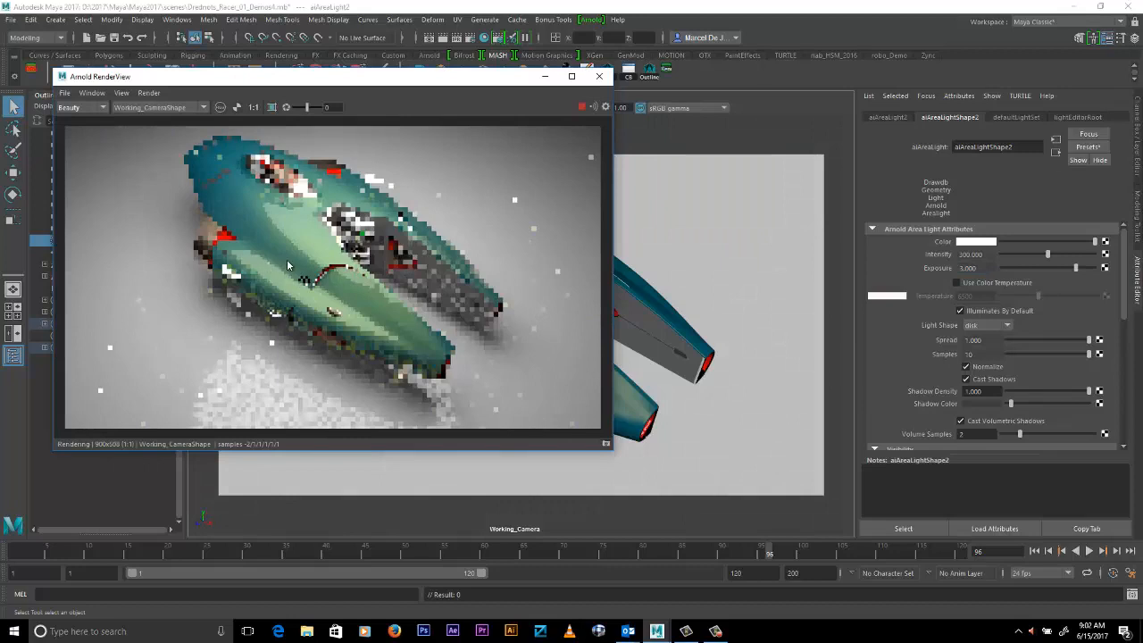
click(103, 95)
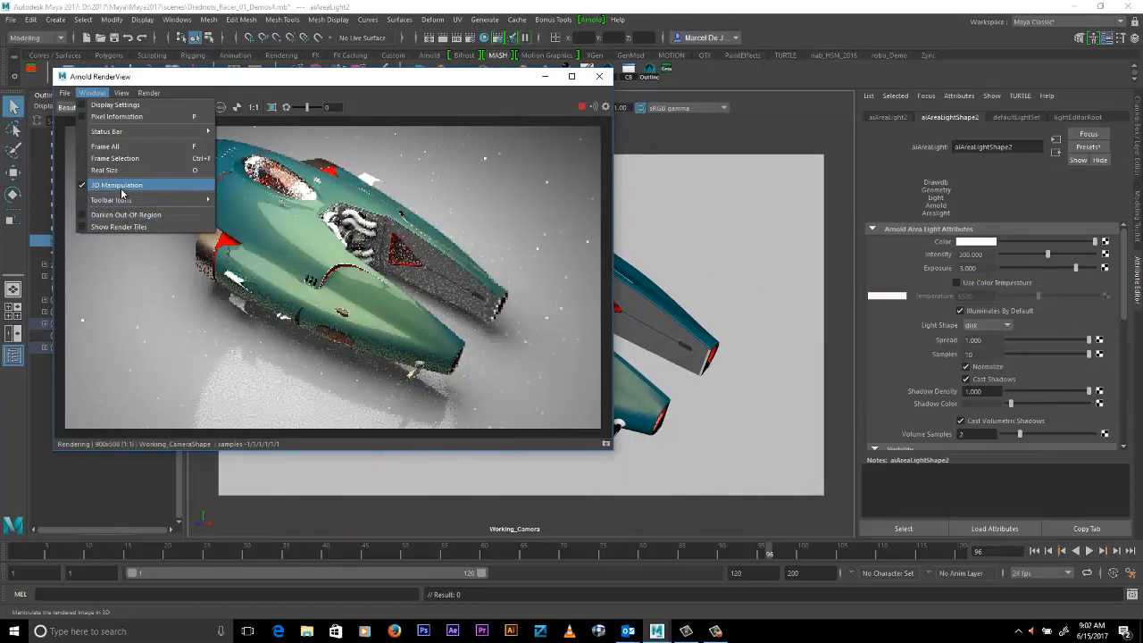
mouse_move(122, 200)
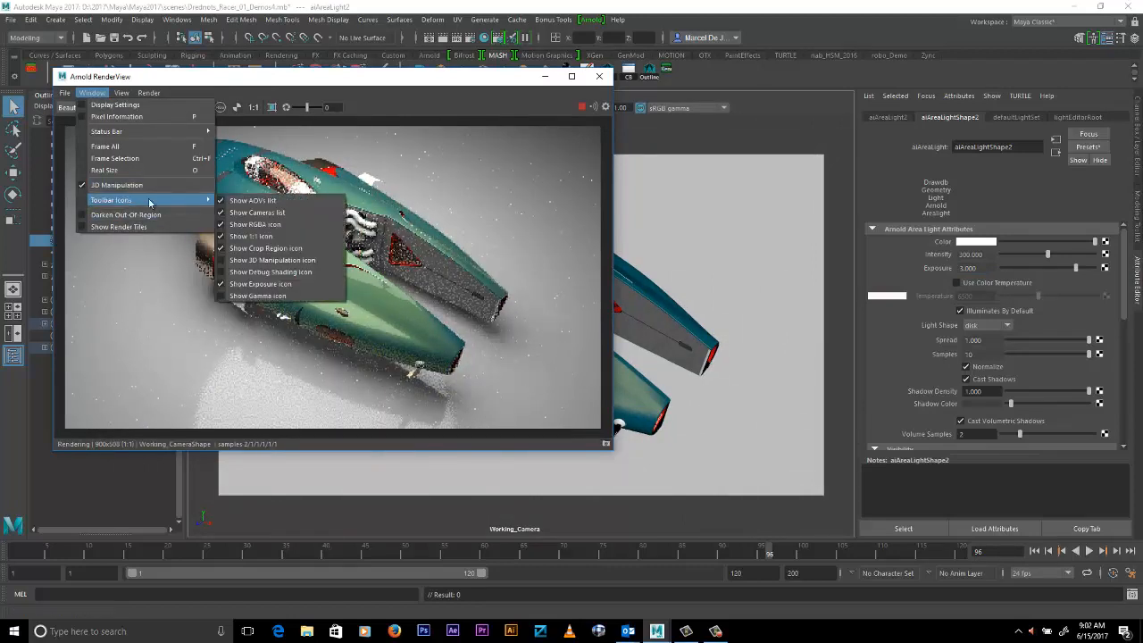
click(261, 261)
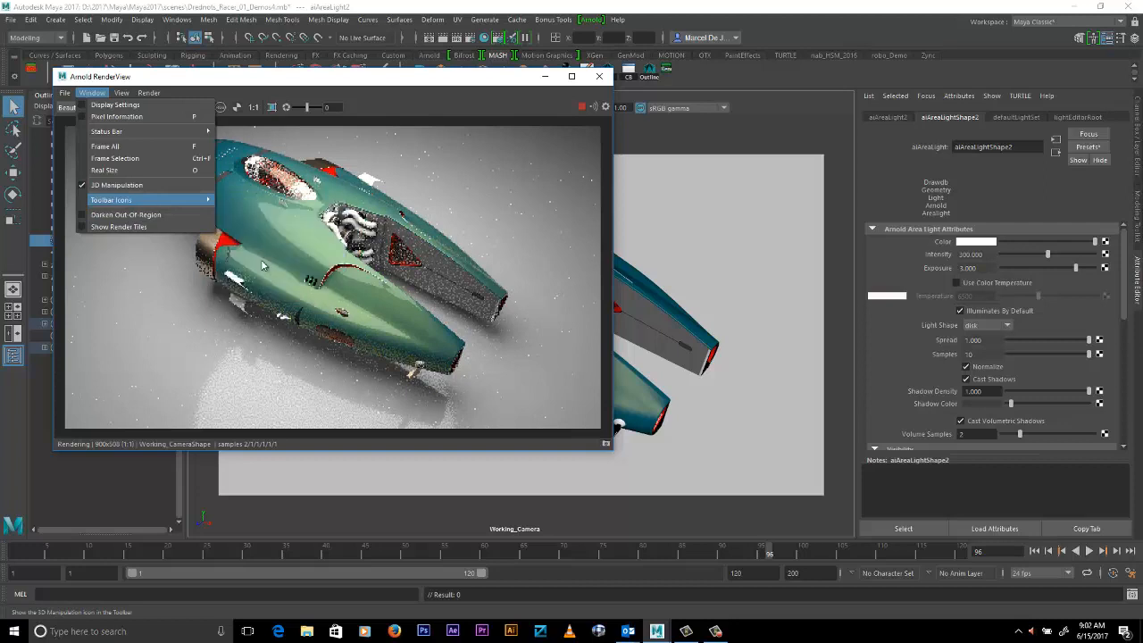
click(289, 107)
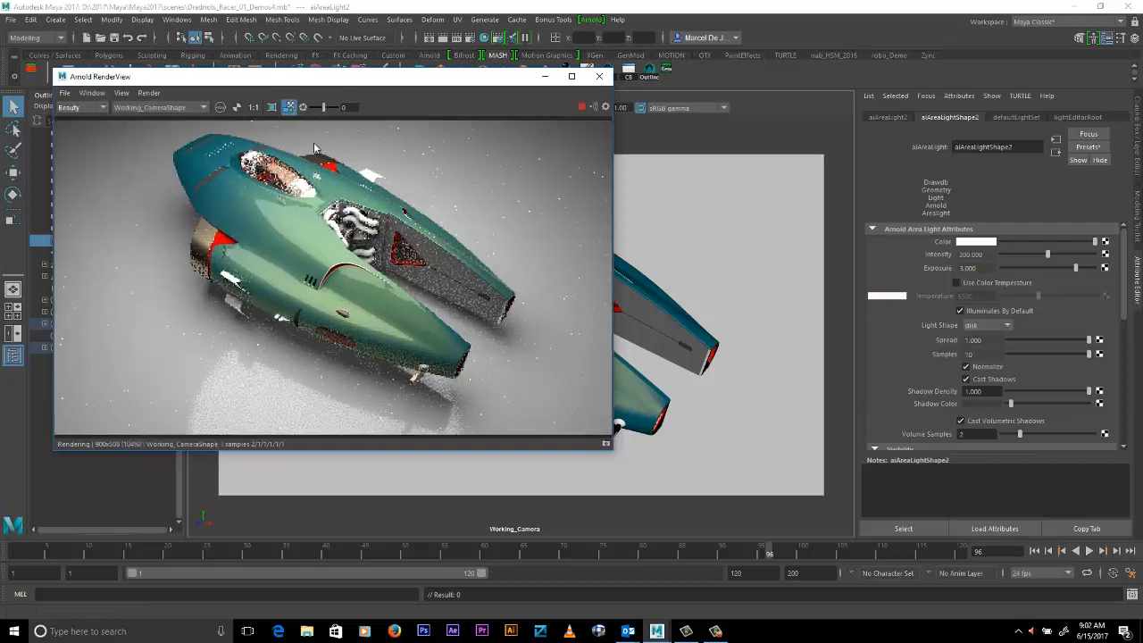
drag(398, 283, 379, 188)
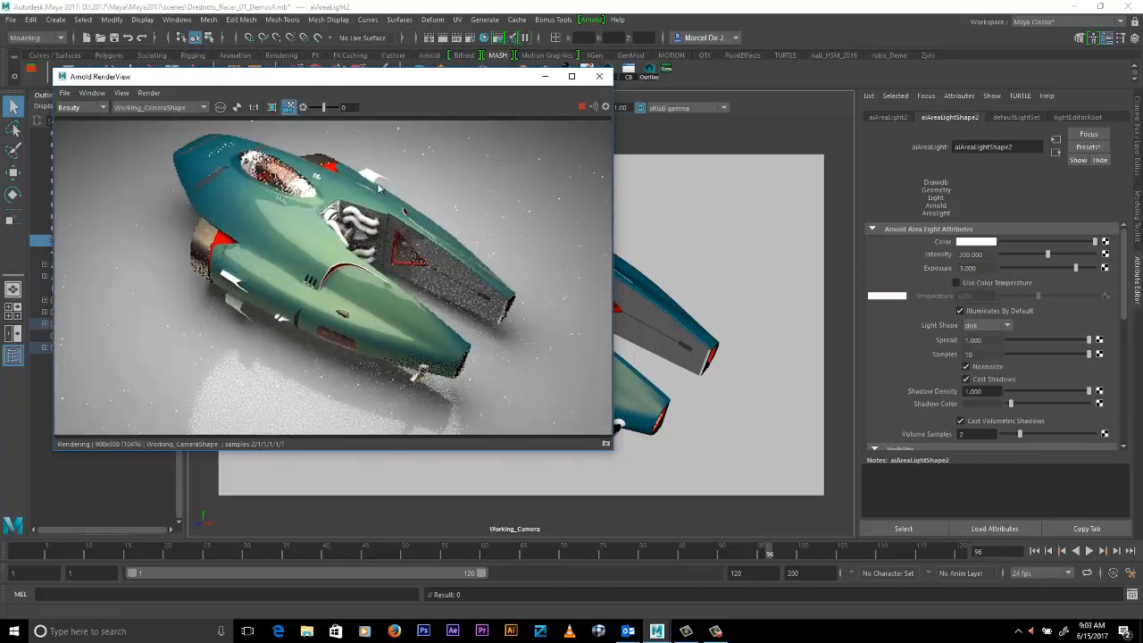
drag(314, 254, 320, 251)
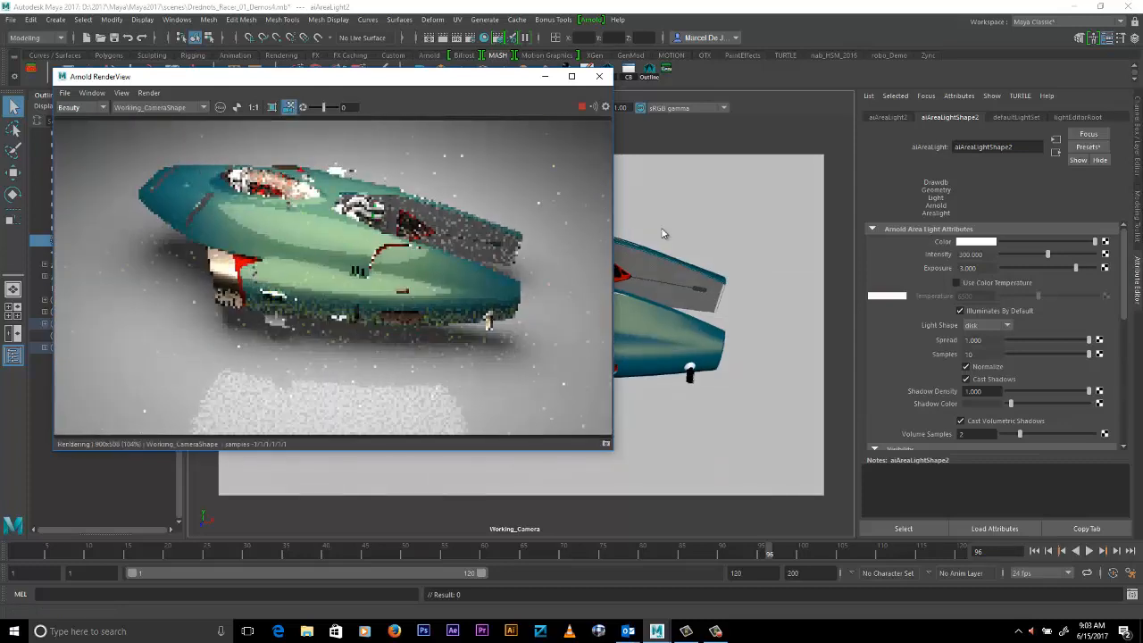
alt+drag(732, 307, 740, 311)
- Add the Gamma and Debug Shading icons to the Arnold RenderView toolbar
click(92, 93)
mouse_move(183, 201)
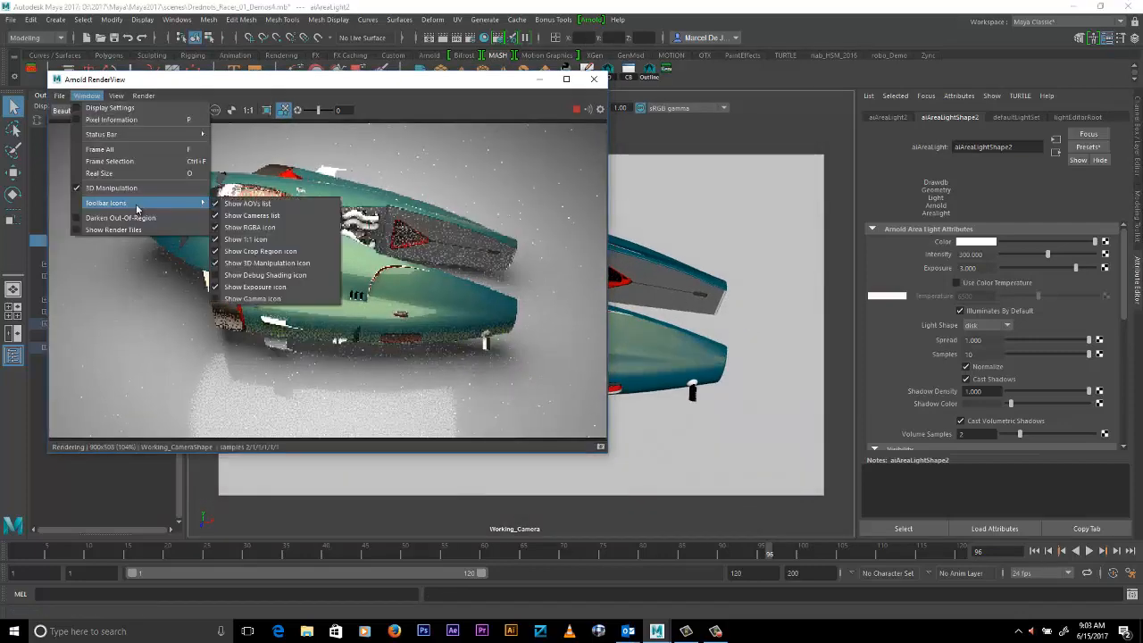
click(257, 299)
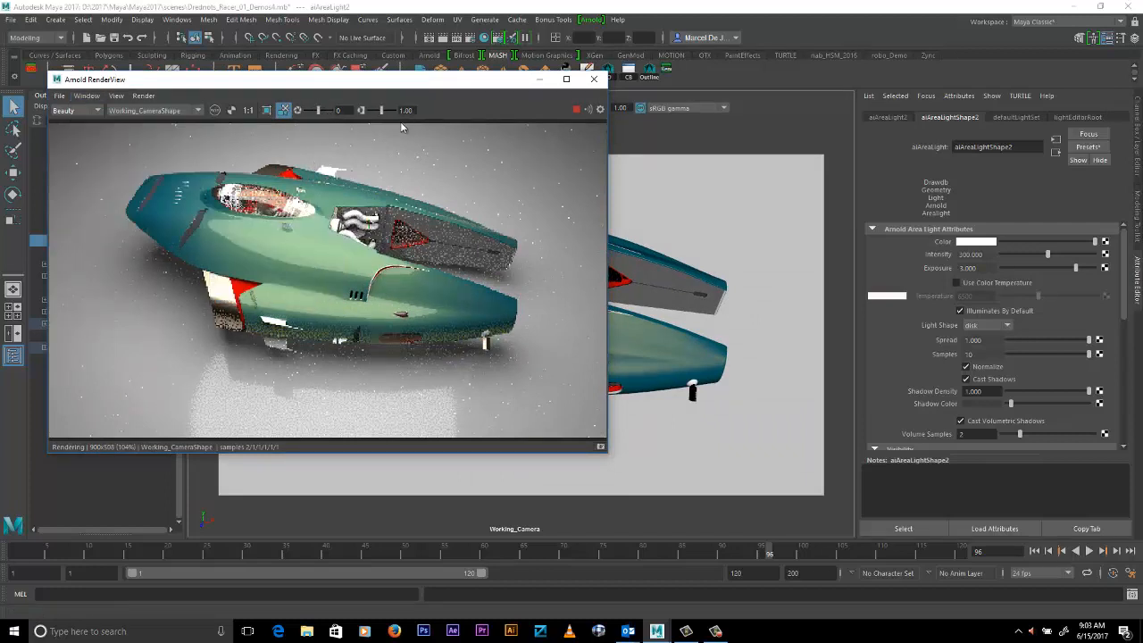
drag(362, 111, 298, 116)
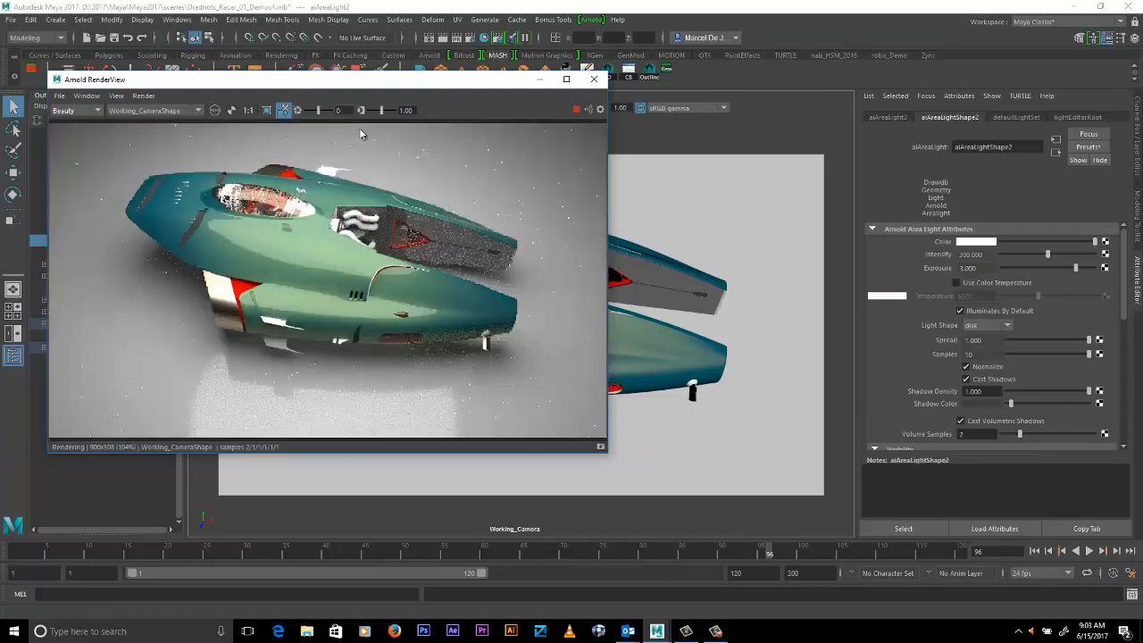
click(86, 96)
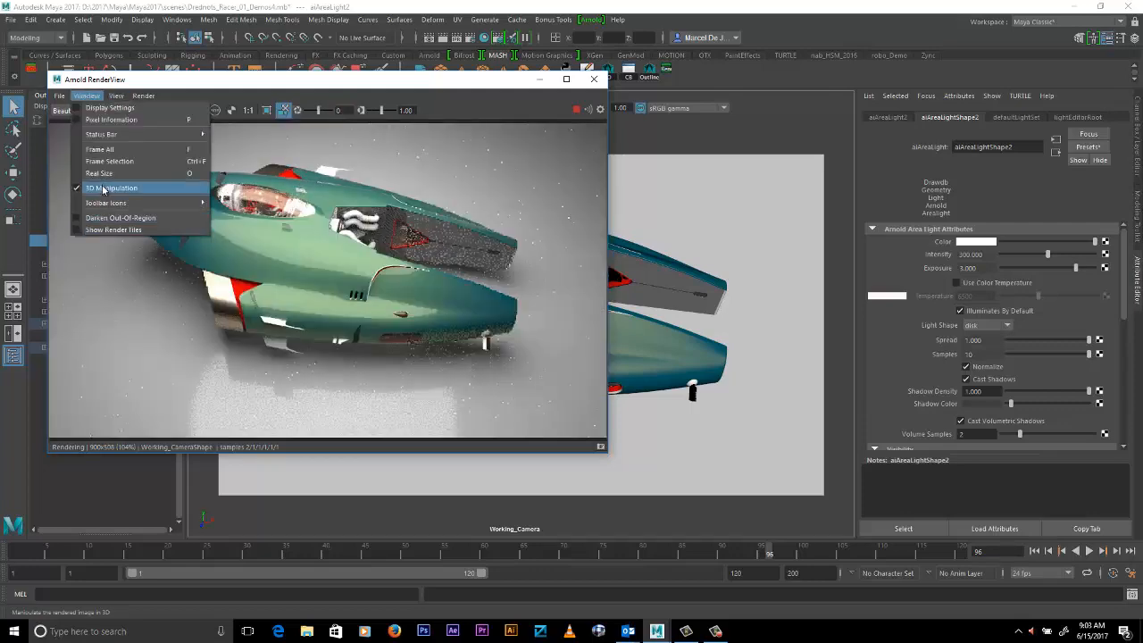
mouse_move(116, 203)
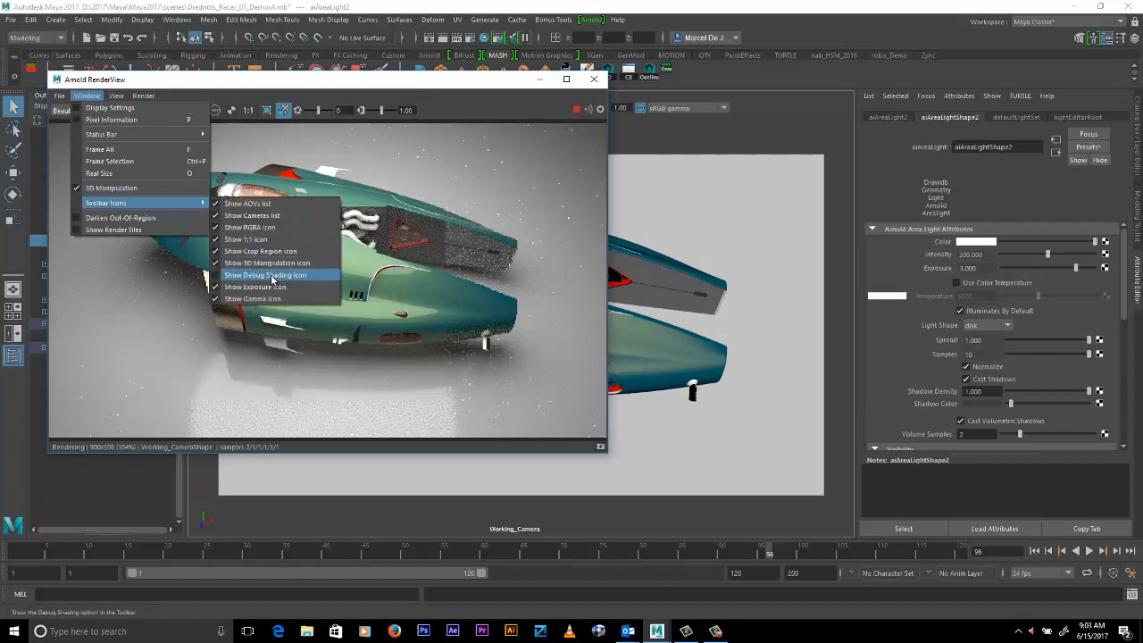
click(272, 274)
drag(373, 81, 361, 82)
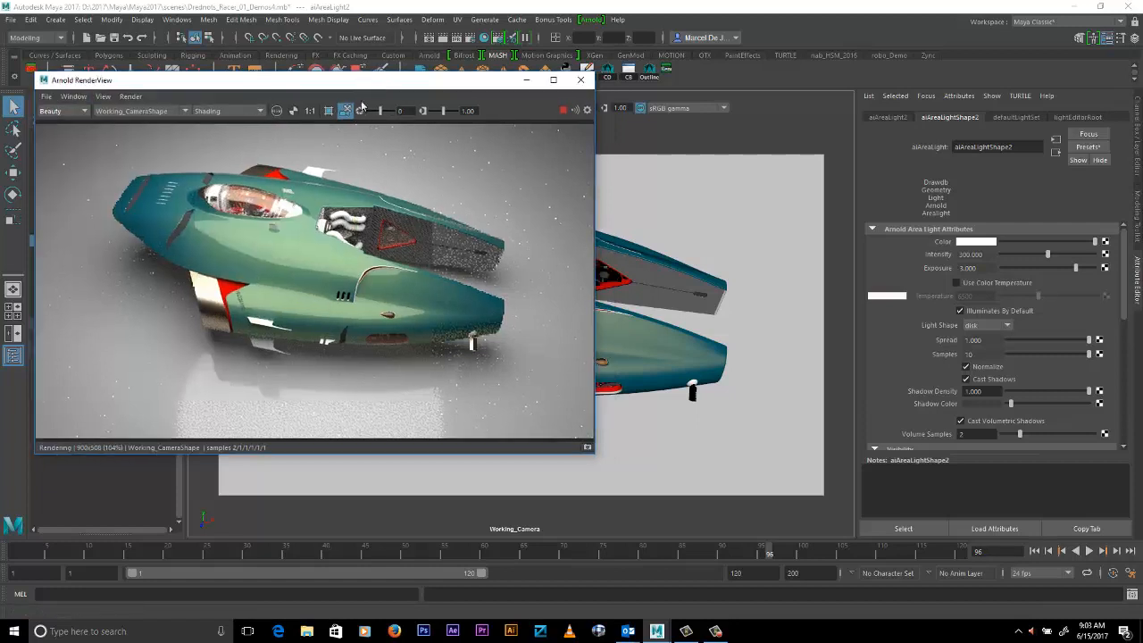
- Preview the racer in the Basic and Lighting debug shading modes of the Arnold RenderView
click(232, 112)
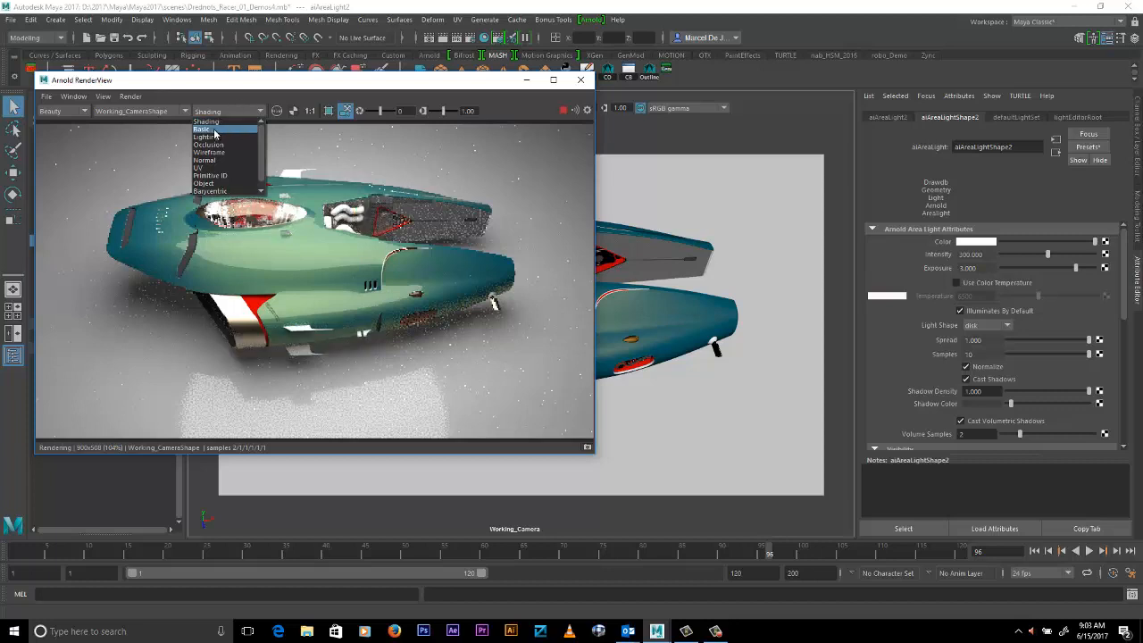
click(214, 131)
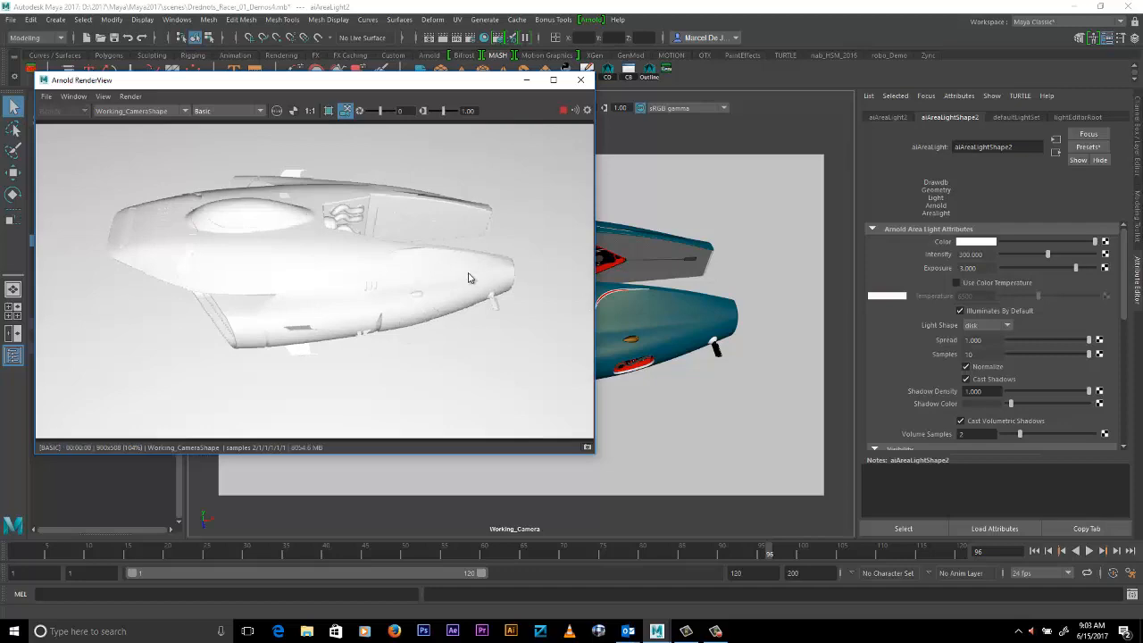
mouse_move(467, 276)
alt+mouse_down()
mouse_move(374, 262)
mouse_move(486, 268)
mouse_move(438, 265)
alt+mouse_up()
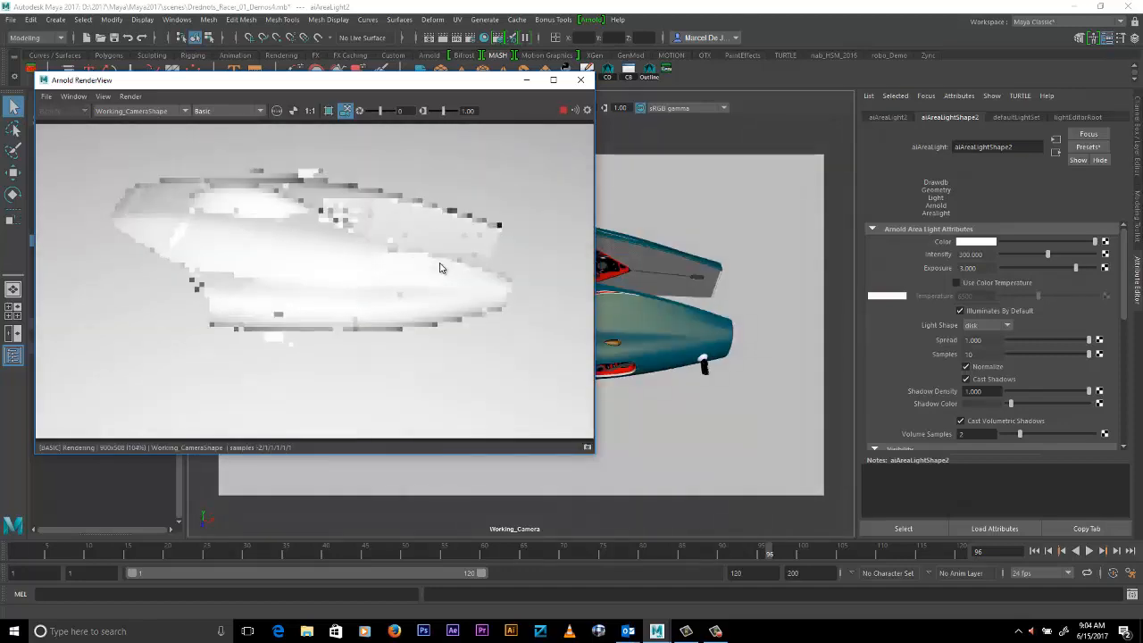
click(219, 111)
click(206, 137)
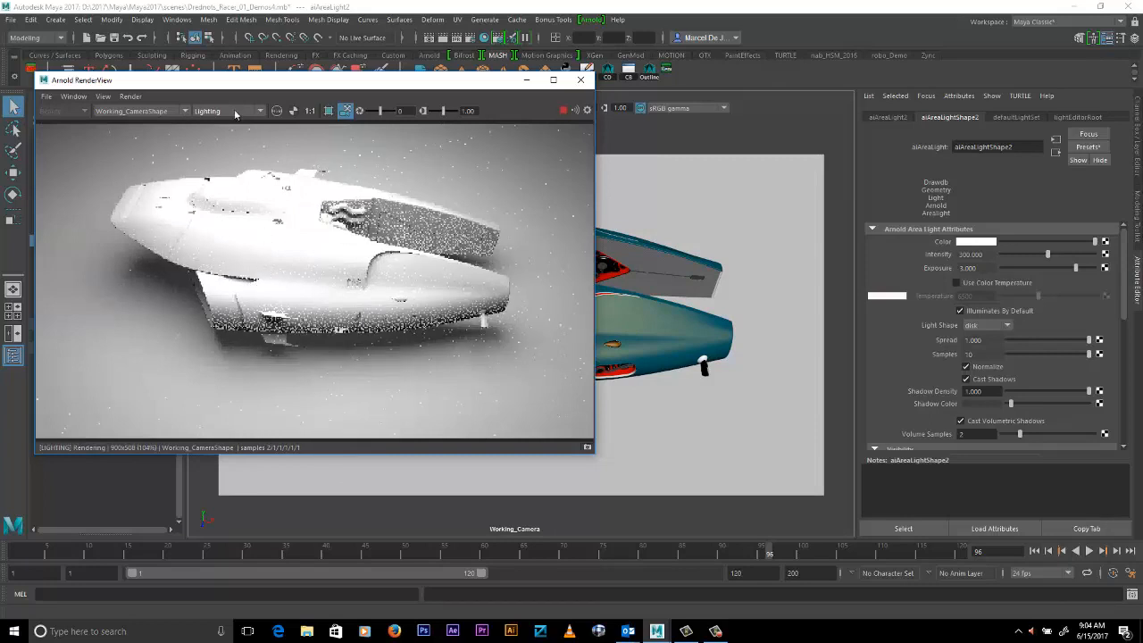
drag(246, 79, 241, 60)
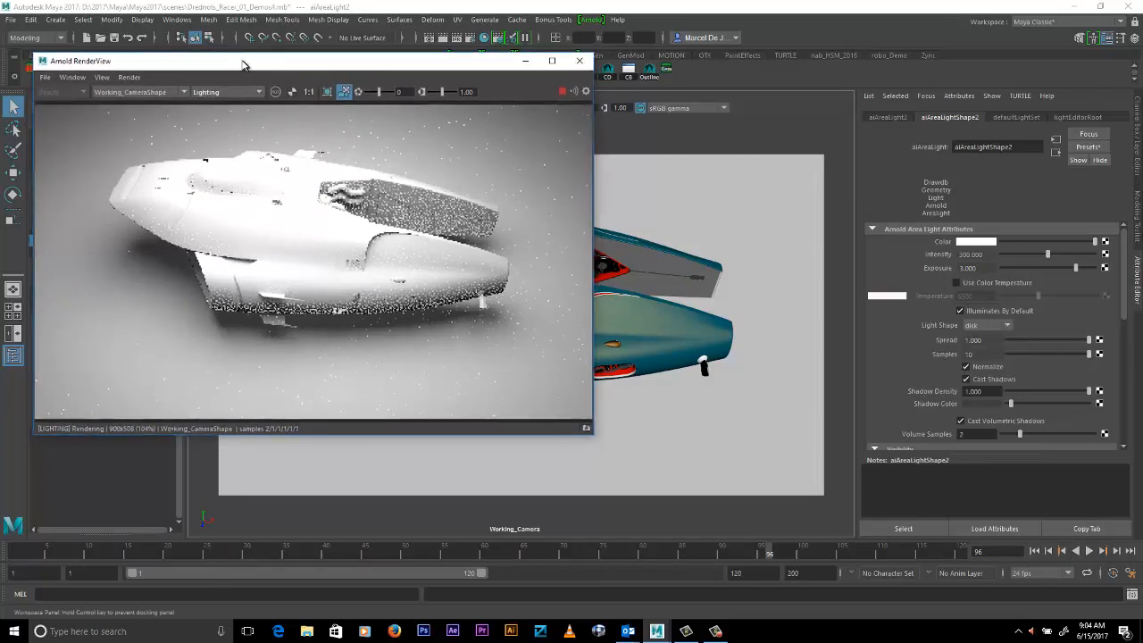
- Preview the racer in the Occlusion, Wireframe and Object debug shading modes
click(207, 92)
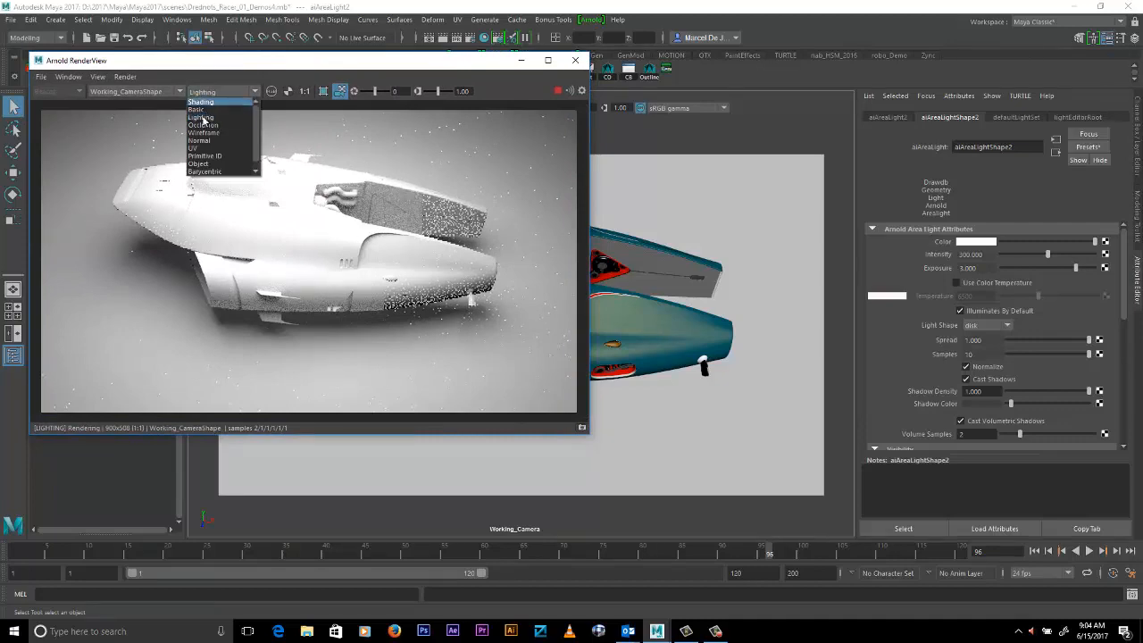
click(203, 125)
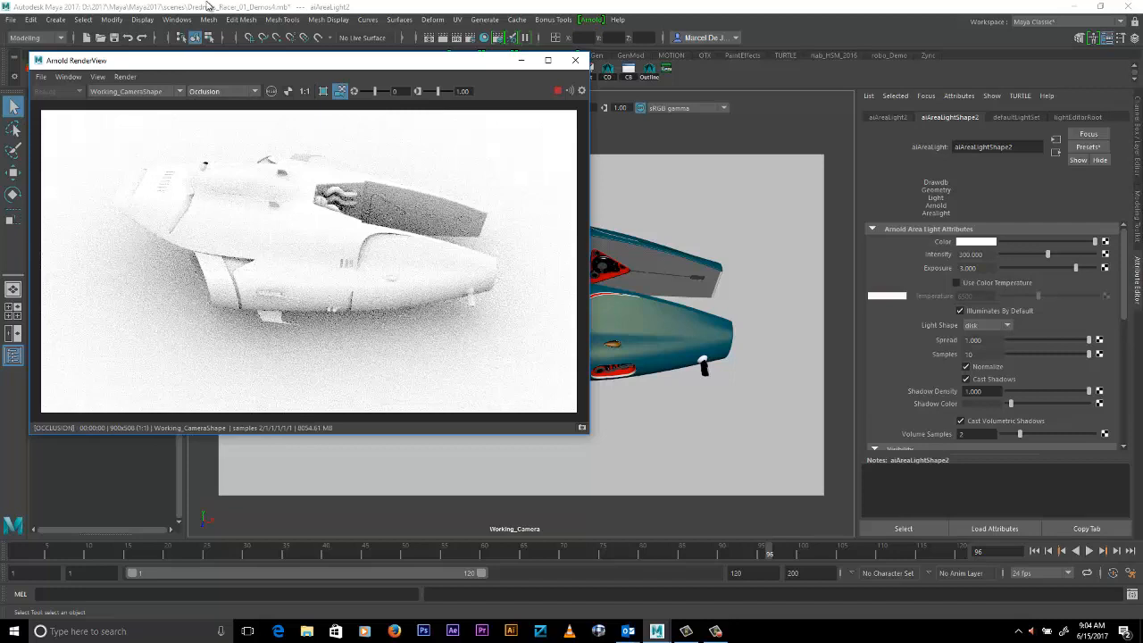
click(207, 91)
click(205, 135)
click(214, 92)
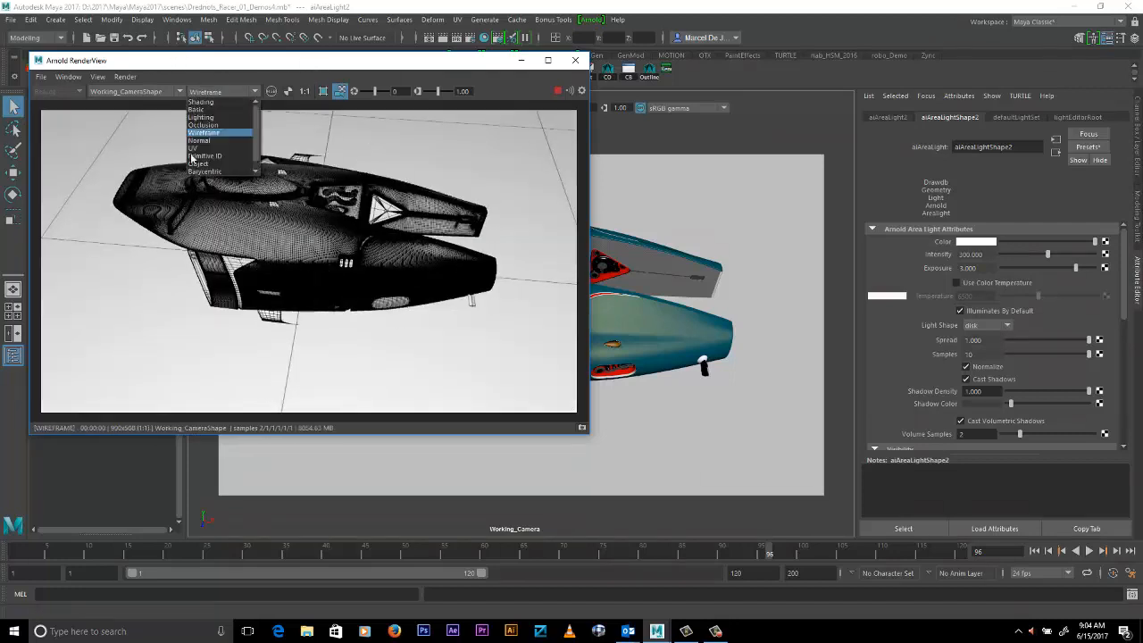
click(219, 168)
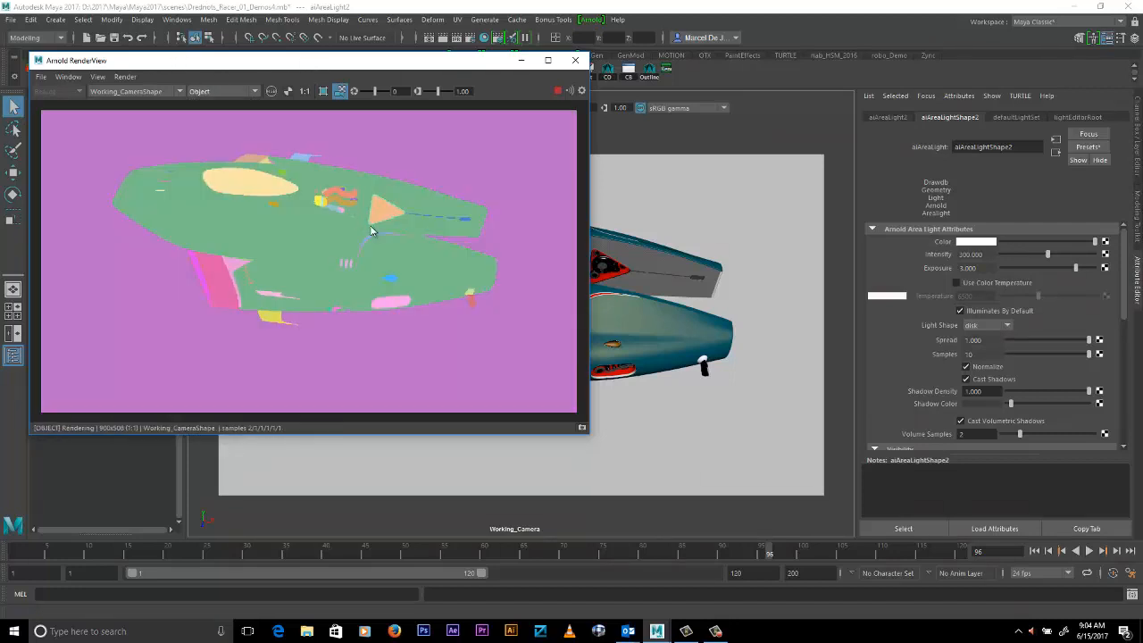
- Orbit the racer in the Object debug render and pick its body and other parts to bring up their shaders
mouse_move(424, 227)
alt+mouse_down()
mouse_move(451, 217)
mouse_move(389, 220)
mouse_move(410, 215)
alt+mouse_up()
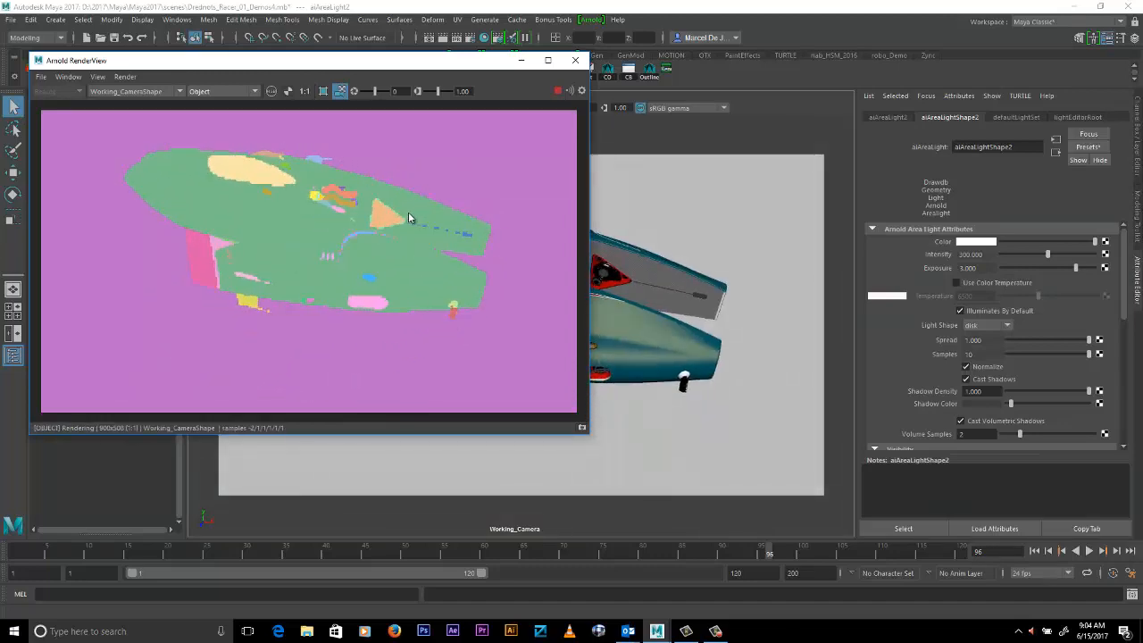
click(304, 212)
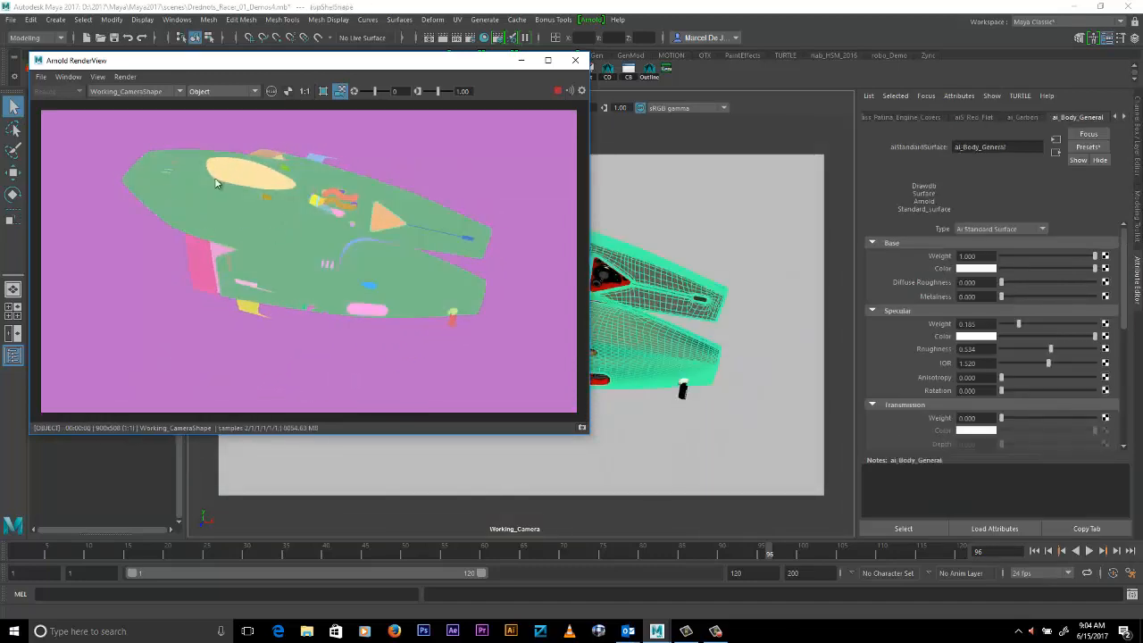
click(237, 178)
click(210, 284)
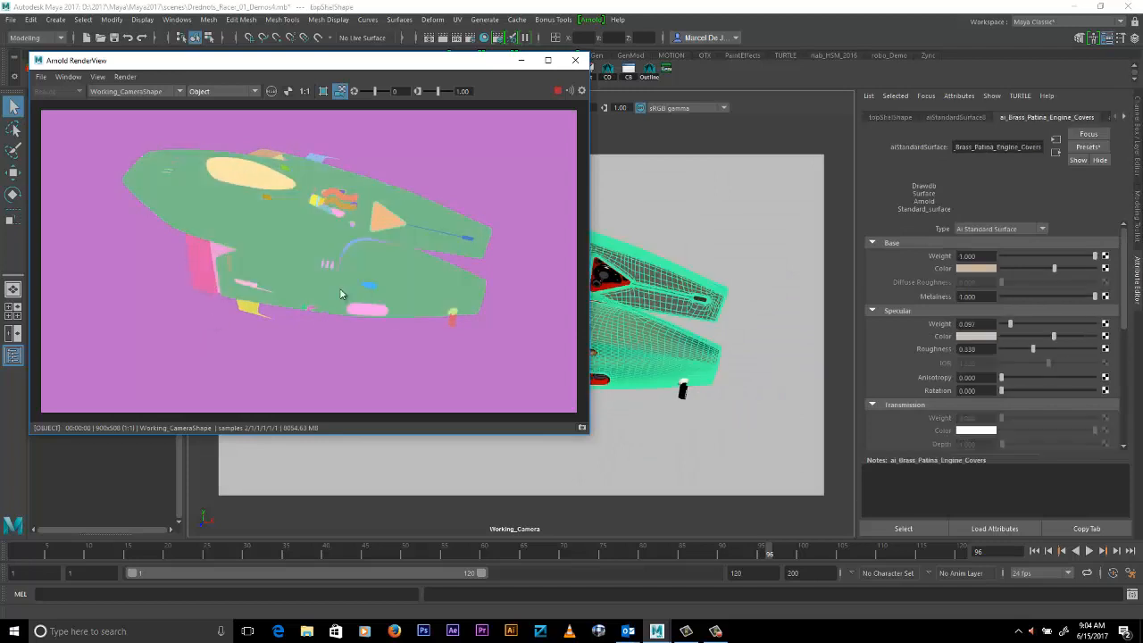
- Return debug shading to Shading and pick the cockpit glass and the brass engine cover in the render
click(211, 91)
click(201, 102)
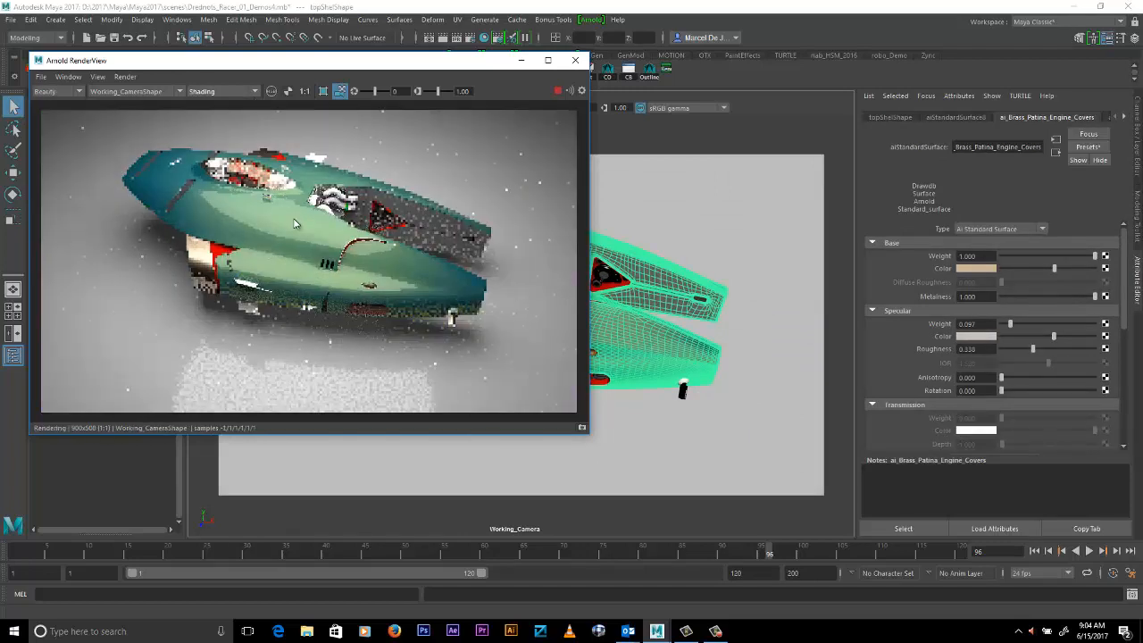
click(264, 179)
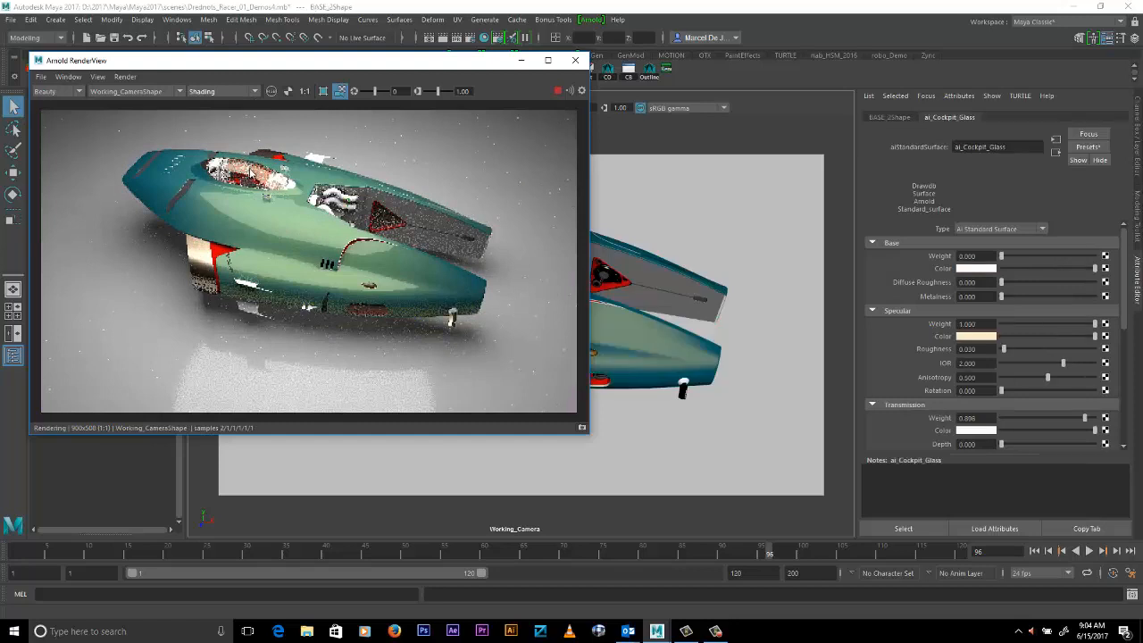
click(204, 260)
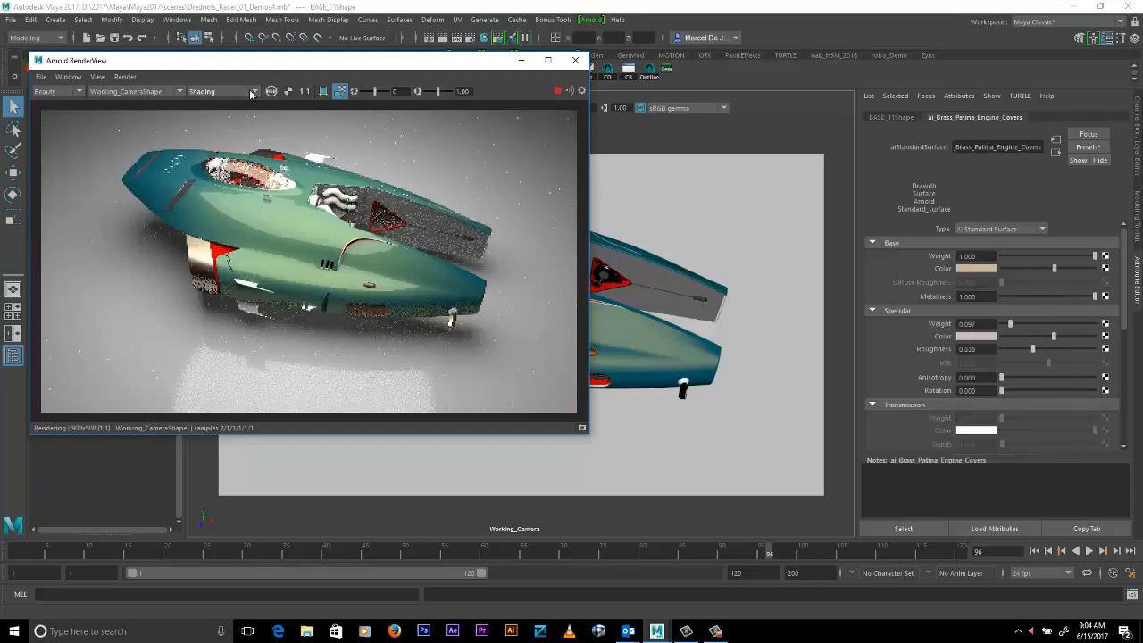
- Preview the brass engine cover, then the top shell alone, with the Isolate Selected debug shading mode
drag(251, 66, 246, 62)
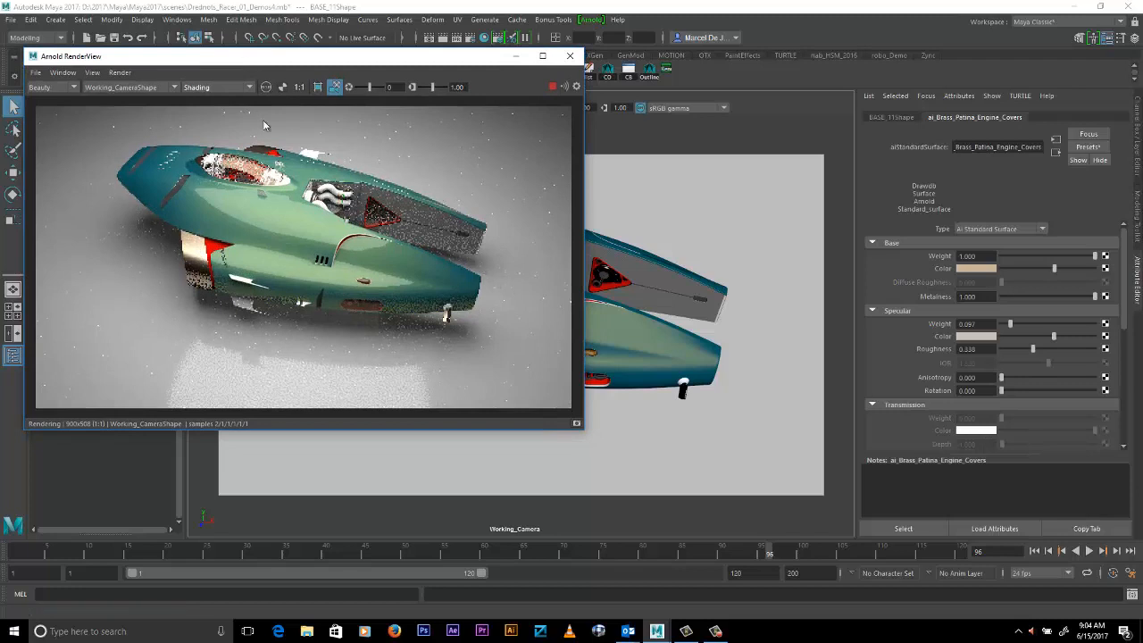
click(214, 87)
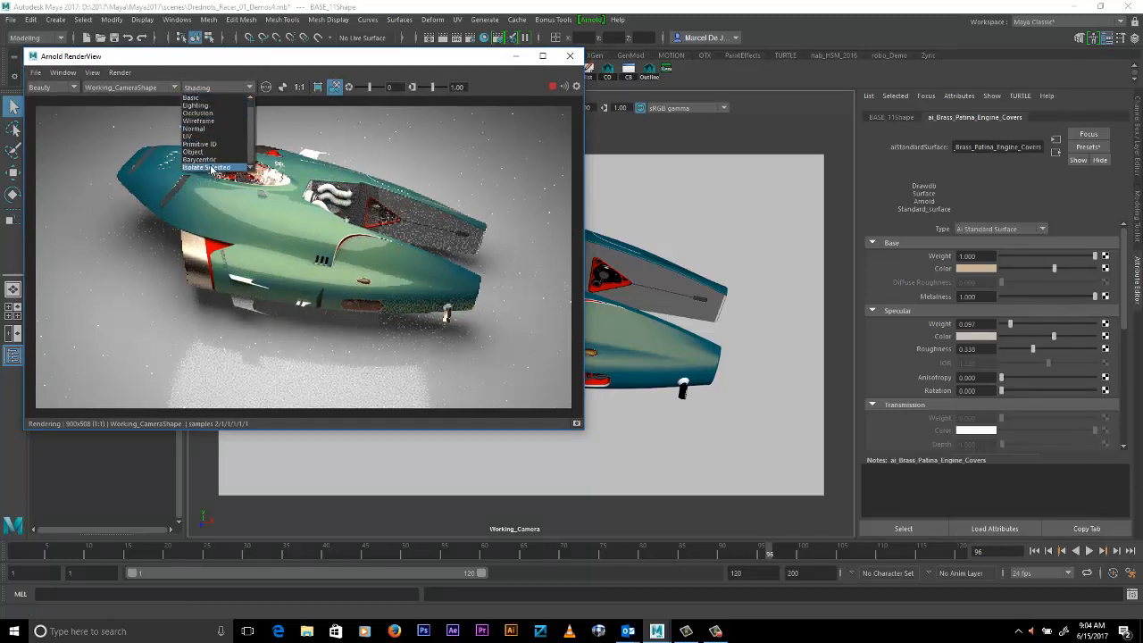
click(213, 167)
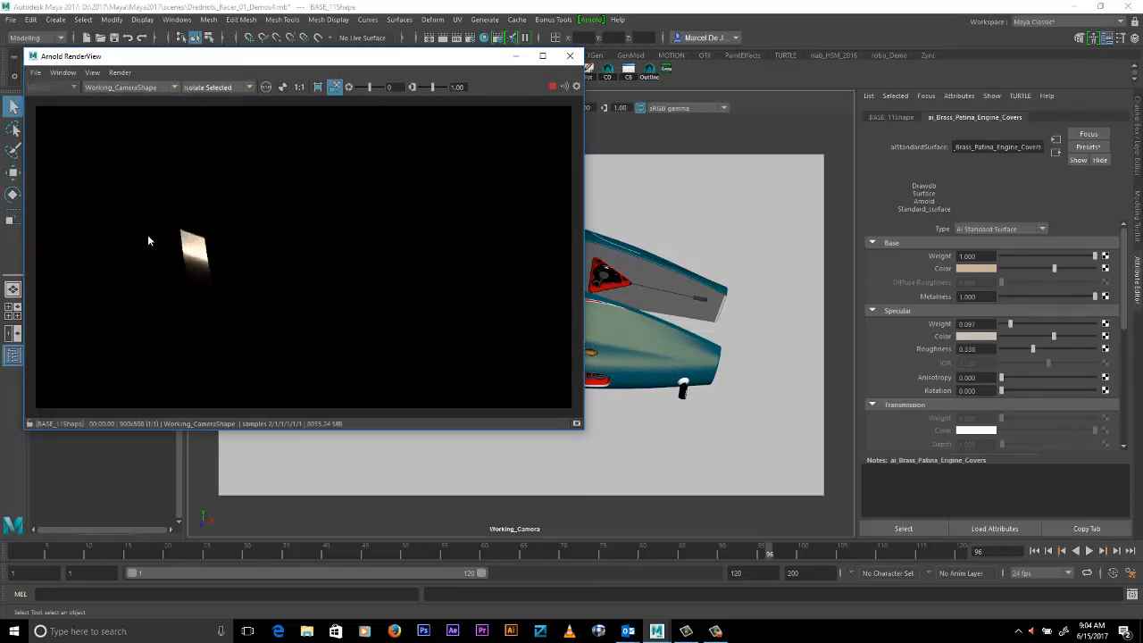
click(656, 342)
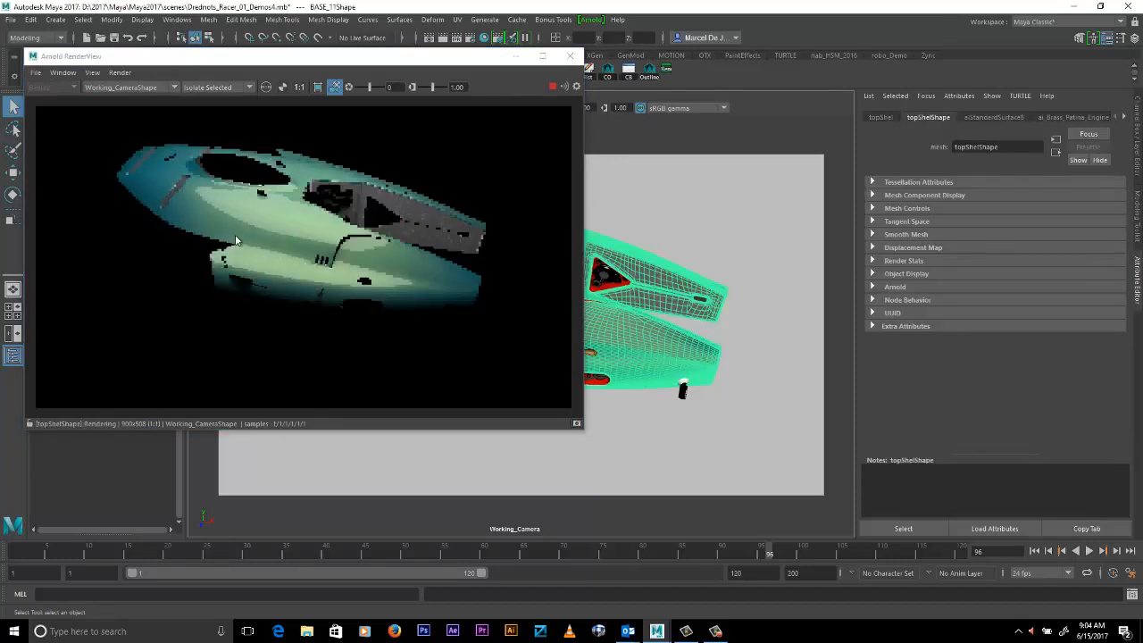
click(468, 87)
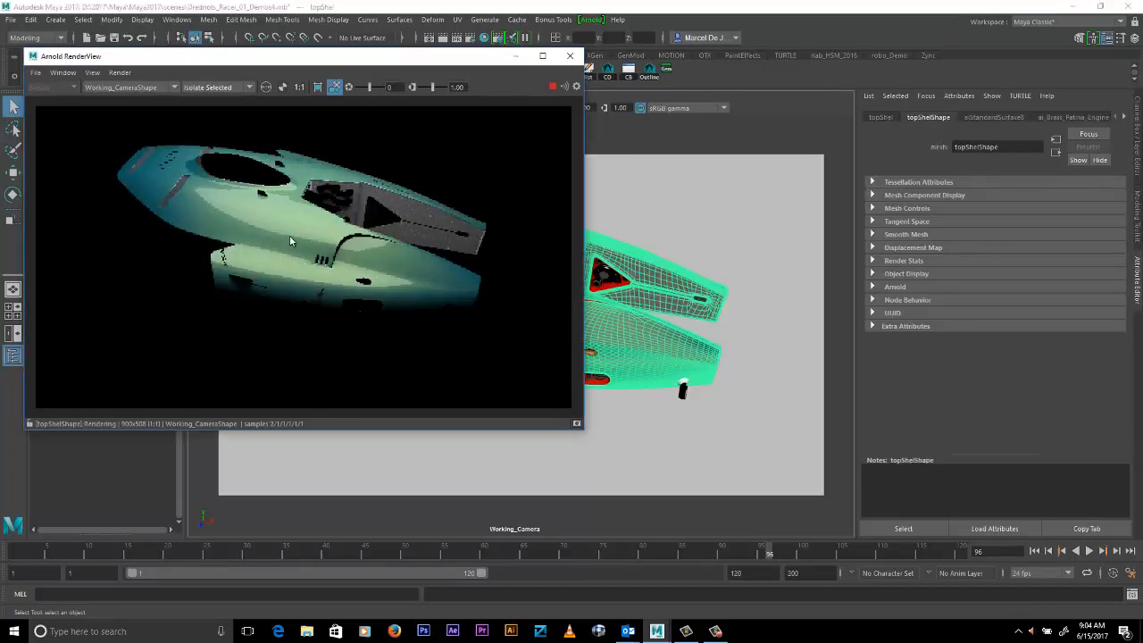
alt+drag(289, 241, 454, 260)
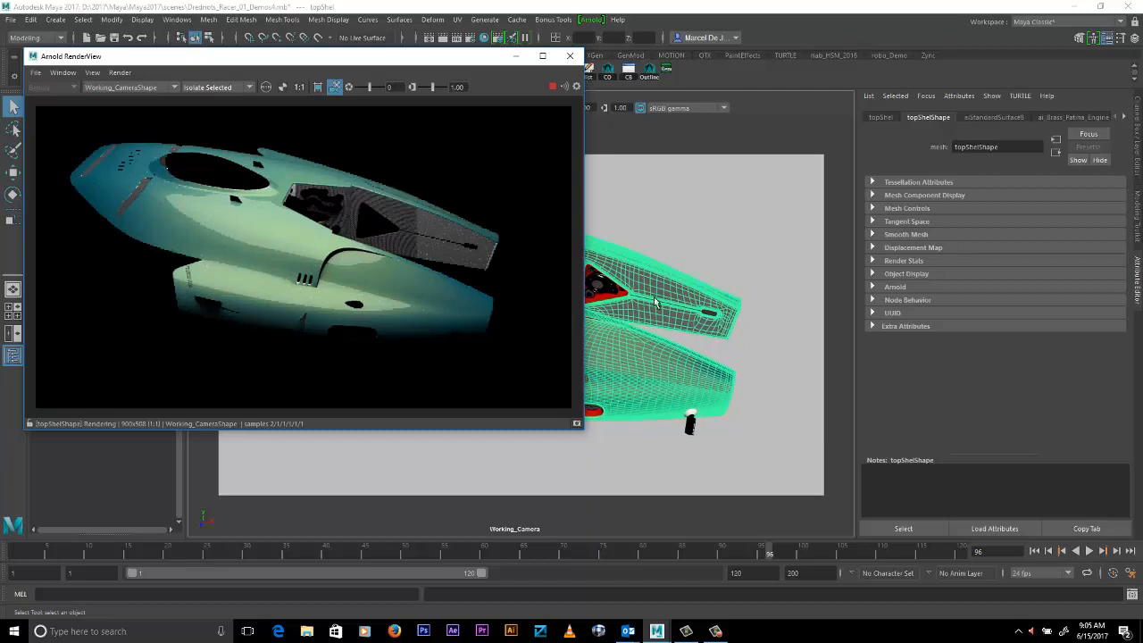
- Isolate the ground plane in the render, then add the top shell to the selection and orbit around both
click(762, 221)
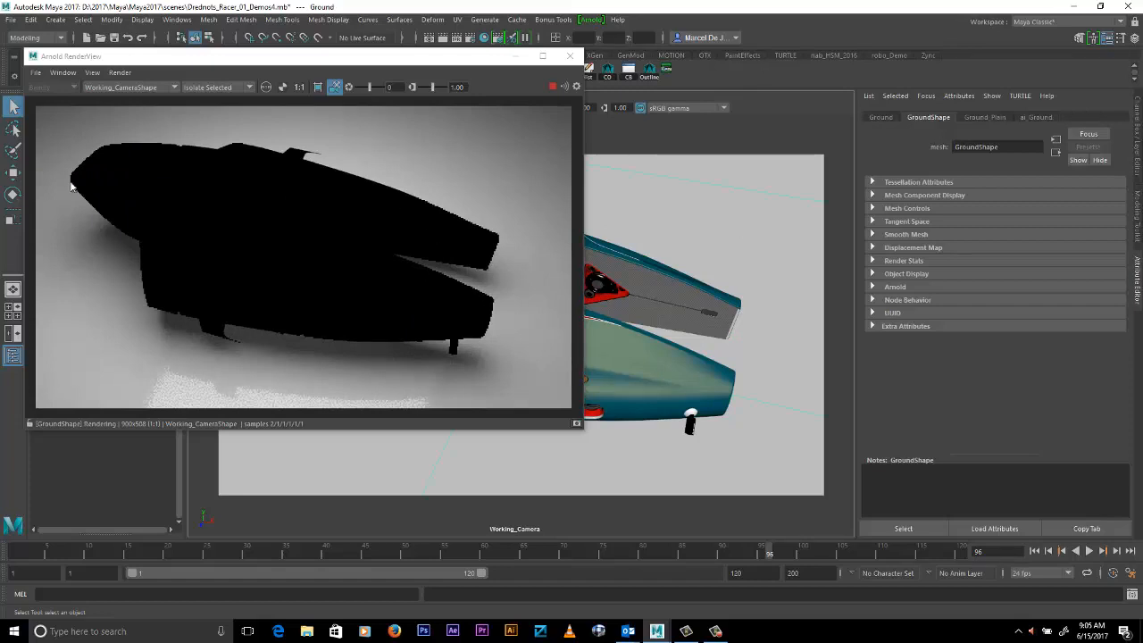
click(621, 341)
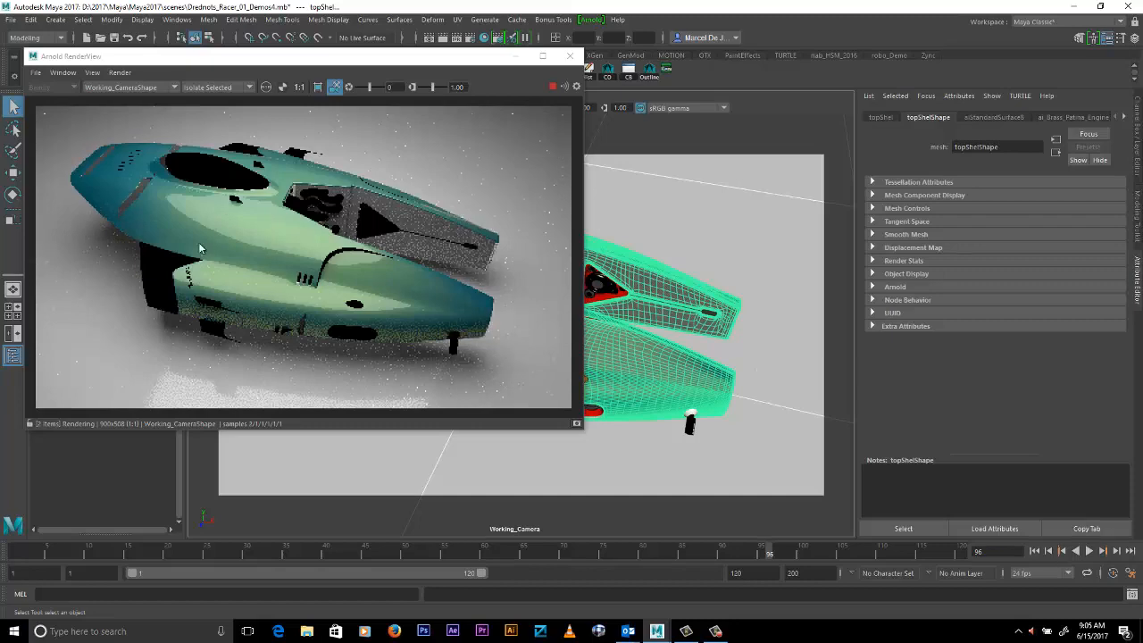
mouse_move(375, 256)
alt+mouse_down()
mouse_move(355, 245)
mouse_move(450, 258)
mouse_move(380, 264)
mouse_move(357, 231)
alt+mouse_up()
- Switch debug shading from Isolate Selected to Basic, orbit the racer, and set the mode back to Shading
click(214, 89)
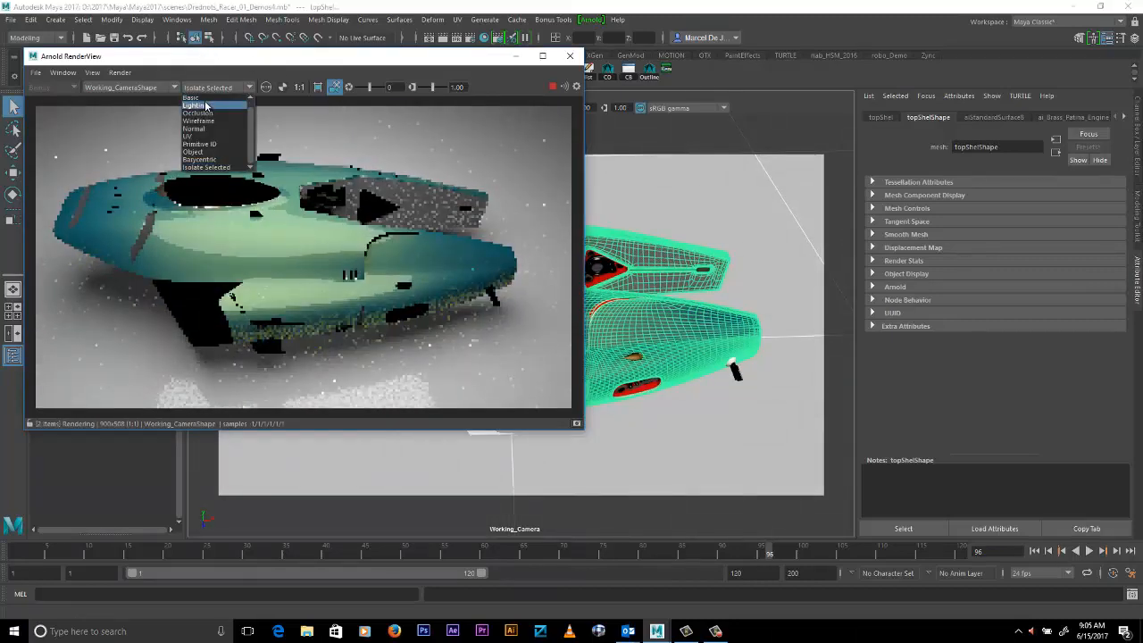
click(205, 98)
alt+drag(438, 265, 209, 89)
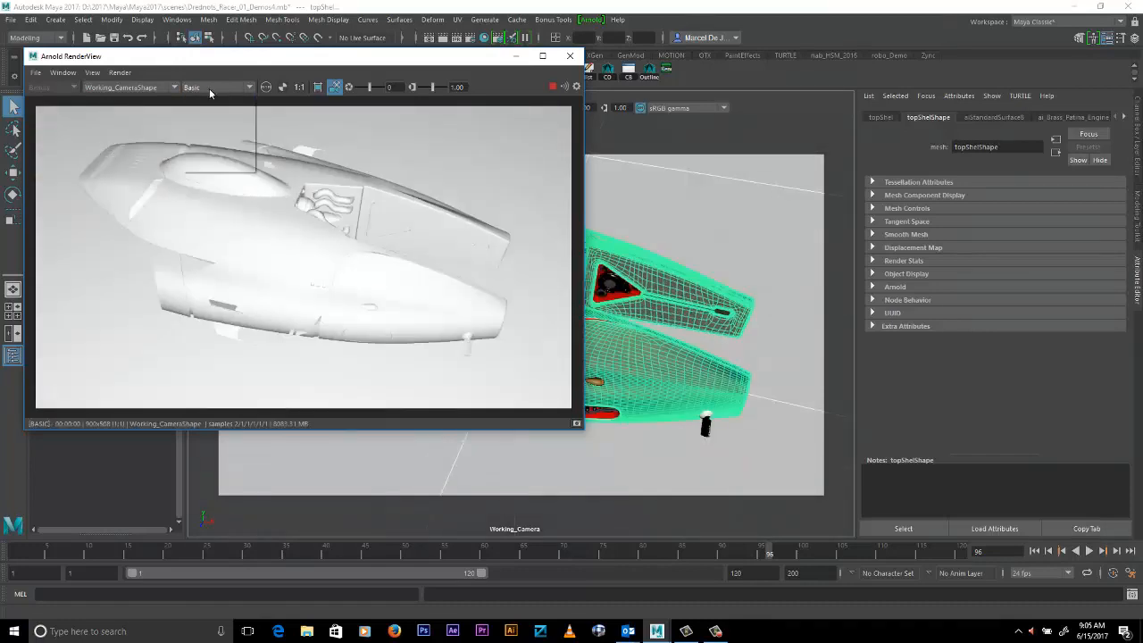
click(209, 88)
click(251, 110)
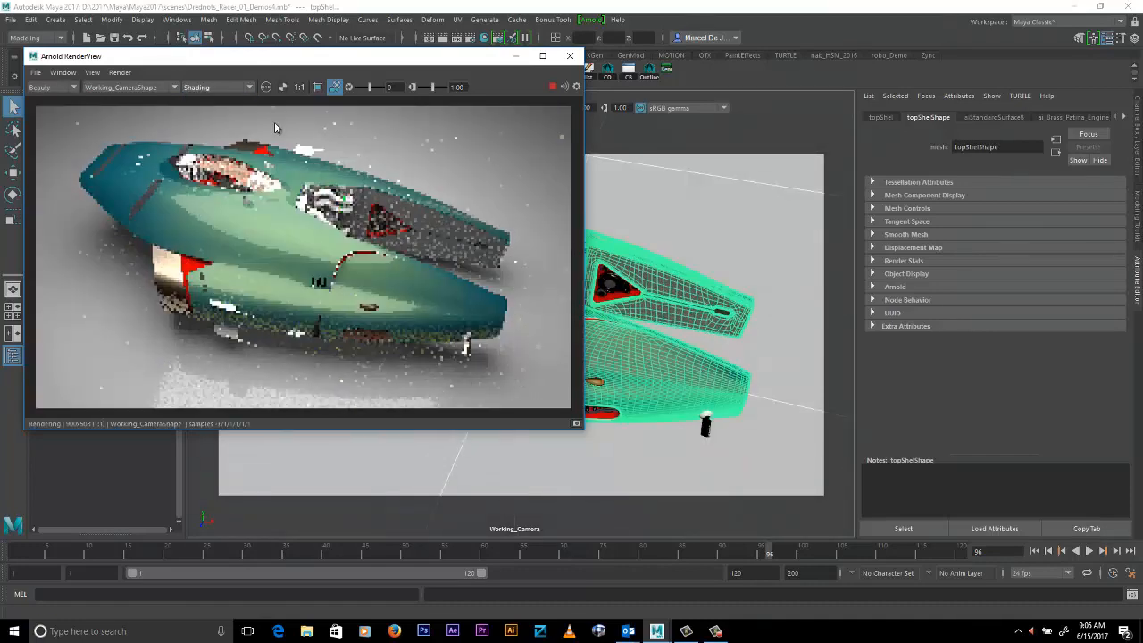
- Preview the racer through the perspShape and perspShape2 cameras, then return the render to Working_CameraShape
click(140, 91)
click(111, 99)
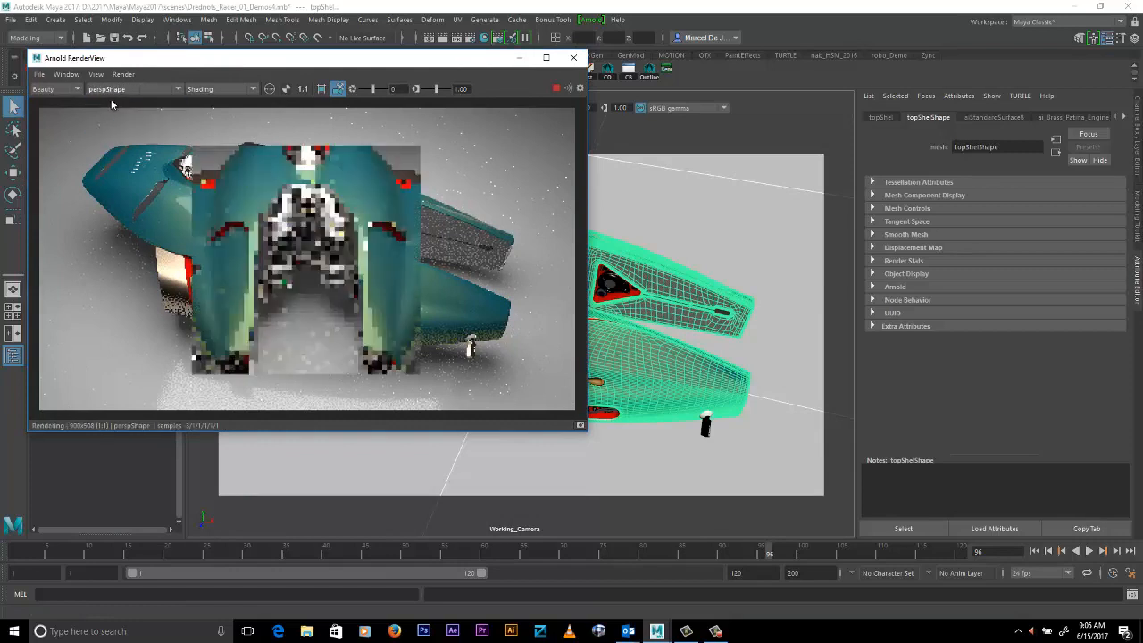
click(120, 89)
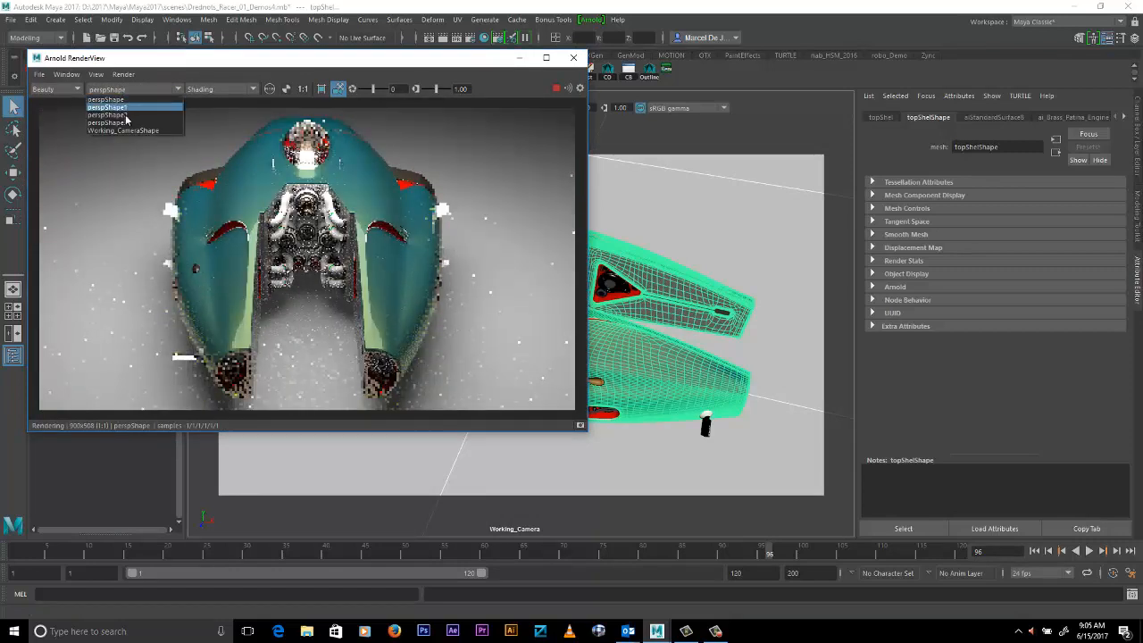
click(126, 115)
click(134, 89)
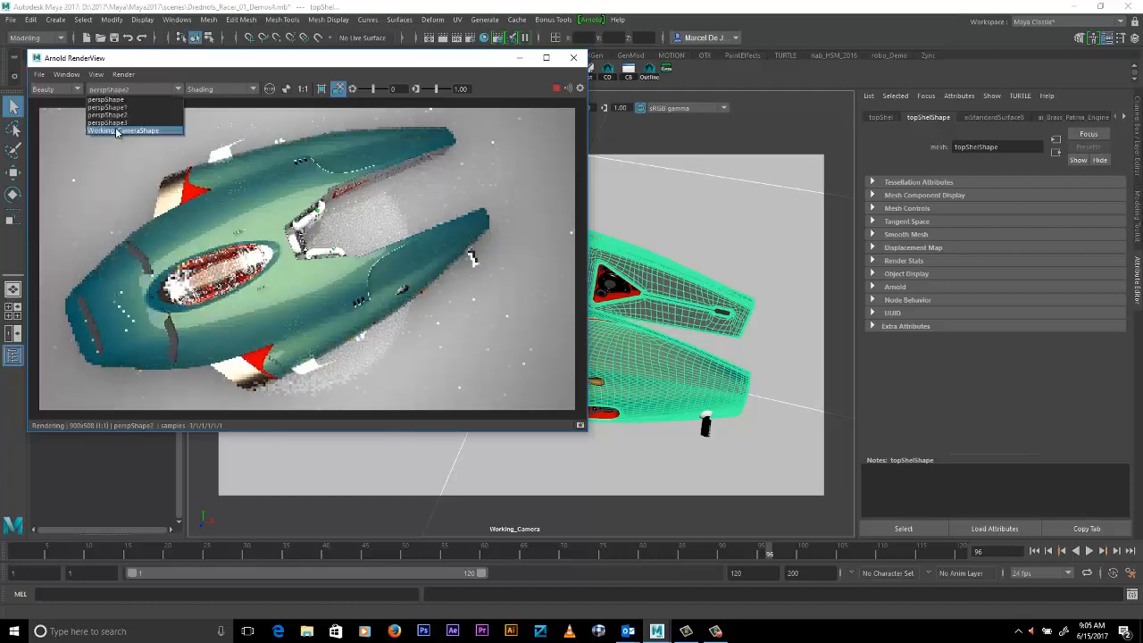
click(123, 130)
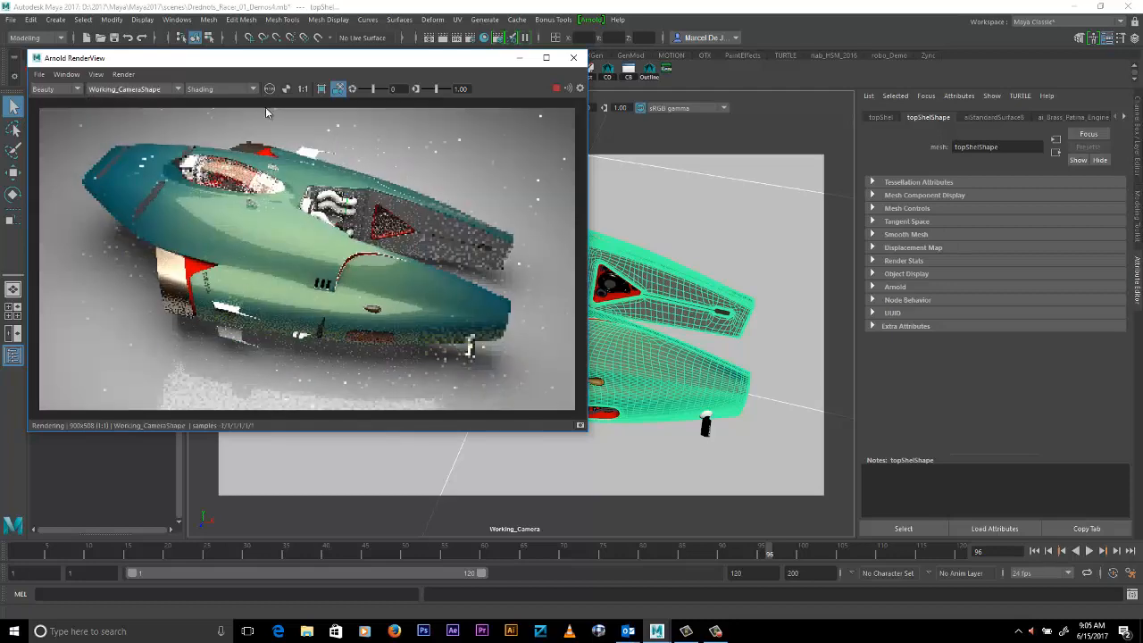
- Widen the Arnold RenderView window and display the rendered image at its real 1:1 size
click(270, 89)
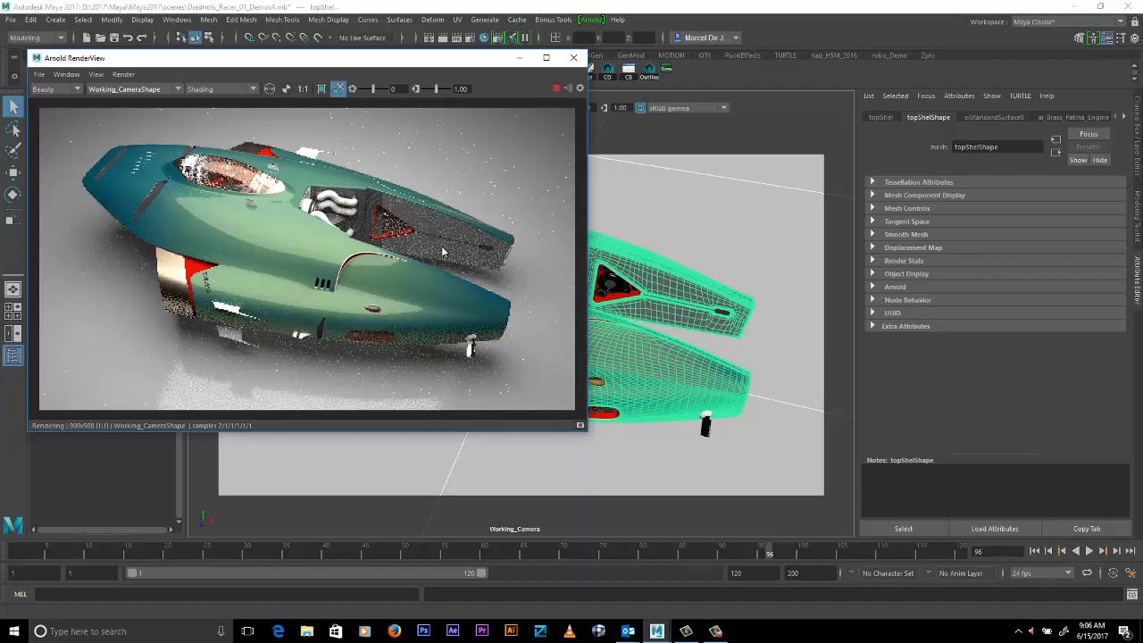
drag(589, 118, 636, 118)
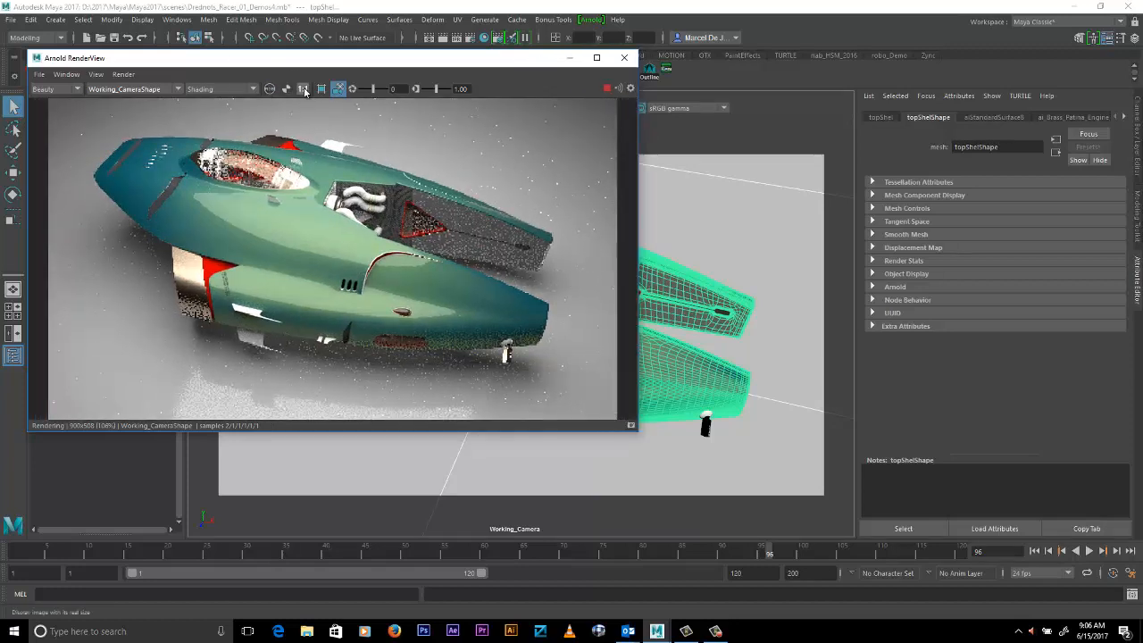
click(303, 89)
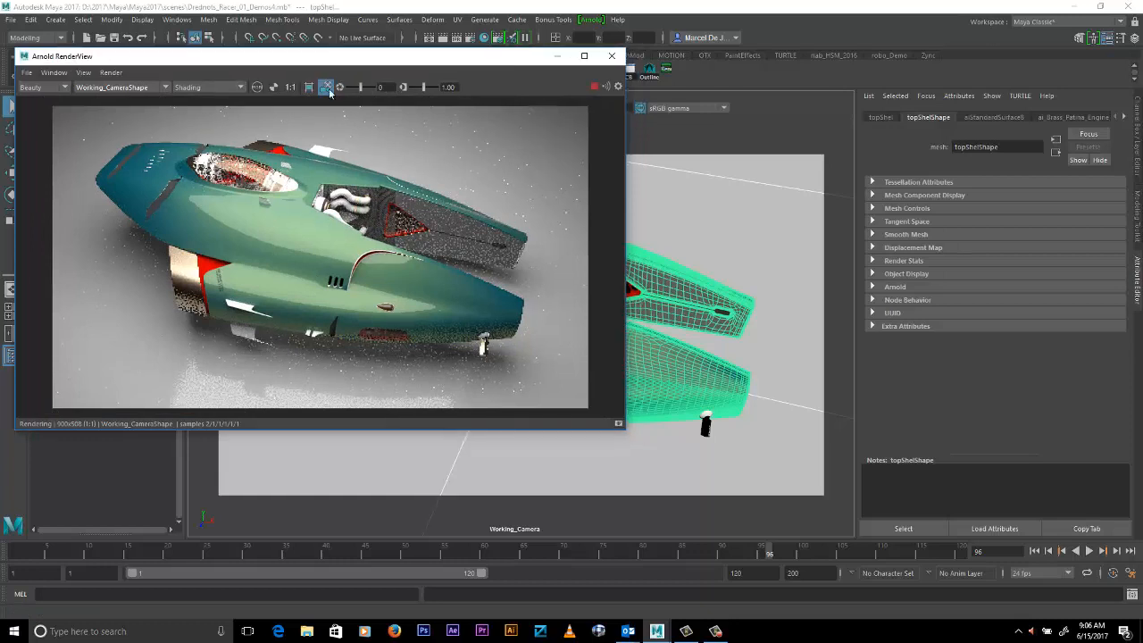
drag(364, 62, 352, 73)
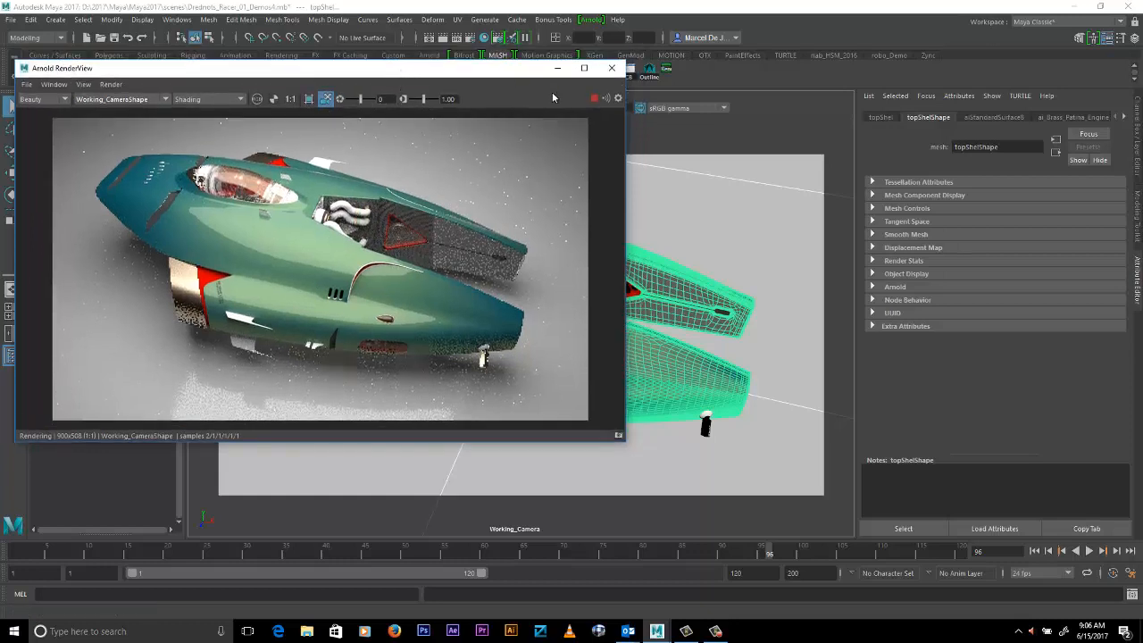
- Show the Display Settings in the Arnold RenderView and widen its window to make room for them
click(618, 98)
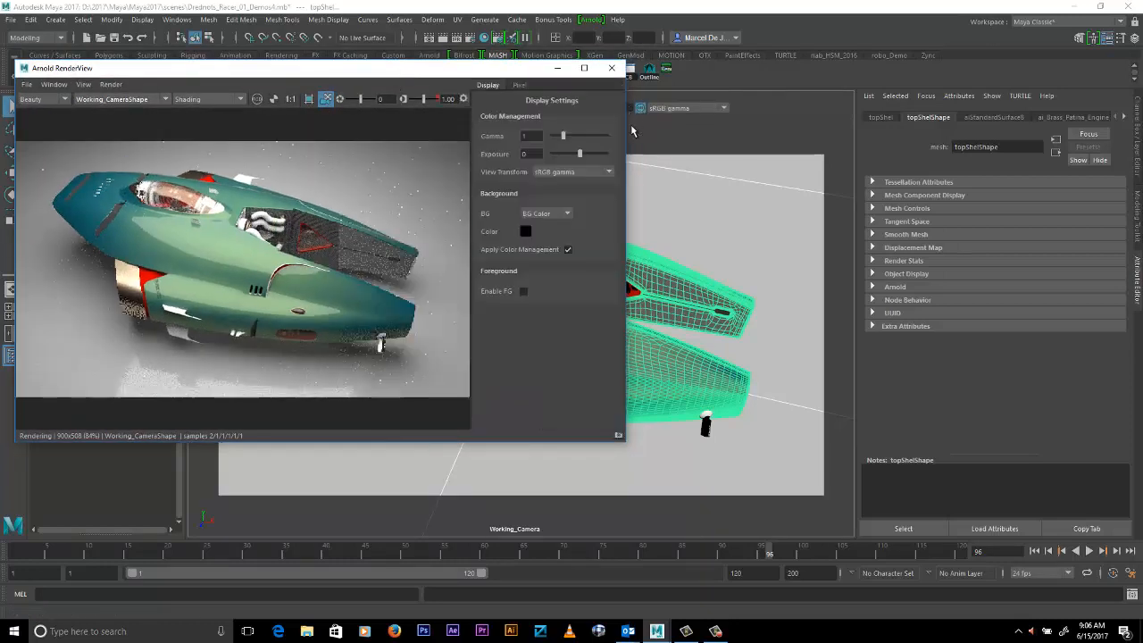
drag(627, 123, 721, 122)
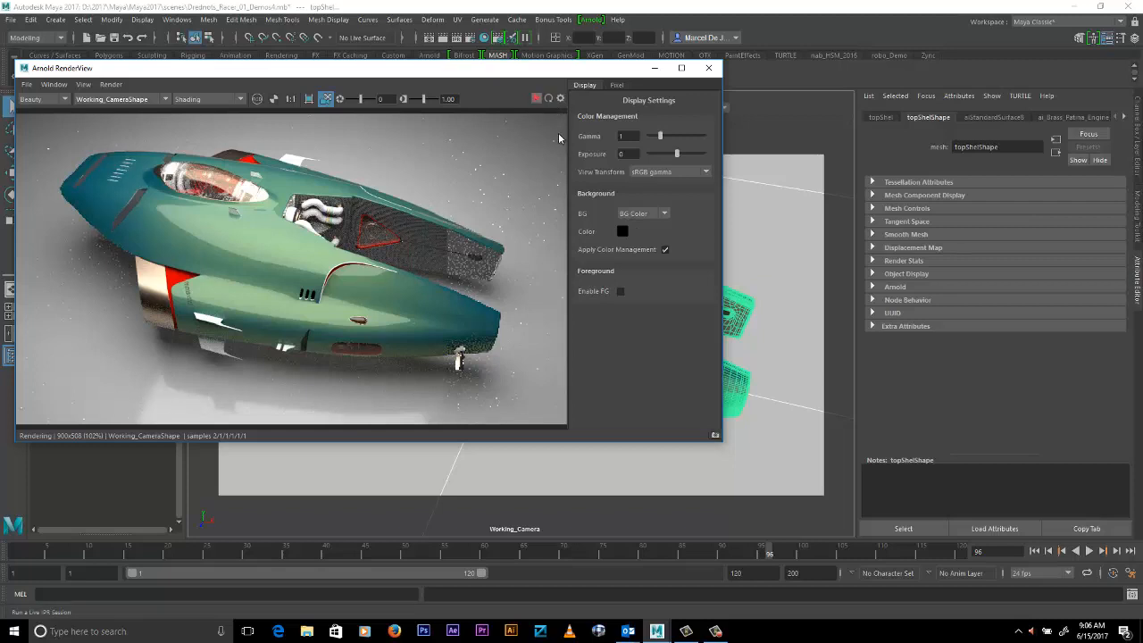
drag(552, 72, 554, 82)
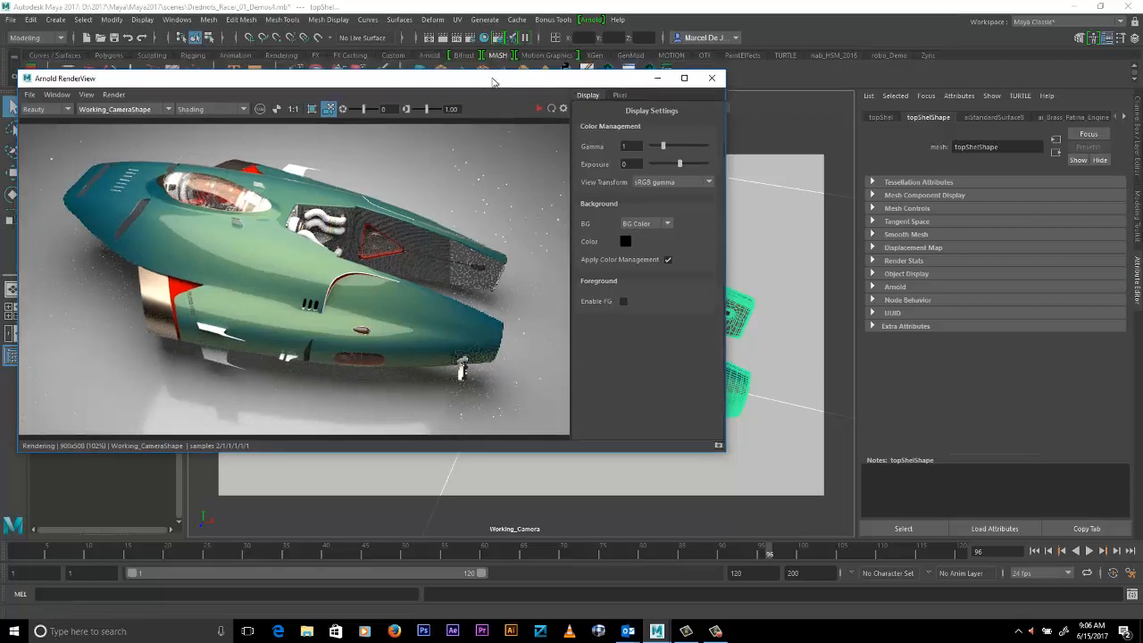
drag(481, 78, 475, 84)
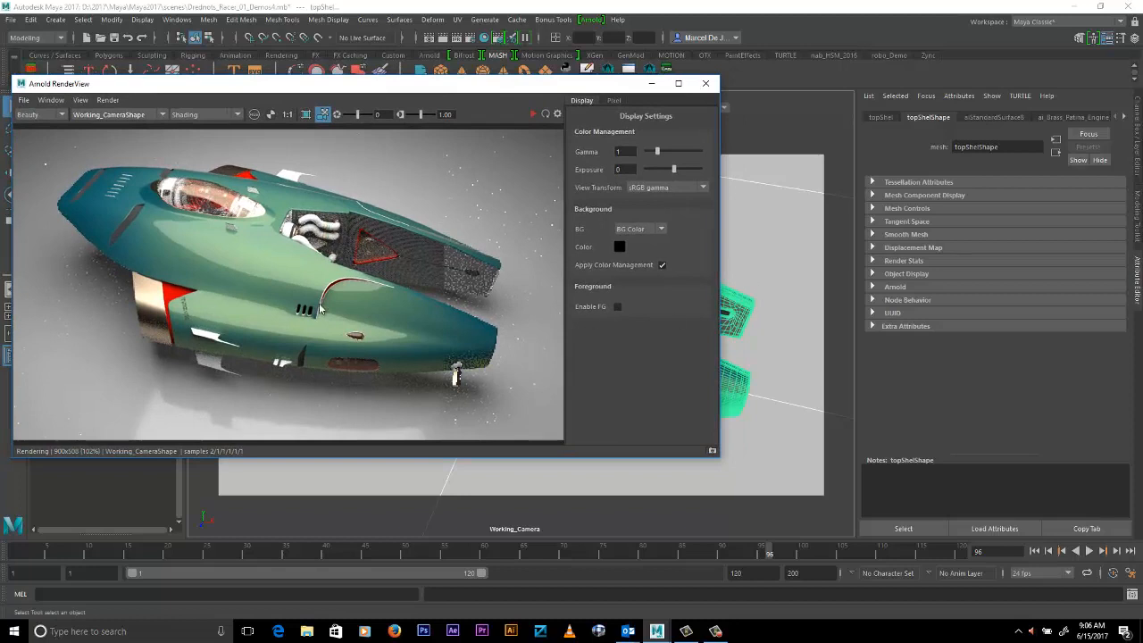
- Restart the live IPR session and orbit the racer to a lower side view
click(533, 113)
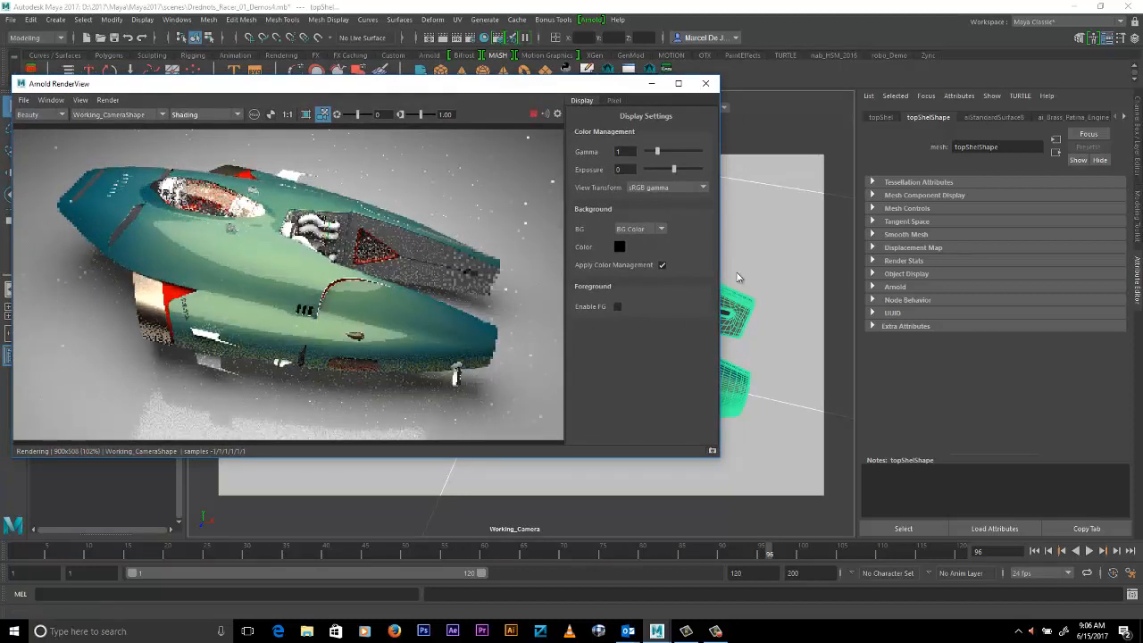
alt+drag(258, 280, 335, 257)
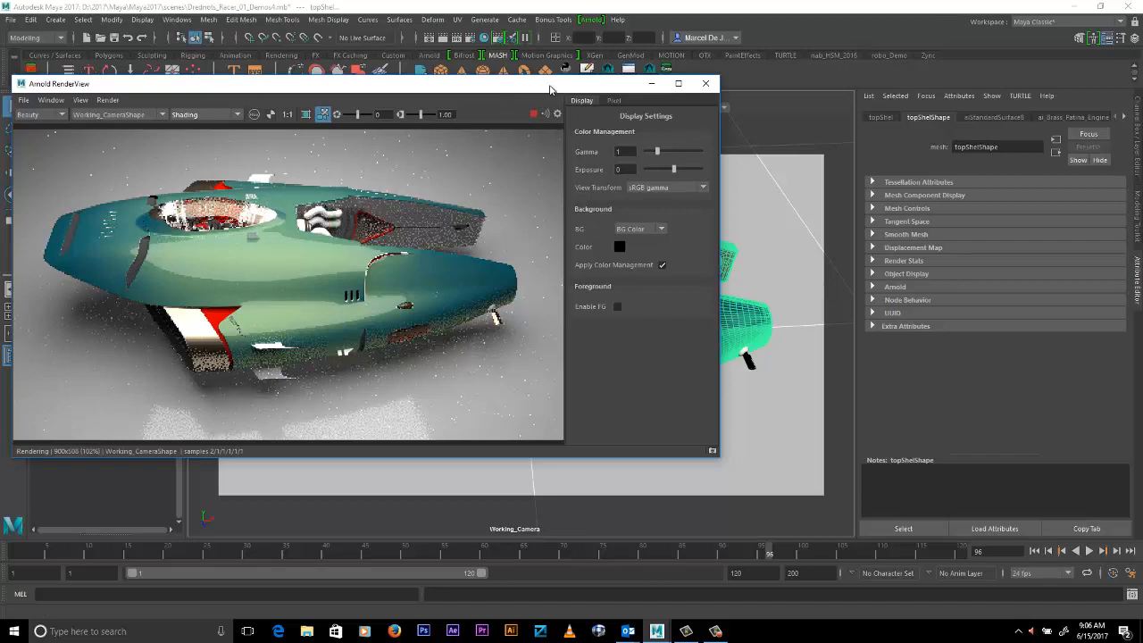
- Glance at the Pixel settings, then try a gamma of 0.96 and an exposure of -0.28 in the Display Settings
drag(551, 86, 558, 83)
click(622, 96)
click(589, 97)
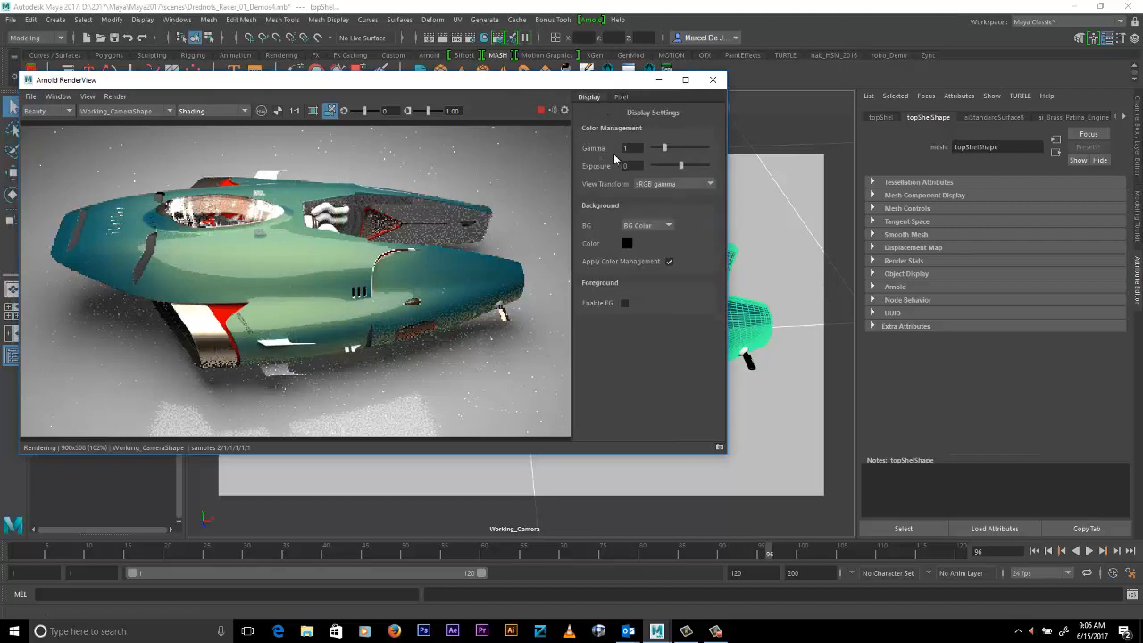
drag(664, 148, 679, 179)
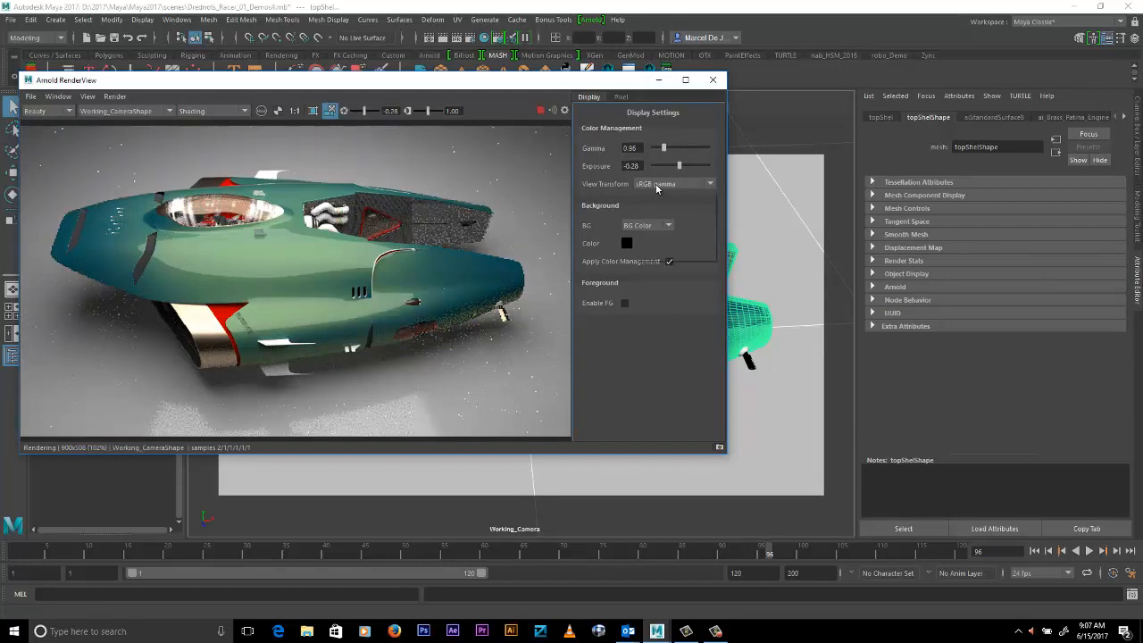
- Set the view transform to Raw and reset the exposure to 0 and the gamma to 1.00
click(657, 185)
click(650, 252)
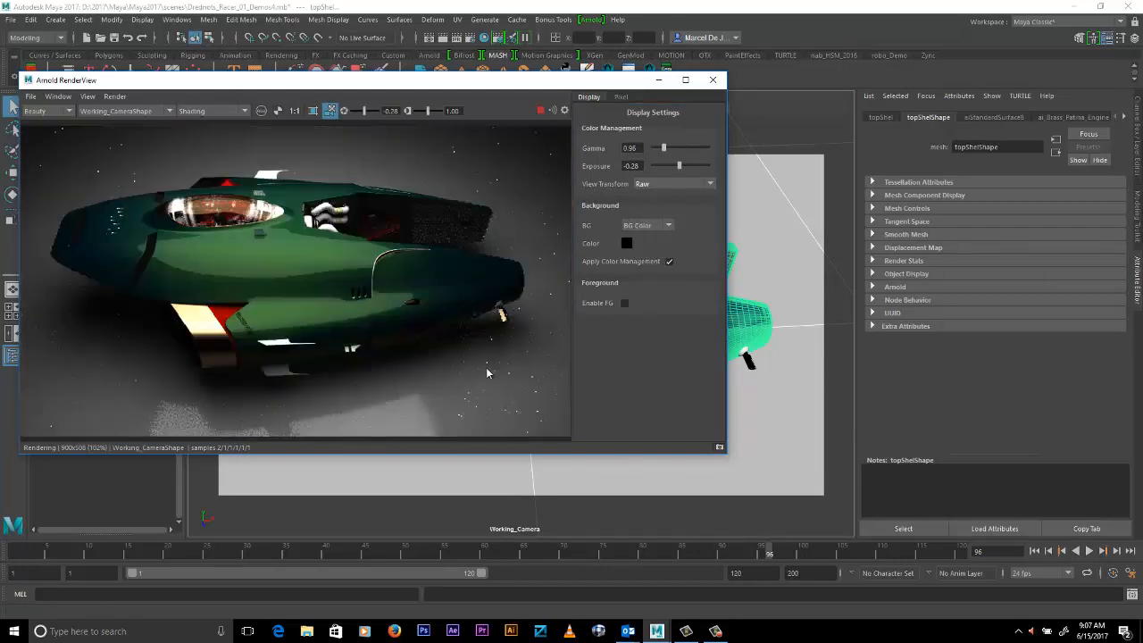
click(345, 110)
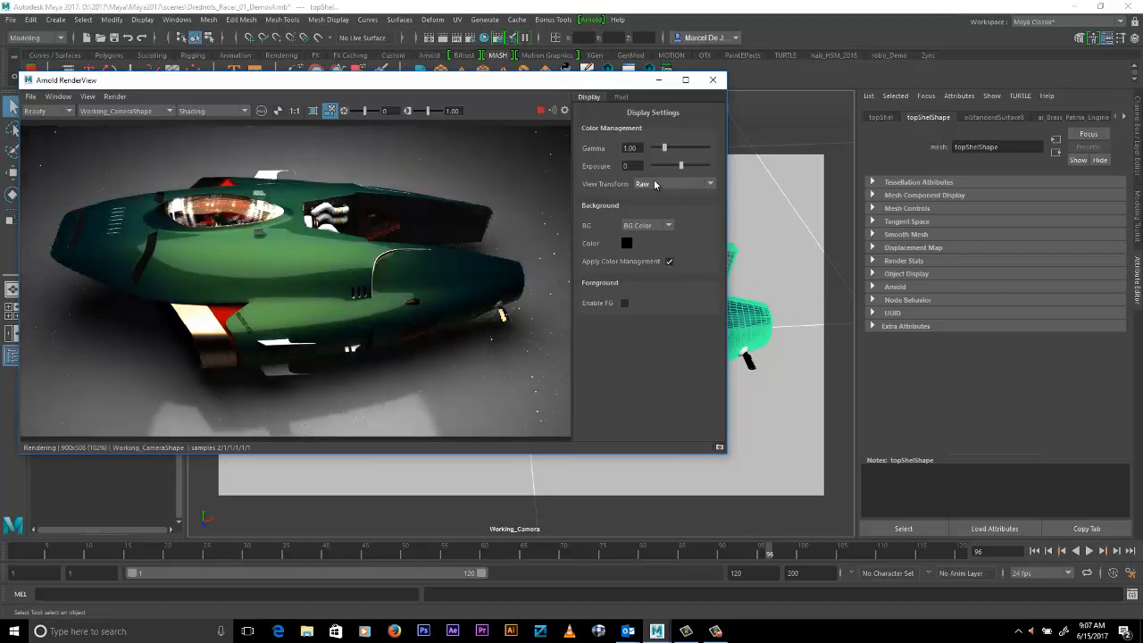
- Set the RenderView's view transform to sRGB gamma and reposition its window
click(665, 183)
click(652, 241)
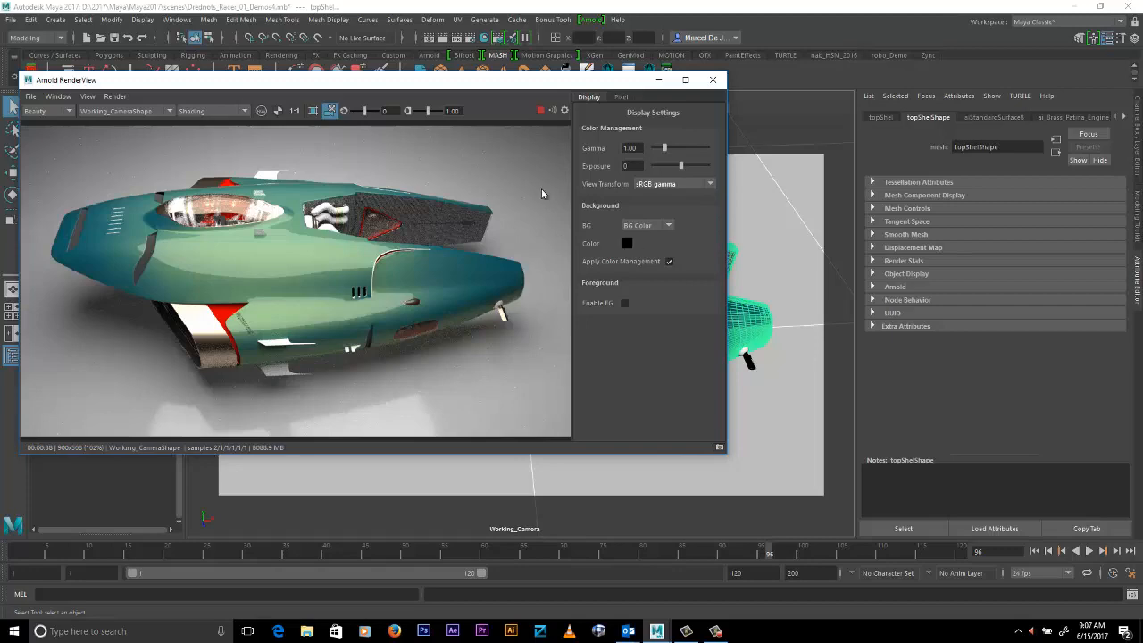
drag(520, 82, 577, 105)
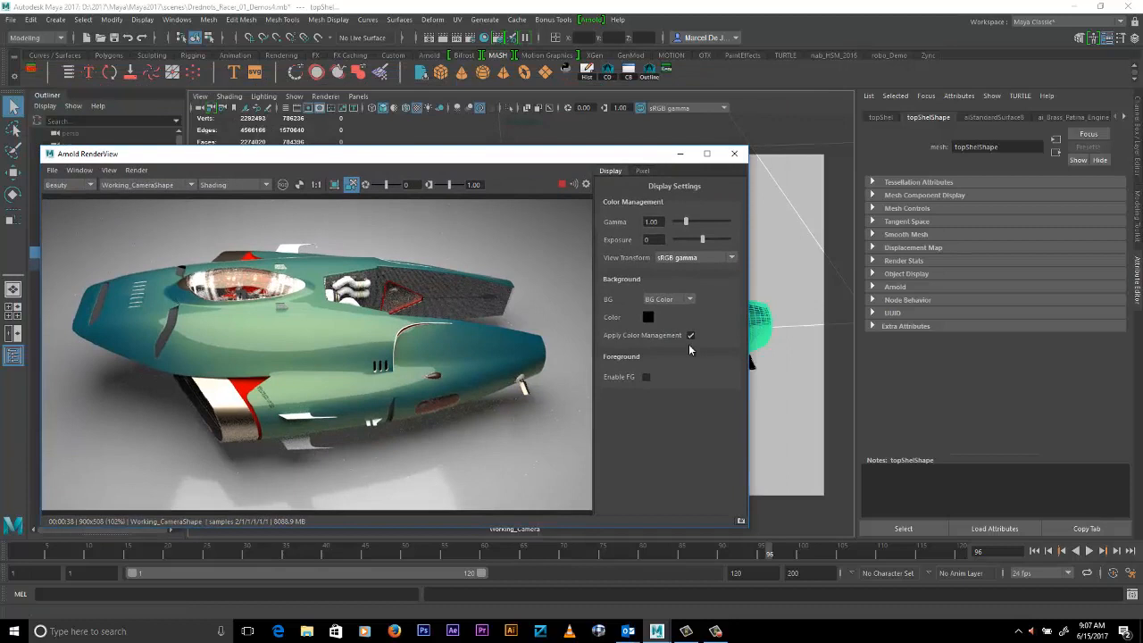
drag(592, 156, 604, 157)
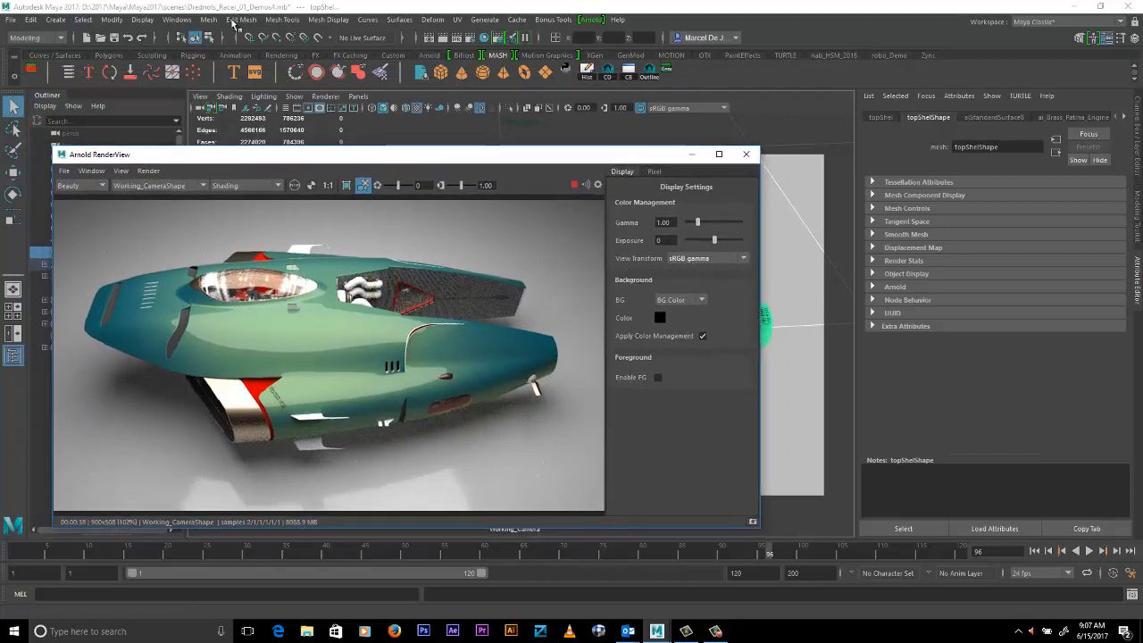
- Open Maya's Preferences at the Color Management settings
click(178, 21)
mouse_move(211, 133)
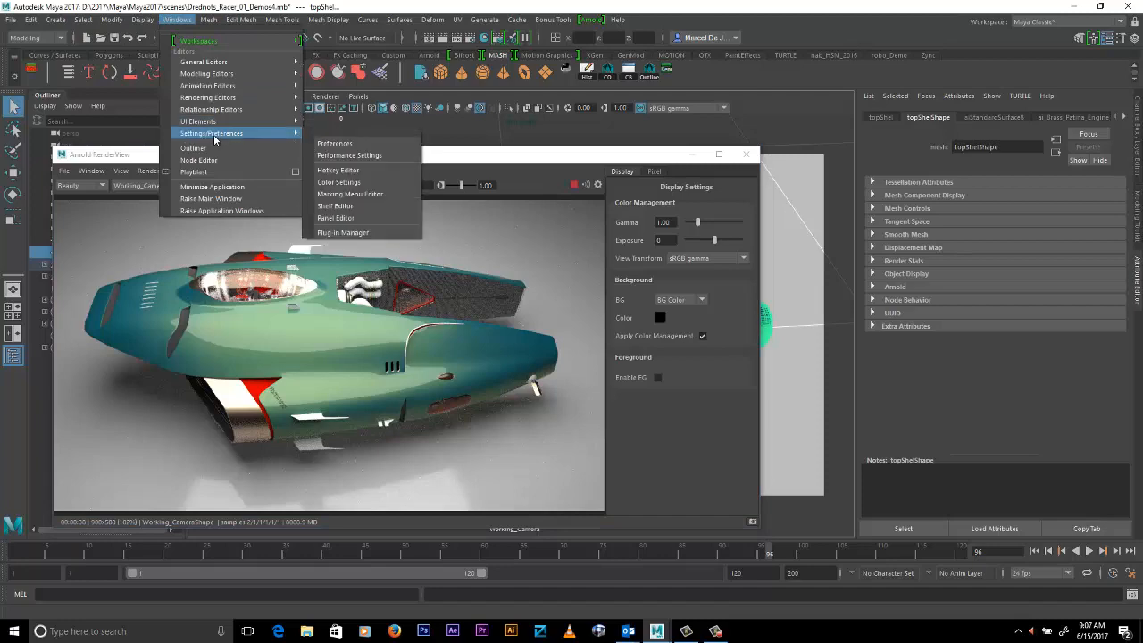
click(339, 154)
drag(665, 37, 475, 37)
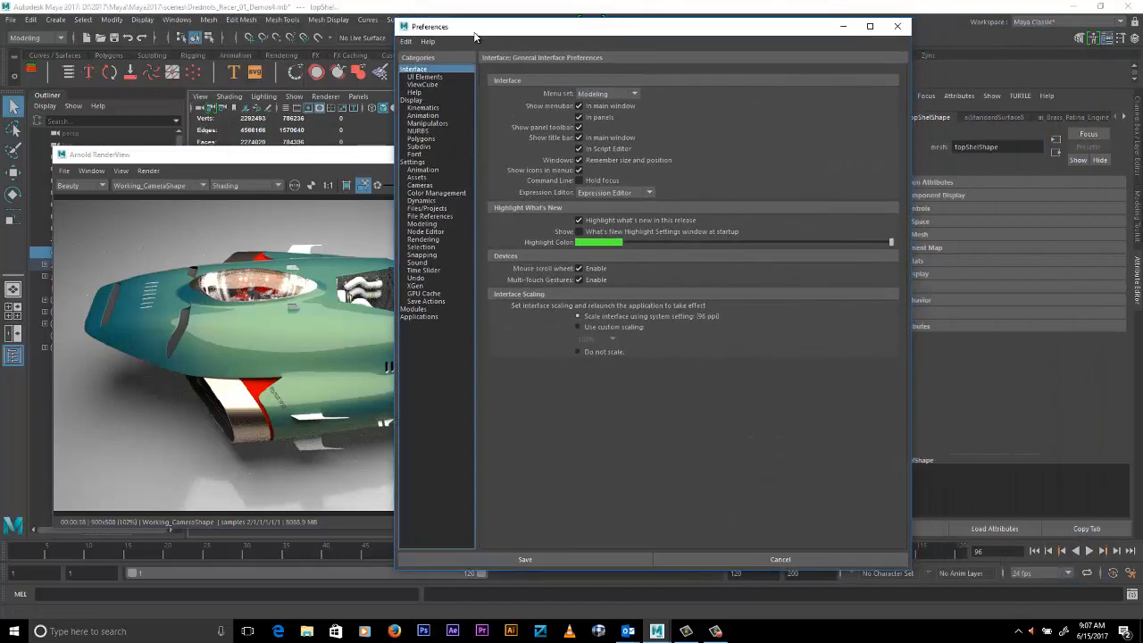
click(435, 193)
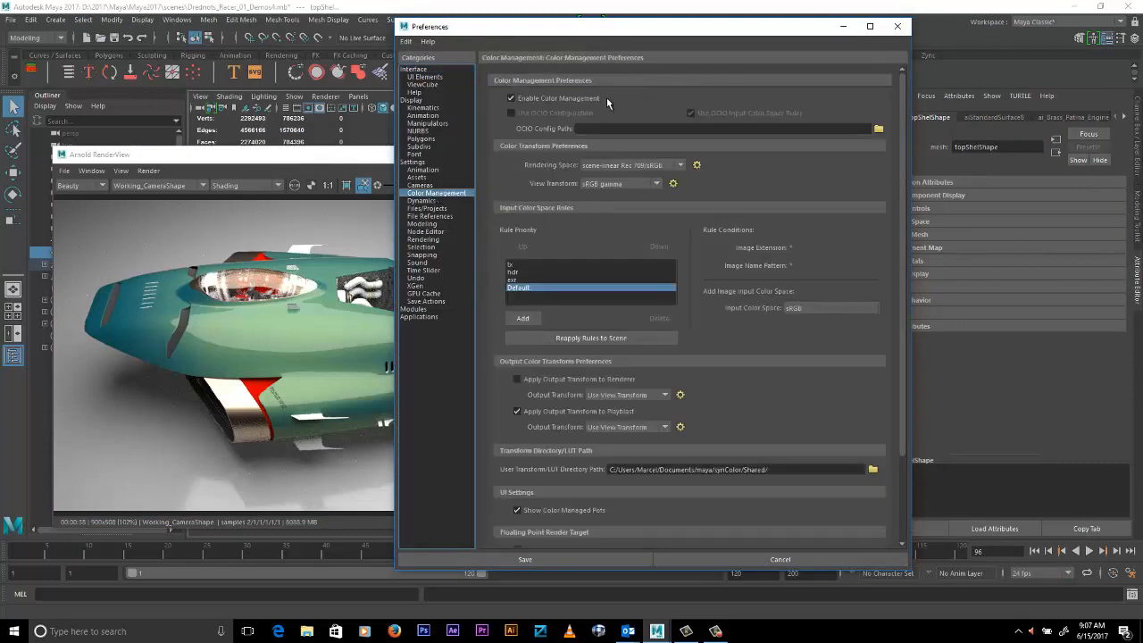
- Apply the output transform to the renderer and set its output transform to Raw
click(587, 382)
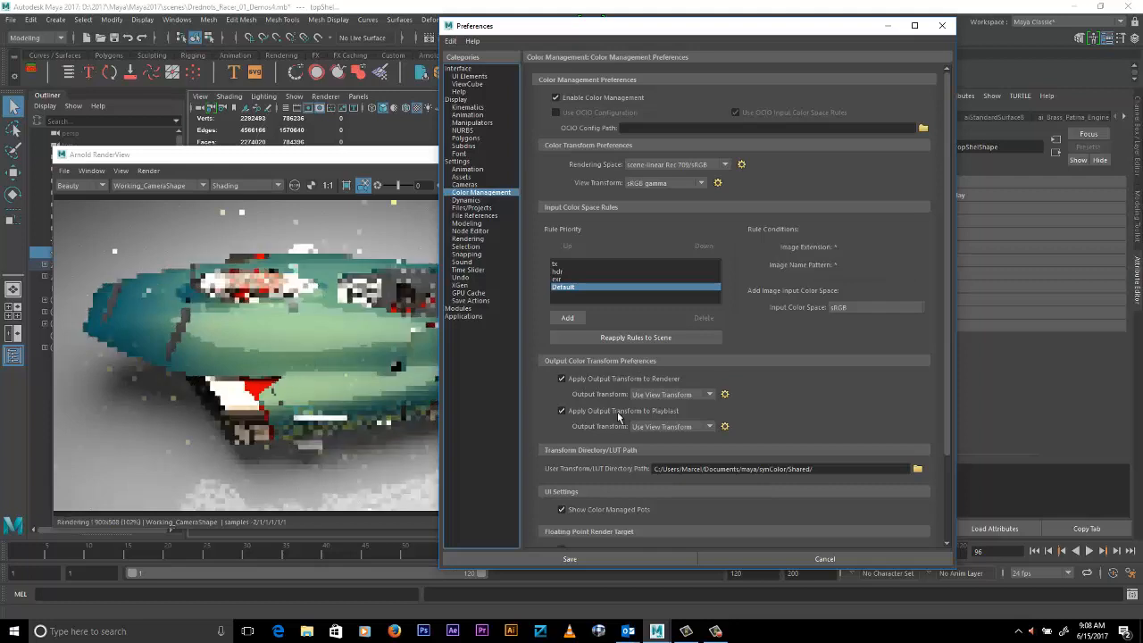
click(674, 394)
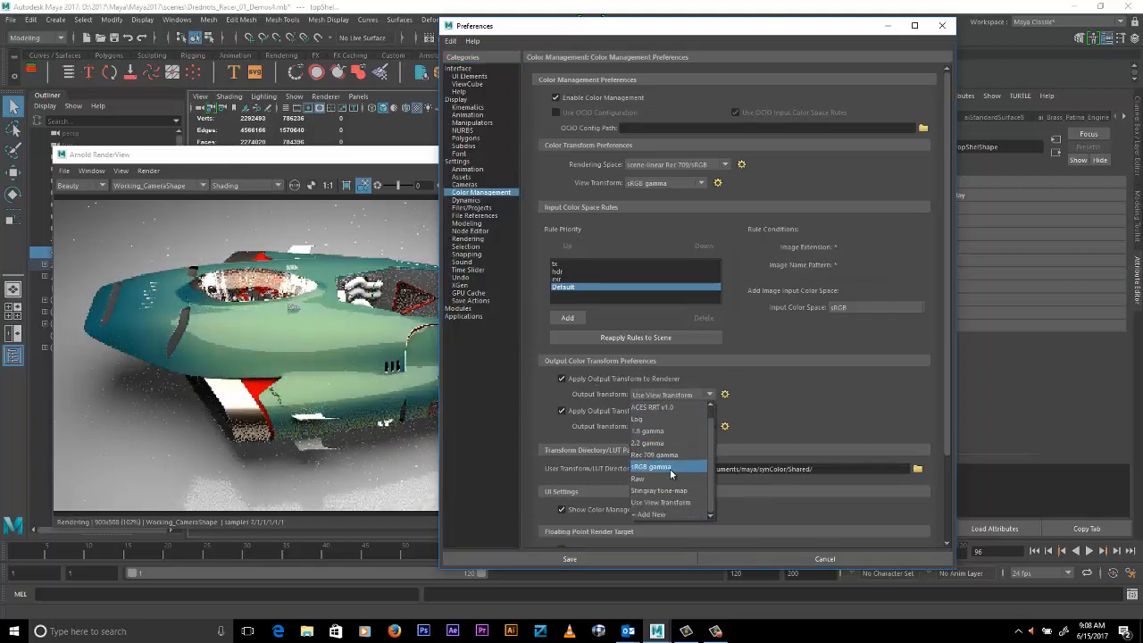
click(667, 480)
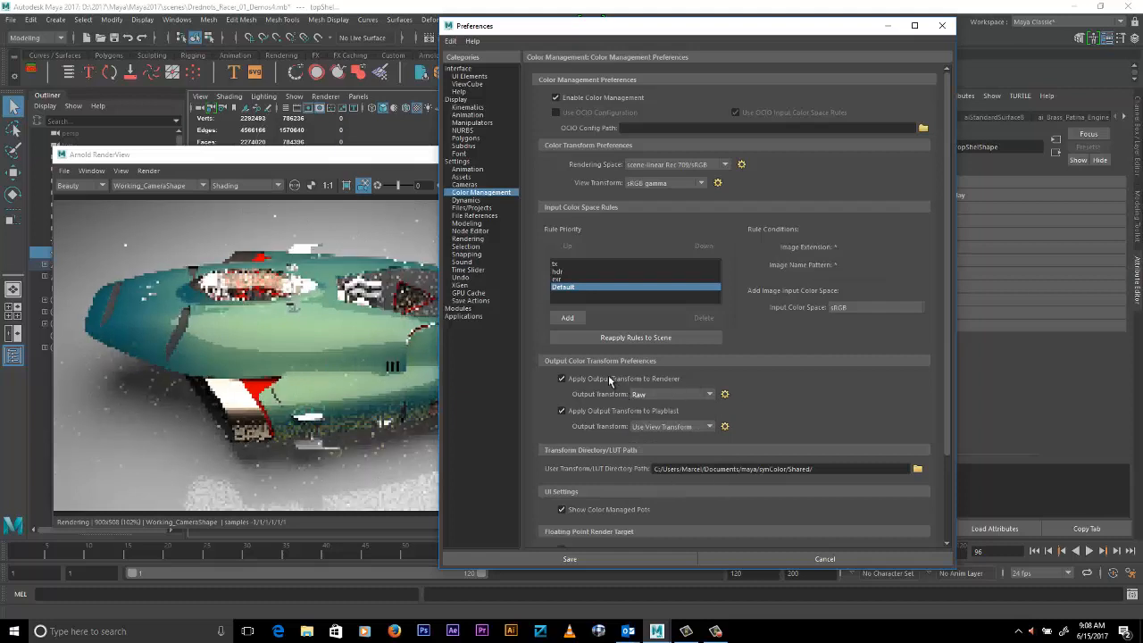
click(647, 394)
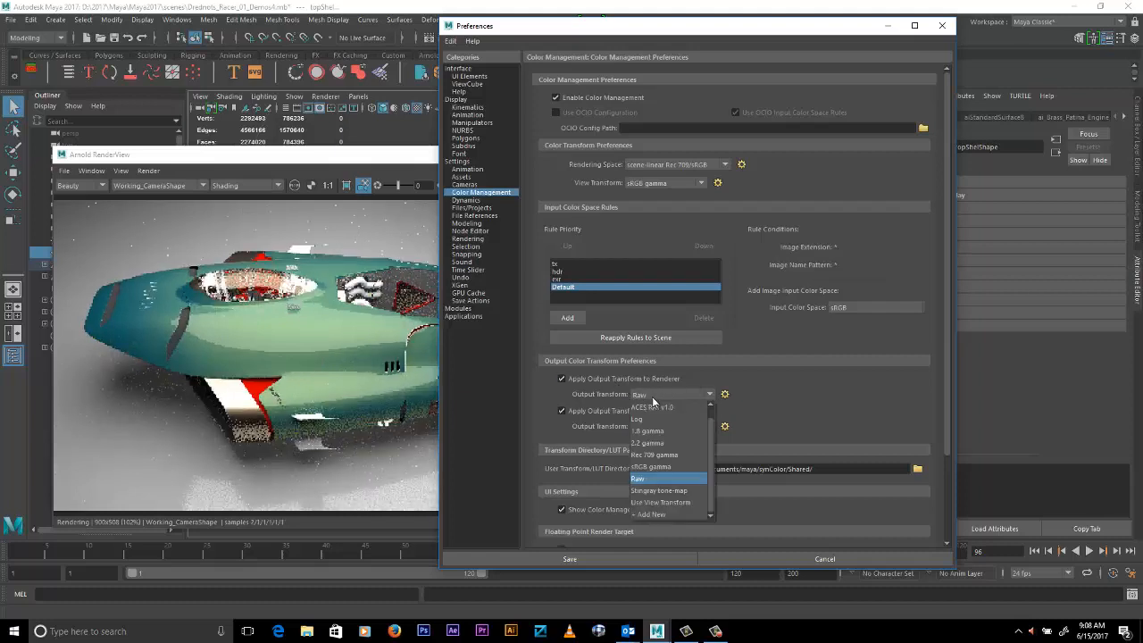
click(670, 502)
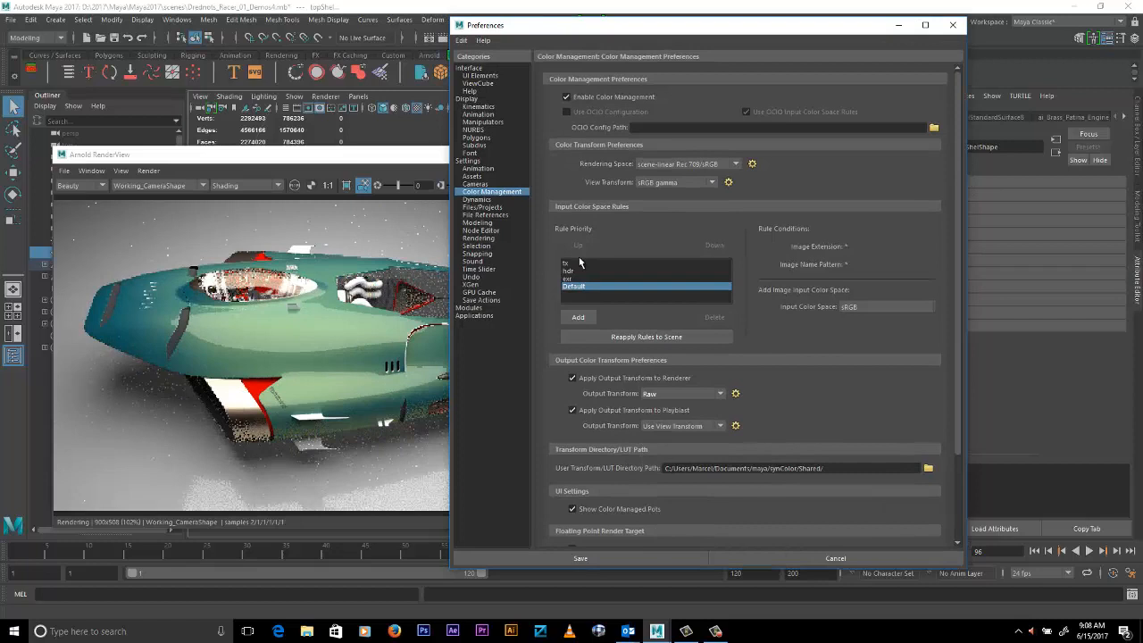
- Examine the input color space rules for the tx, hdr and Default image types
click(565, 264)
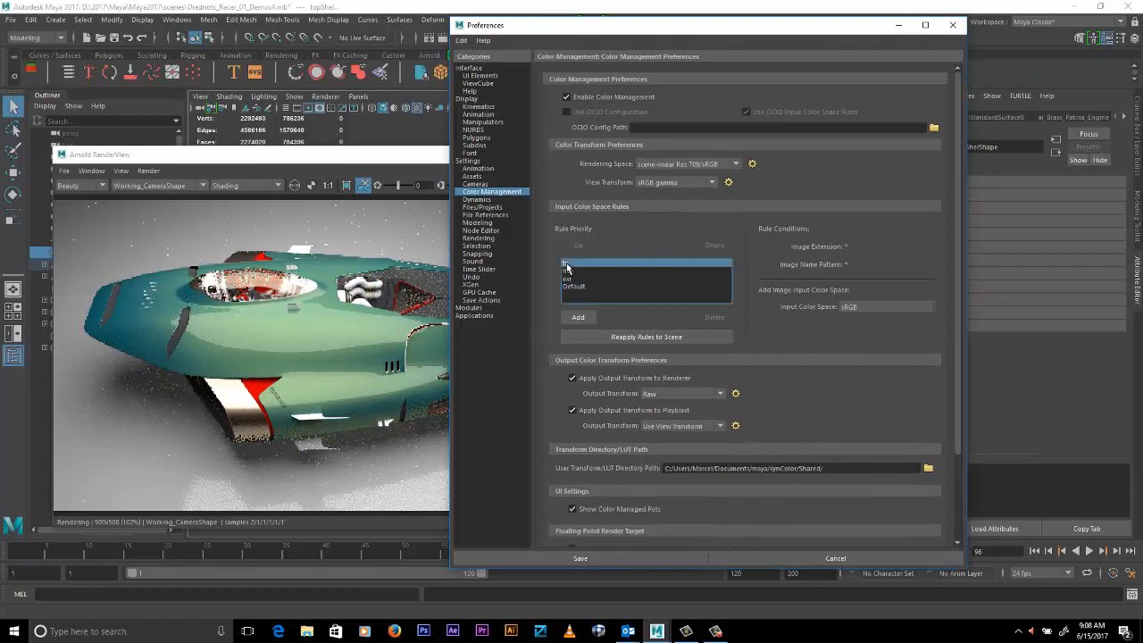
click(565, 271)
click(573, 285)
click(566, 271)
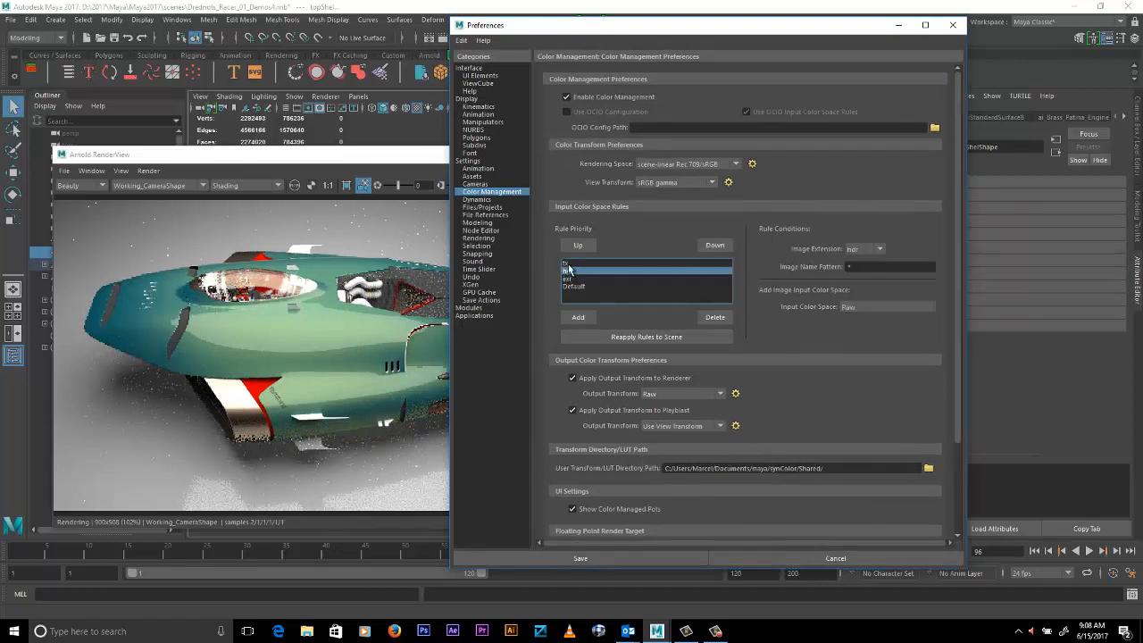
click(565, 263)
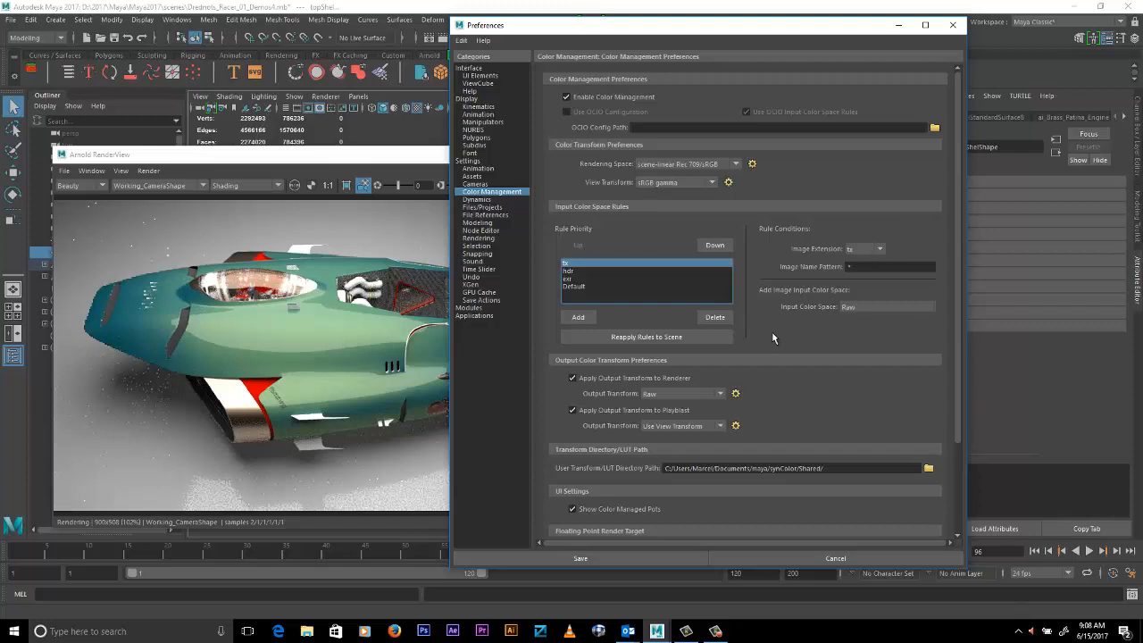
- Look through the input color space choices for the tx rule, keep Raw, and save the preferences
click(870, 302)
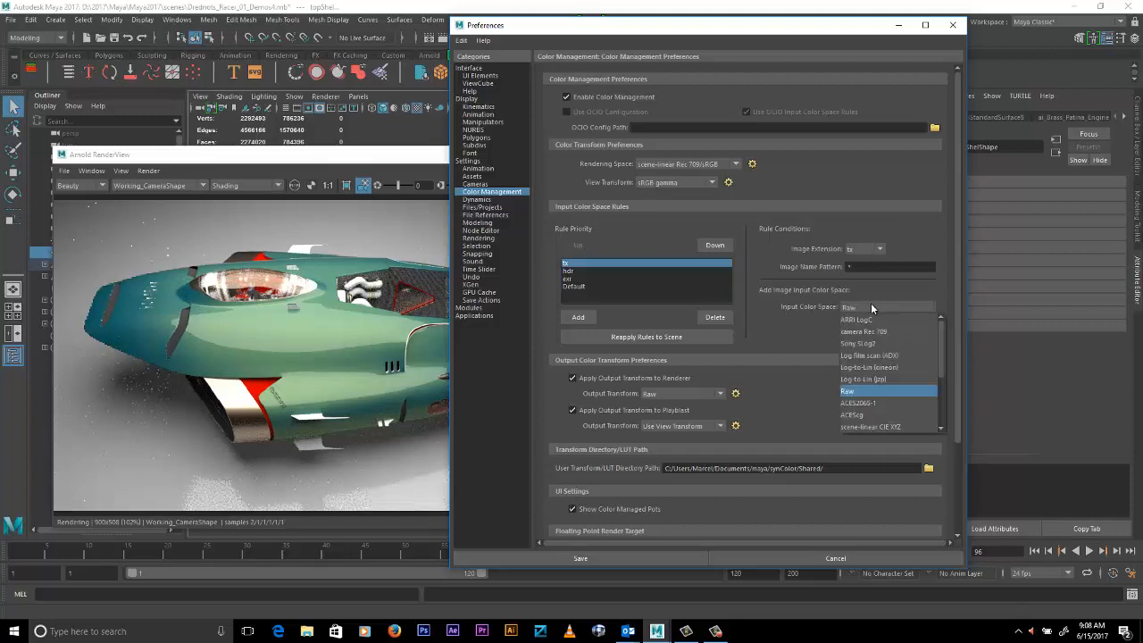
click(870, 302)
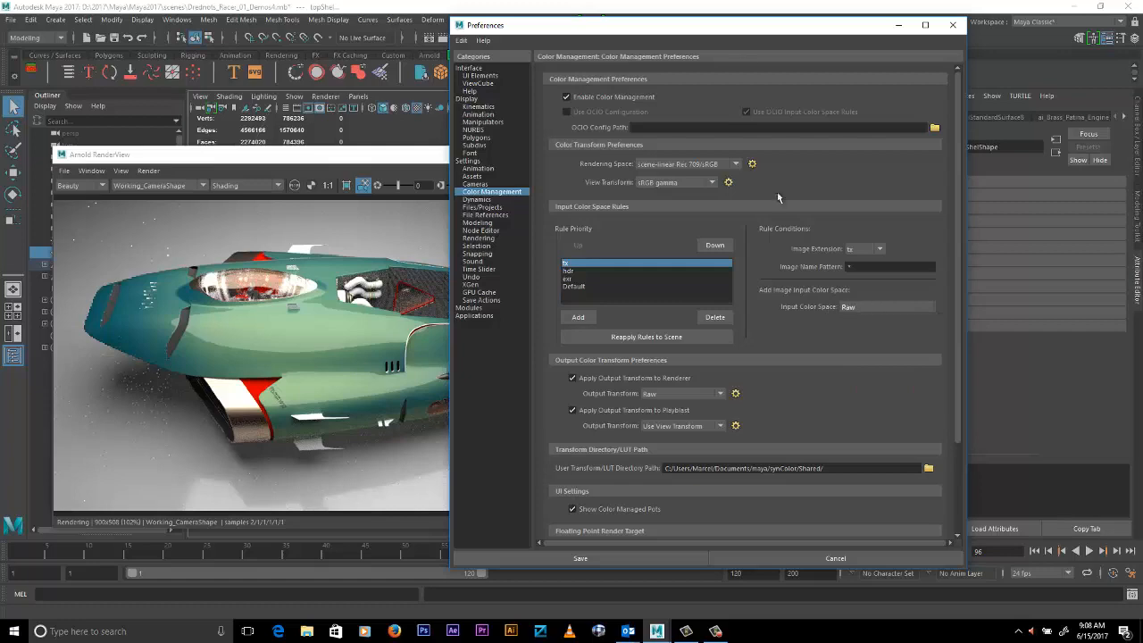
drag(748, 31, 753, 31)
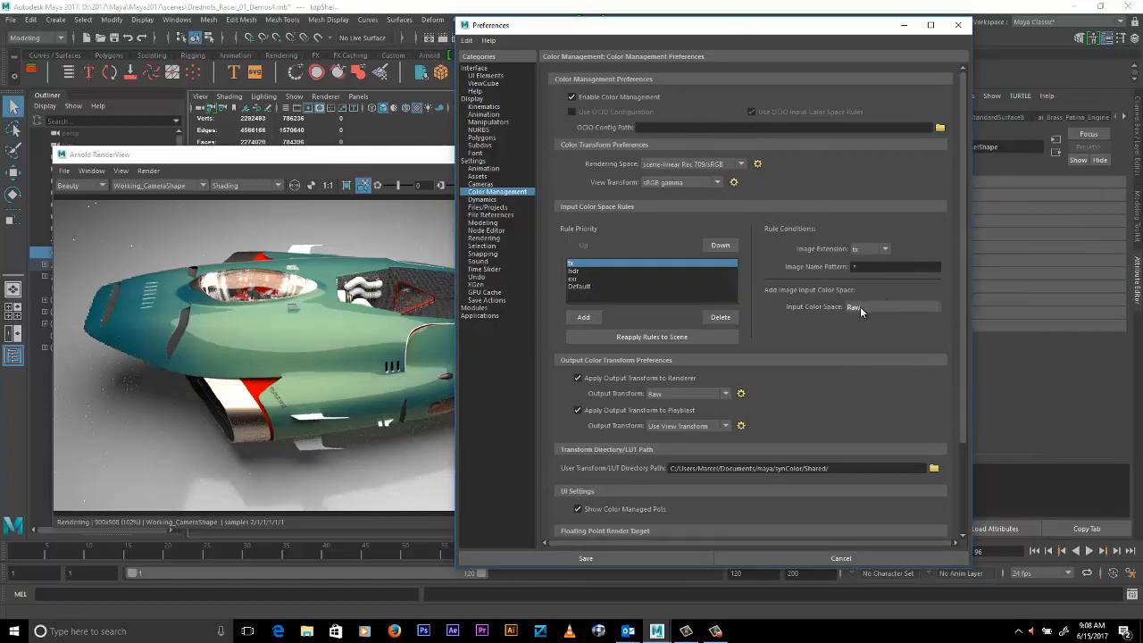
click(860, 306)
click(860, 308)
click(585, 556)
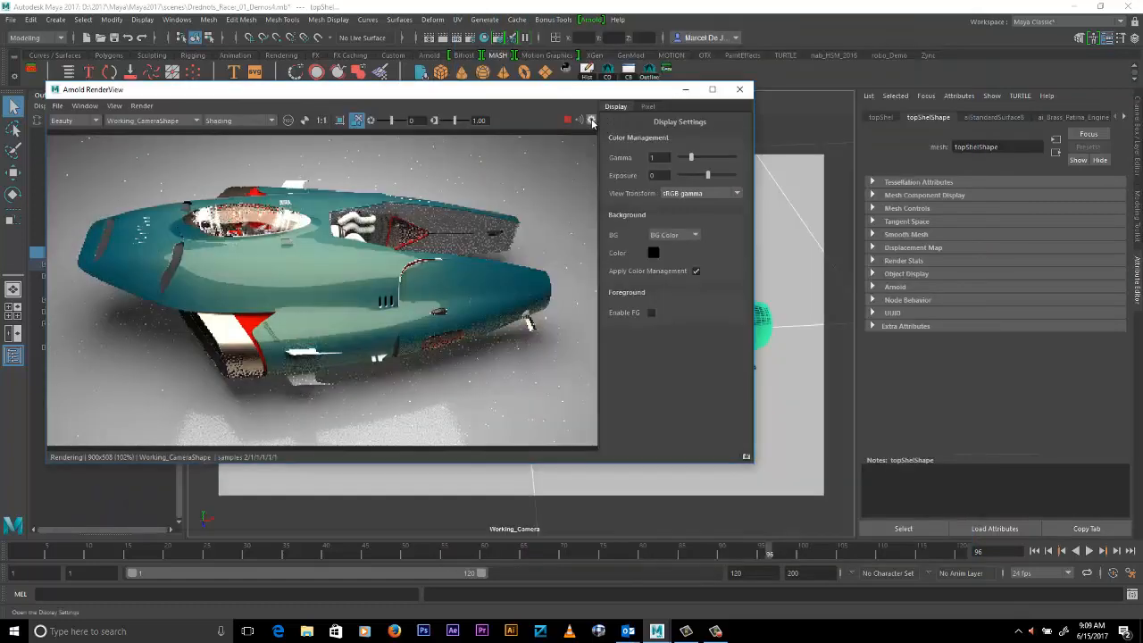
- Capture a snapshot of the green racer render and enable the use of a snapshots folder
click(746, 458)
mouse_move(562, 93)
mouse_down()
mouse_move(571, 84)
mouse_move(643, 293)
mouse_move(572, 83)
mouse_up()
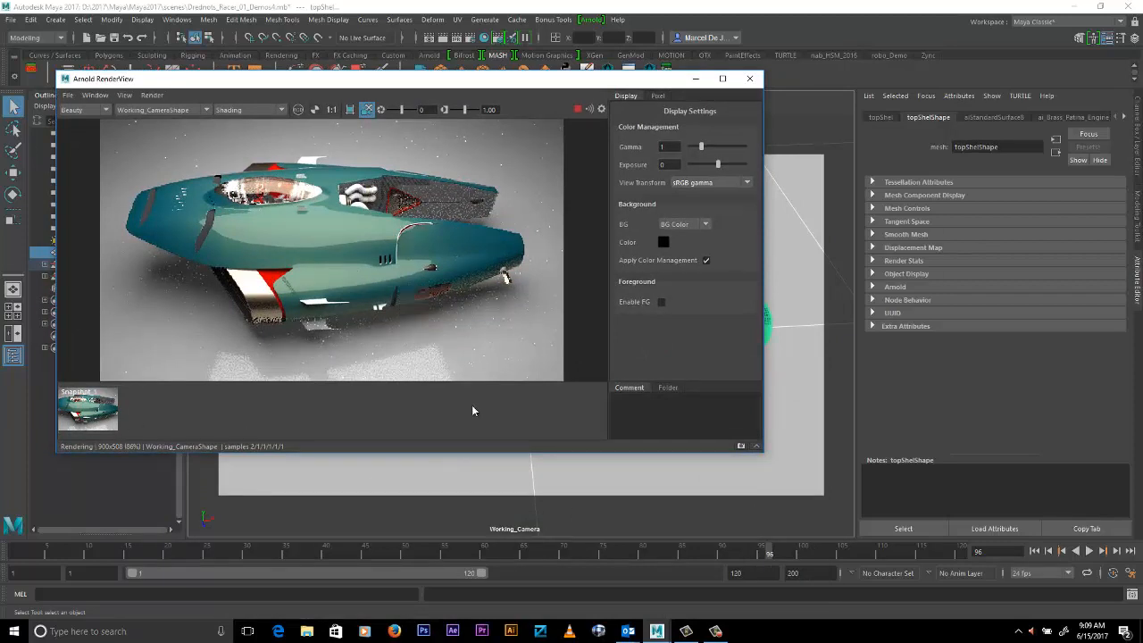
click(672, 389)
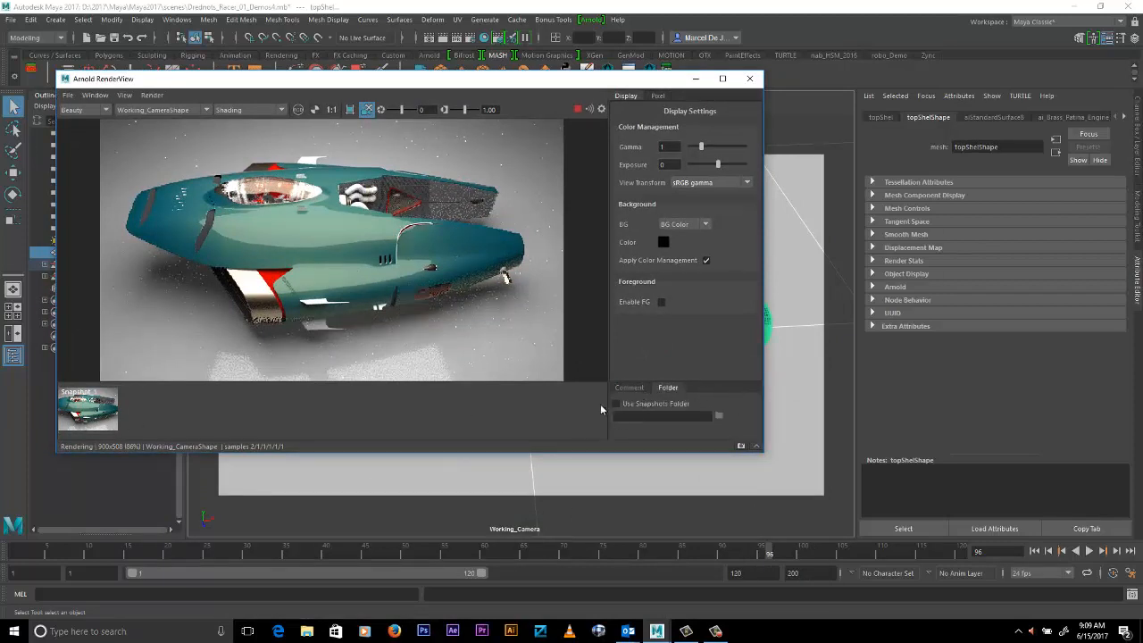
click(616, 403)
- Choose Maya2017/images/snapshots as the snapshots folder and copy the current snapshot into it
click(718, 416)
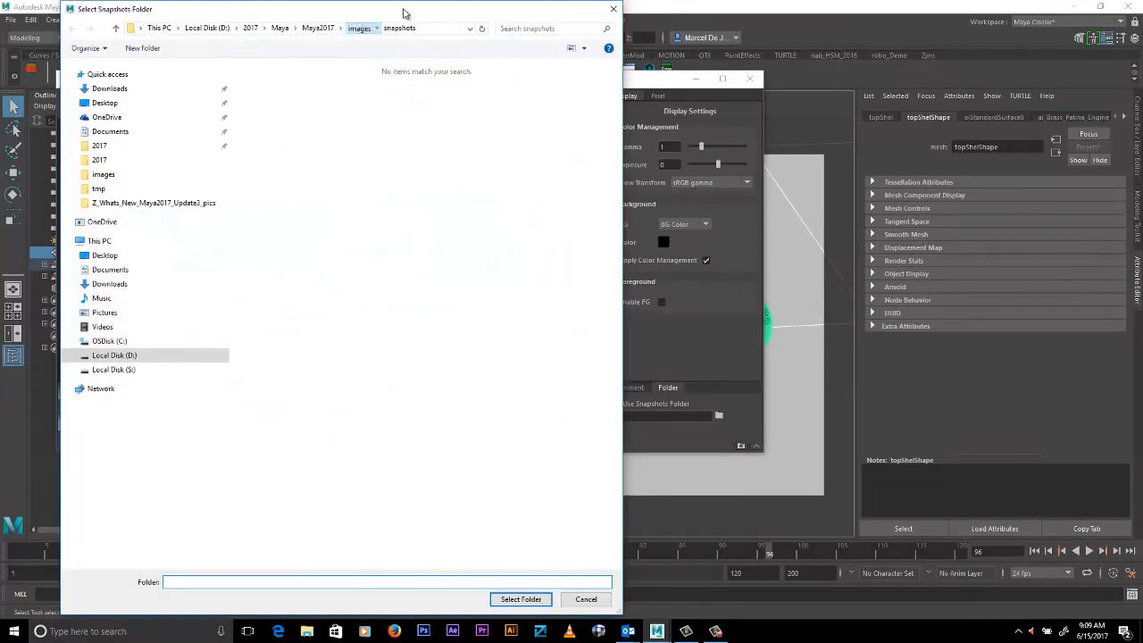
click(359, 27)
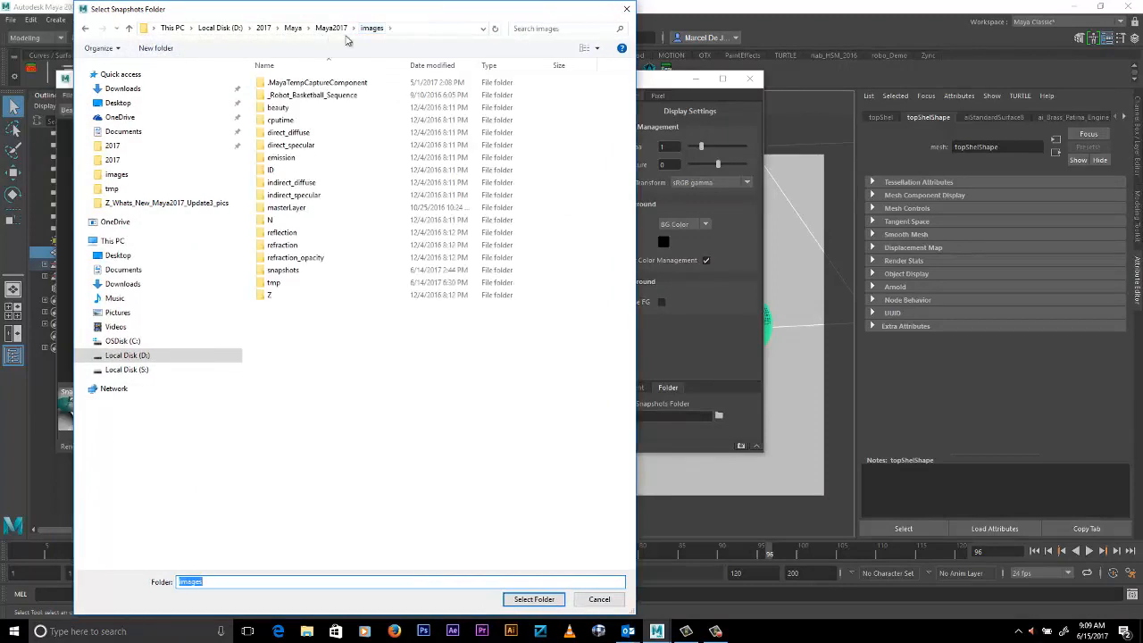
click(290, 271)
click(534, 599)
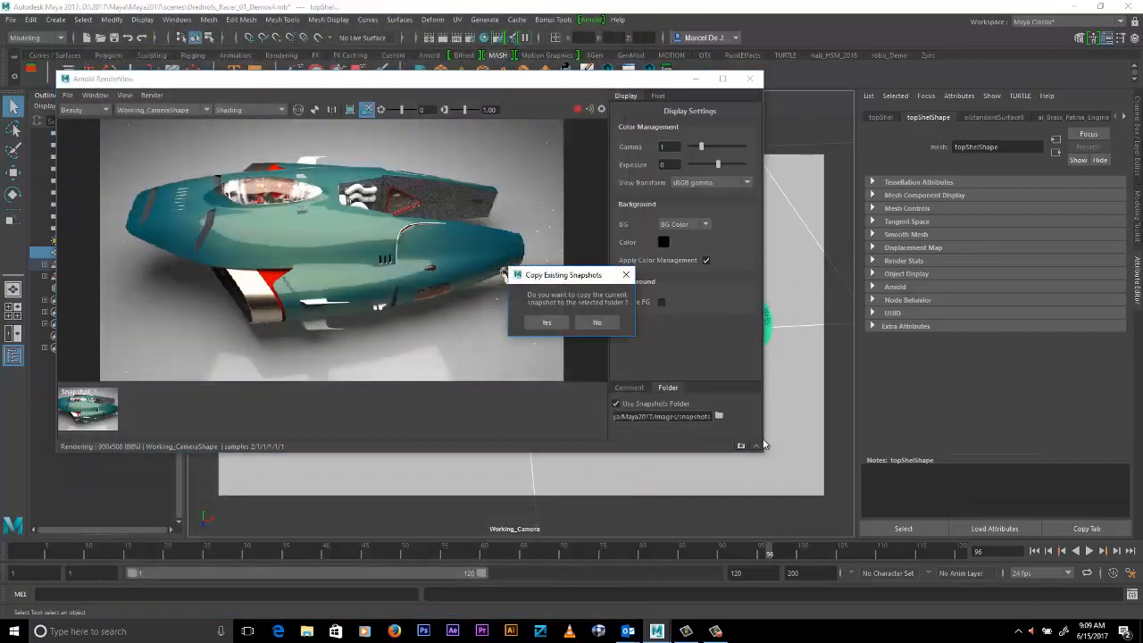
click(548, 323)
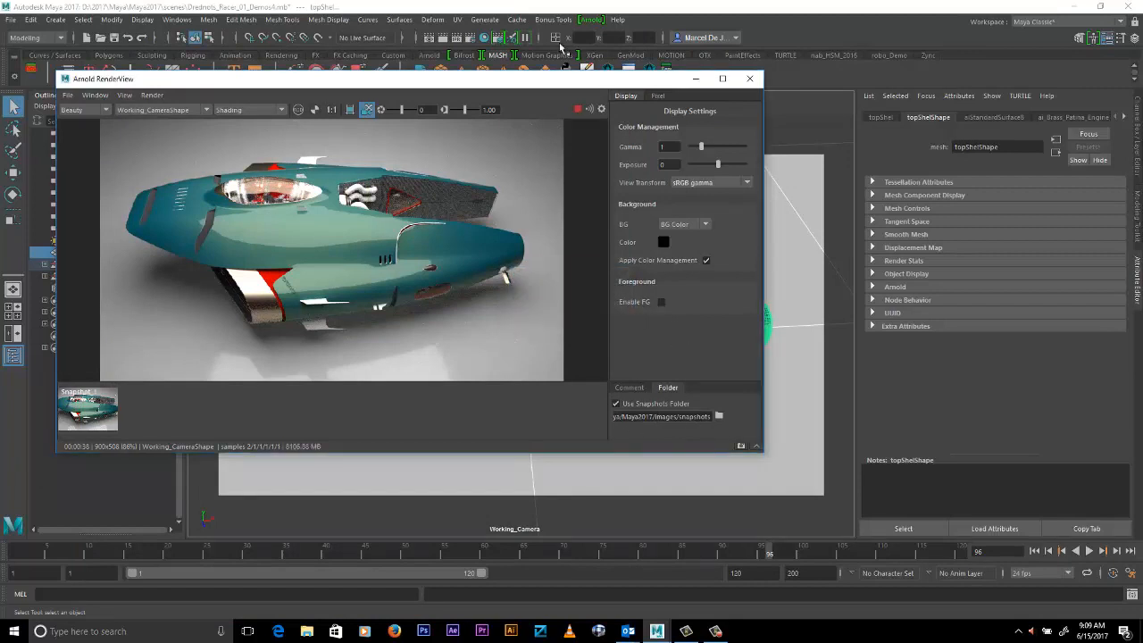
- Replace the settings of the top shell's aiStandardSurface shader with the Two_Tone_Car_Paint preset
drag(539, 82, 576, 96)
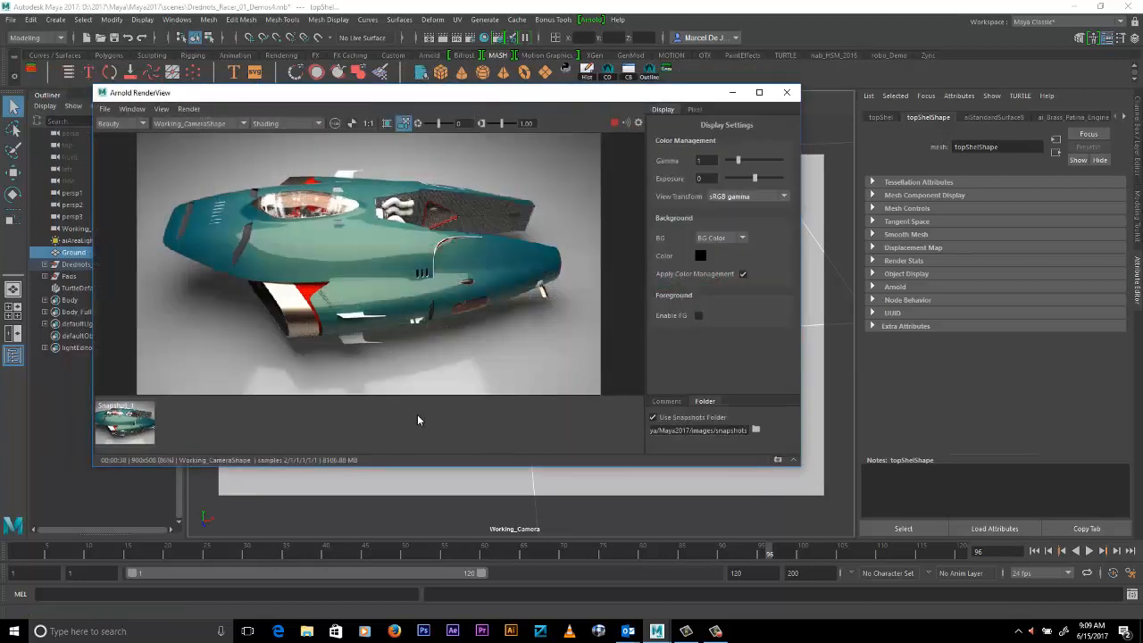
drag(607, 93, 653, 112)
click(991, 117)
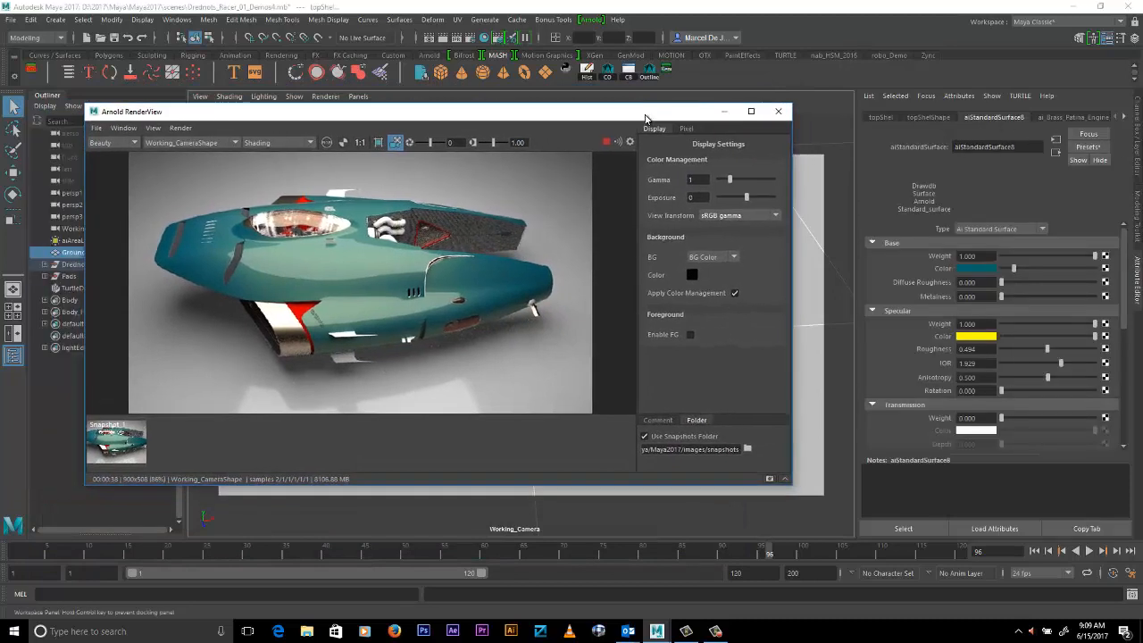
click(1087, 148)
click(1087, 150)
mouse_move(1020, 476)
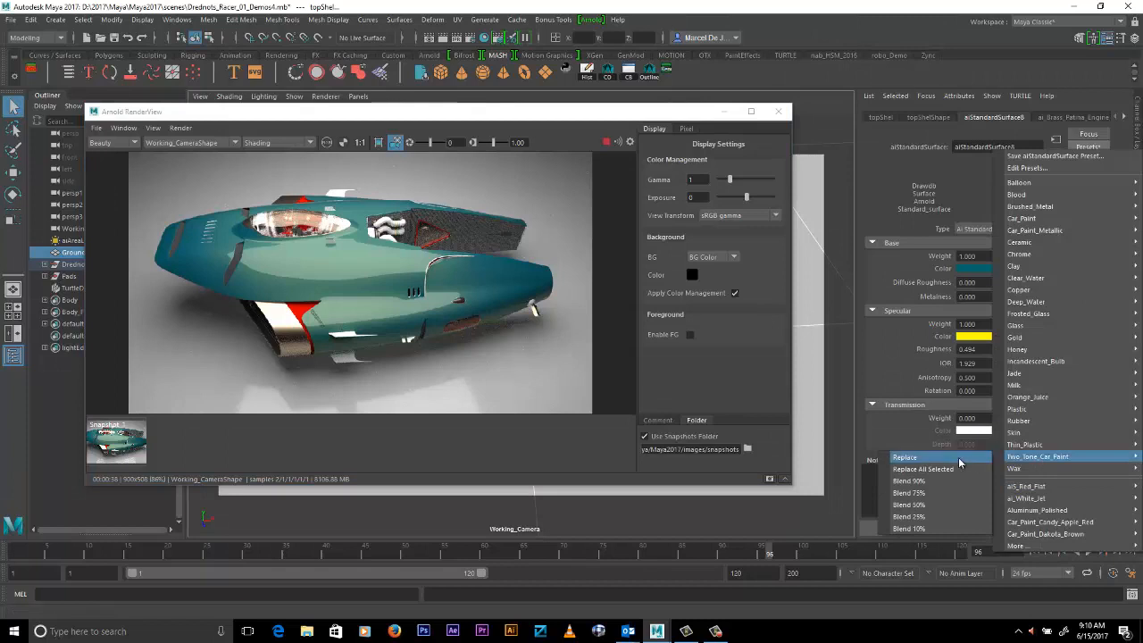
click(986, 468)
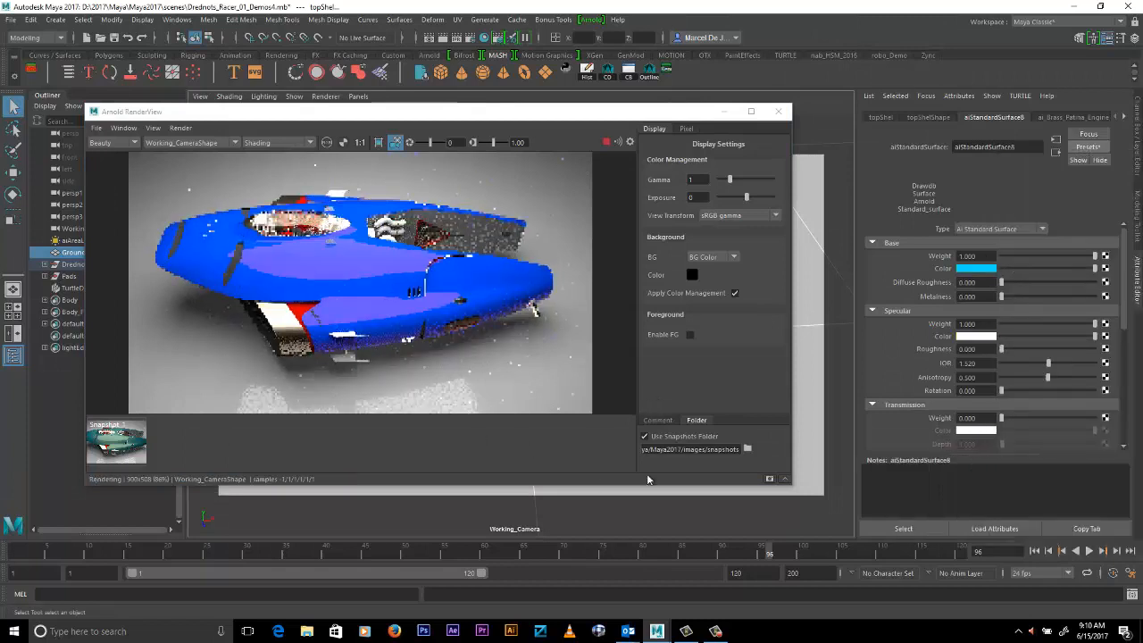
- Capture a second snapshot of the blue racer, then set the first snapshot as A and the second as B
click(770, 480)
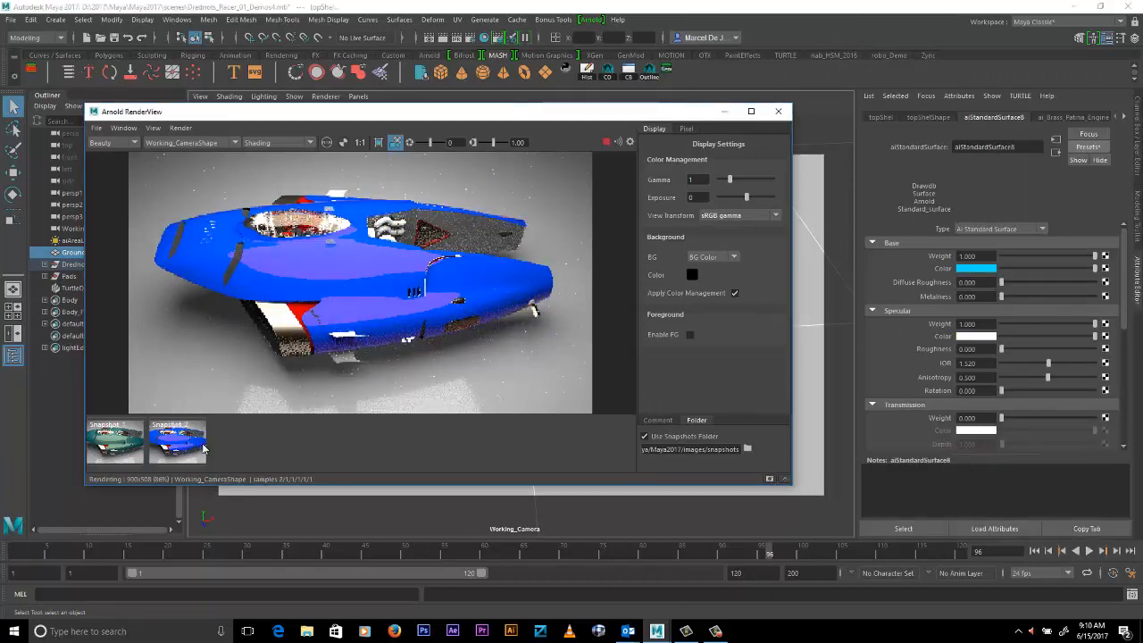
click(106, 454)
right_click(125, 431)
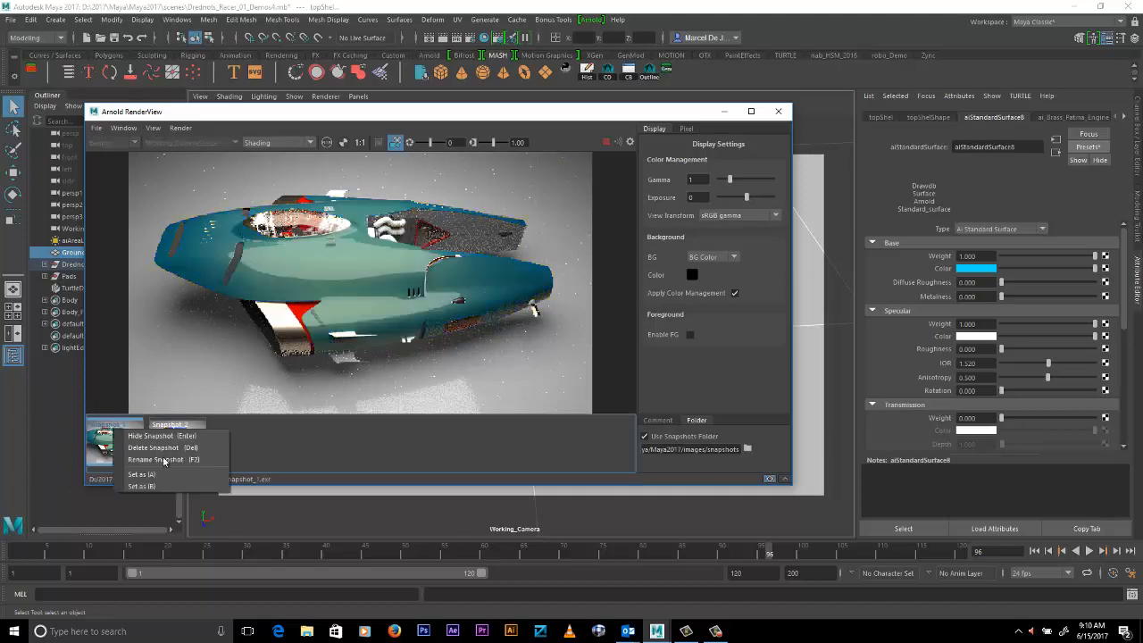
click(161, 474)
right_click(189, 436)
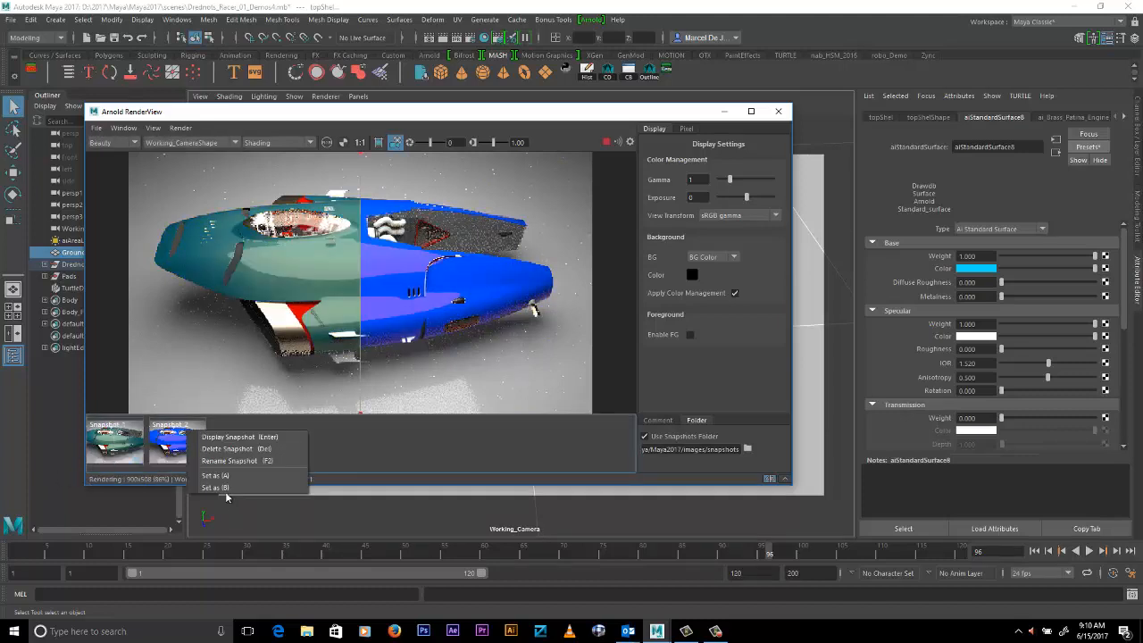
click(219, 488)
- Tilt and shift the A/B wipe line into a diagonal across the racer to compare the two snapshots
drag(366, 158, 431, 153)
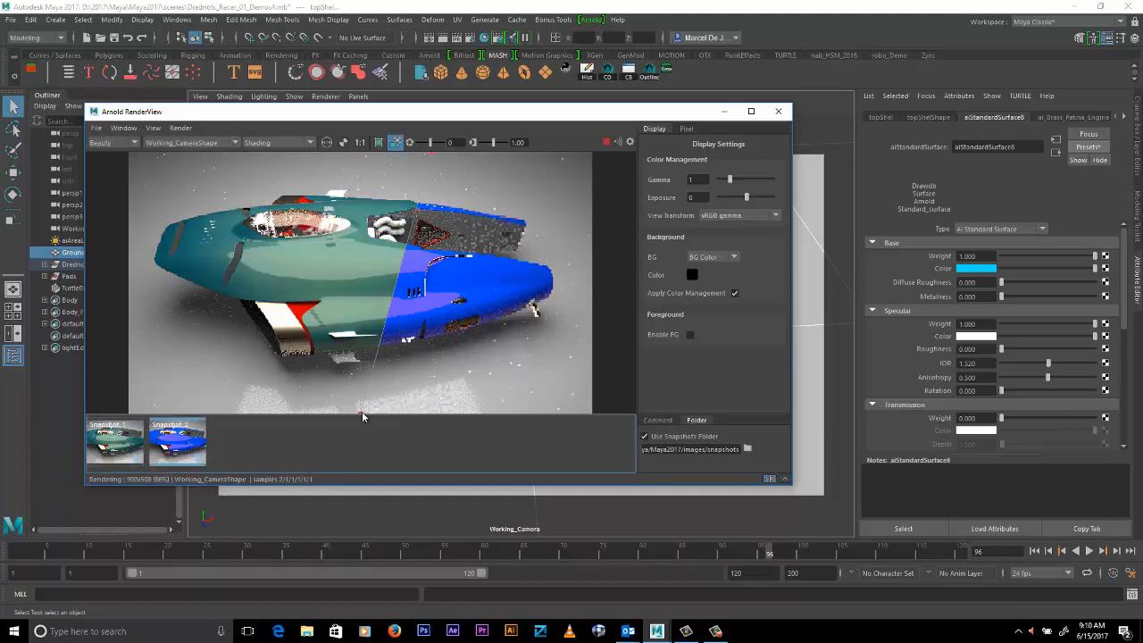
drag(248, 394, 168, 401)
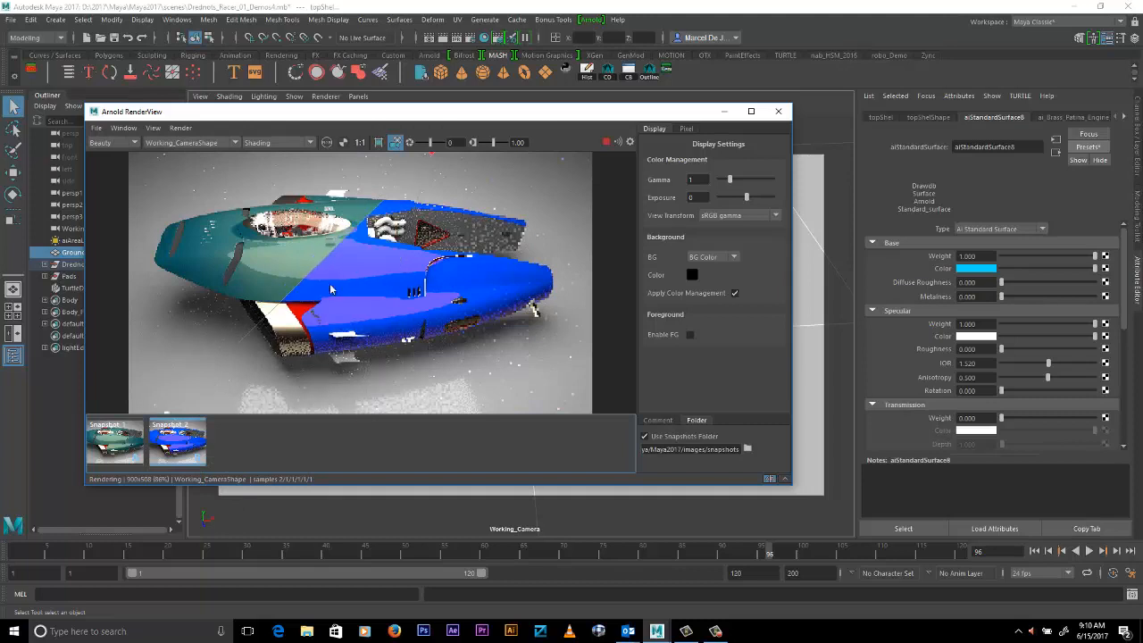
mouse_move(415, 299)
mouse_down()
mouse_move(125, 249)
mouse_move(382, 316)
mouse_move(607, 311)
mouse_move(112, 251)
mouse_move(527, 294)
mouse_move(268, 299)
mouse_move(430, 292)
mouse_up()
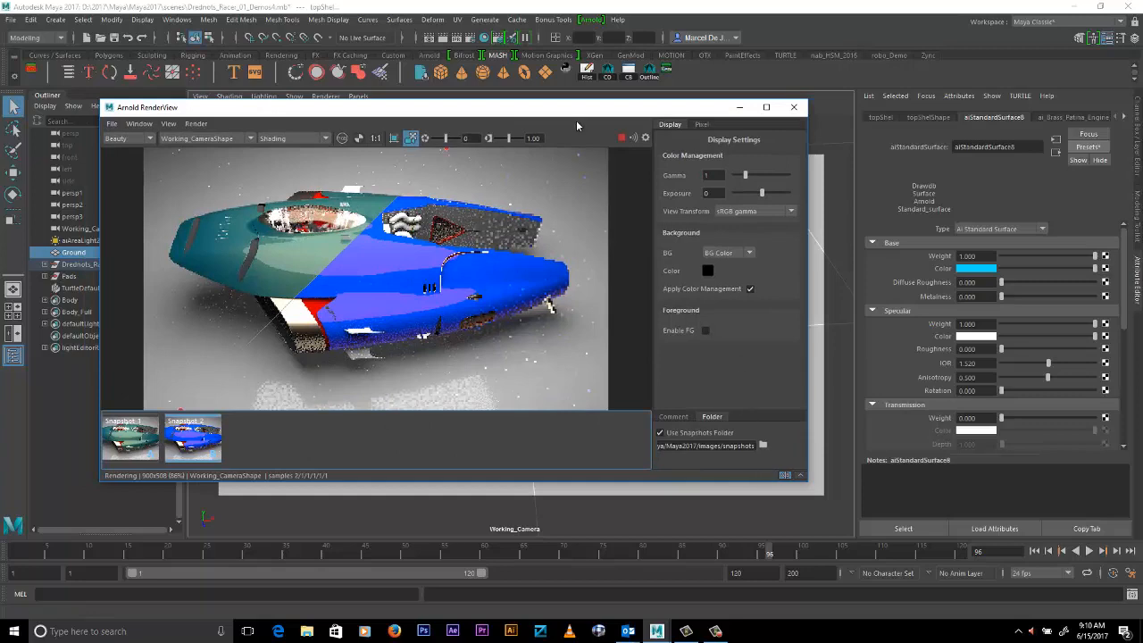
drag(580, 107, 517, 107)
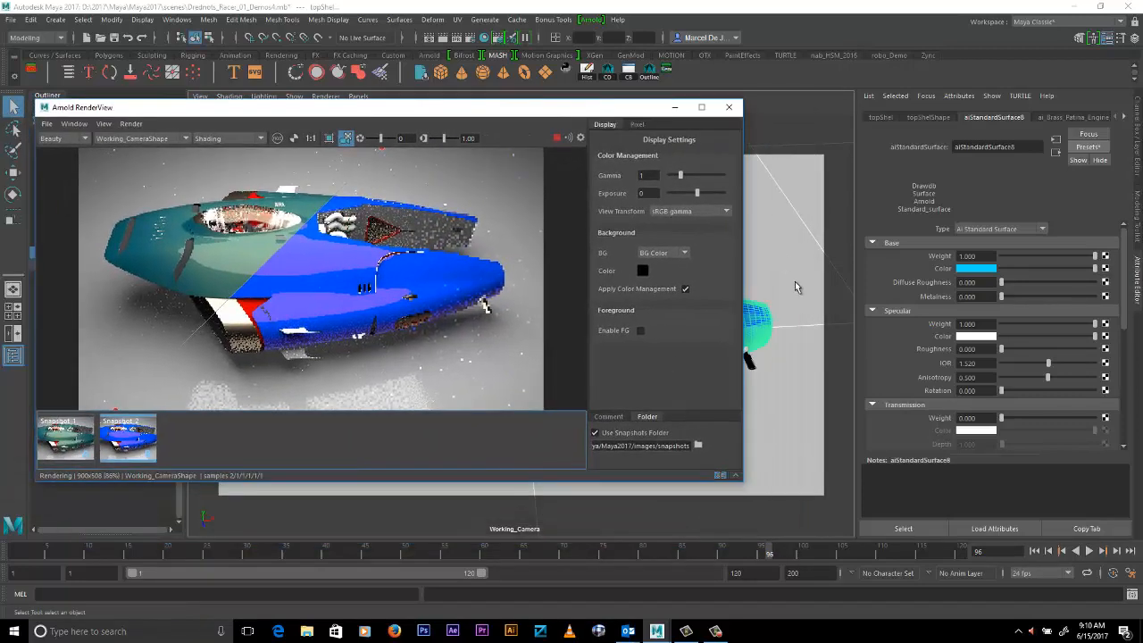
- Turn off the A/B comparison and capture two more snapshots of the blue racer from different camera angles
alt+drag(779, 281, 777, 281)
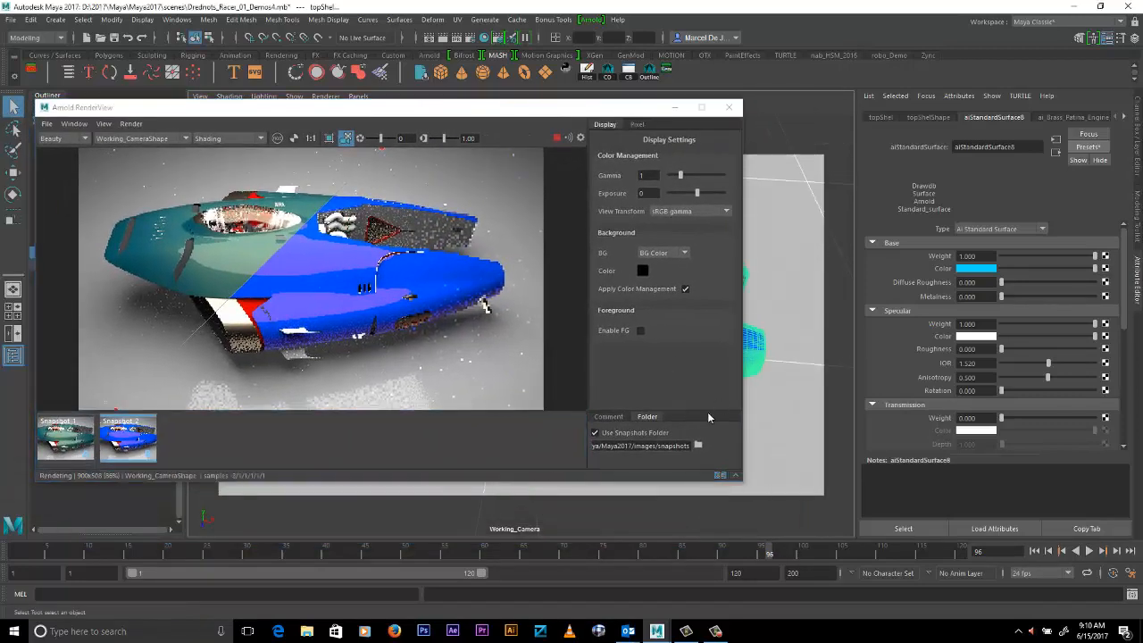
click(715, 477)
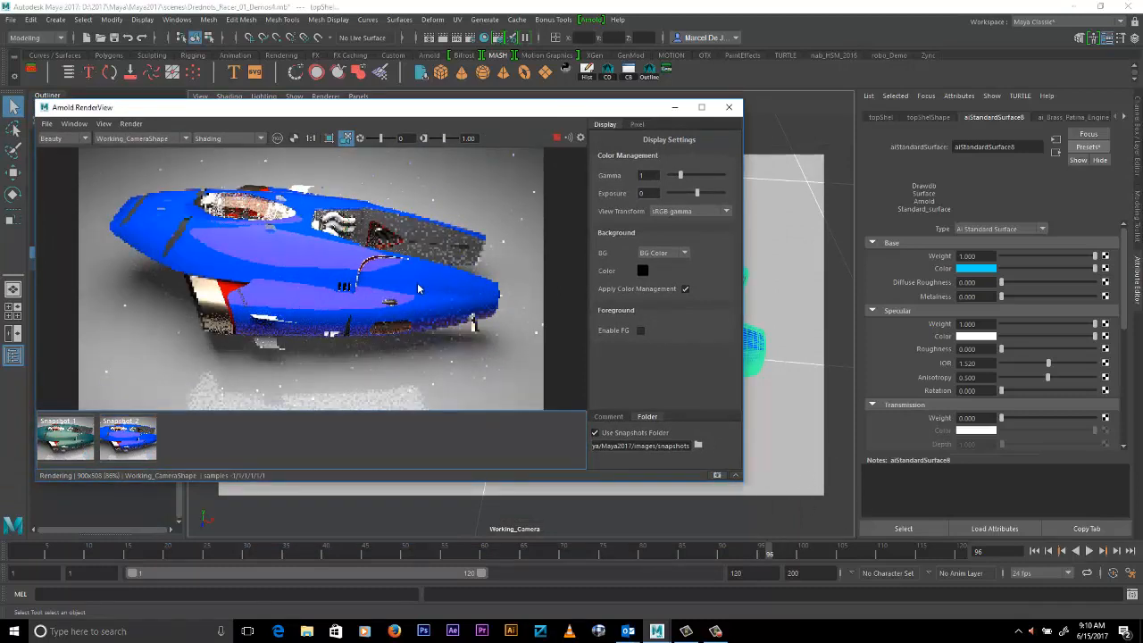
alt+drag(773, 341, 755, 338)
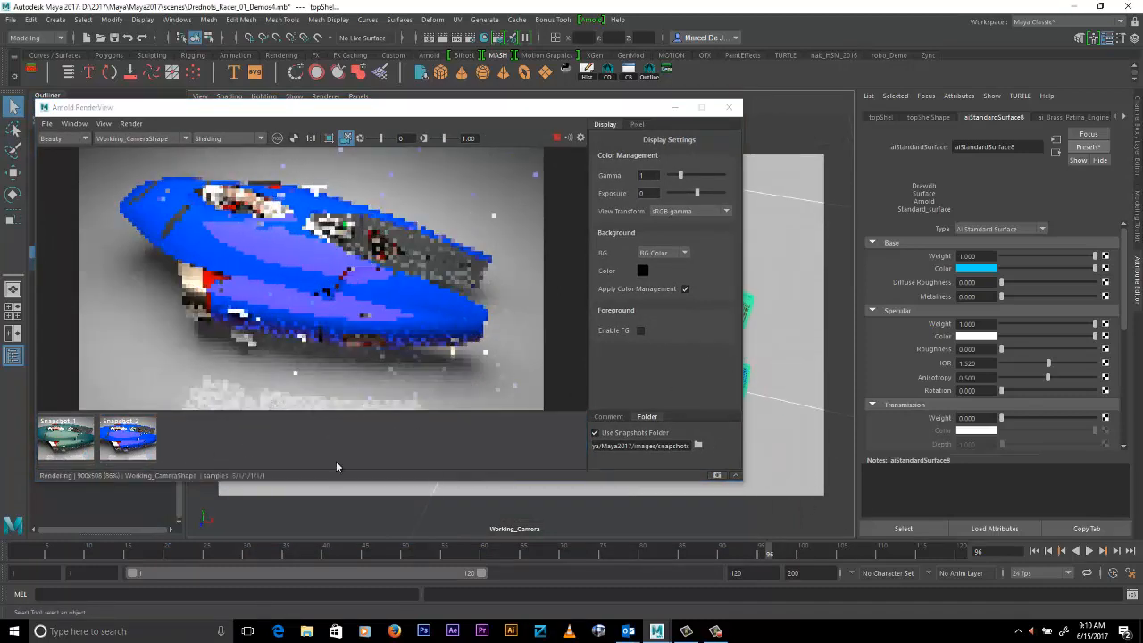
click(716, 474)
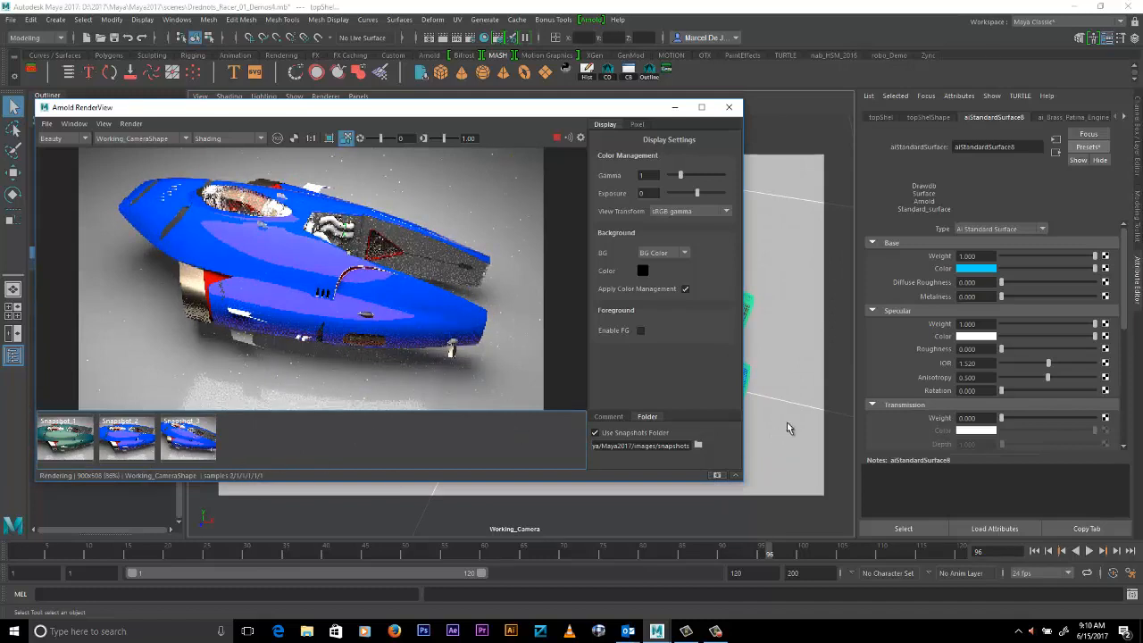
alt+drag(791, 427, 869, 401)
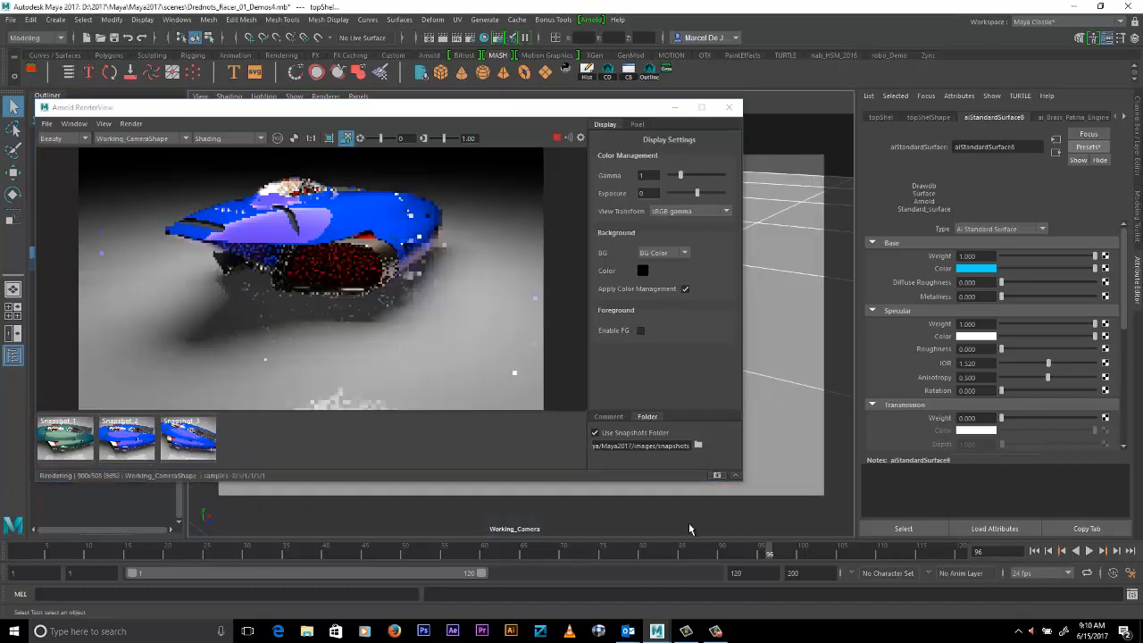
click(717, 475)
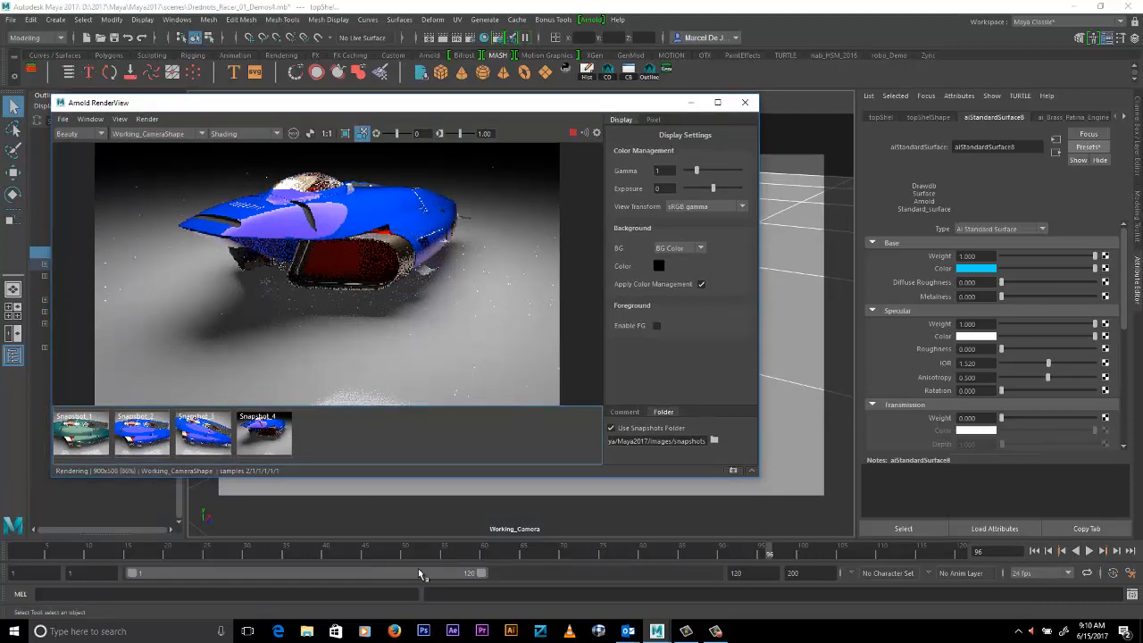
- Switch to File Explorer's snapshots folder, open the four EXR snapshots in RV and scrub through them
click(306, 631)
drag(472, 6, 847, 69)
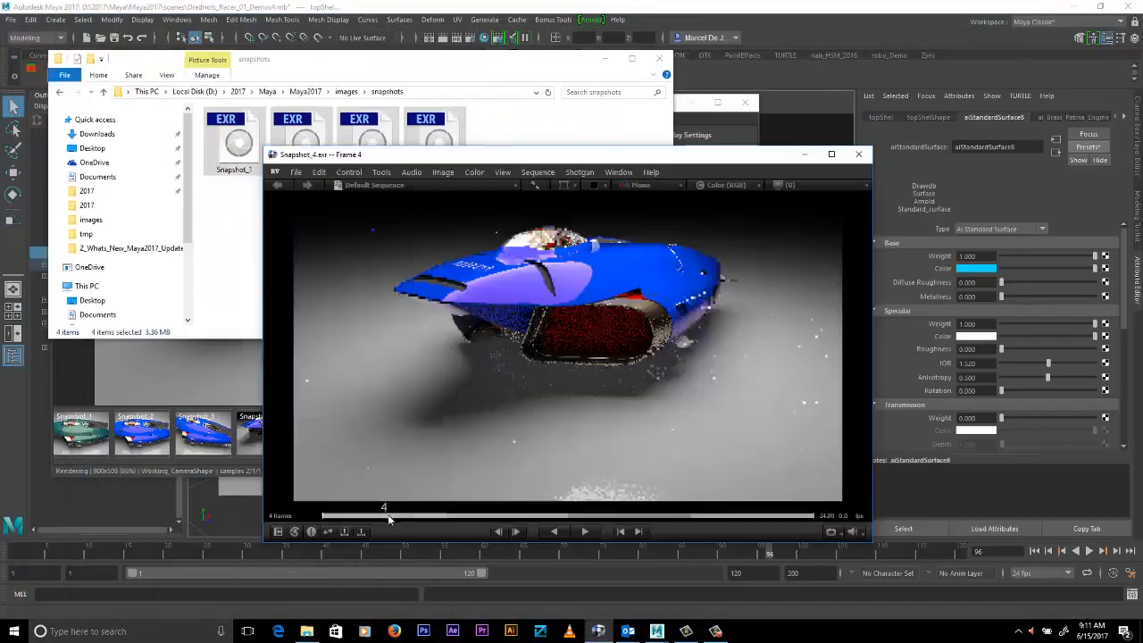
drag(748, 525, 785, 537)
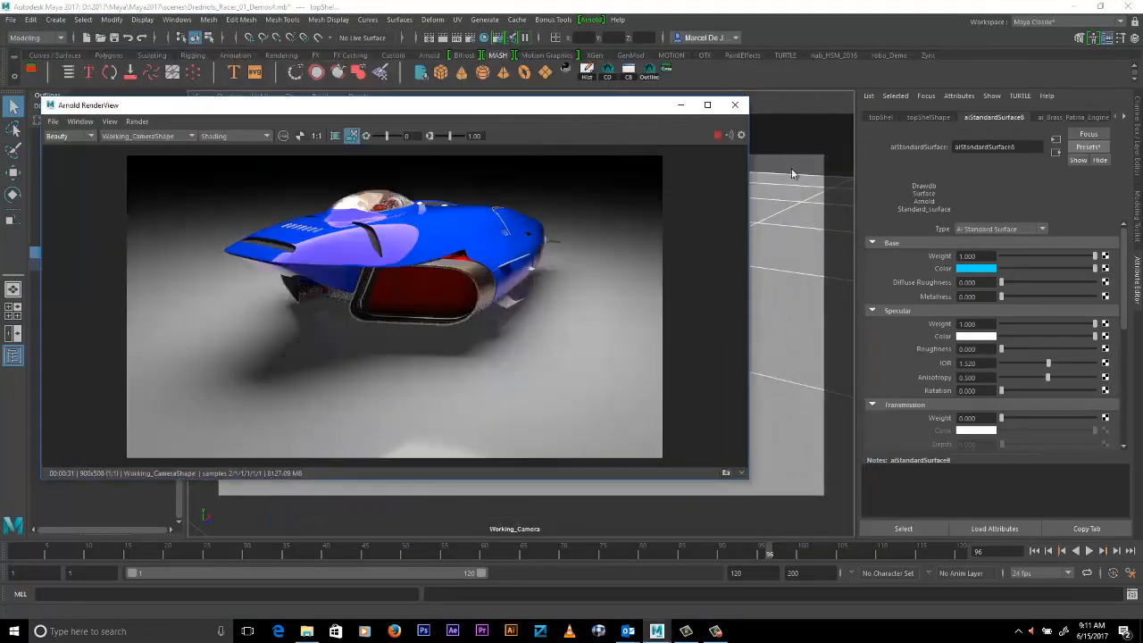
- Narrow the Arnold RenderView window and show the racer render at 1:1 scale
click(717, 135)
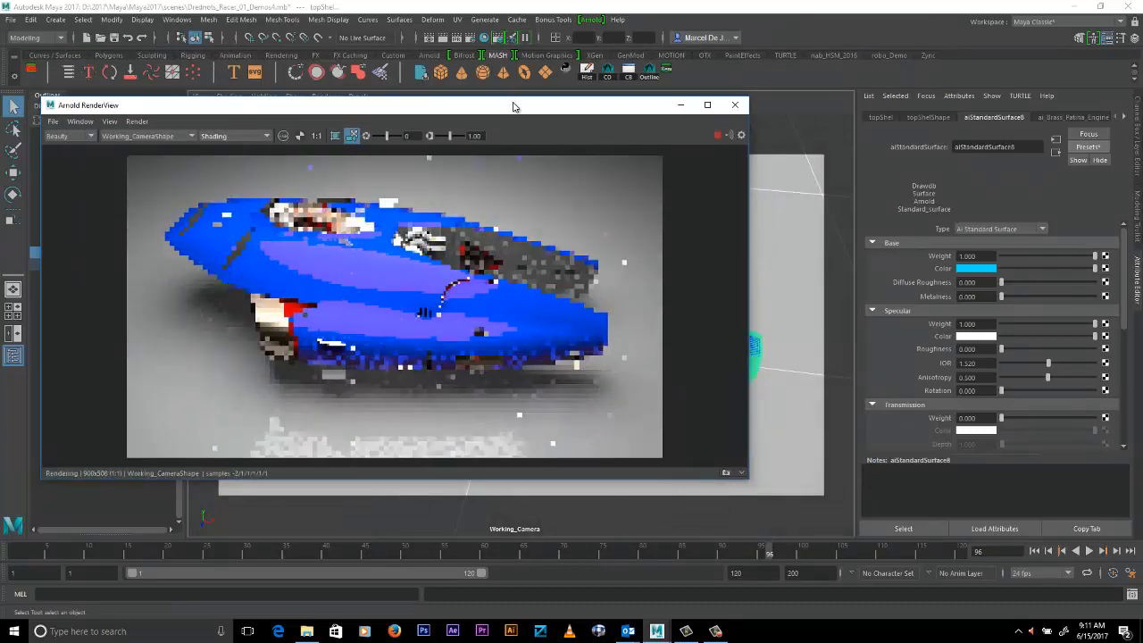
drag(513, 106, 517, 79)
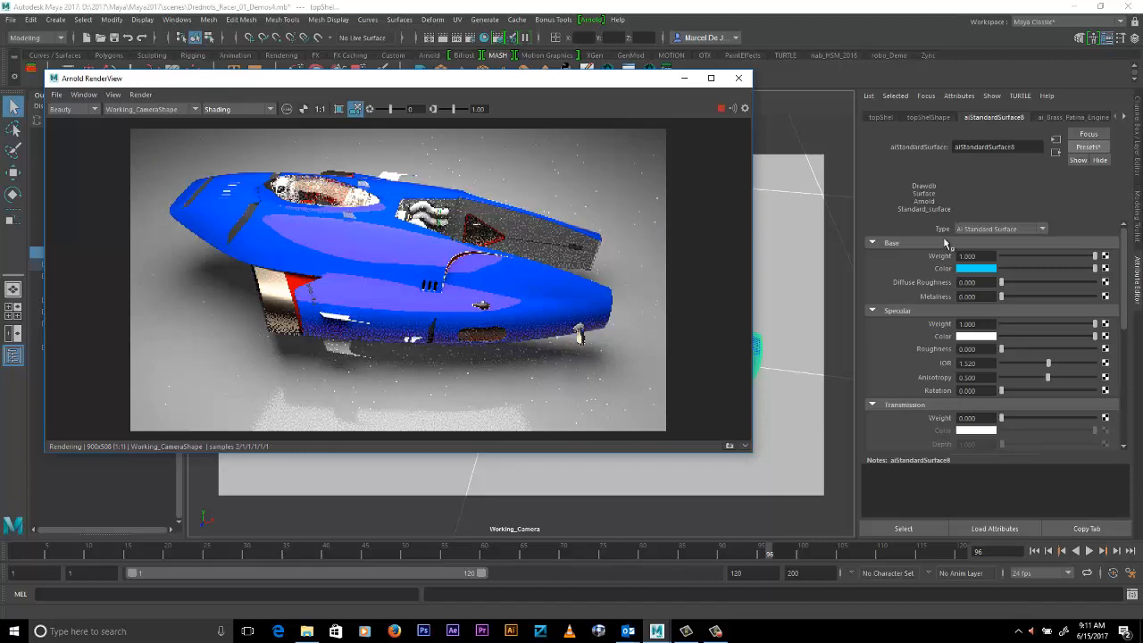
drag(515, 79, 512, 72)
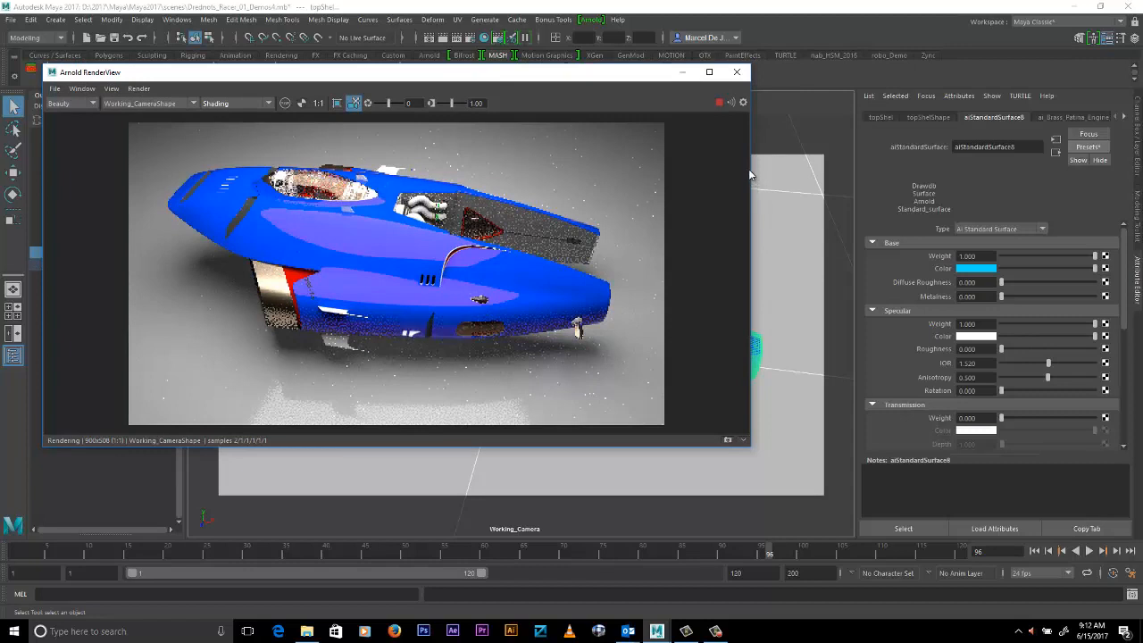
drag(750, 169, 641, 148)
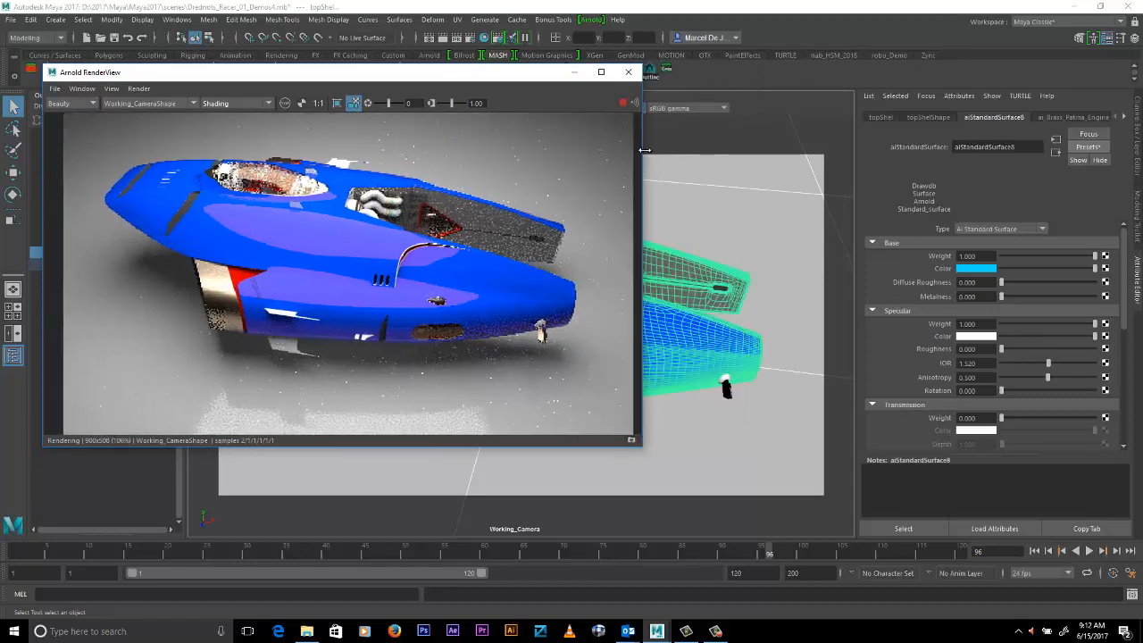
click(318, 104)
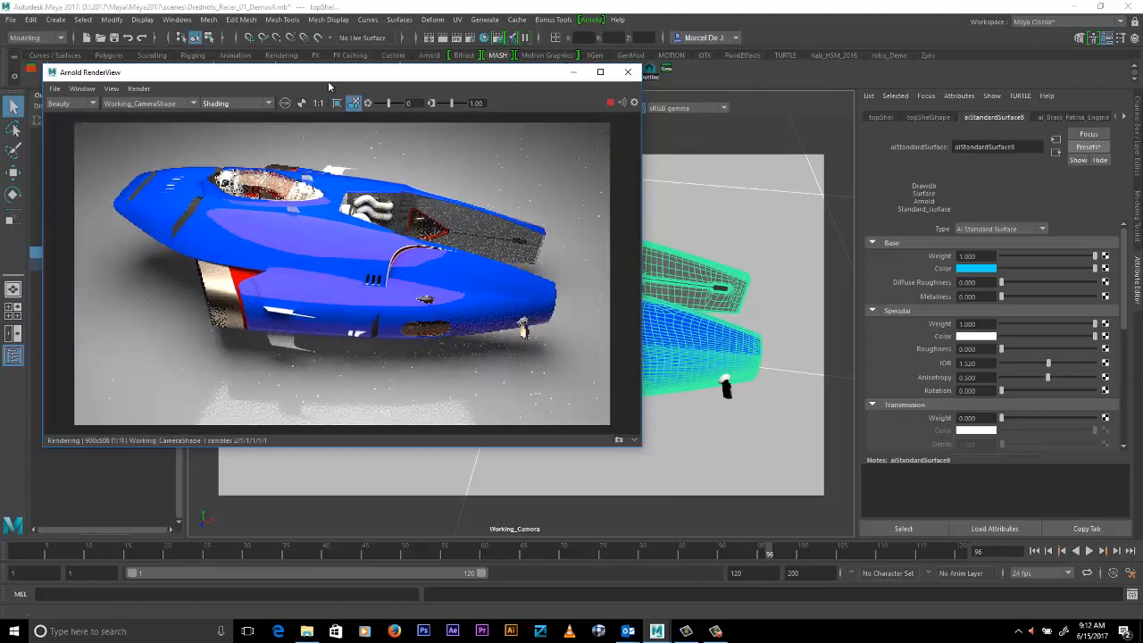
drag(329, 77, 332, 142)
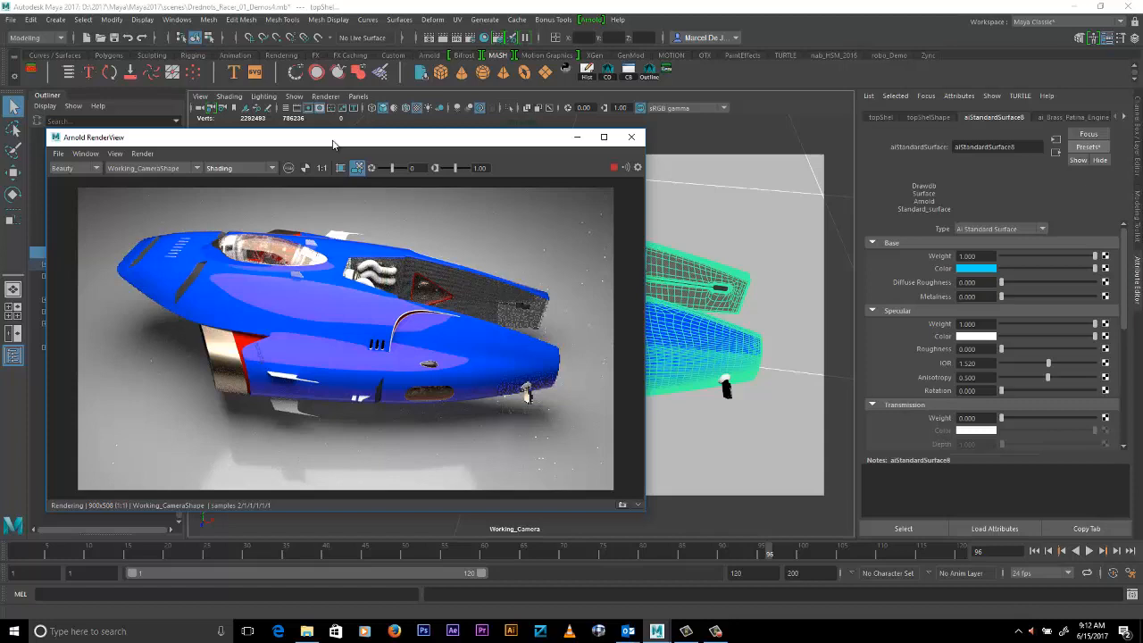
- Open the Render Settings and close the Arnold RenderView
click(469, 38)
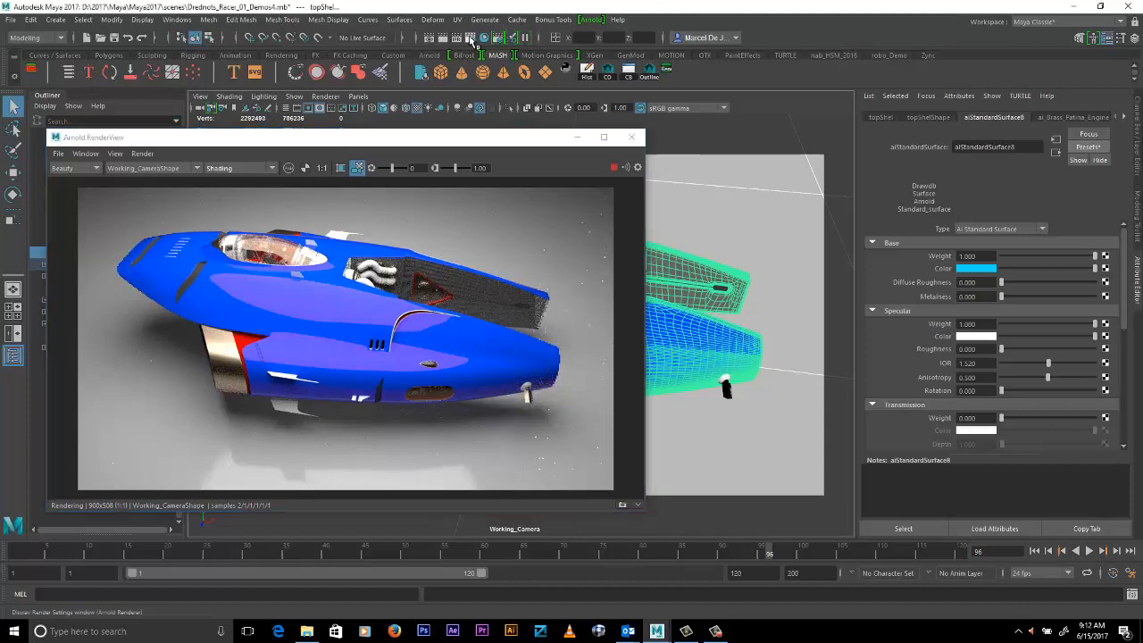
drag(862, 79, 869, 85)
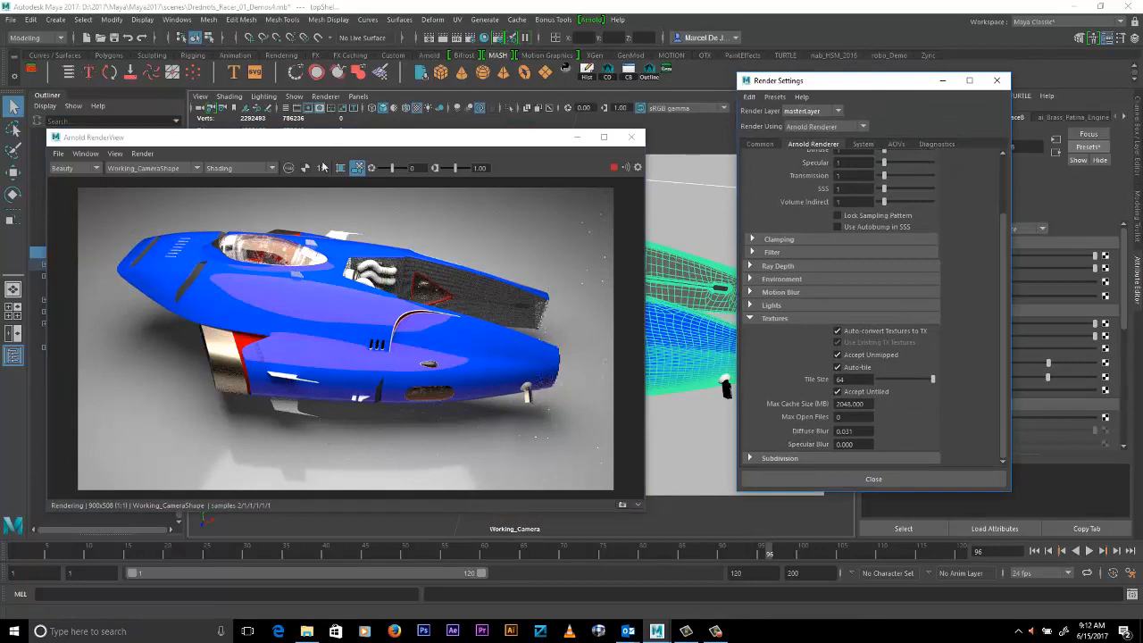
drag(359, 140, 389, 120)
click(662, 116)
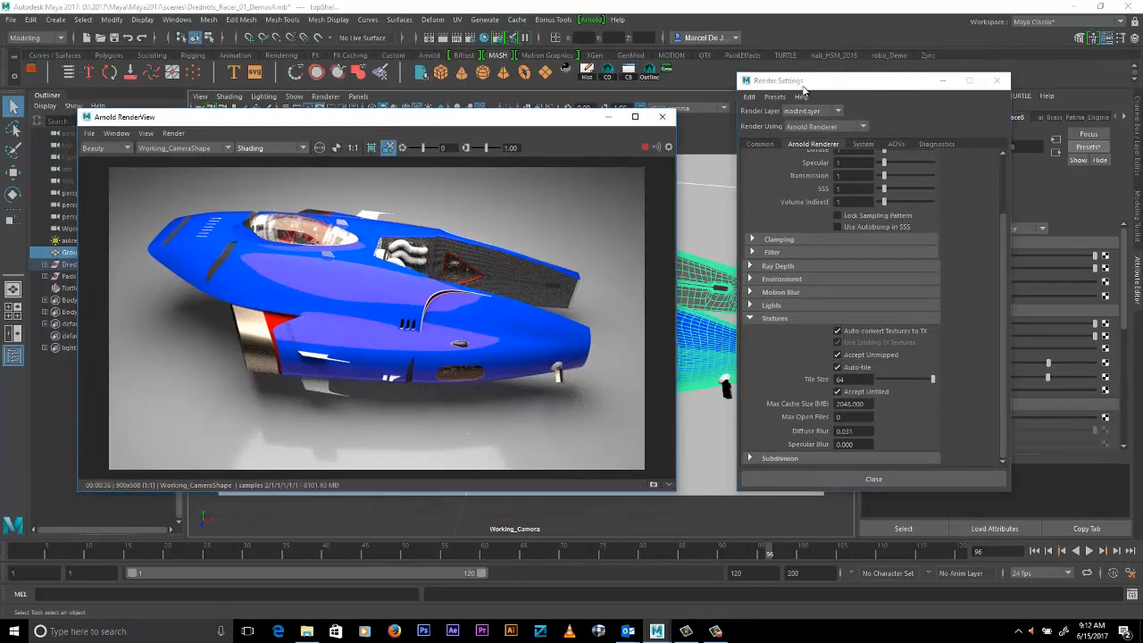
- Hide the Ground_Plain display layer and make the Ground_Pads layer visible
drag(826, 86, 747, 99)
click(1135, 150)
click(988, 443)
drag(988, 442, 987, 453)
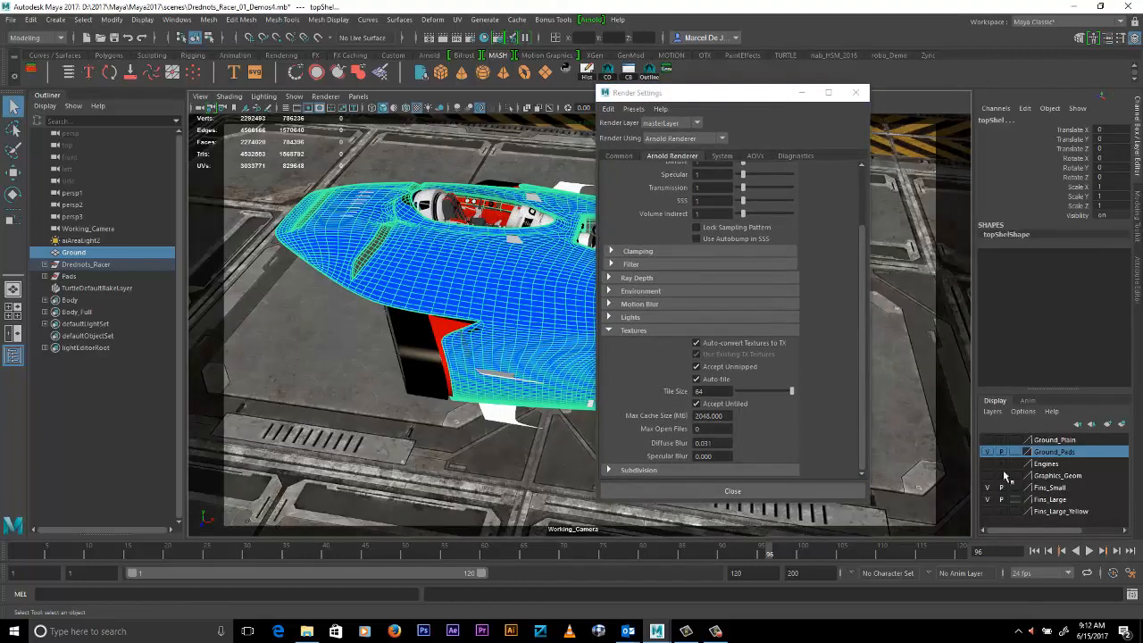
- Bring up the AOV settings in the Render Settings and list the AOVs of the <builtin> group
drag(759, 98, 936, 92)
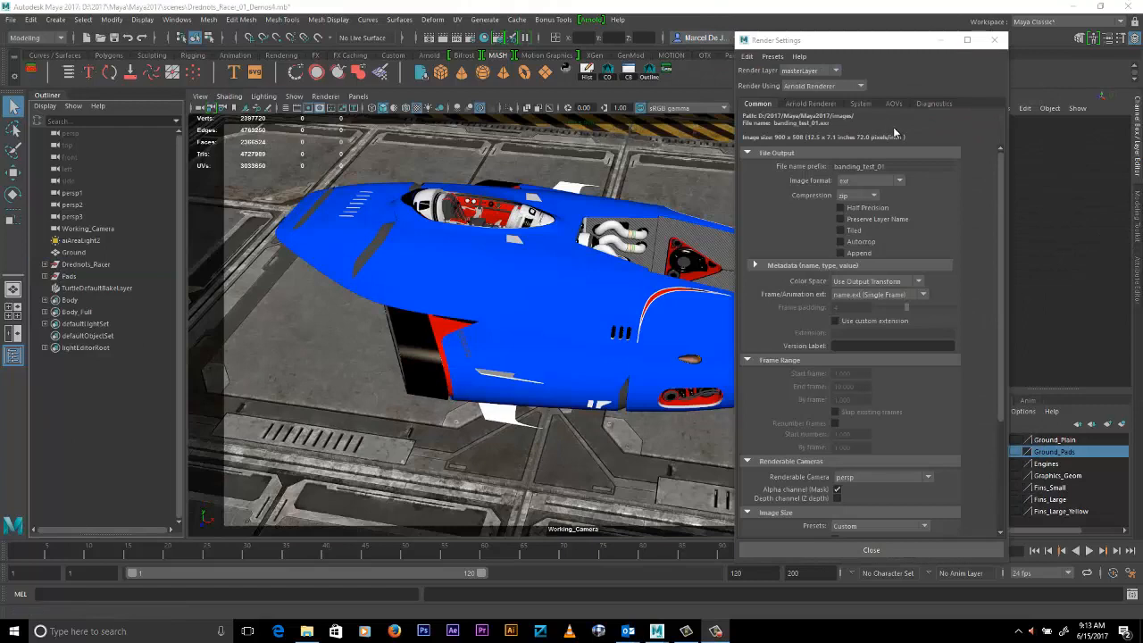
click(894, 102)
drag(890, 40, 877, 37)
click(753, 182)
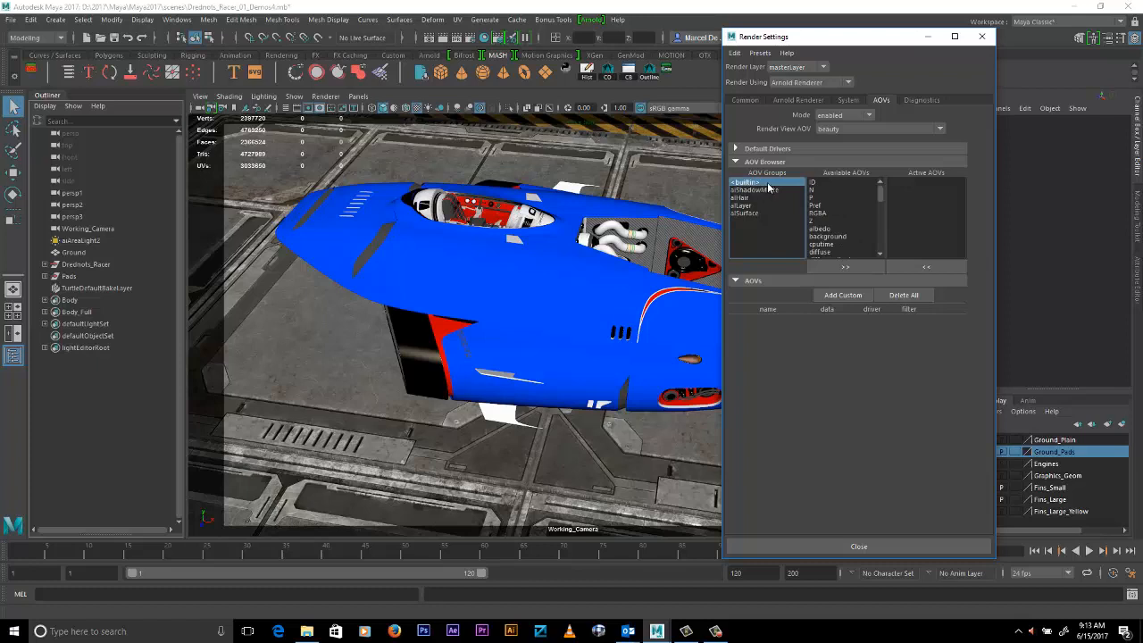
- Activate the builtin AOVs N, Z, albedo, cputime, specular, specular_direct, specular_indirect and transmission
click(817, 190)
ctrl+click(831, 221)
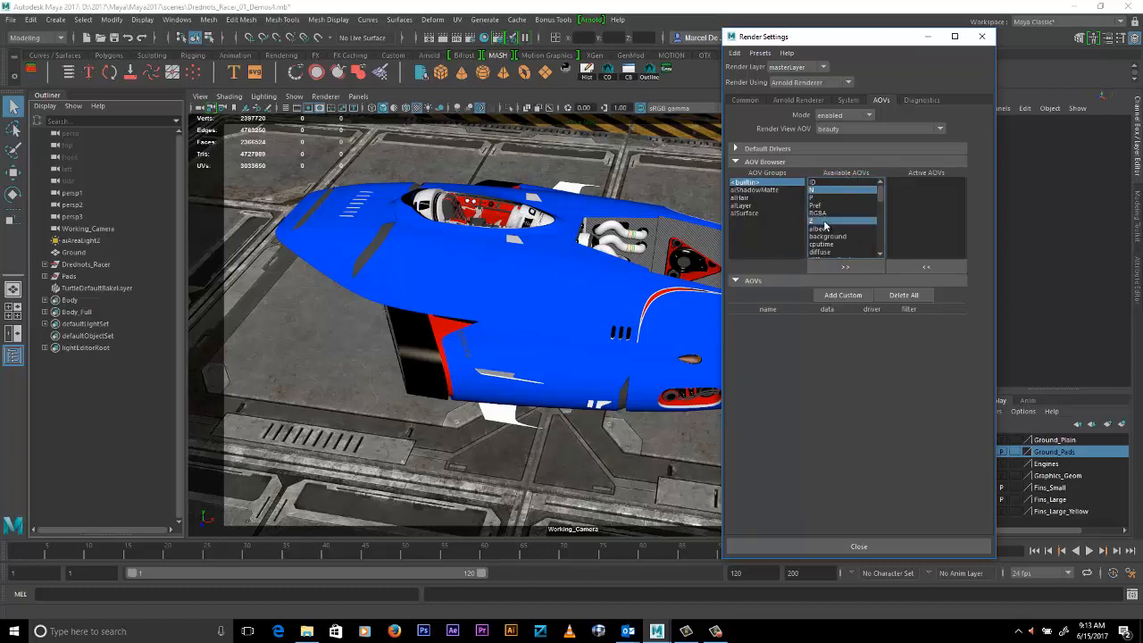
ctrl+click(831, 229)
drag(883, 199, 883, 207)
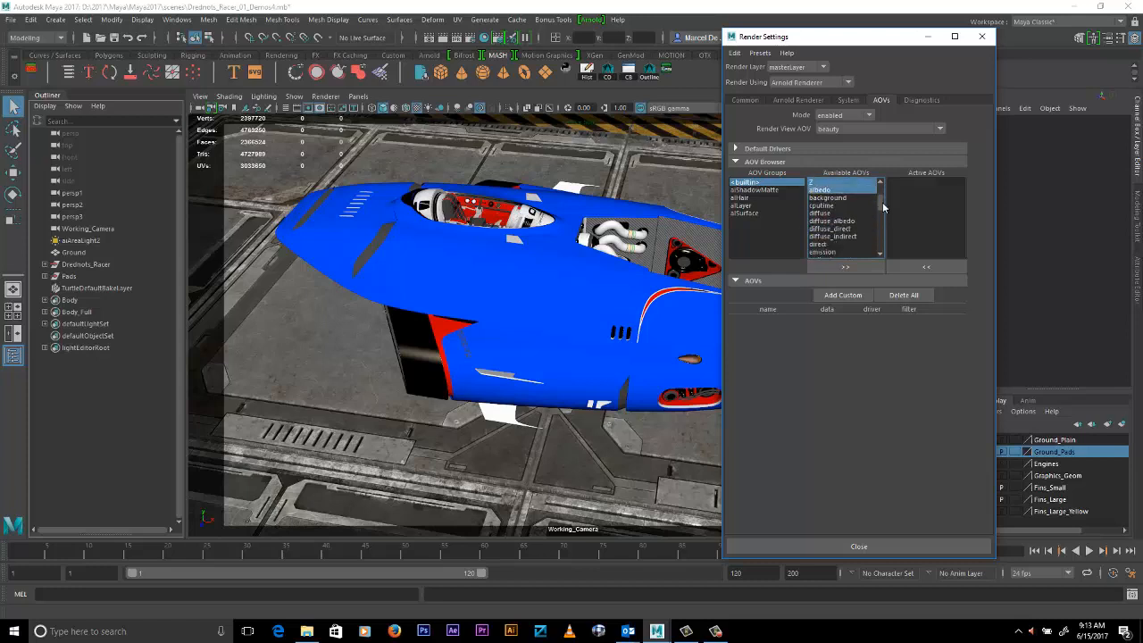
ctrl+click(835, 206)
drag(881, 207, 872, 270)
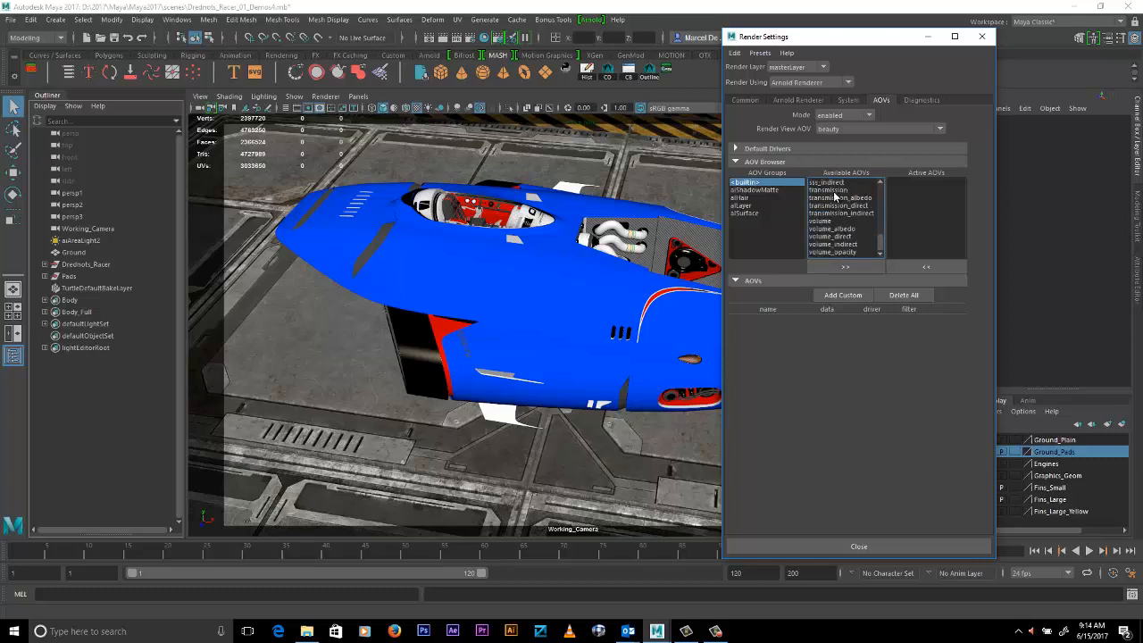
ctrl+click(835, 191)
scroll(881, 239, up, 4)
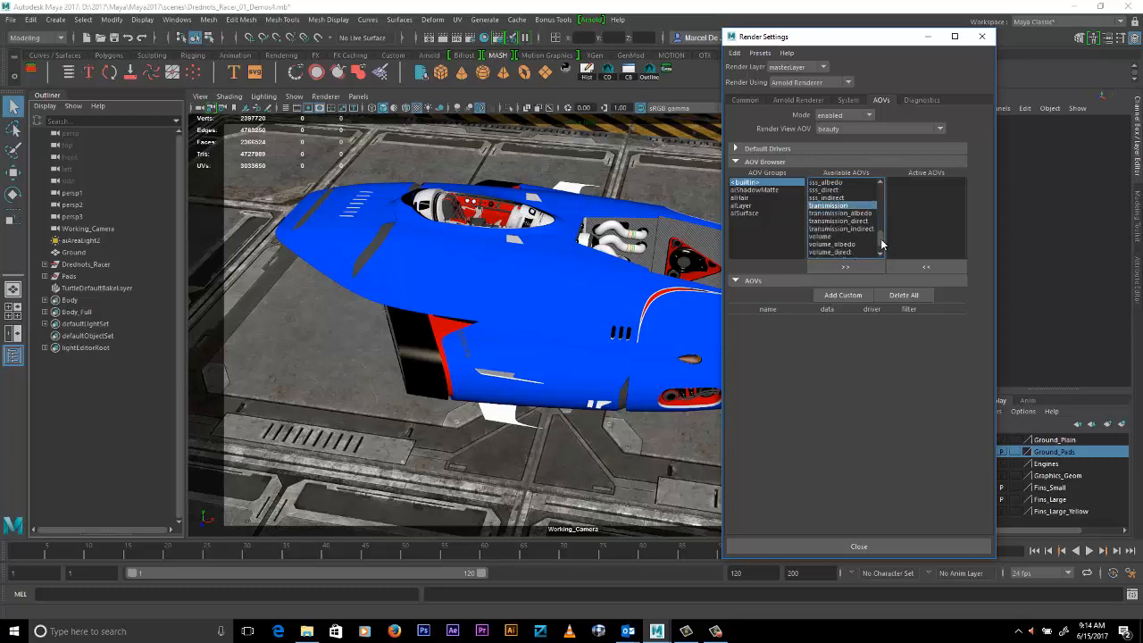
ctrl+click(866, 205)
ctrl+click(871, 221)
ctrl+click(874, 228)
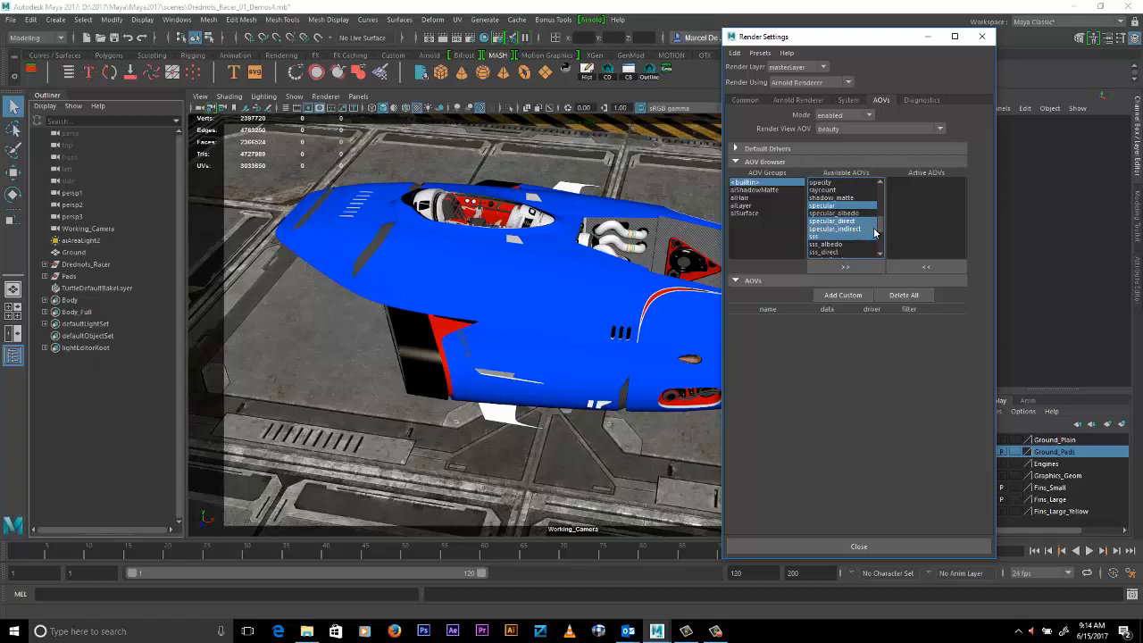
ctrl+click(829, 237)
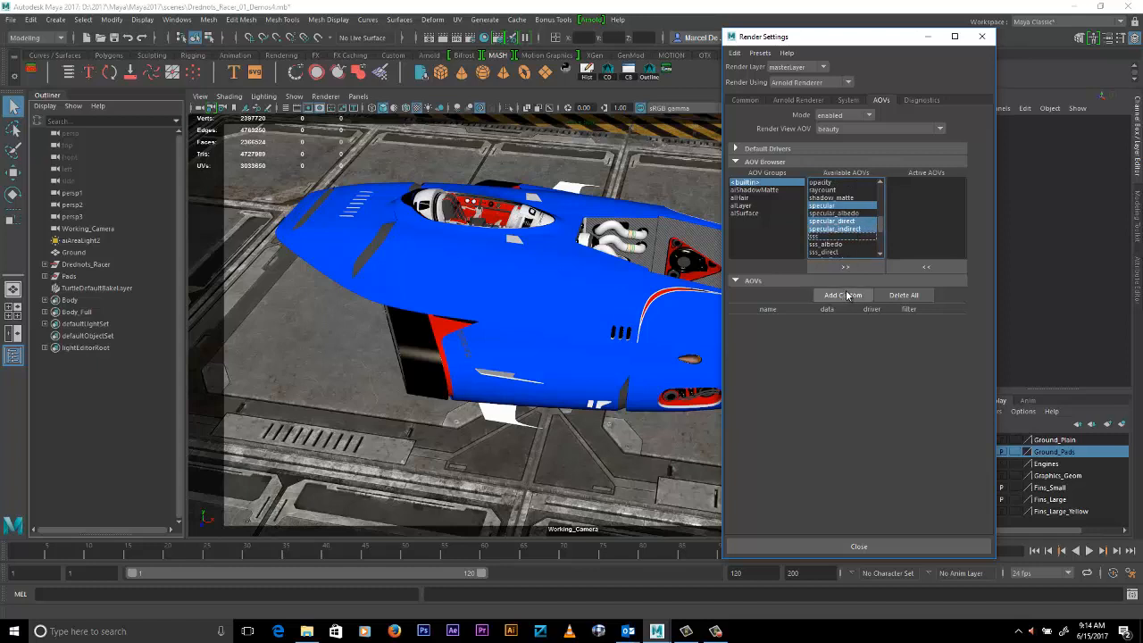
click(845, 266)
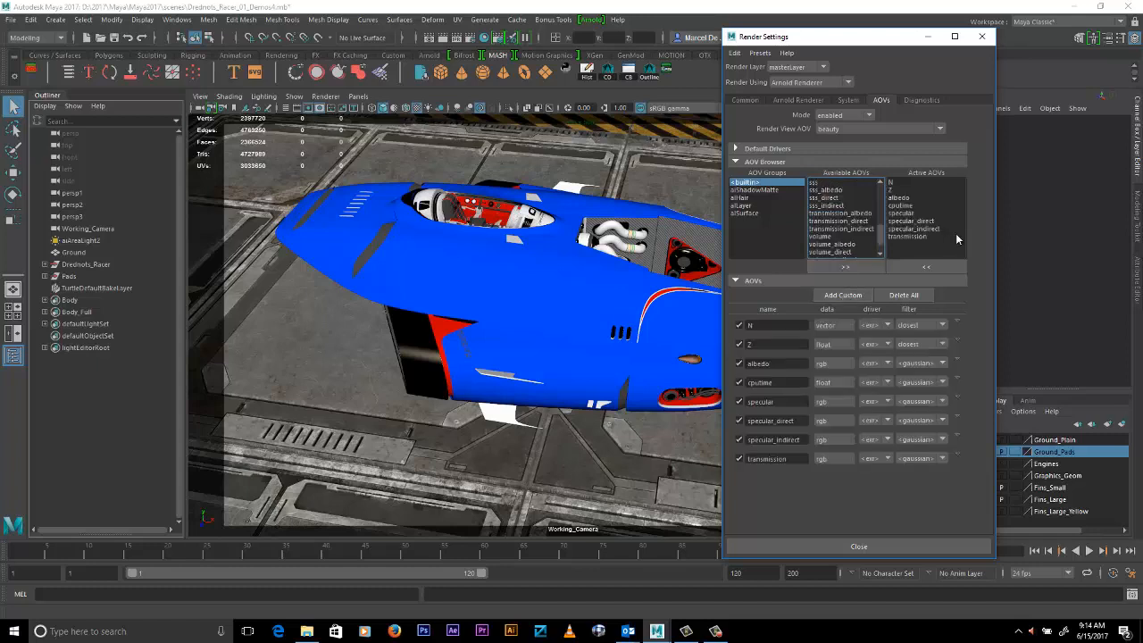
- Check the file output's image format, and examine the filter and driver options available for the N AOV
drag(863, 51, 882, 47)
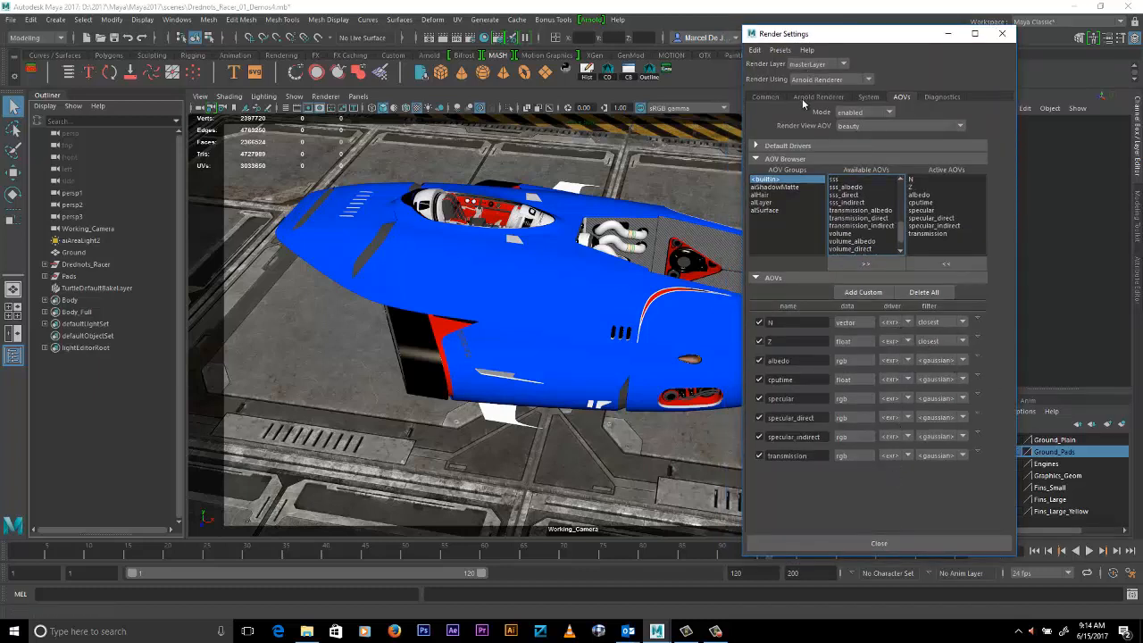
click(776, 98)
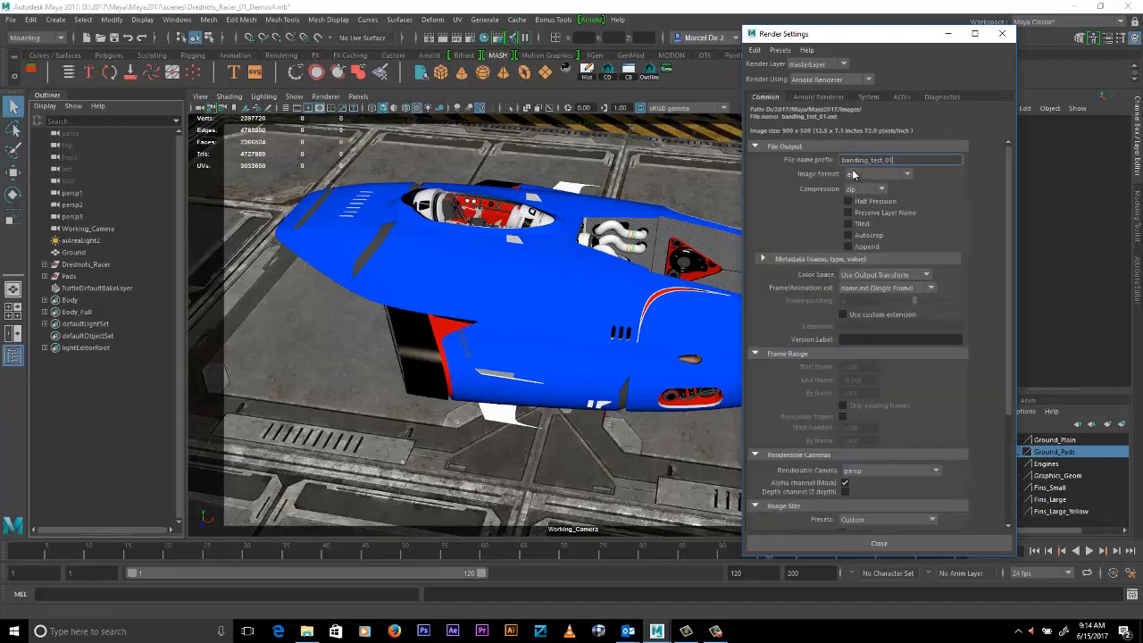
click(902, 97)
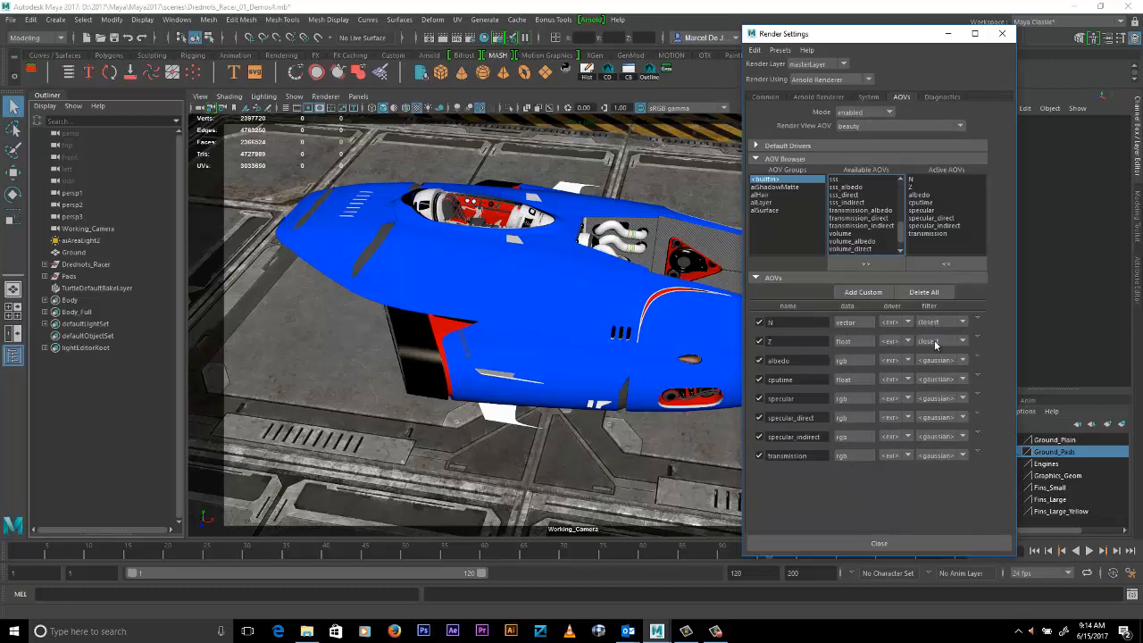
click(962, 322)
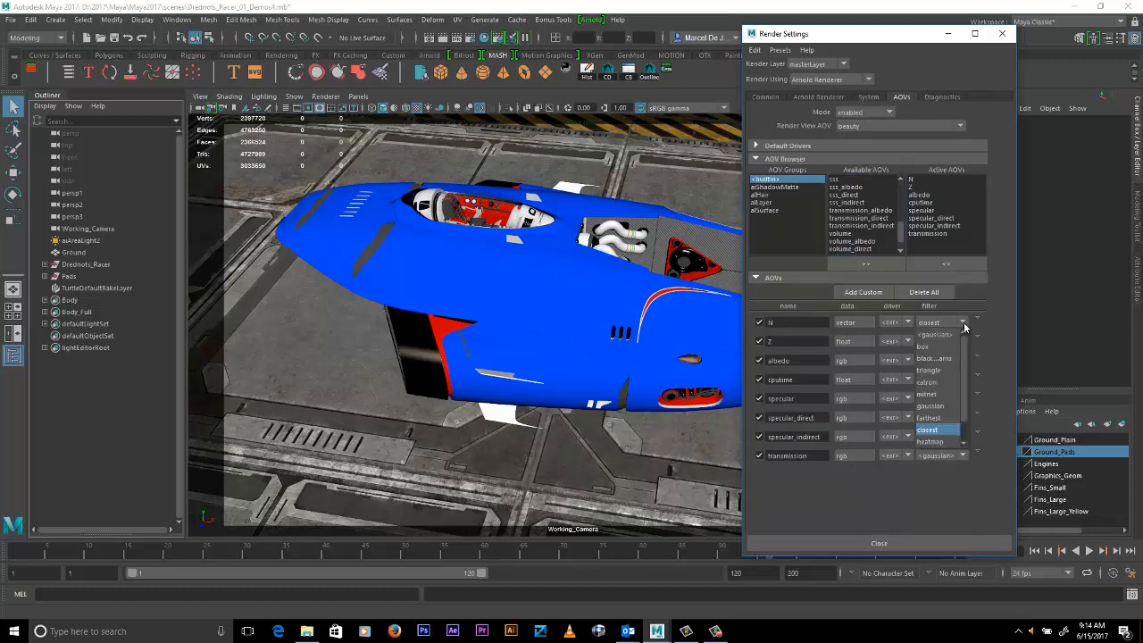
click(963, 324)
click(907, 322)
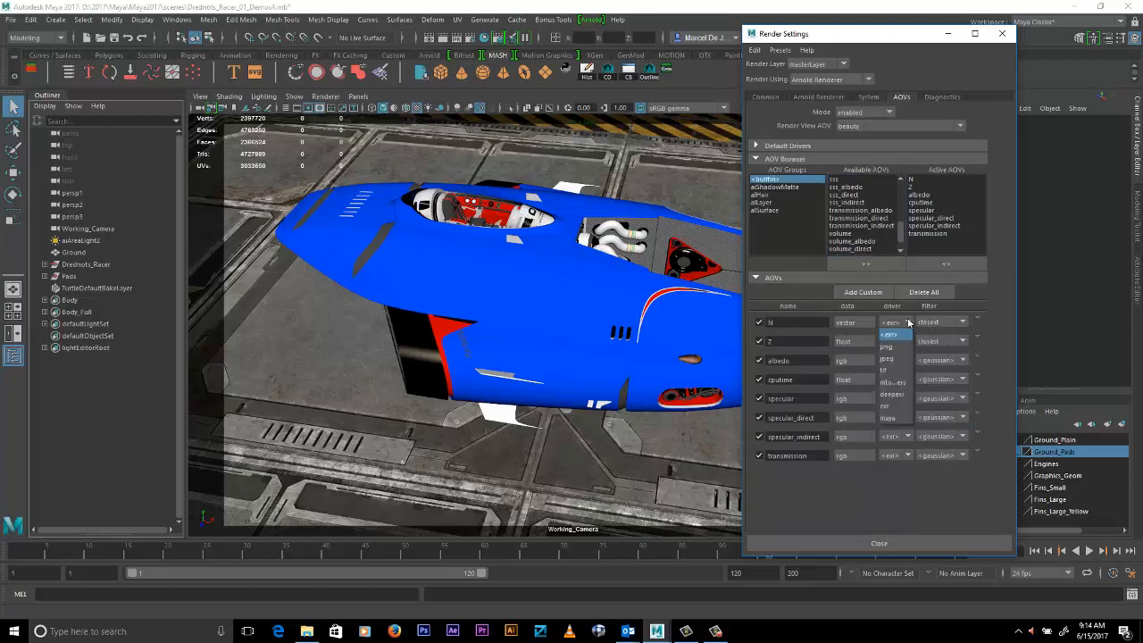
click(907, 323)
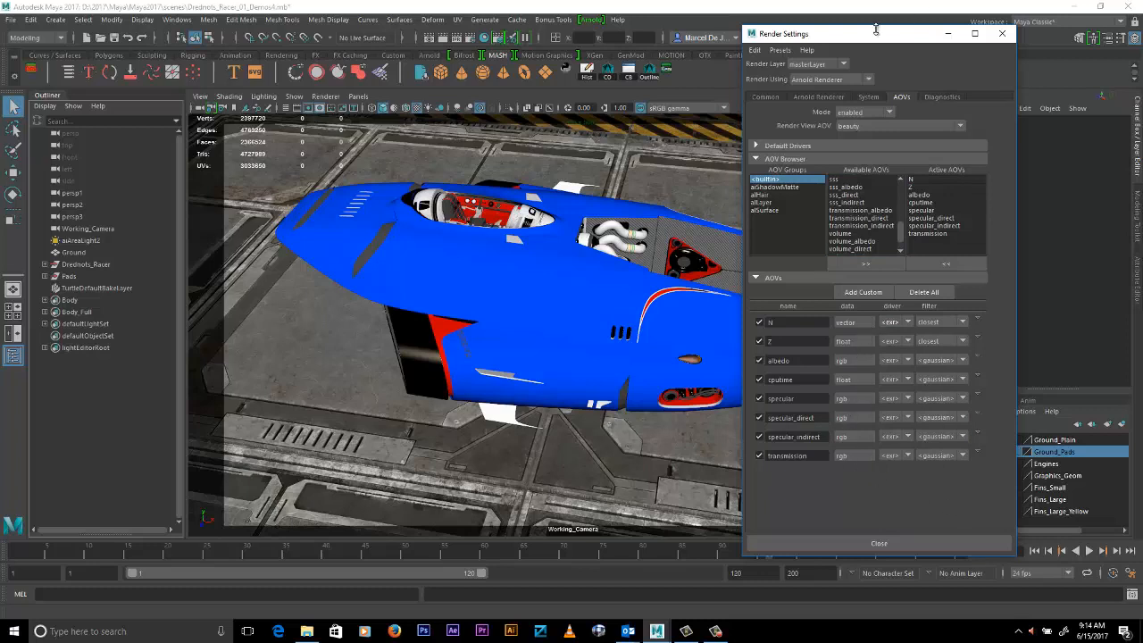
- Select the node of the N AOV from its entry in the AOV list
drag(877, 33, 670, 39)
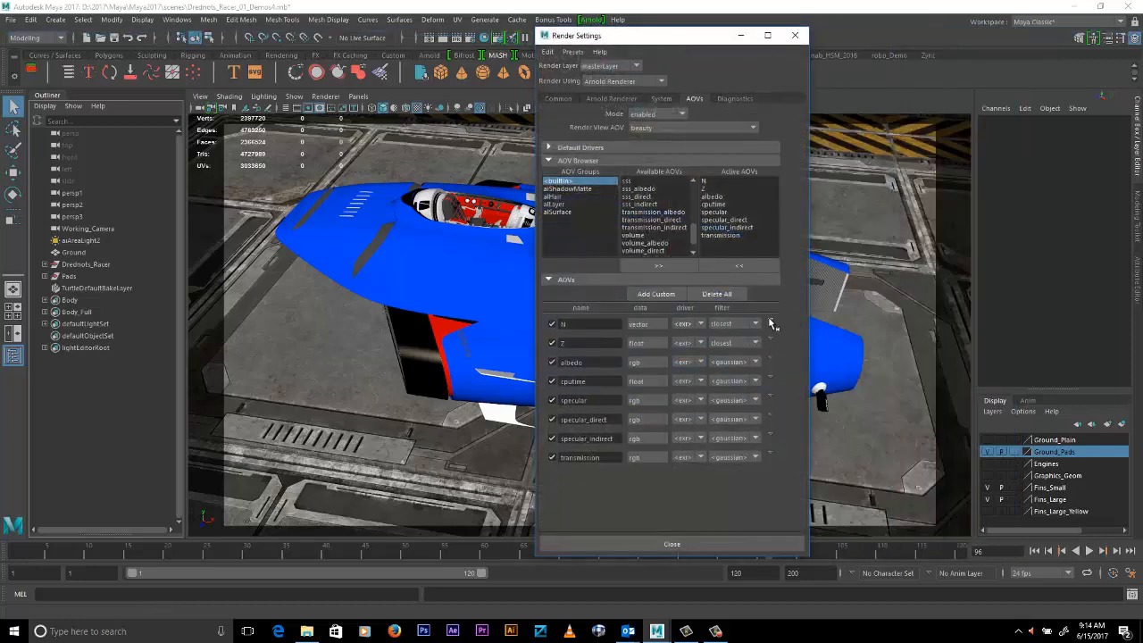
click(769, 323)
click(808, 328)
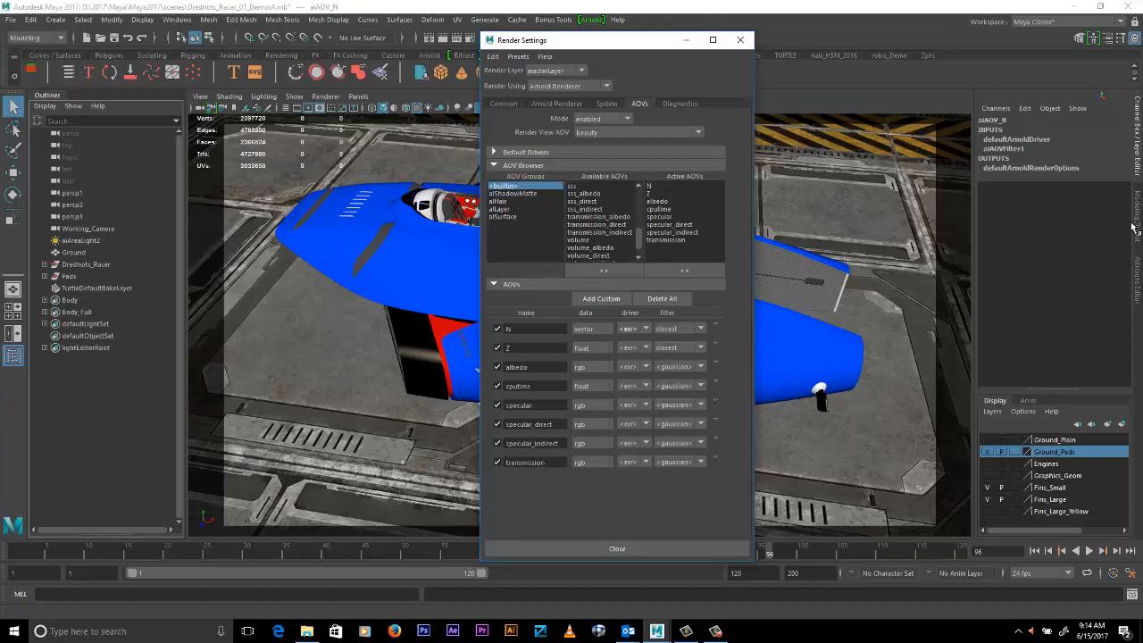
- Examine the attributes of the N AOV's node along with its connected driver and filter nodes
click(1138, 280)
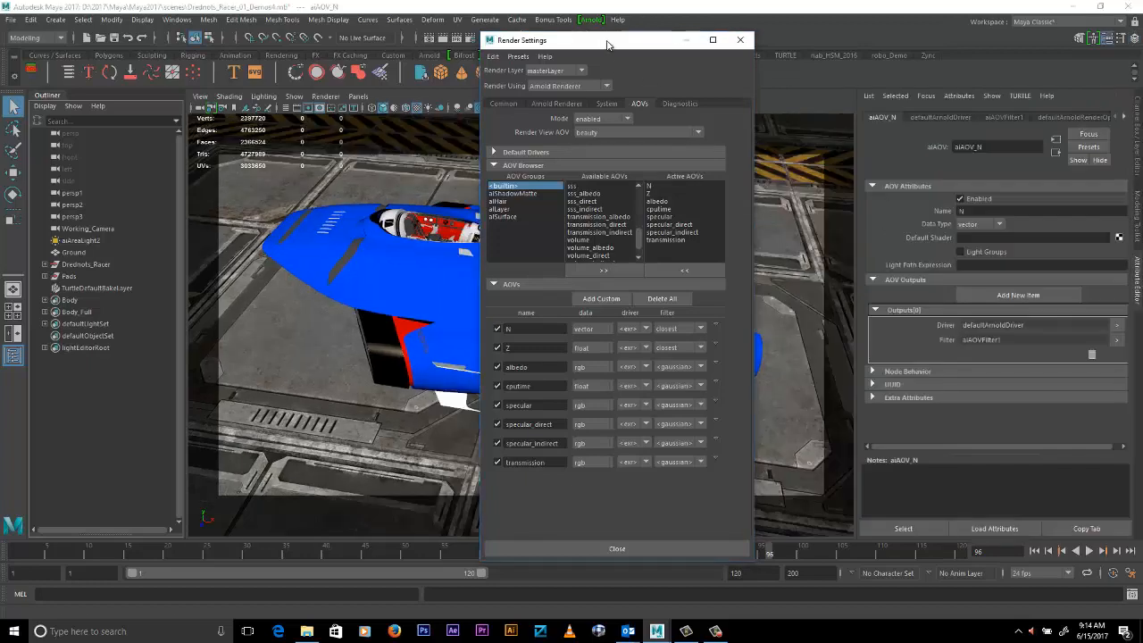
click(940, 116)
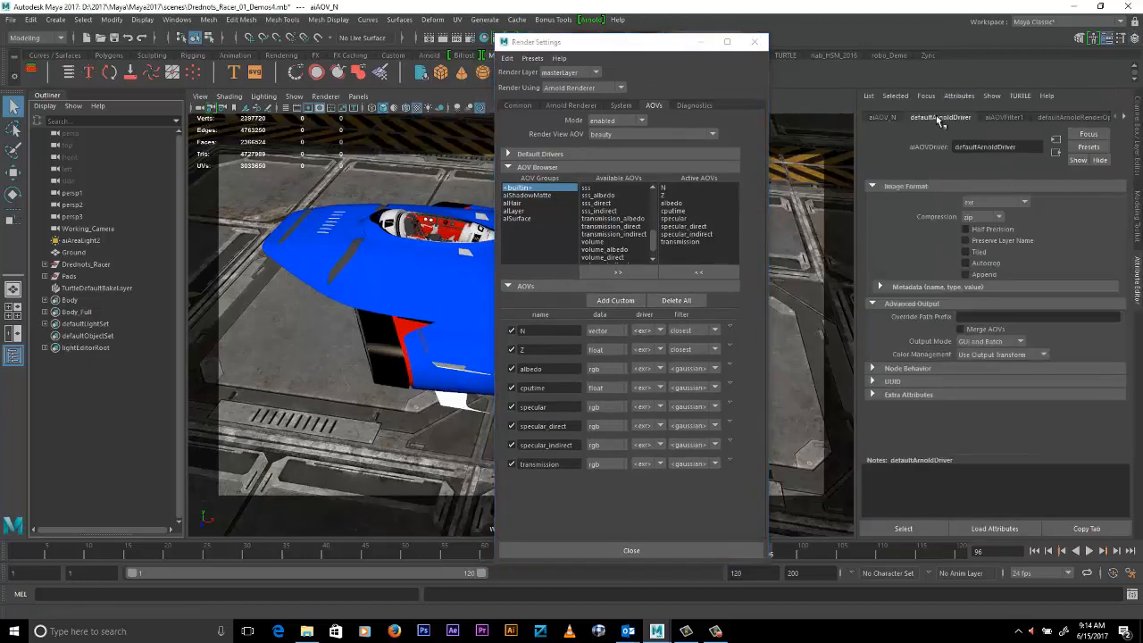
click(1004, 117)
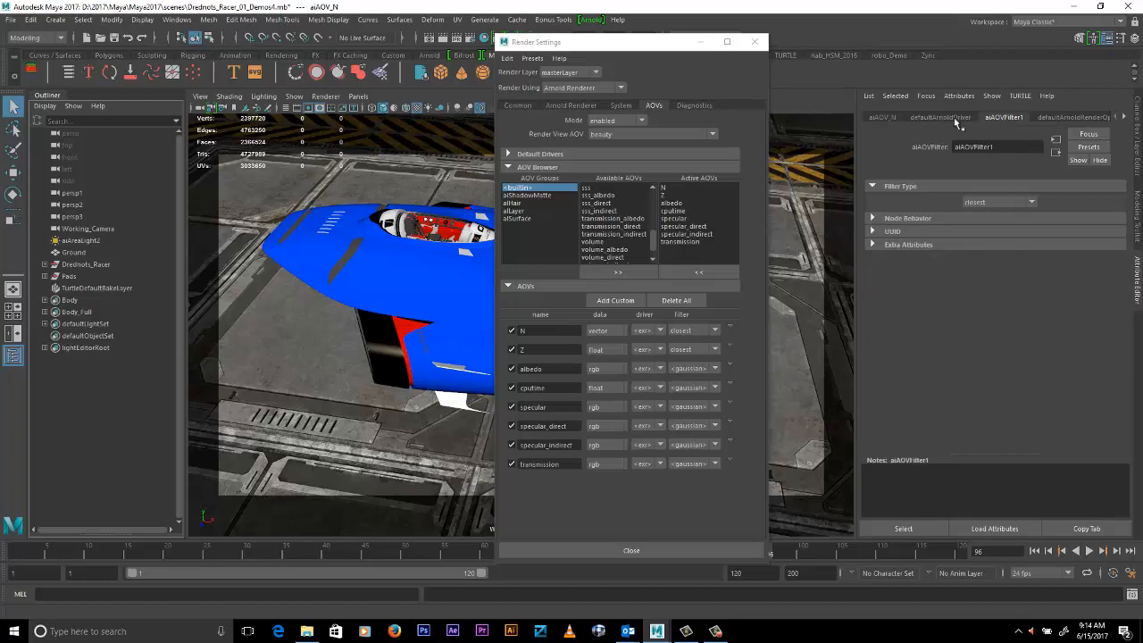
click(937, 118)
click(884, 119)
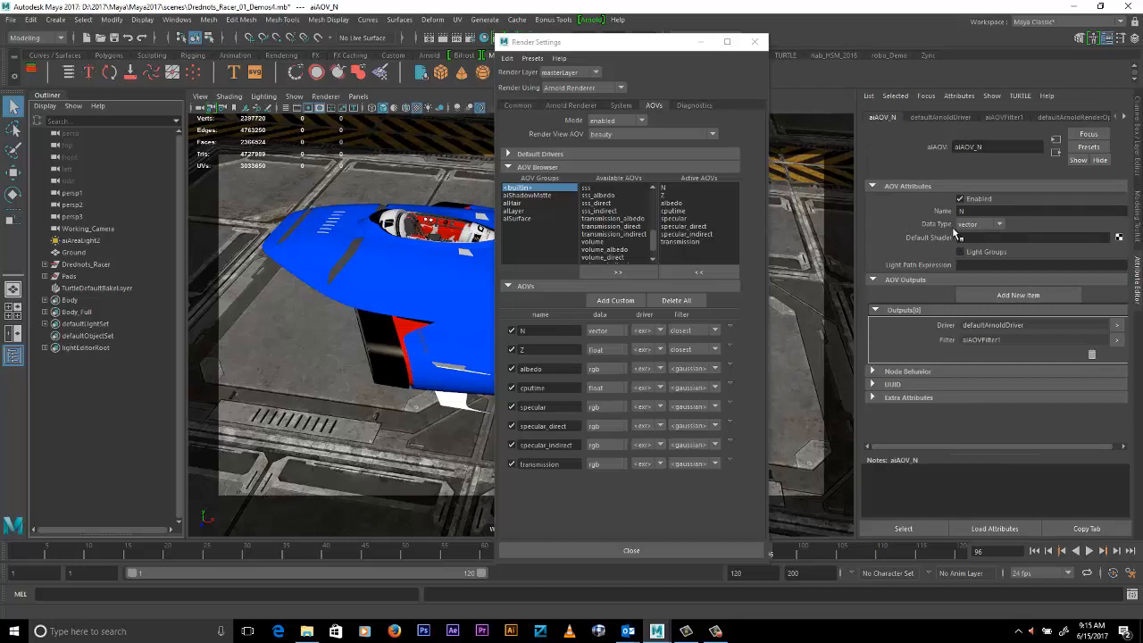
- Enable Merge AOVs on the defaultArnoldDriver node
click(942, 119)
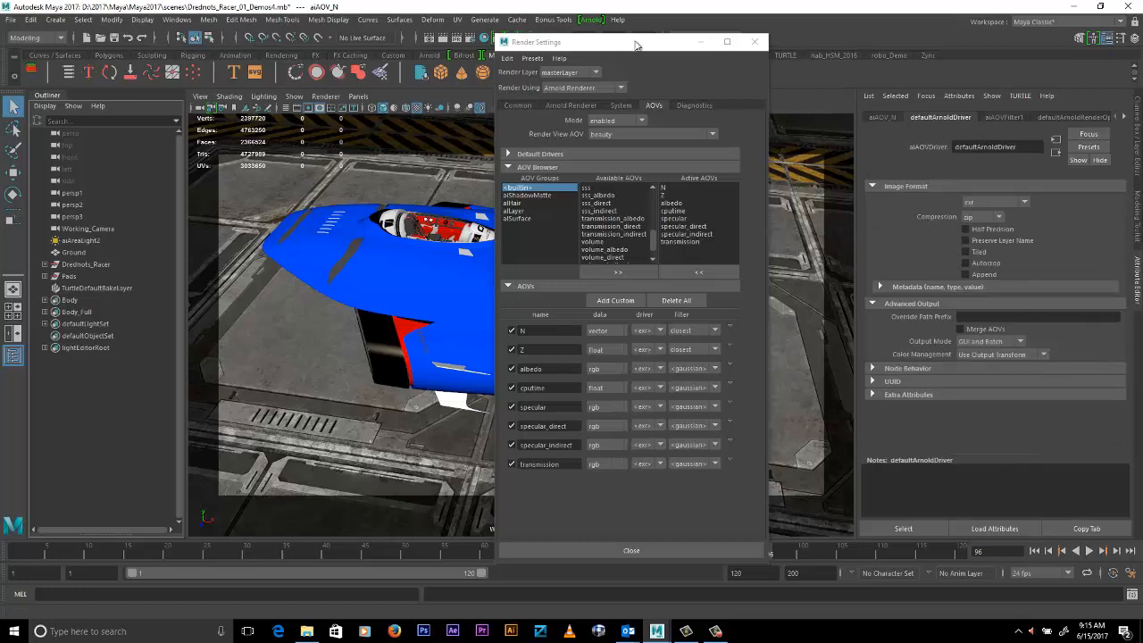
drag(639, 42, 649, 43)
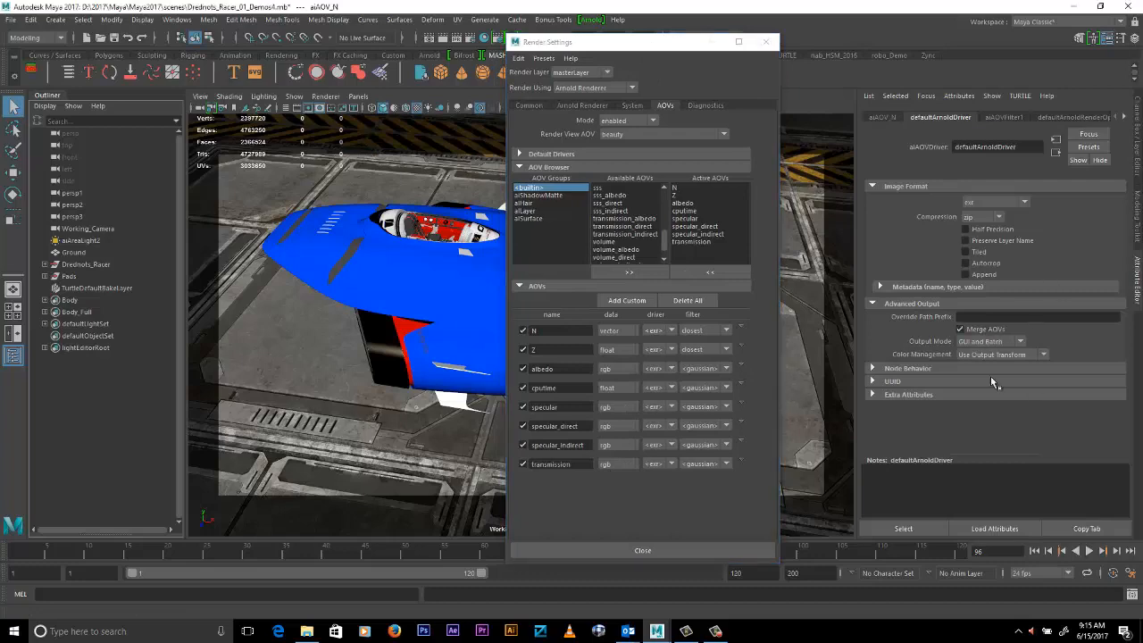
click(961, 329)
drag(665, 43, 750, 53)
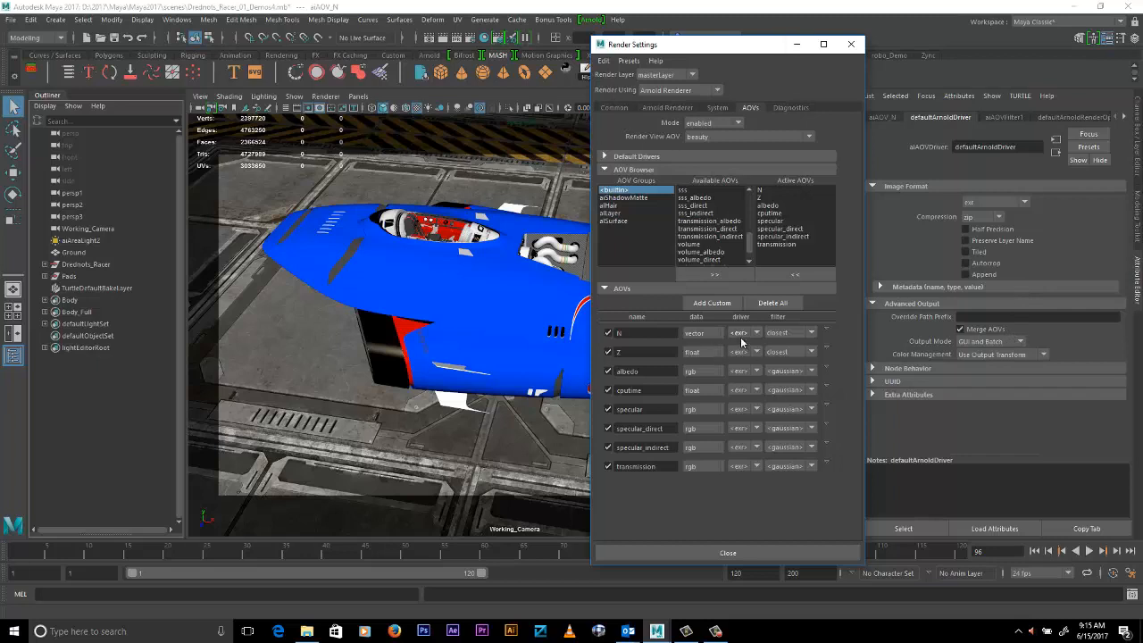
- Set the file output's image format to png and the N AOV's driver to jpeg
click(617, 108)
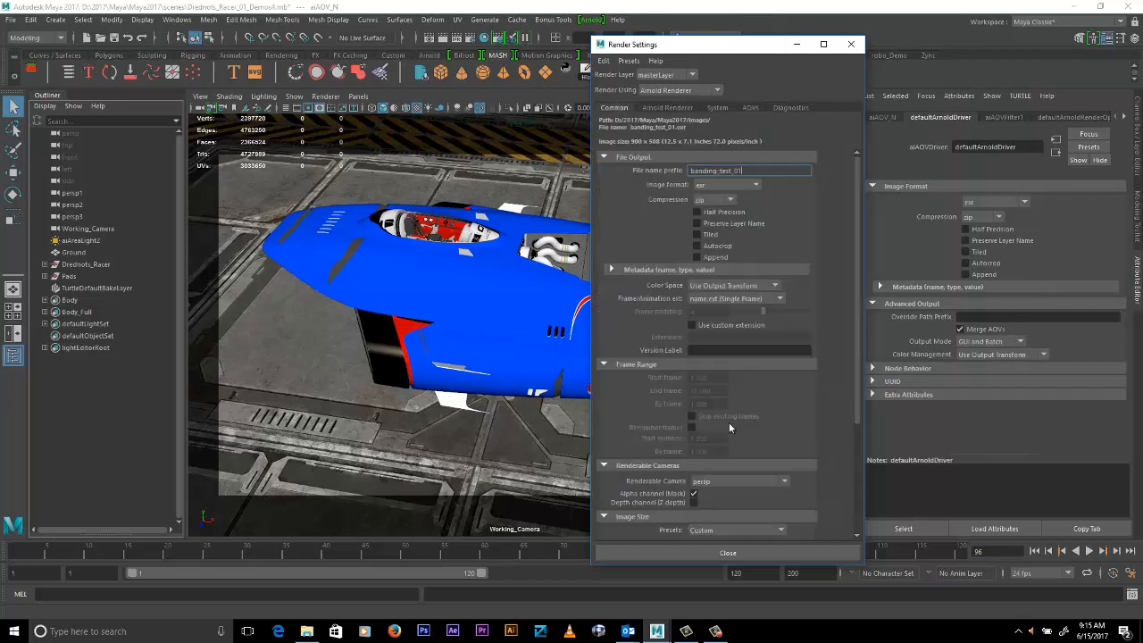
click(706, 186)
click(711, 191)
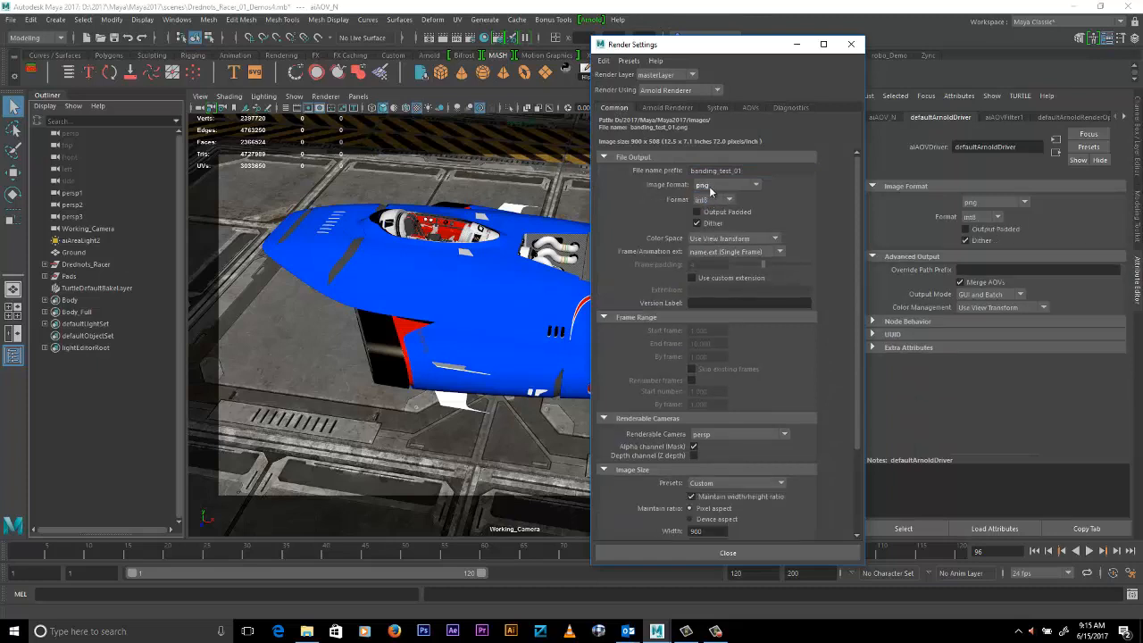
click(749, 108)
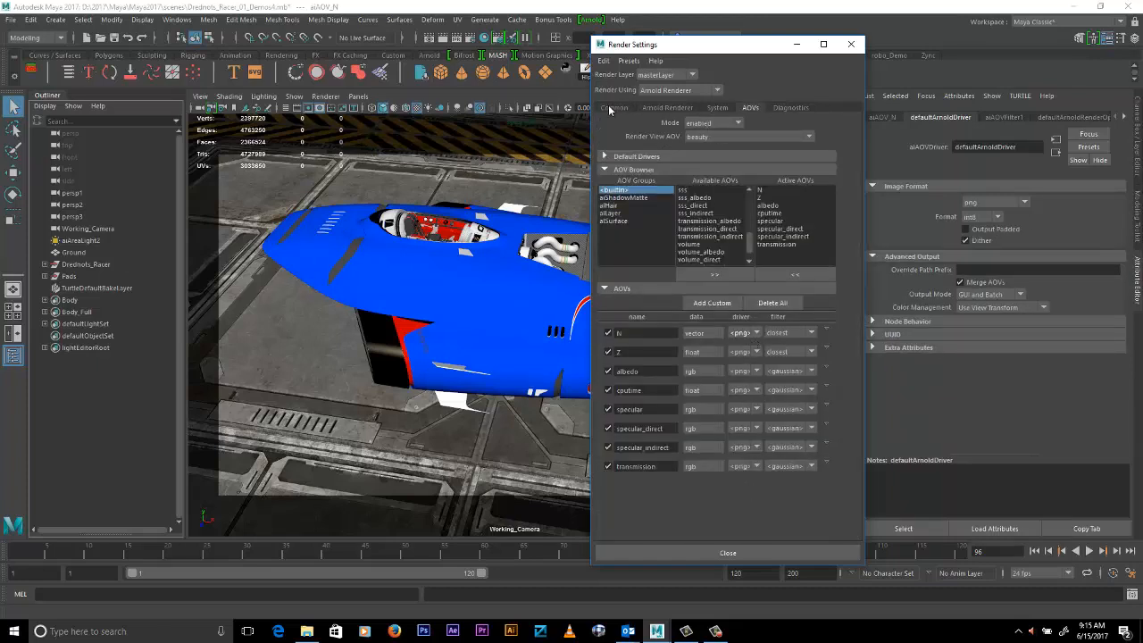
click(758, 333)
click(752, 376)
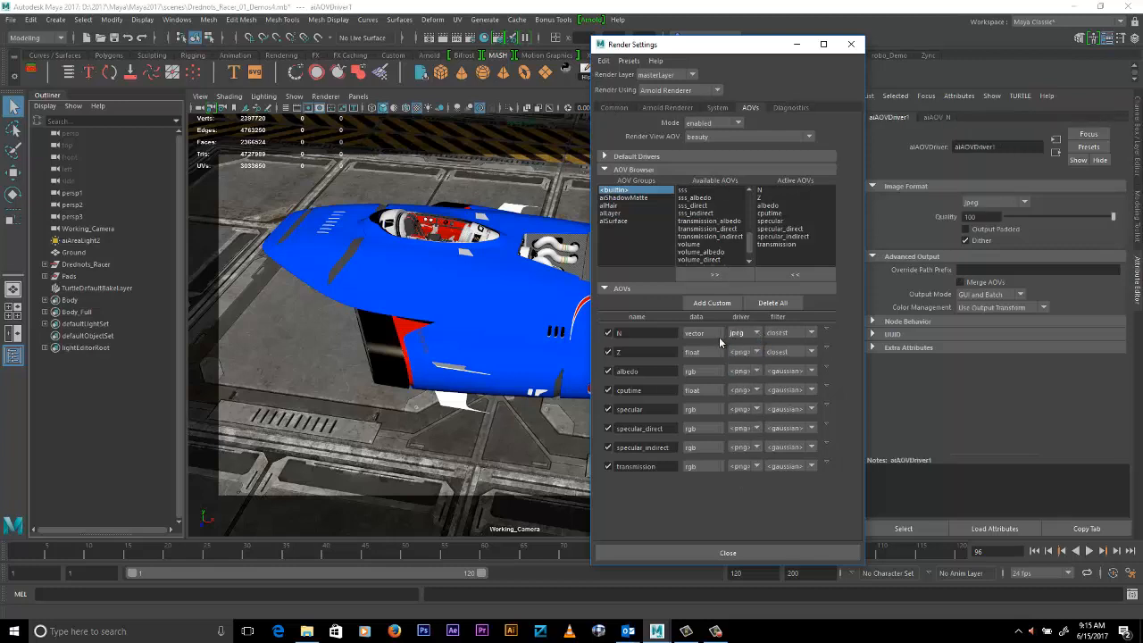
- Return the file output's image format to exr and the N AOV's driver to the default <exr>
click(616, 108)
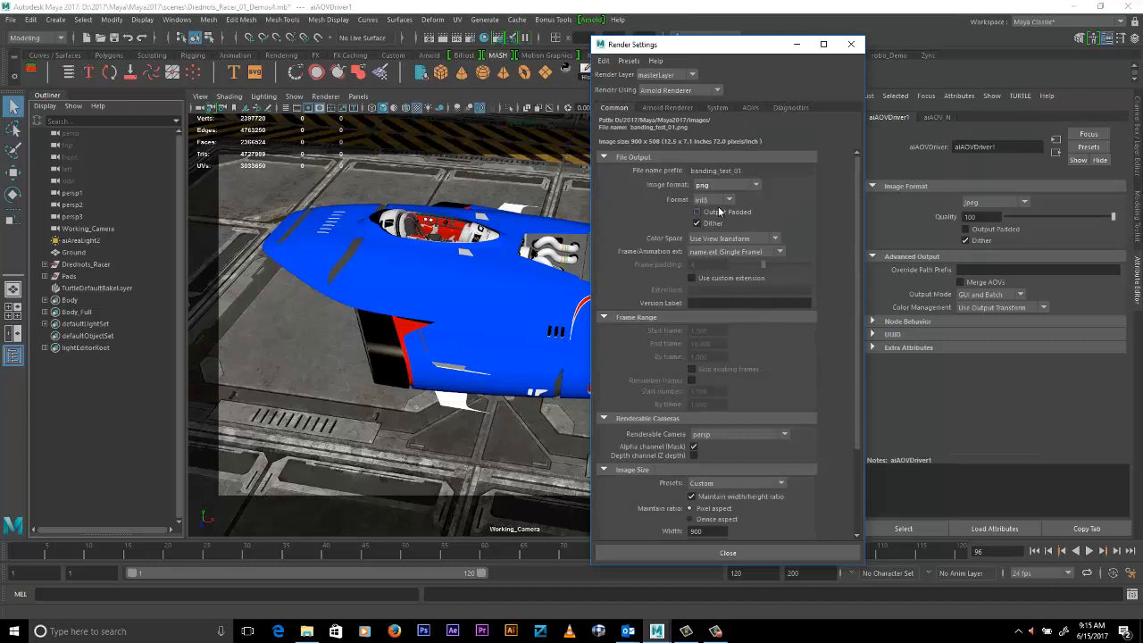
click(757, 186)
click(705, 256)
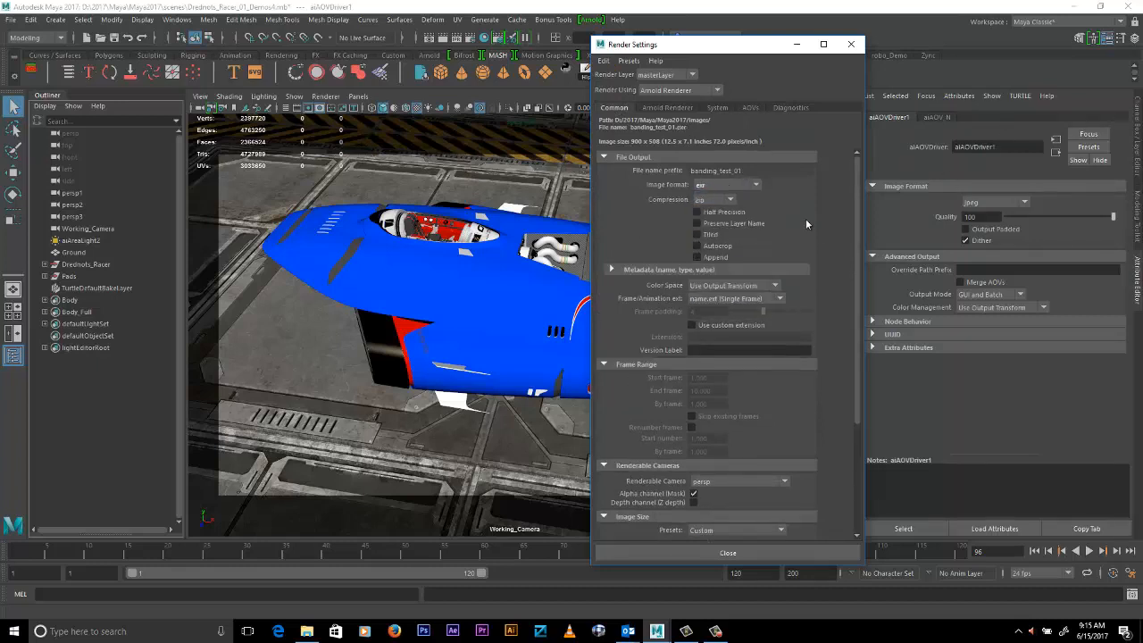
click(750, 108)
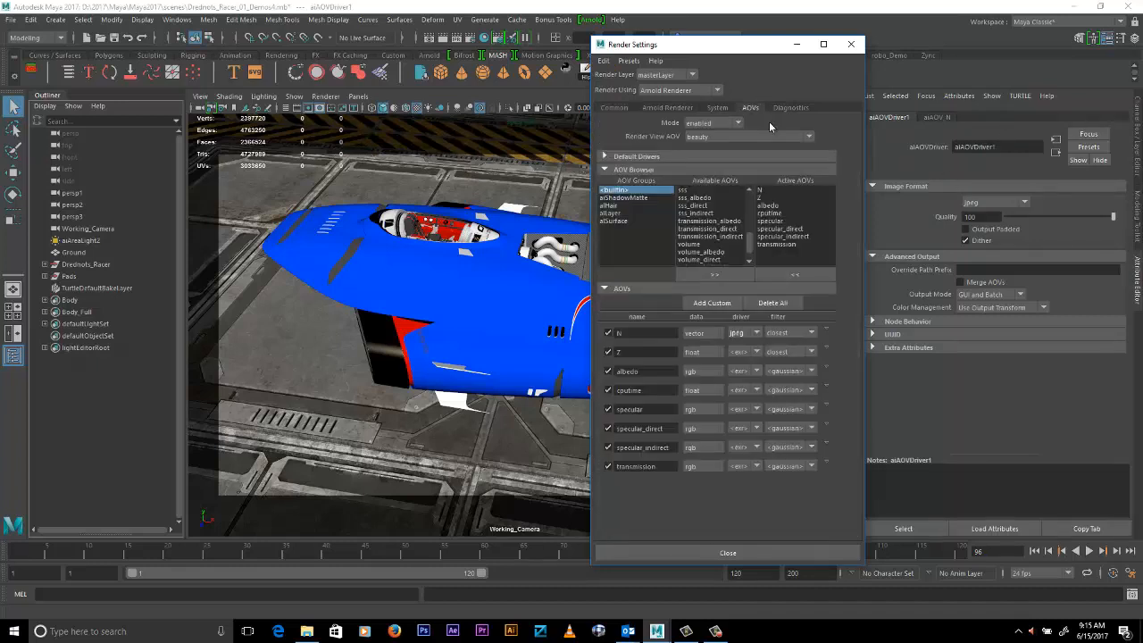
click(740, 333)
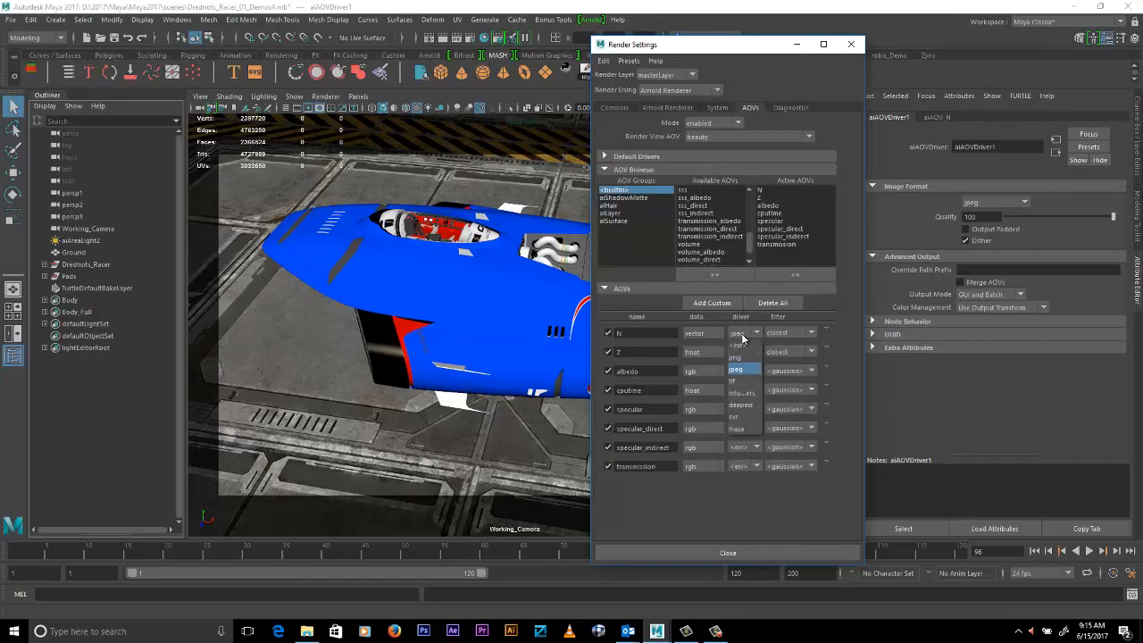
click(740, 346)
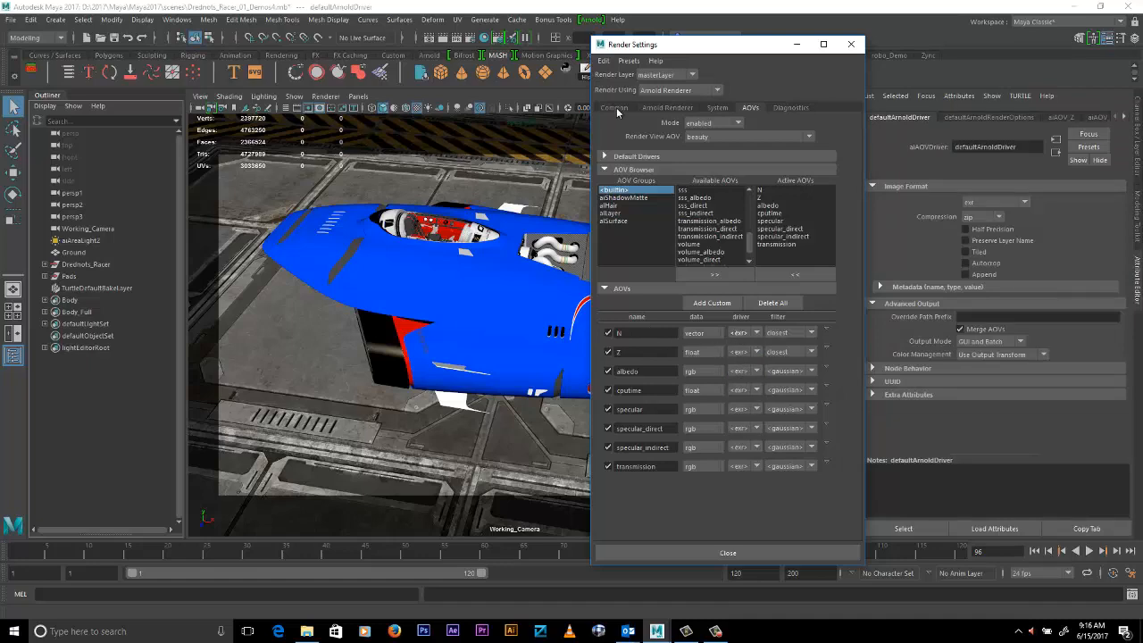
- Bring up the Arnold RenderView and apply the Car_Paint_Two_Shades preset to the racer body's aiStandardSurface shader
drag(744, 43, 814, 42)
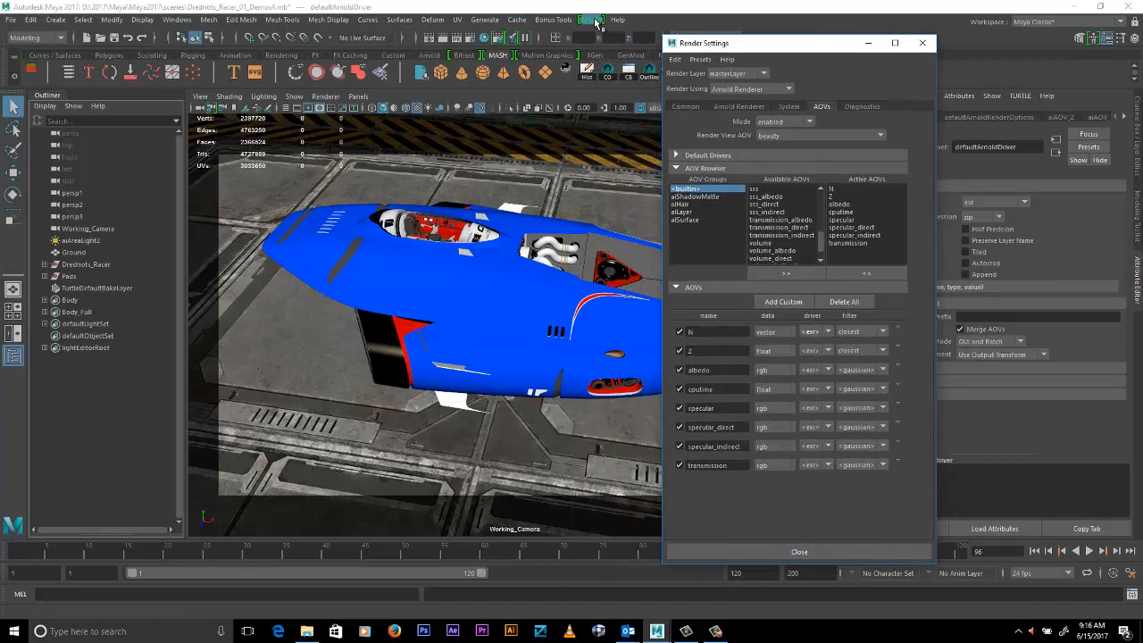
click(596, 22)
click(635, 56)
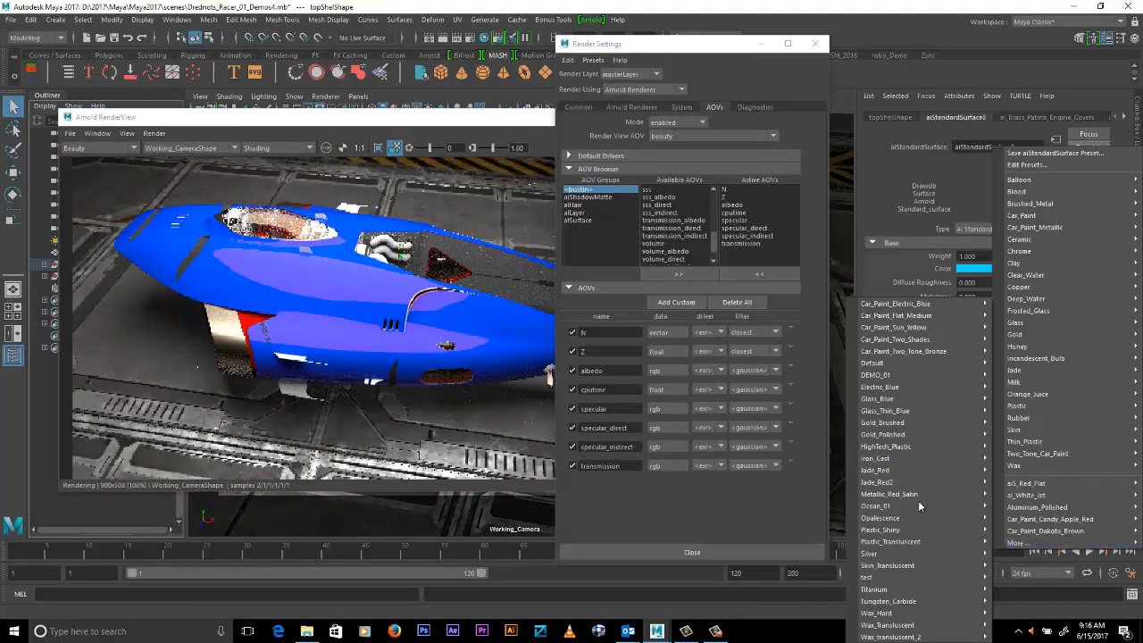
click(925, 340)
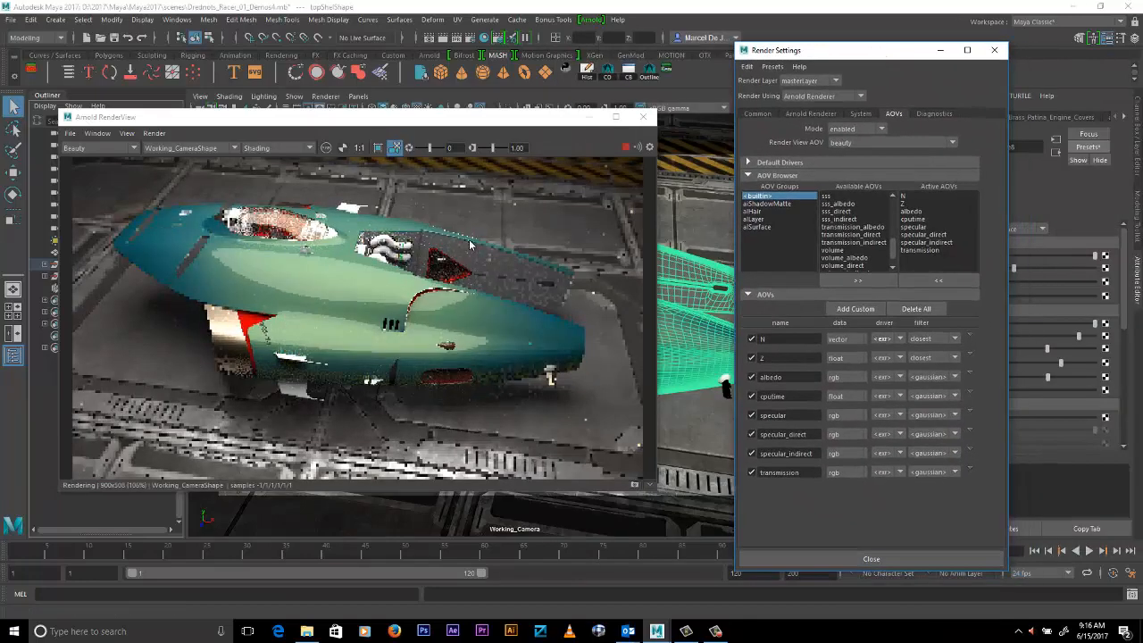
- Display the N AOV in the Arnold RenderView at 1:1 scale
click(75, 136)
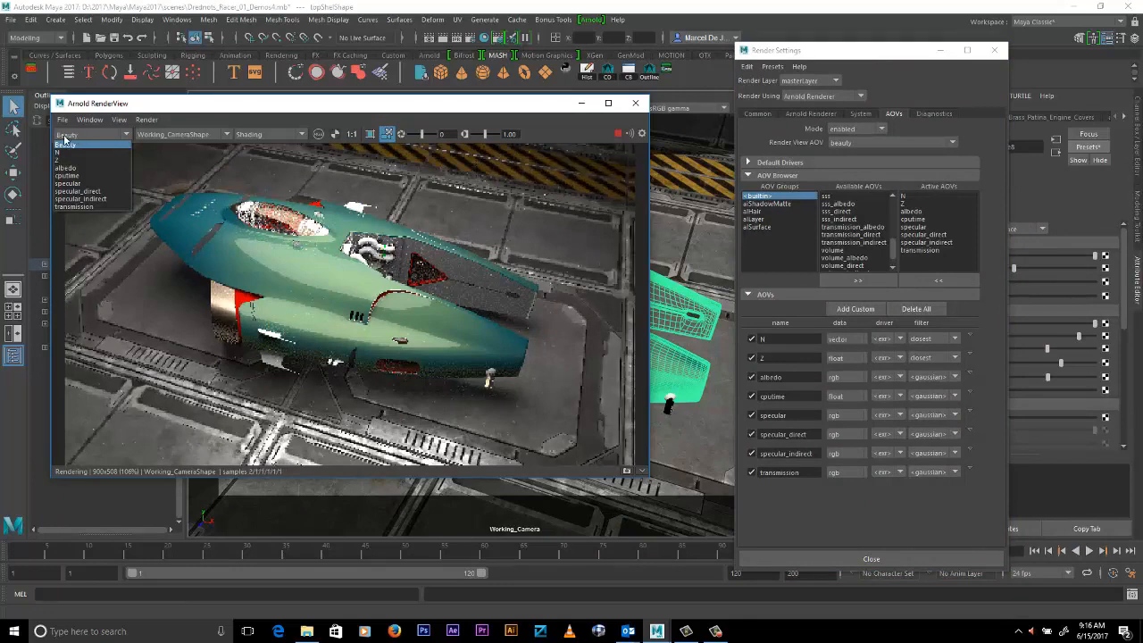
click(59, 153)
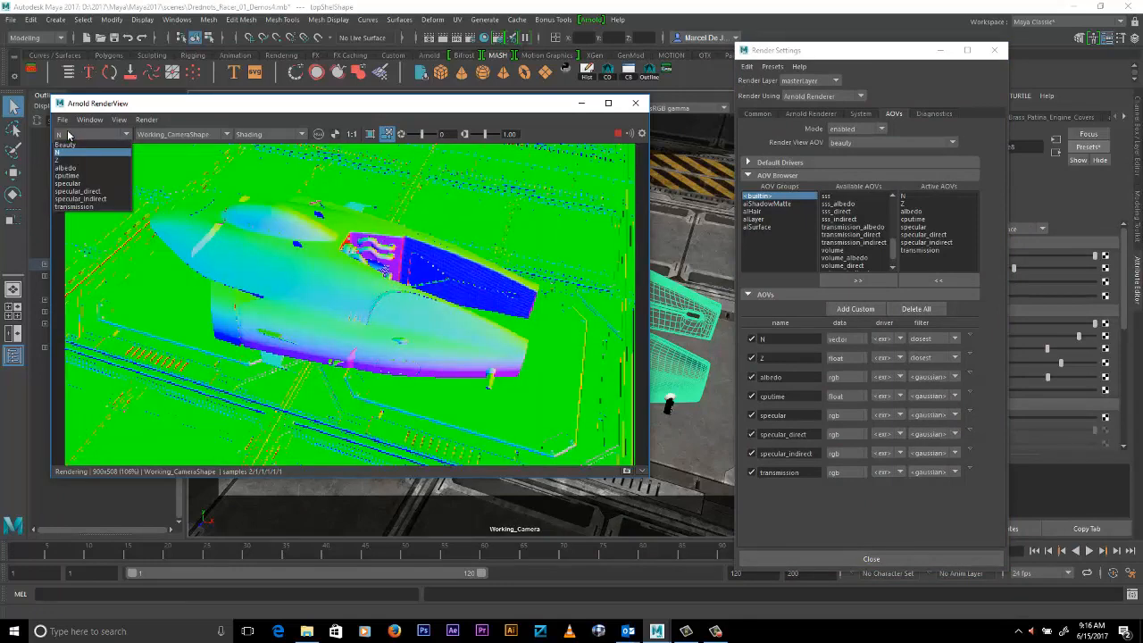
click(353, 134)
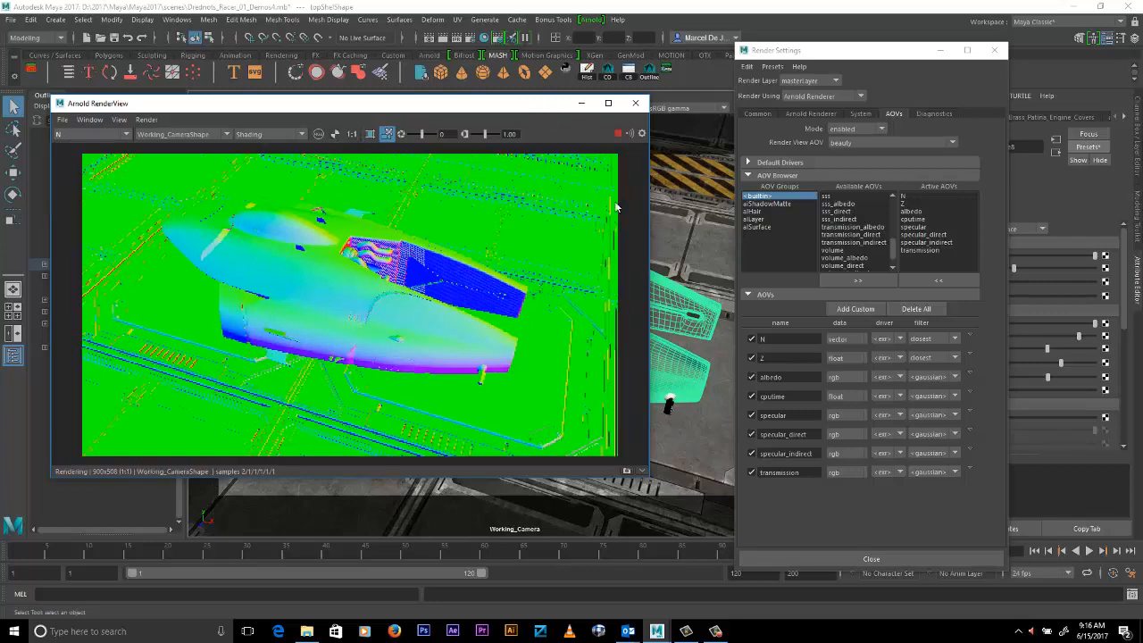
- Try the Raw view transform in the RenderView's display settings and switch back to sRGB gamma
click(641, 134)
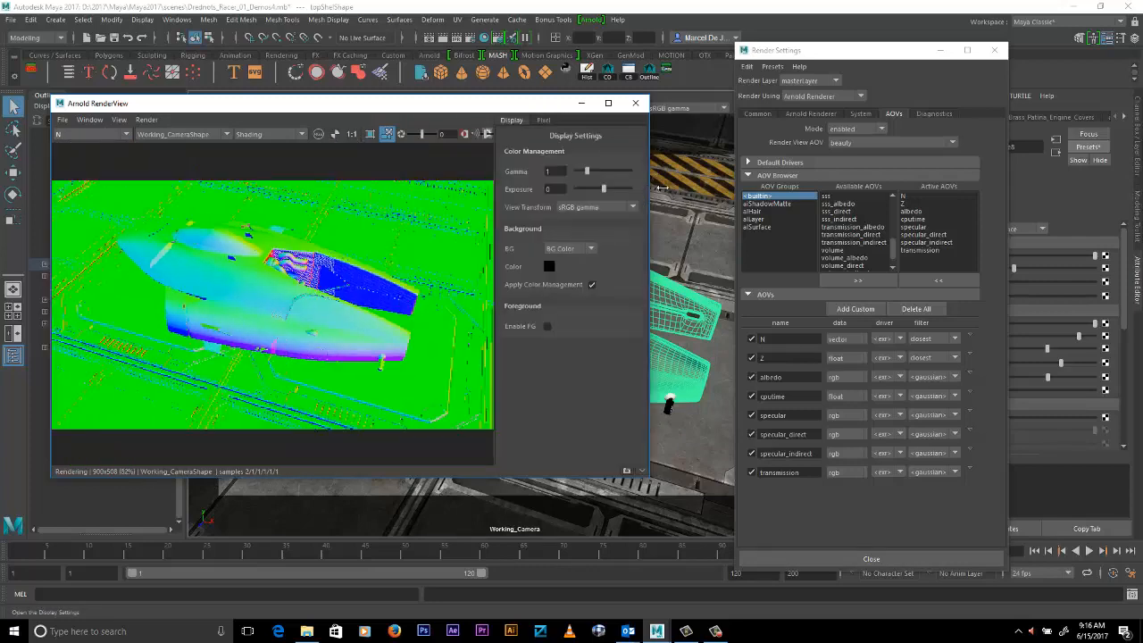
click(582, 211)
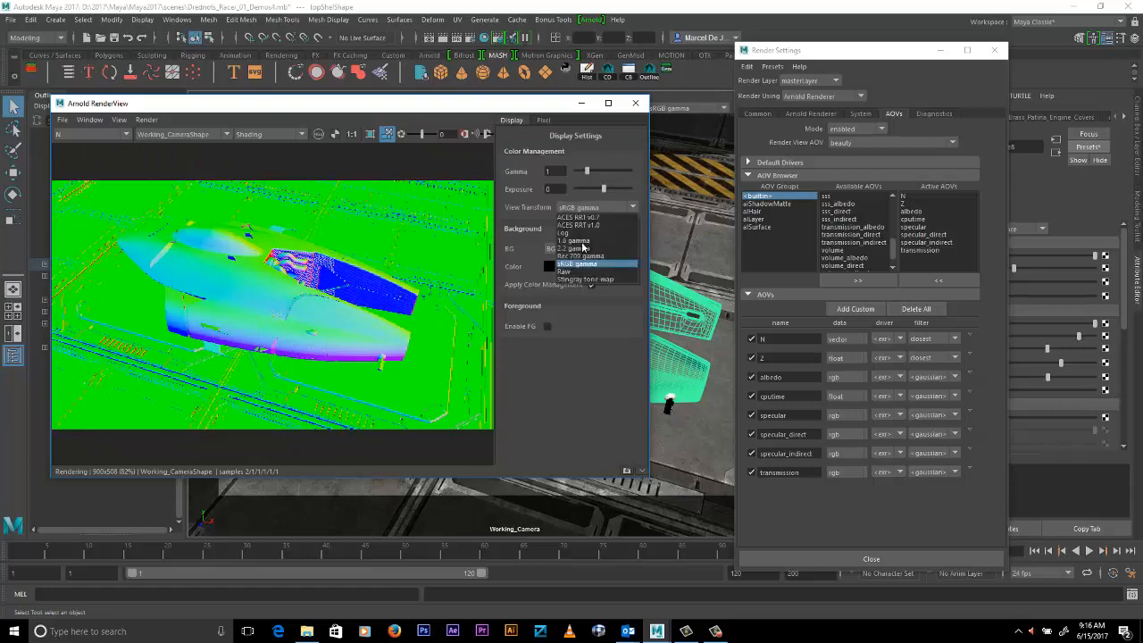
click(576, 270)
click(574, 209)
click(576, 263)
- Display the Z AOV in the RenderView with the exposure set to -8
drag(649, 213, 671, 214)
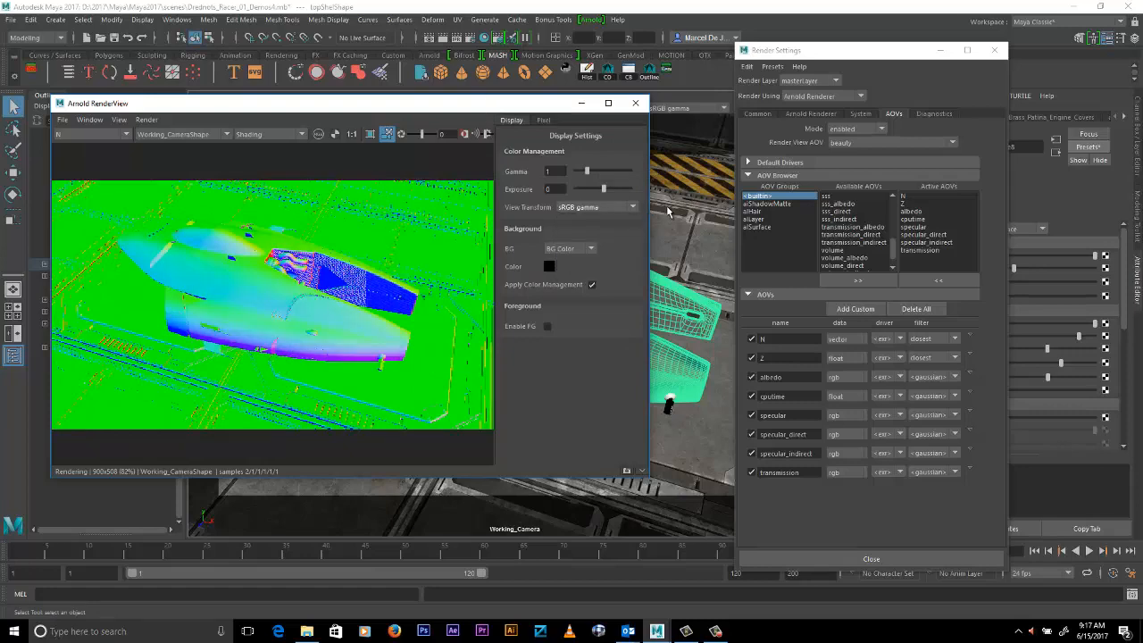
click(92, 137)
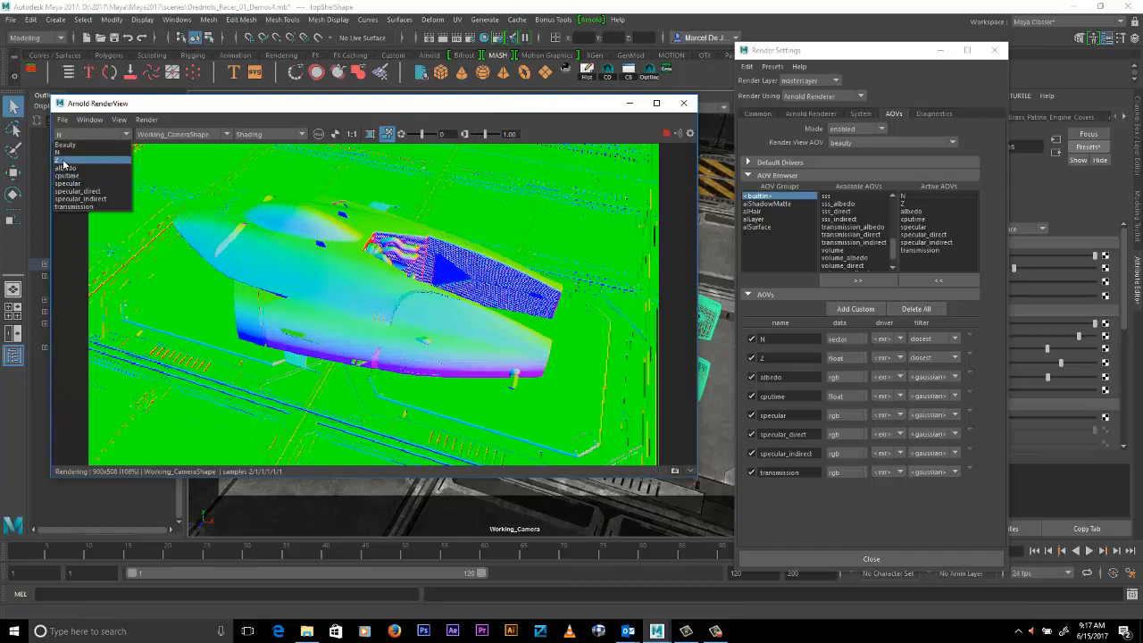
click(60, 159)
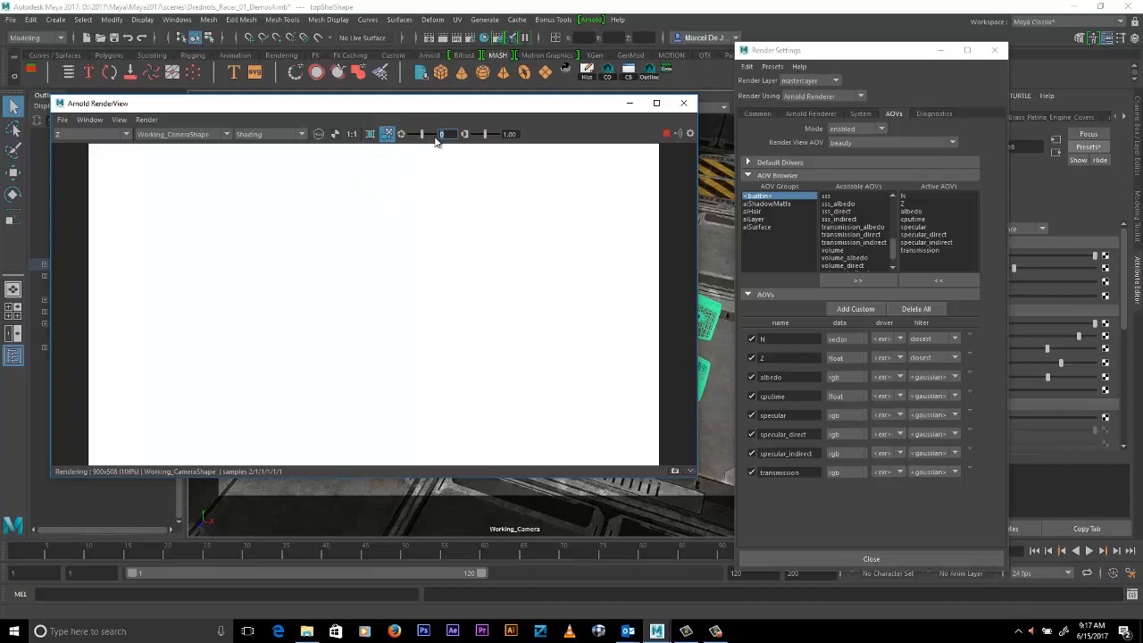
text(-8)
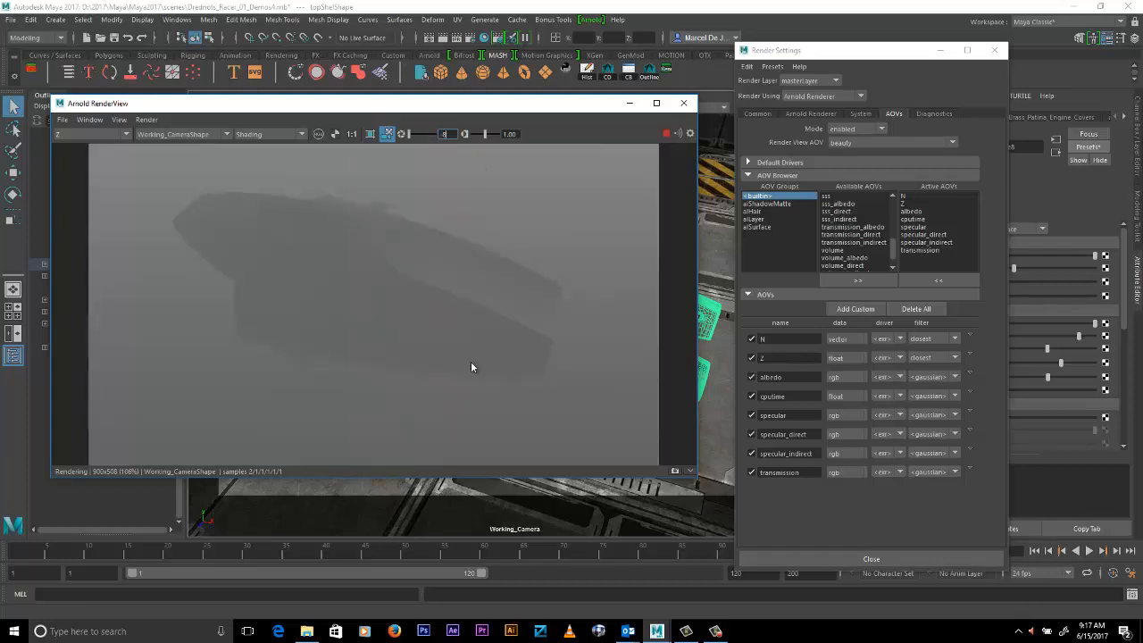
mouse_move(499, 347)
alt+mouse_down()
mouse_move(525, 344)
mouse_move(480, 347)
alt+mouse_up()
- Display the cputime AOV, and view the specular AOV with the exposure reset to 0
click(80, 134)
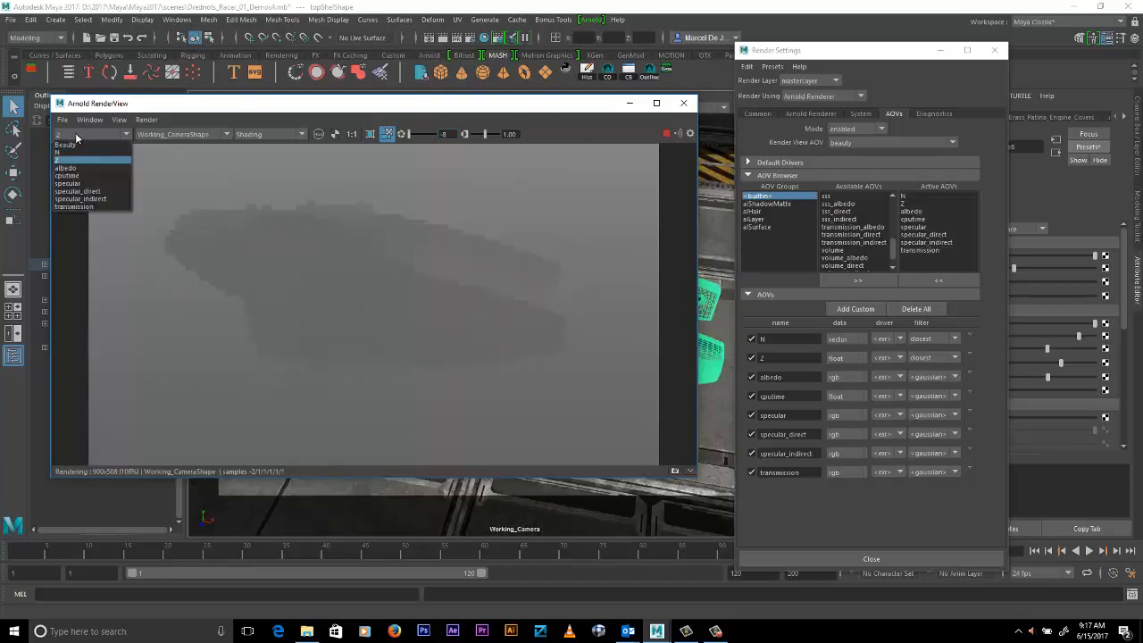
click(75, 178)
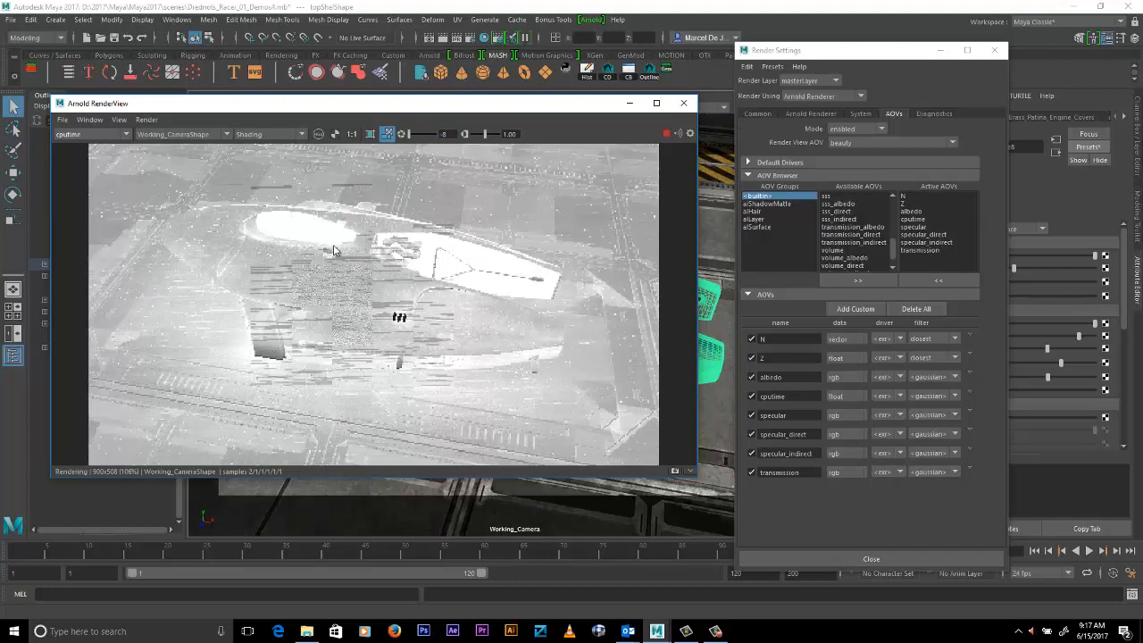
drag(400, 105, 391, 109)
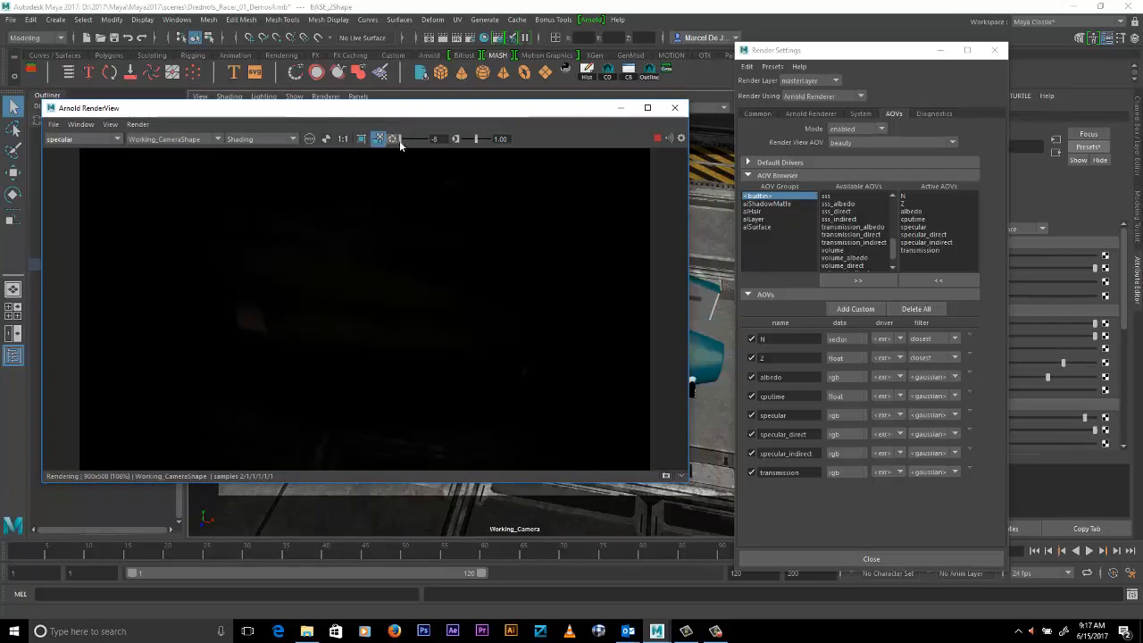
click(394, 139)
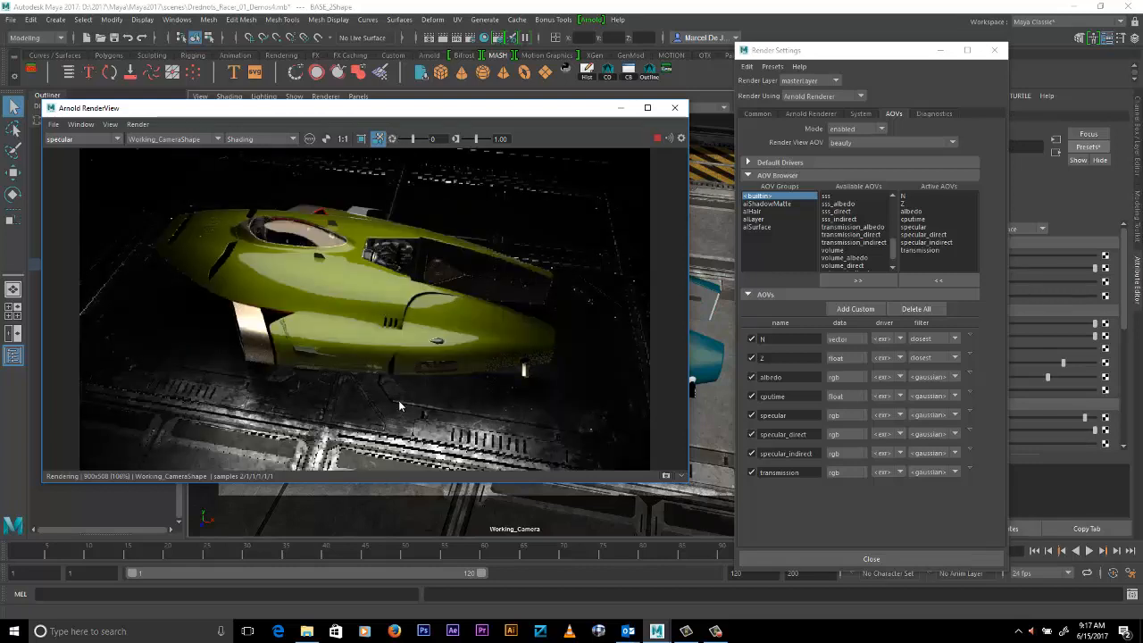
- Display the specular_direct and specular_indirect AOVs one after the other in the RenderView
click(67, 139)
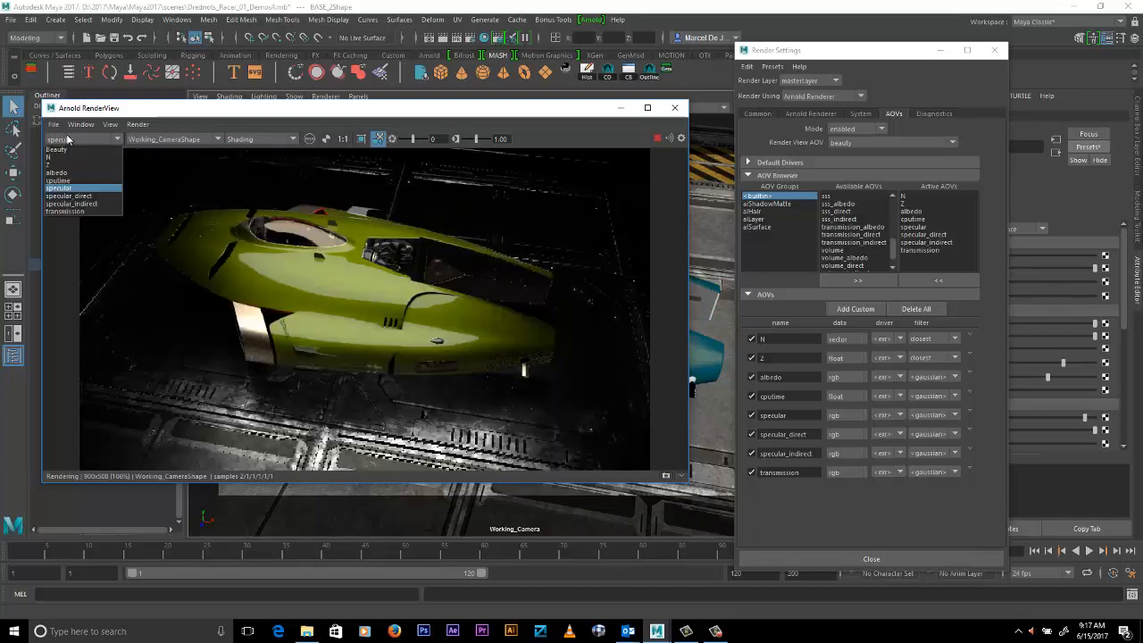
click(69, 195)
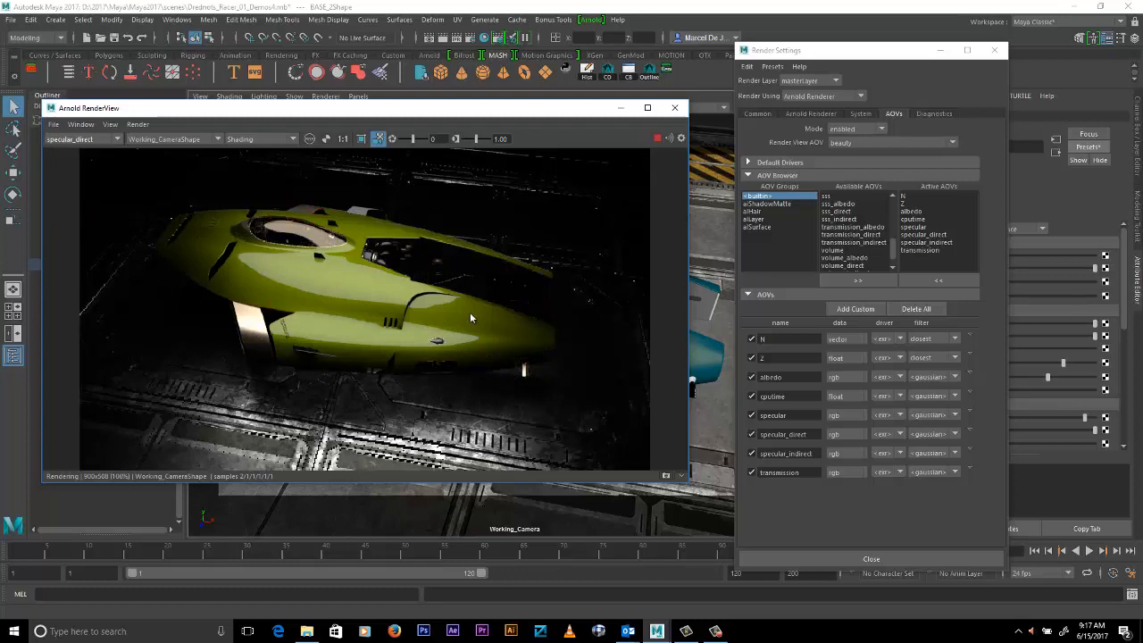
click(80, 139)
click(71, 204)
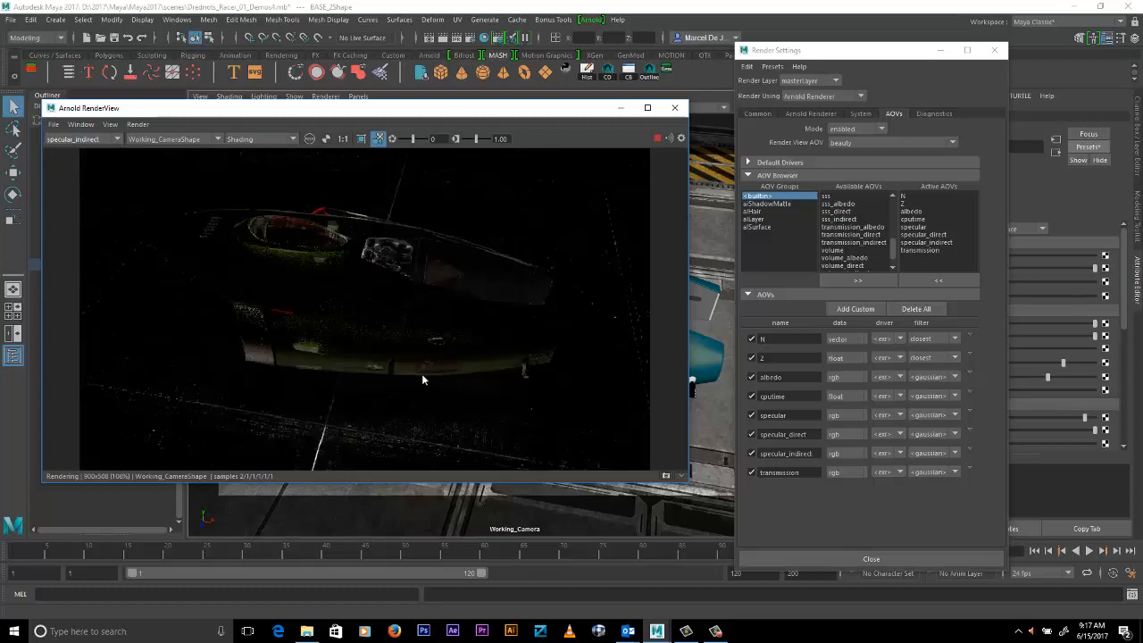
- Display the specular_direct, specular and transmission AOVs one after the other in the RenderView
click(94, 140)
click(92, 196)
click(80, 140)
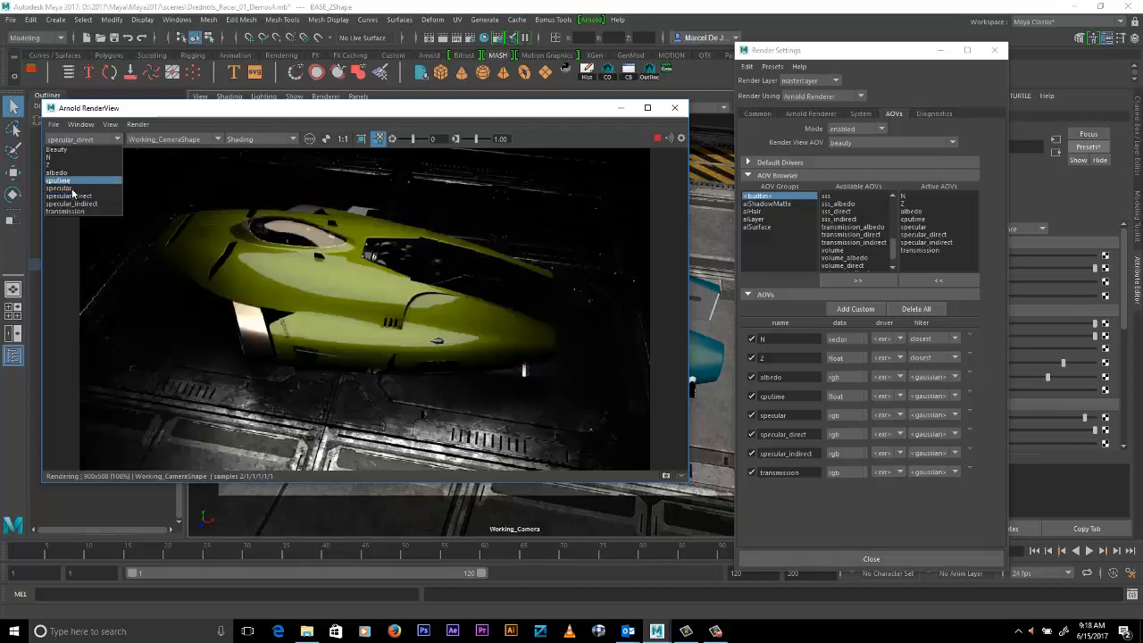
click(73, 188)
click(80, 139)
click(66, 211)
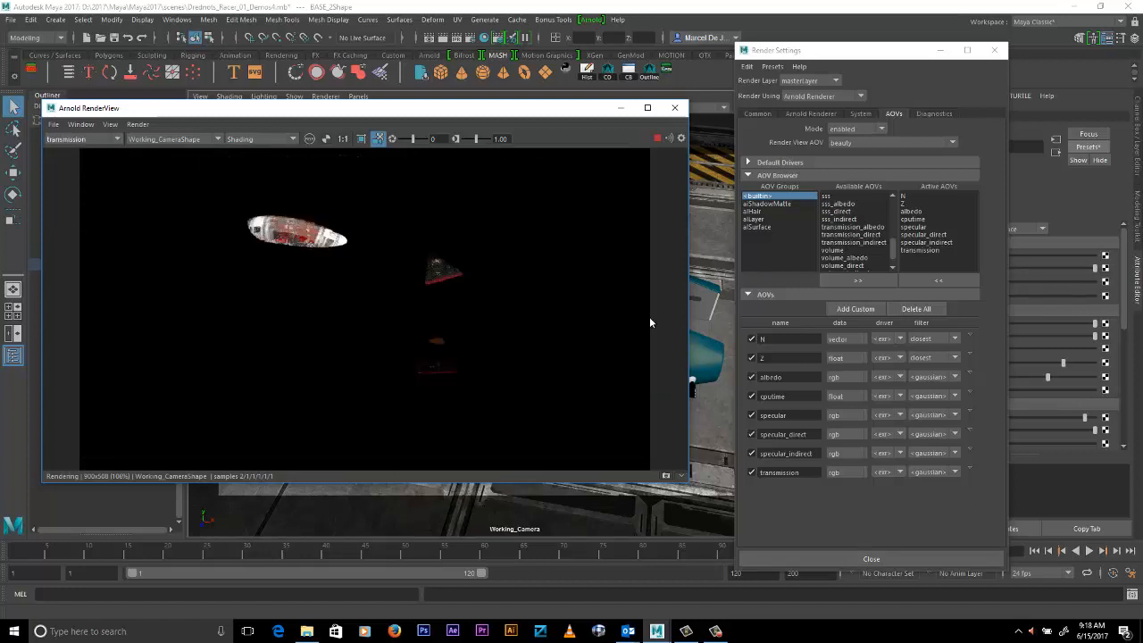
- View the albedo AOV in the RenderView and return the display to Beauty
click(76, 141)
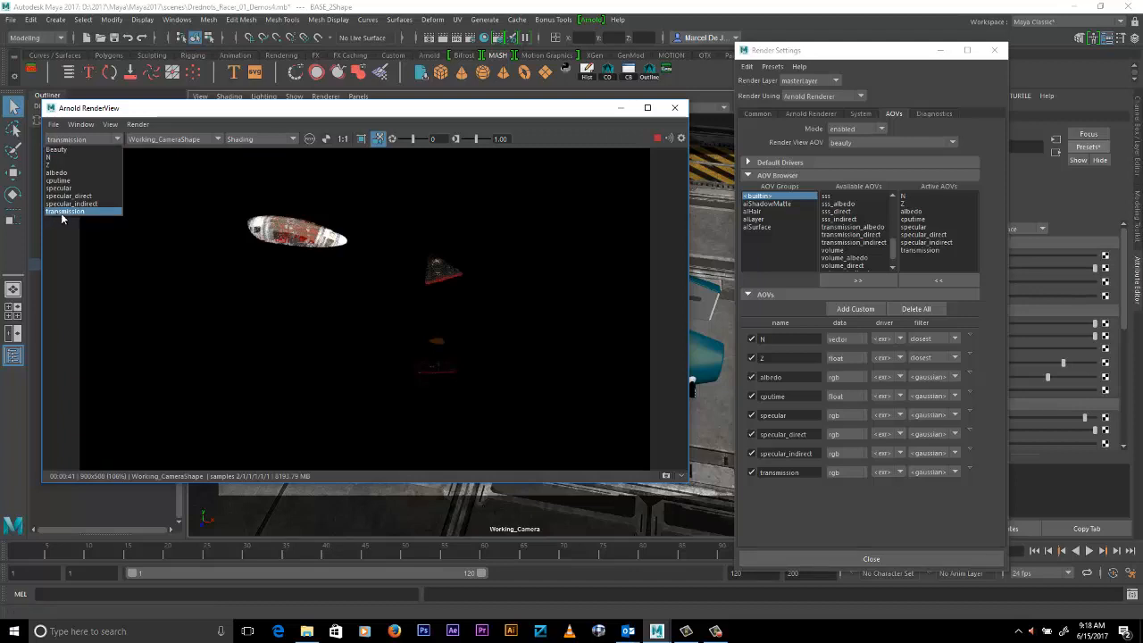
click(59, 172)
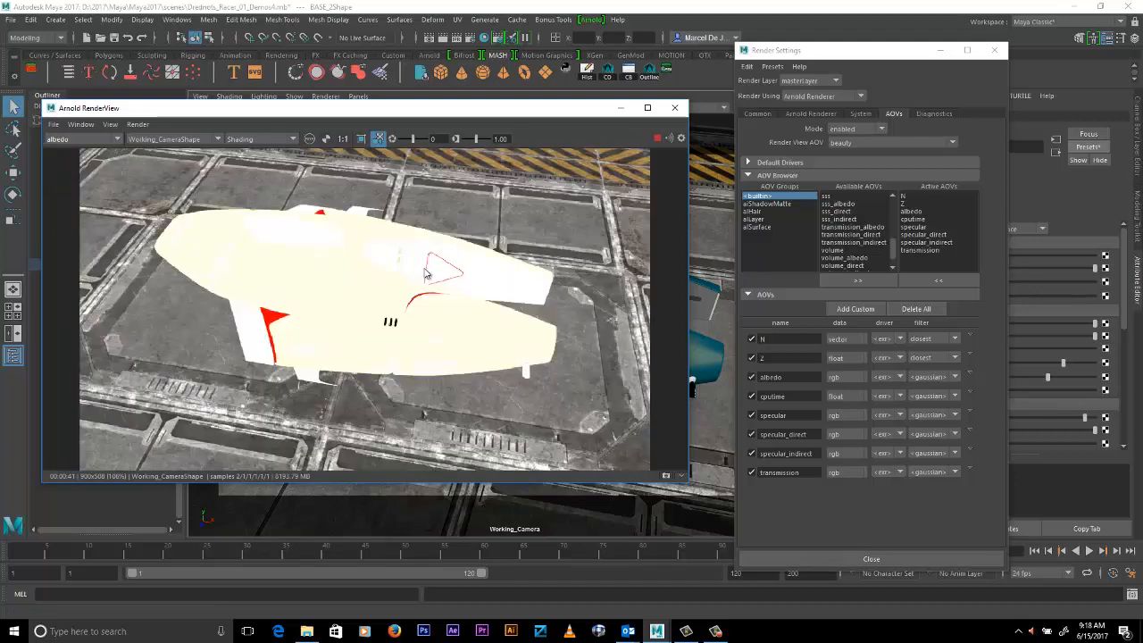
click(74, 141)
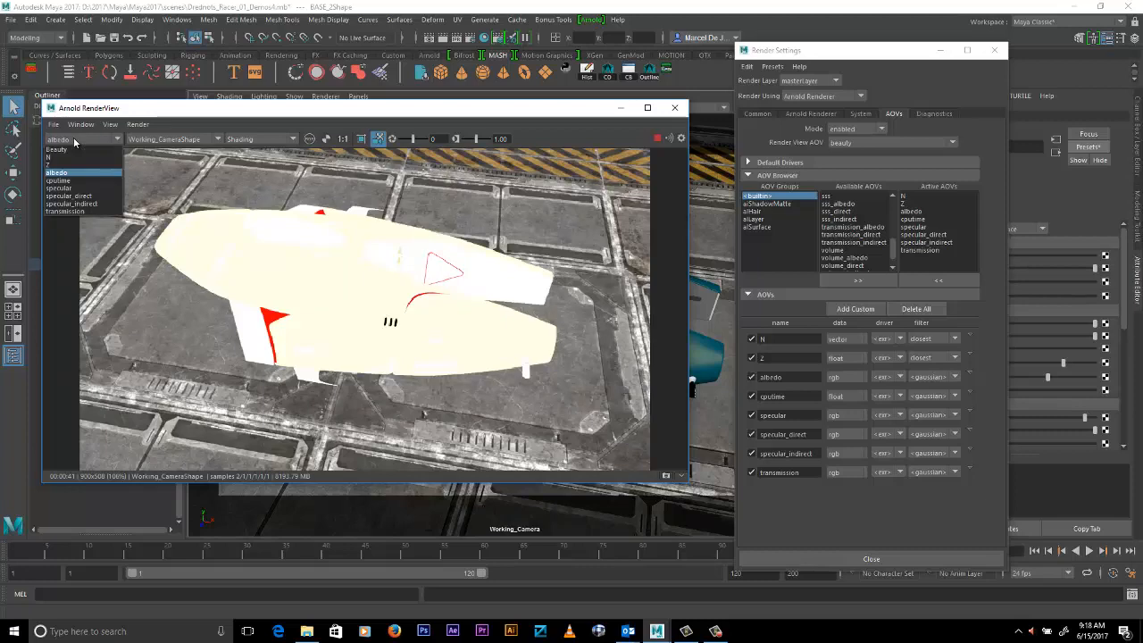
click(57, 149)
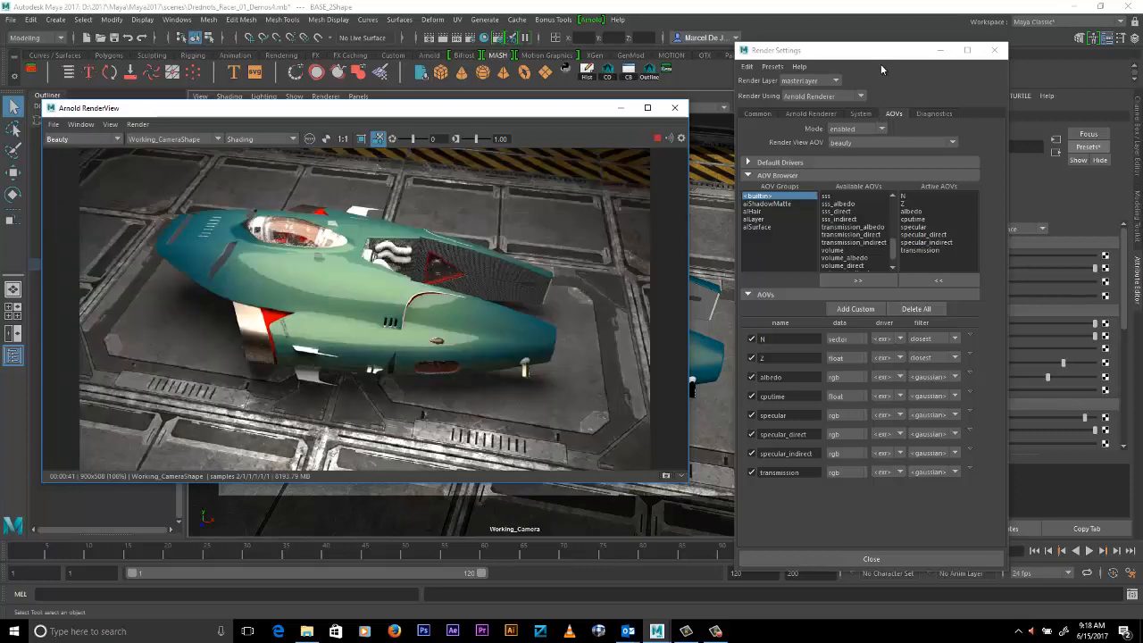
- Save the rendered AOVs from the RenderView as a multi-layer EXR named test in the images folder
drag(880, 50, 902, 48)
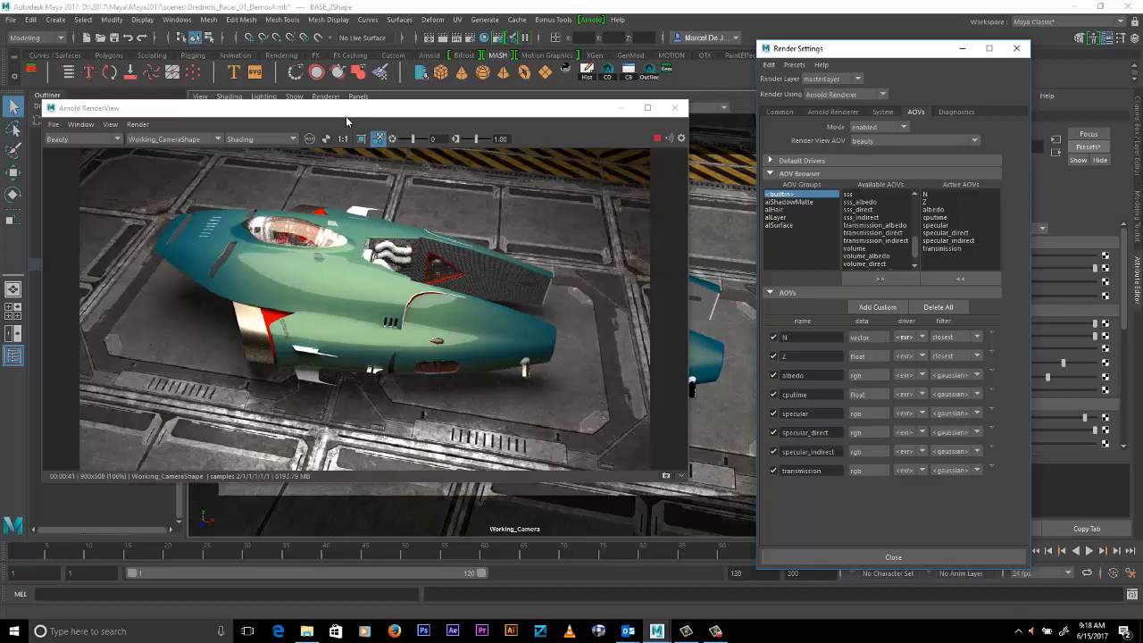
click(54, 124)
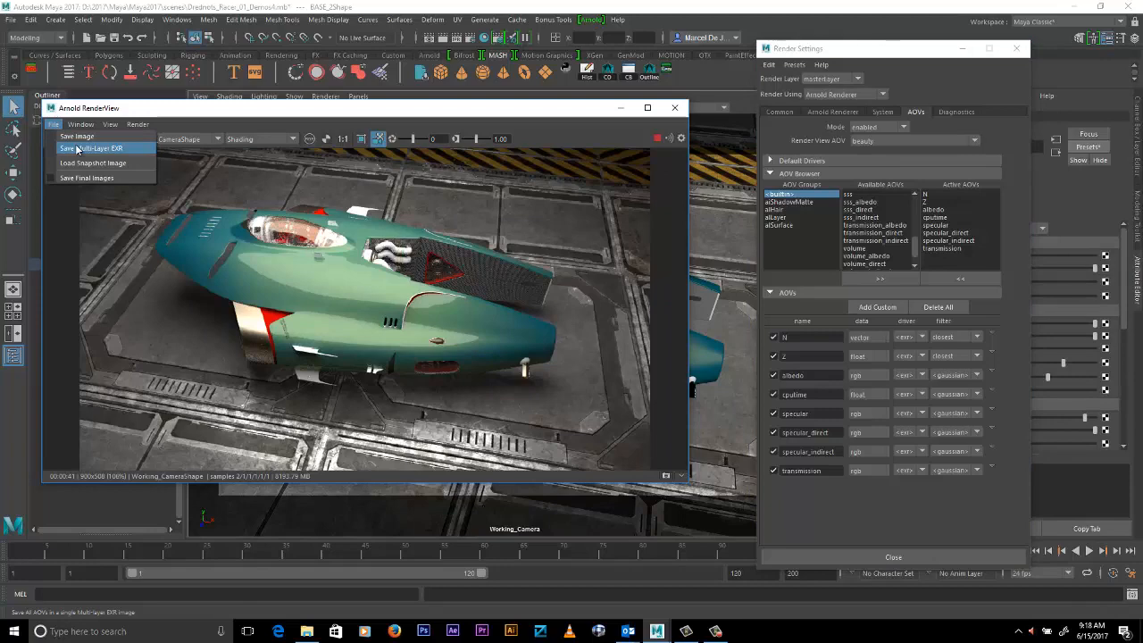
click(77, 149)
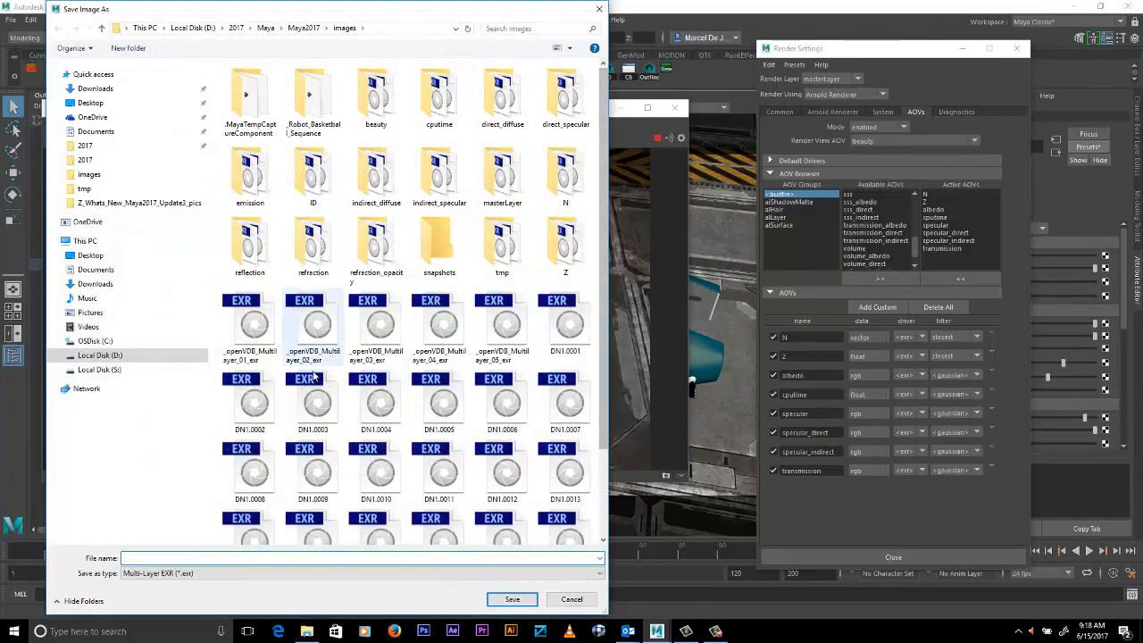
scroll(264, 360, down, 1)
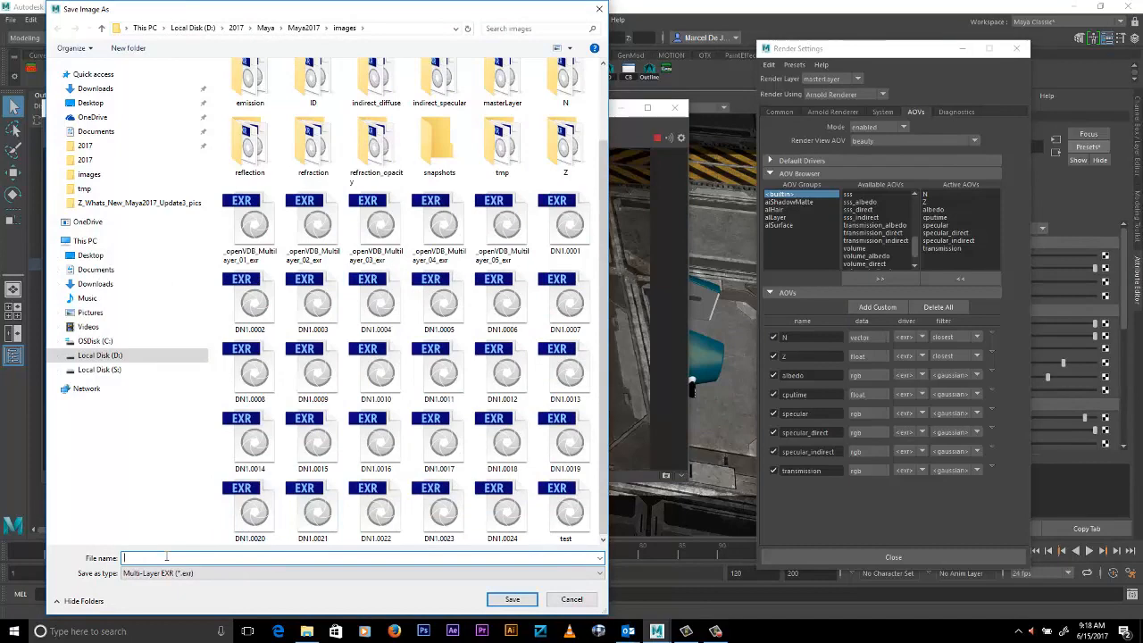
text(test)
key(Return)
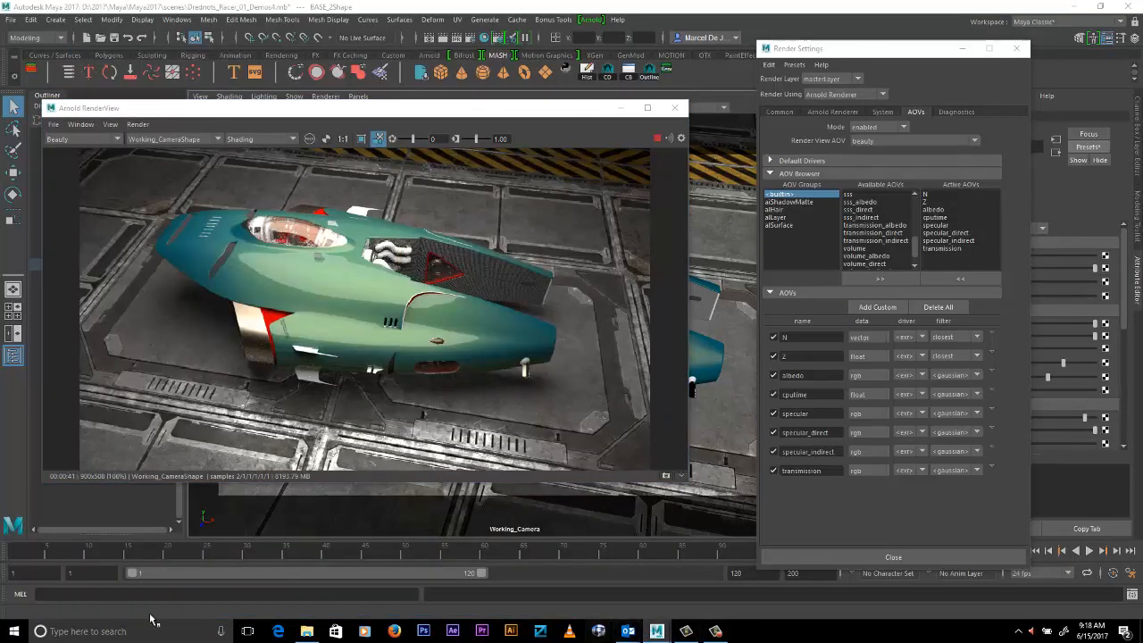
- Load the saved test.exr from File Explorer into RV, maximize the viewer and expand the file's layers in the session manager
click(306, 631)
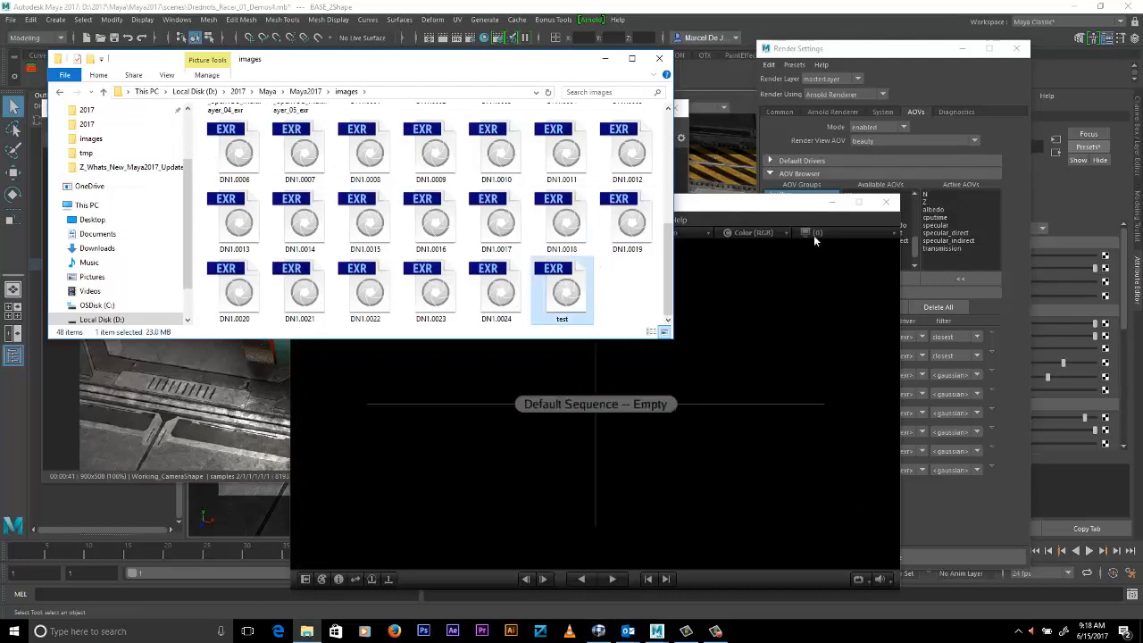
click(858, 201)
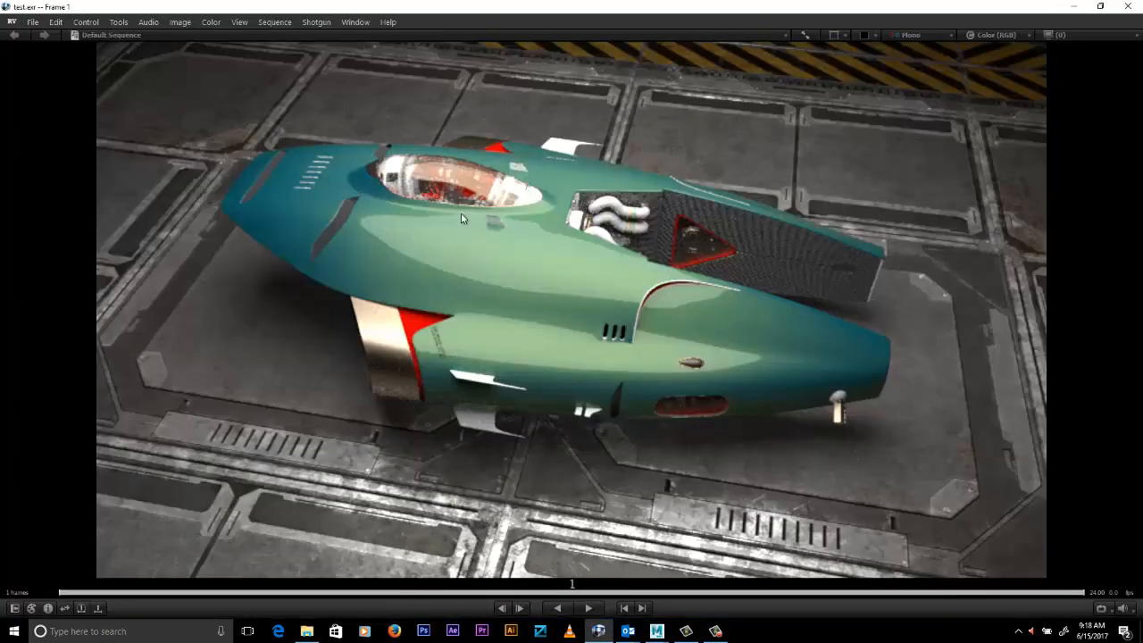
click(14, 607)
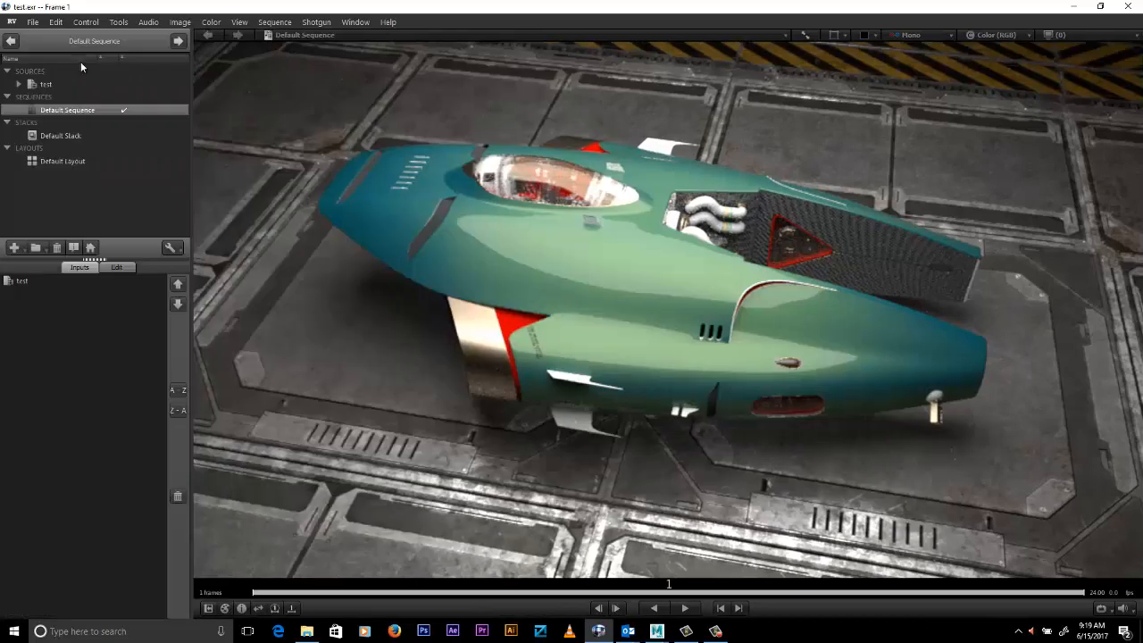
click(48, 84)
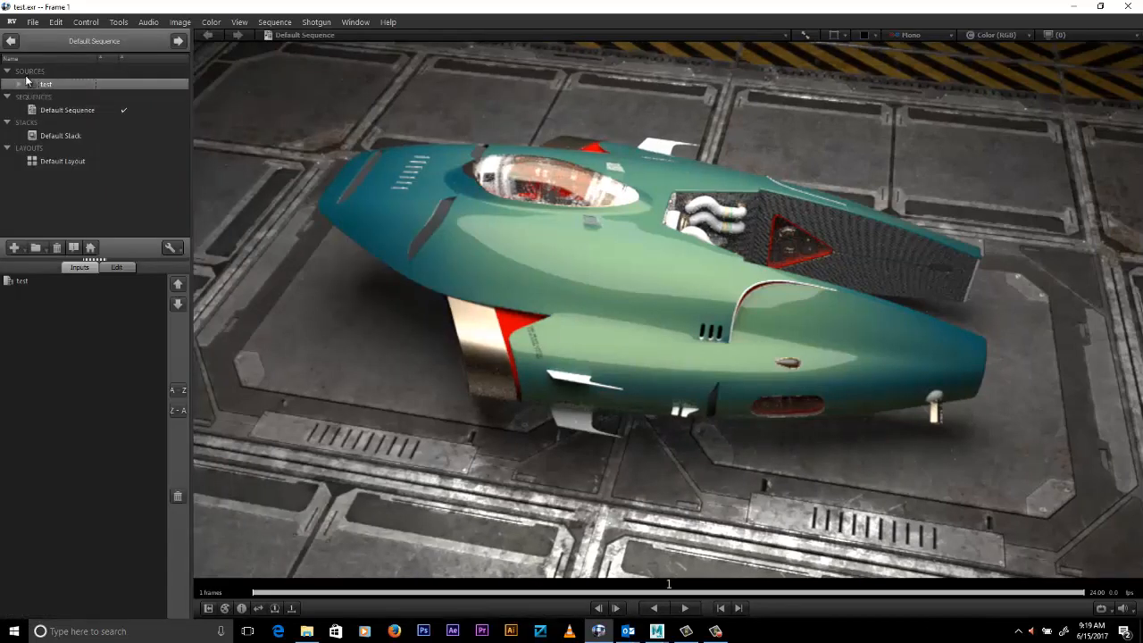
click(19, 84)
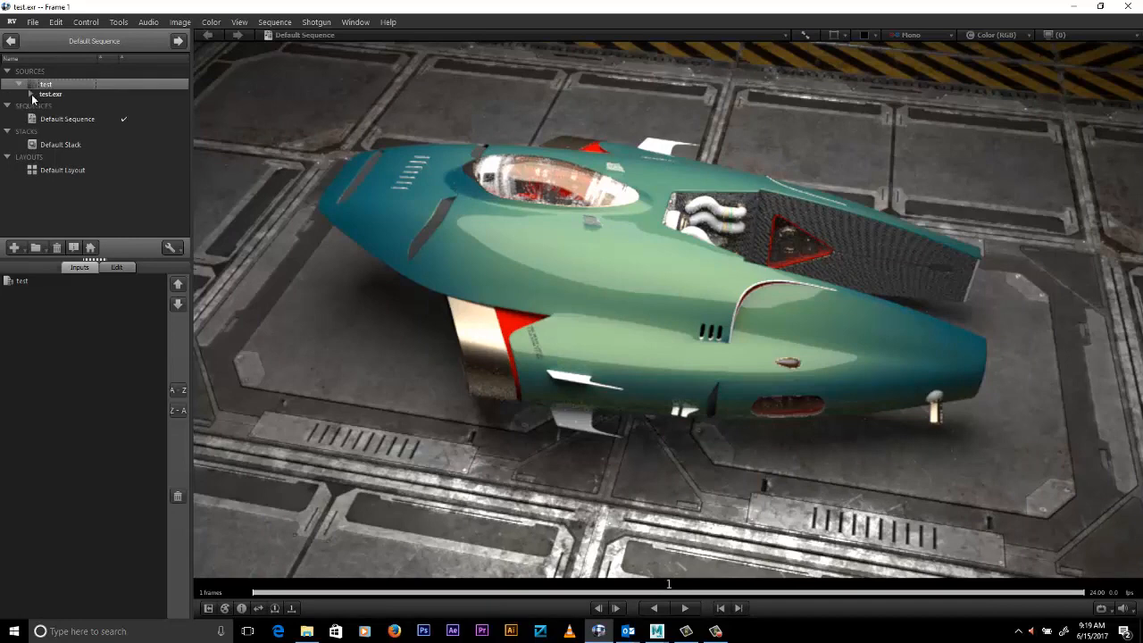
click(31, 95)
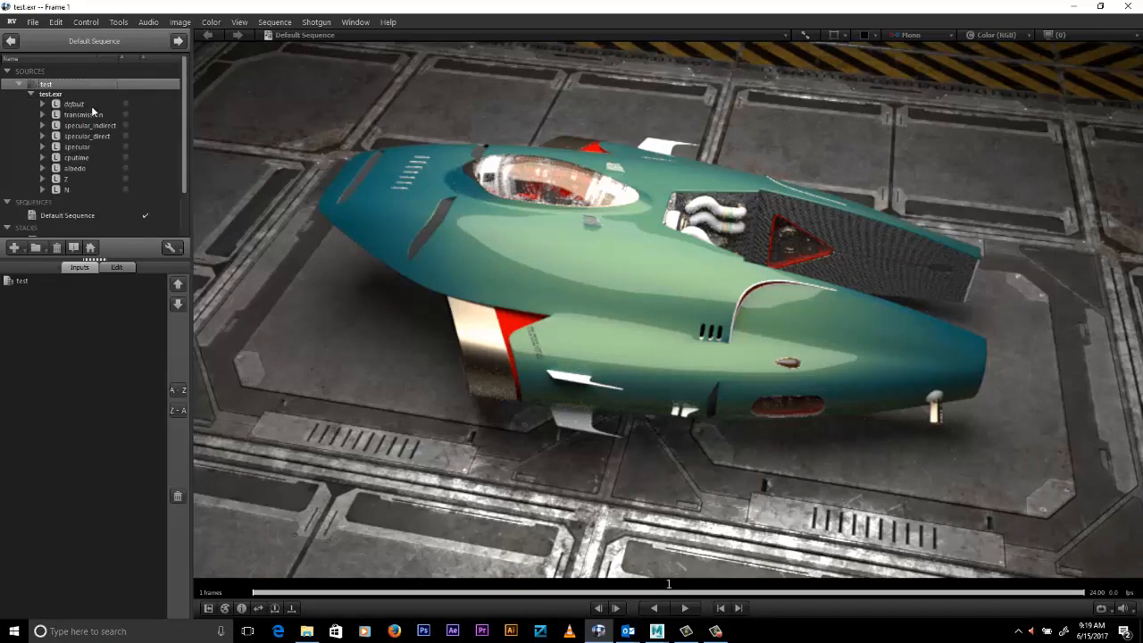
- View the transmission, specular_indirect, specular_direct, specular, albedo and N layers of test.exr in turn
click(125, 115)
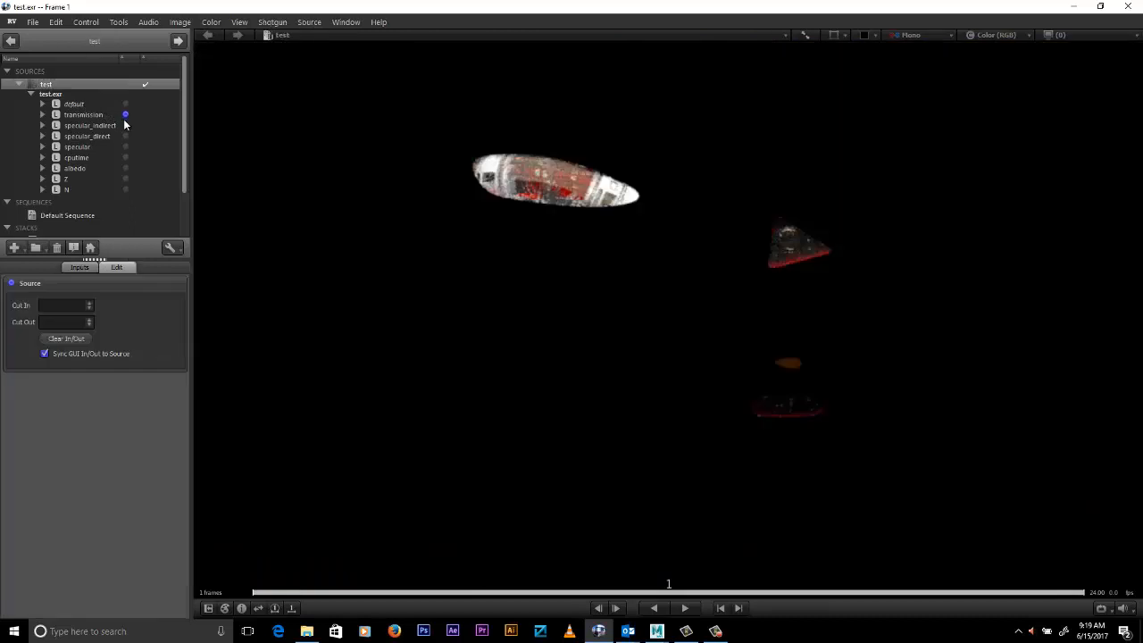
click(125, 125)
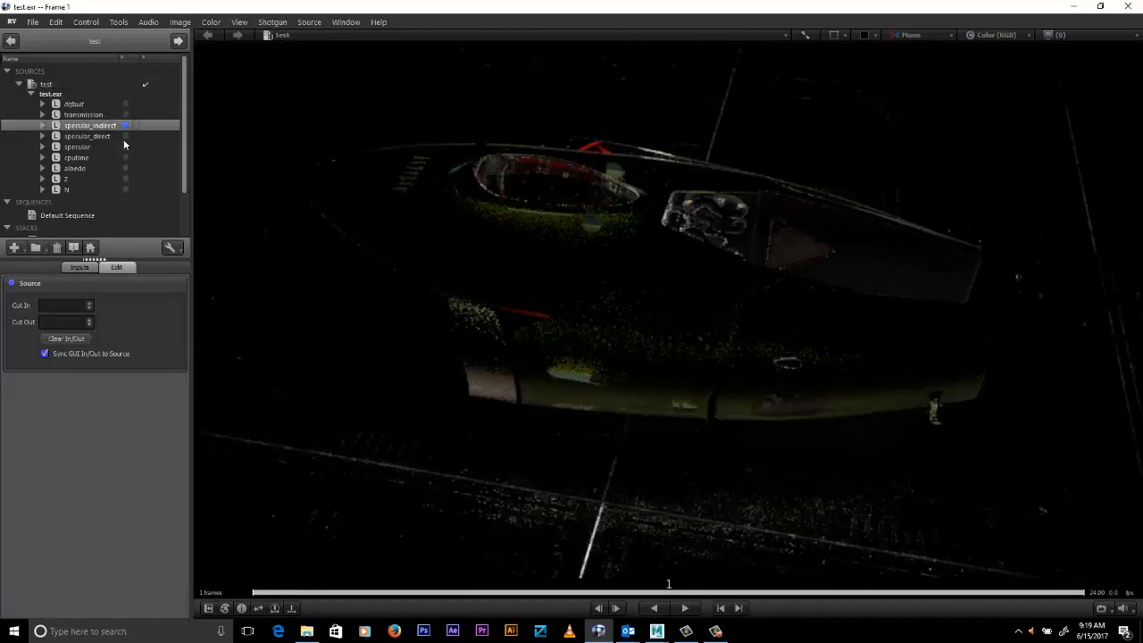
click(125, 135)
click(126, 147)
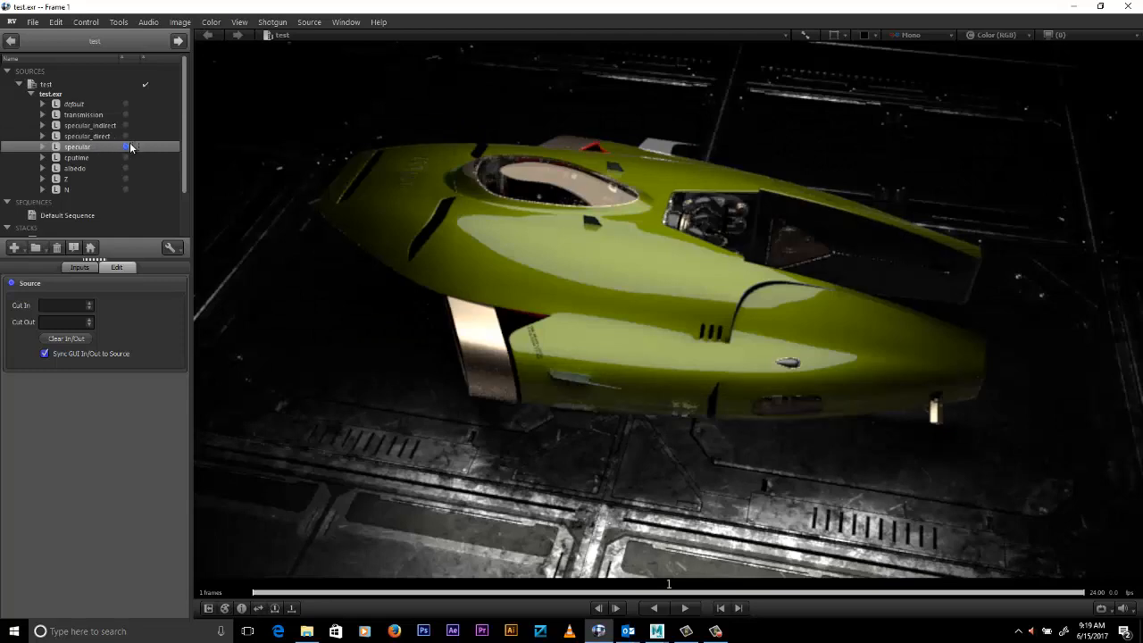
click(126, 167)
click(126, 190)
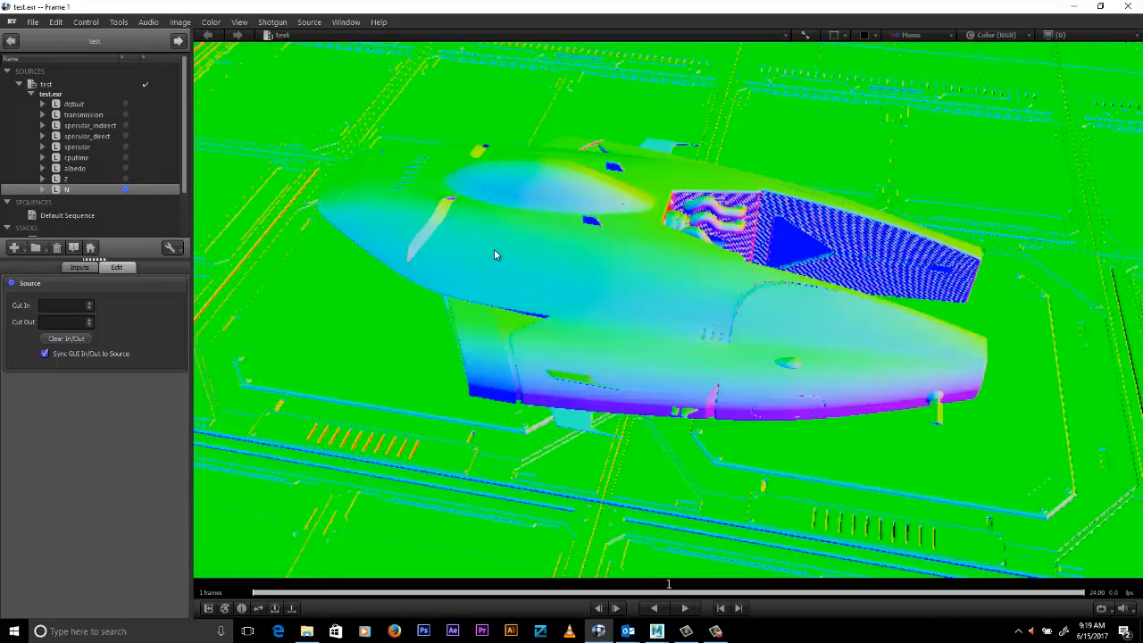
- Expand the specular layer of test.exr and view its R, G and B channels one by one
click(43, 115)
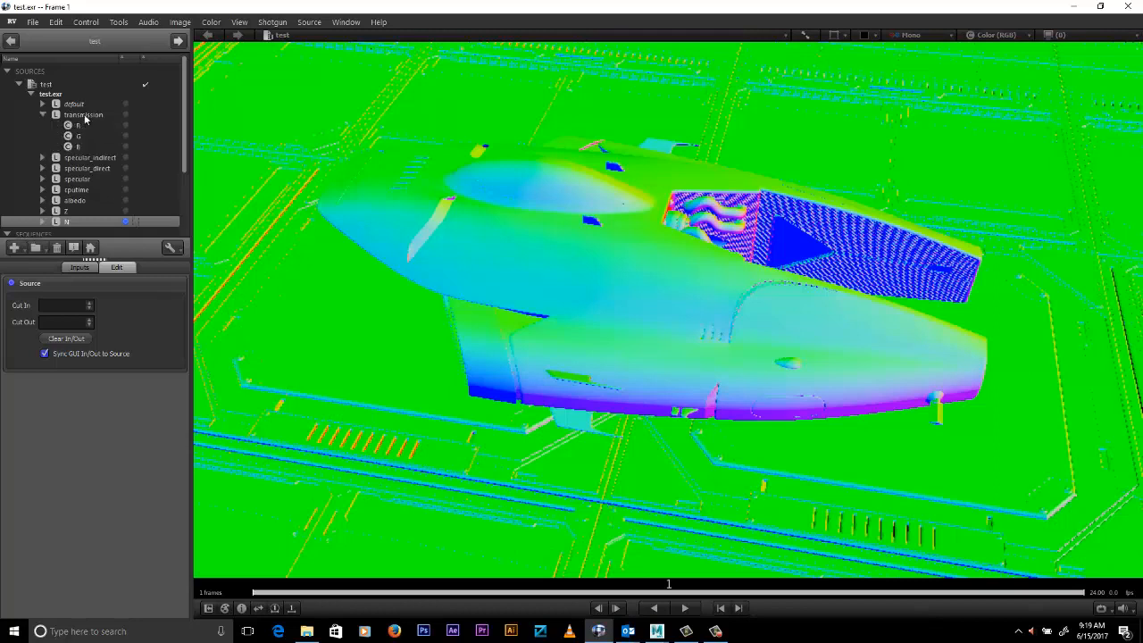
click(43, 115)
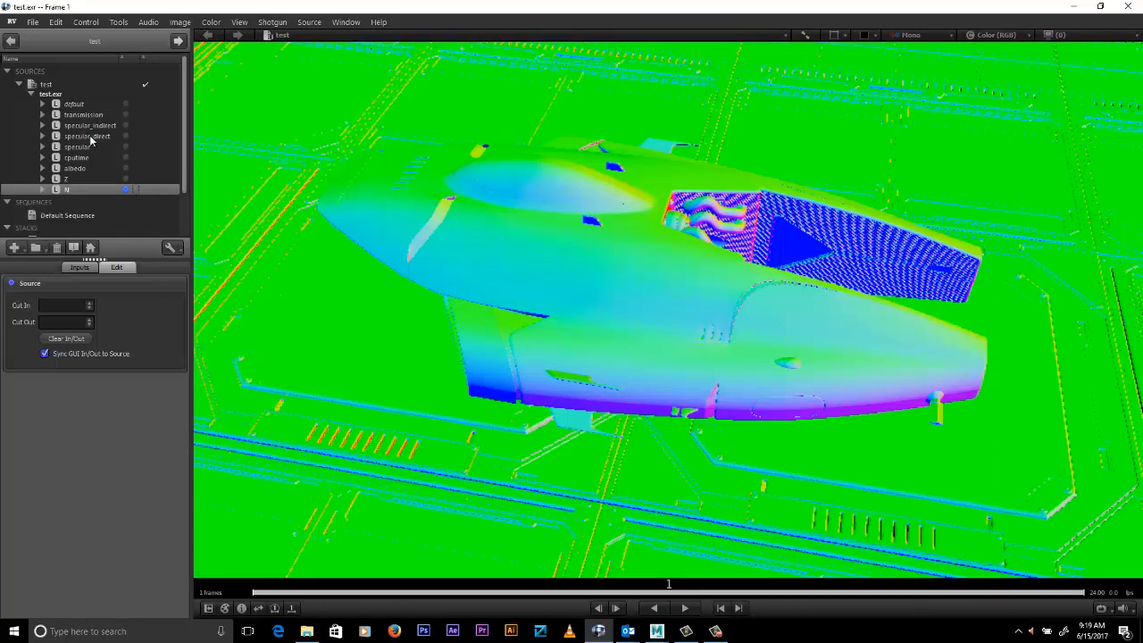
click(43, 147)
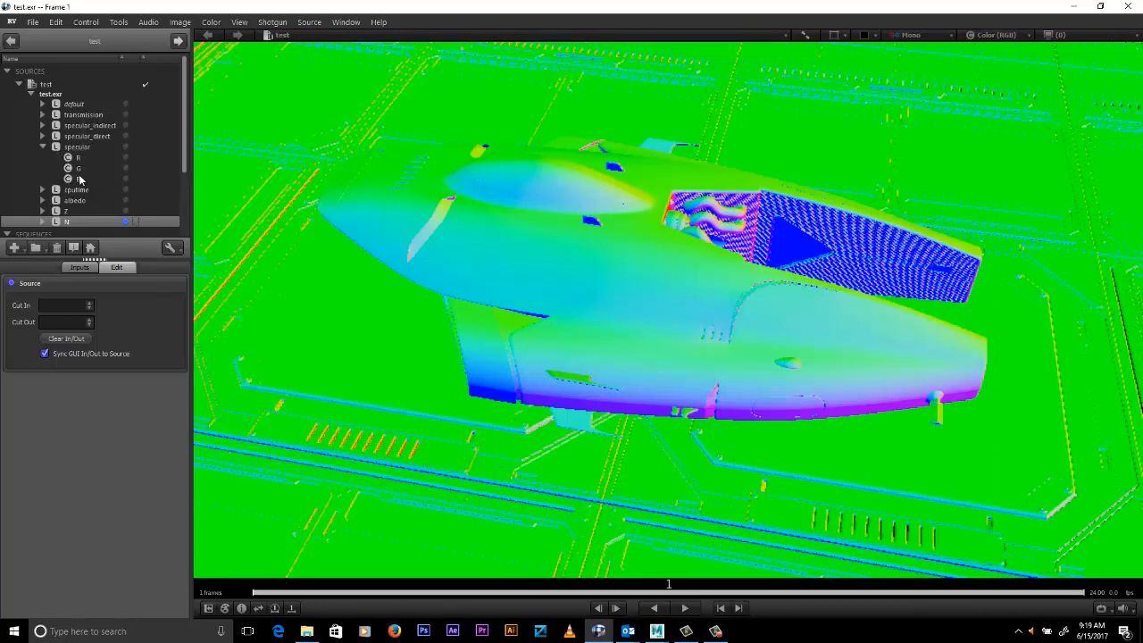
click(138, 158)
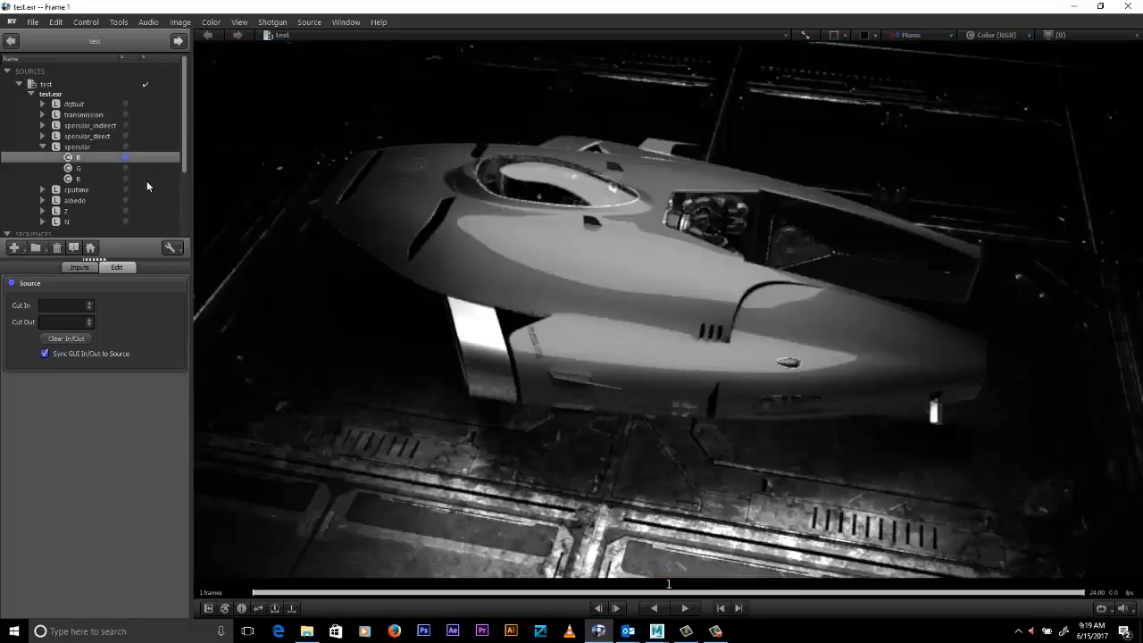
click(126, 168)
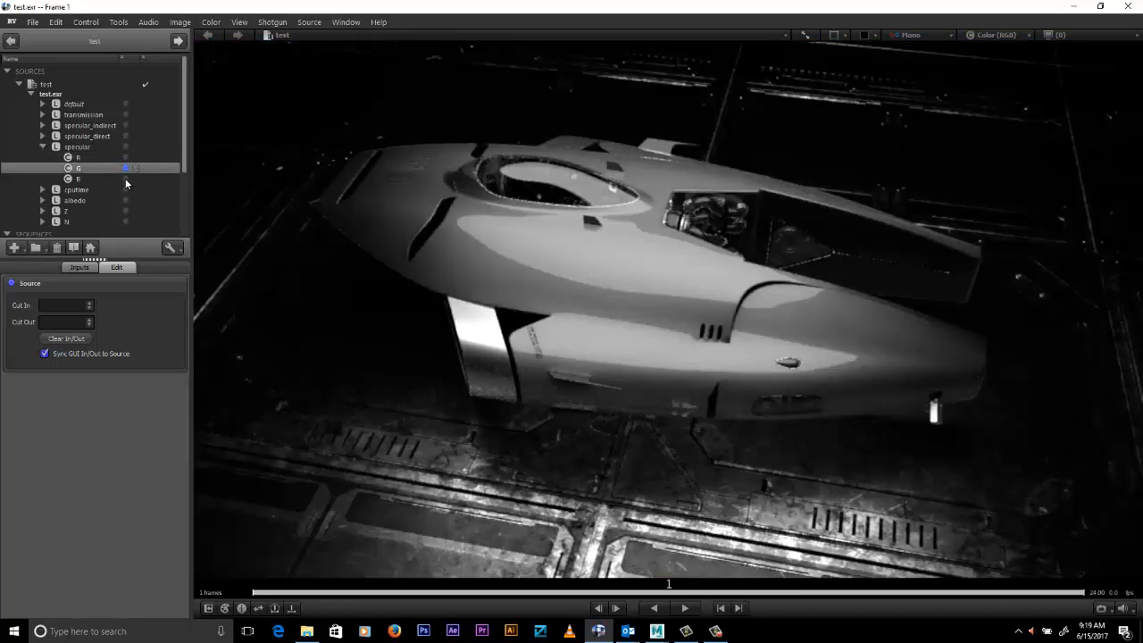
click(126, 180)
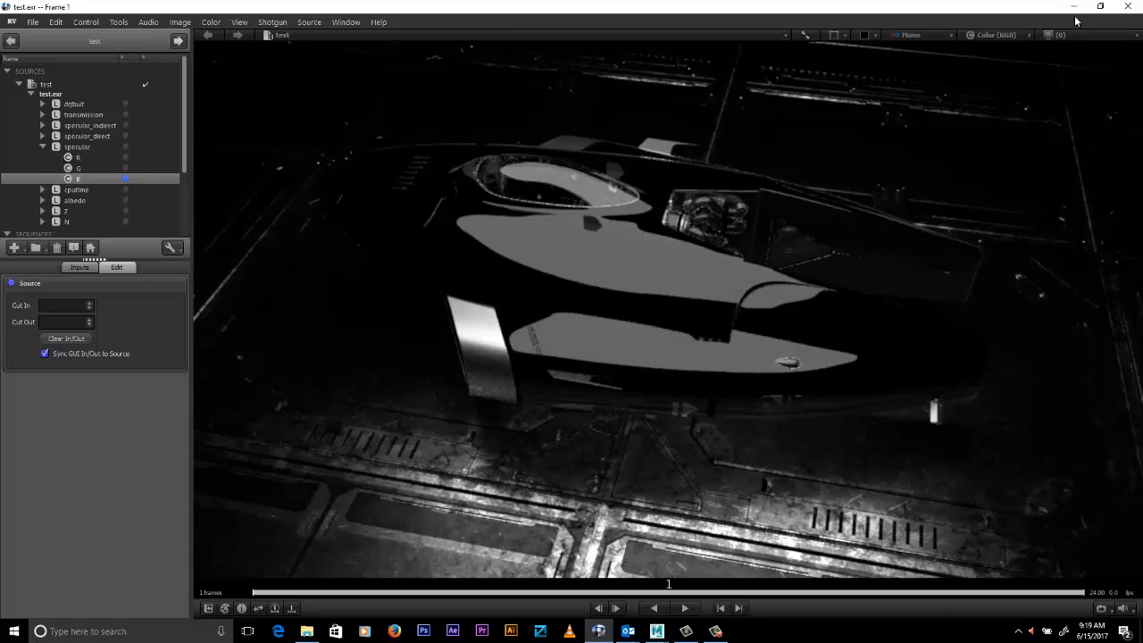
- Switch back to Maya, widen the RenderView with its Pixel information showing, and set the render to 1:1 scale
click(1100, 6)
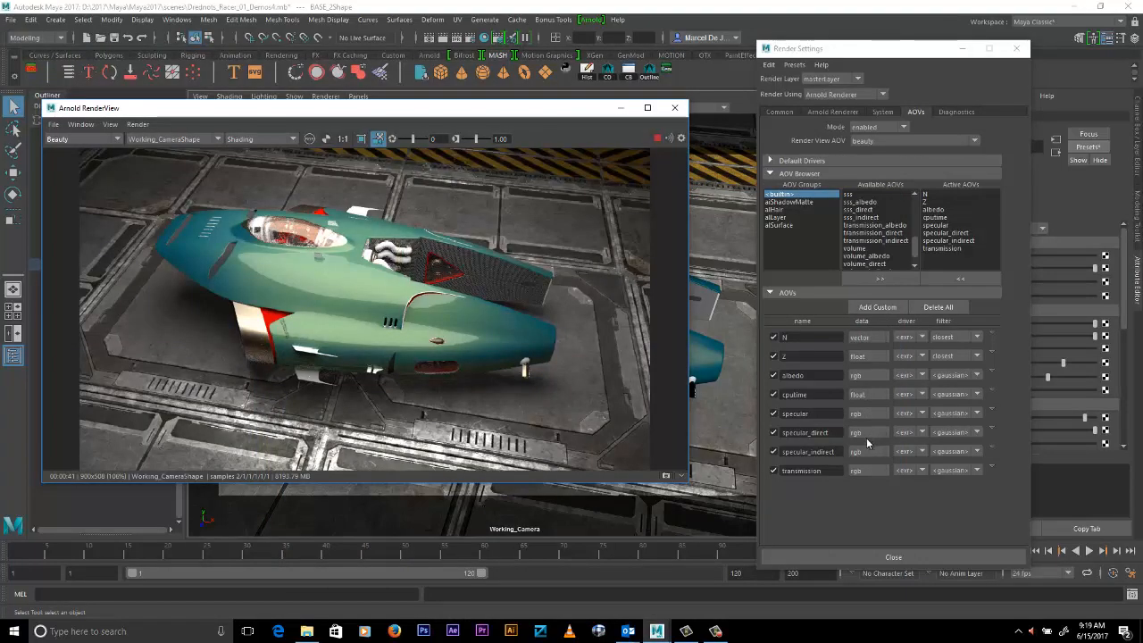
drag(508, 109, 500, 104)
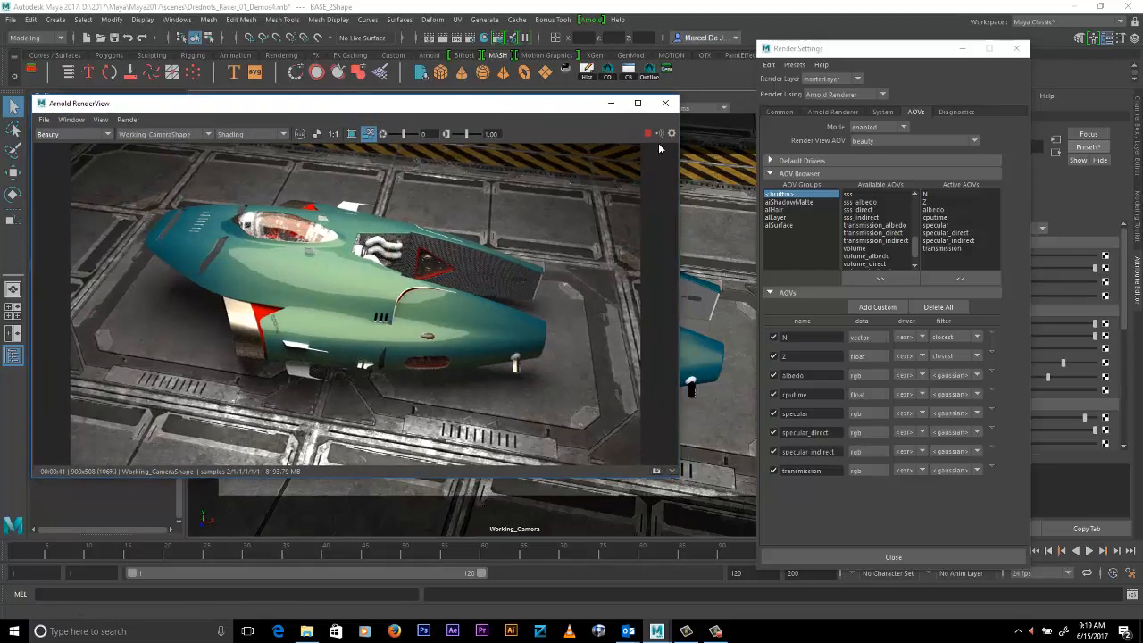
drag(681, 154, 799, 150)
click(795, 133)
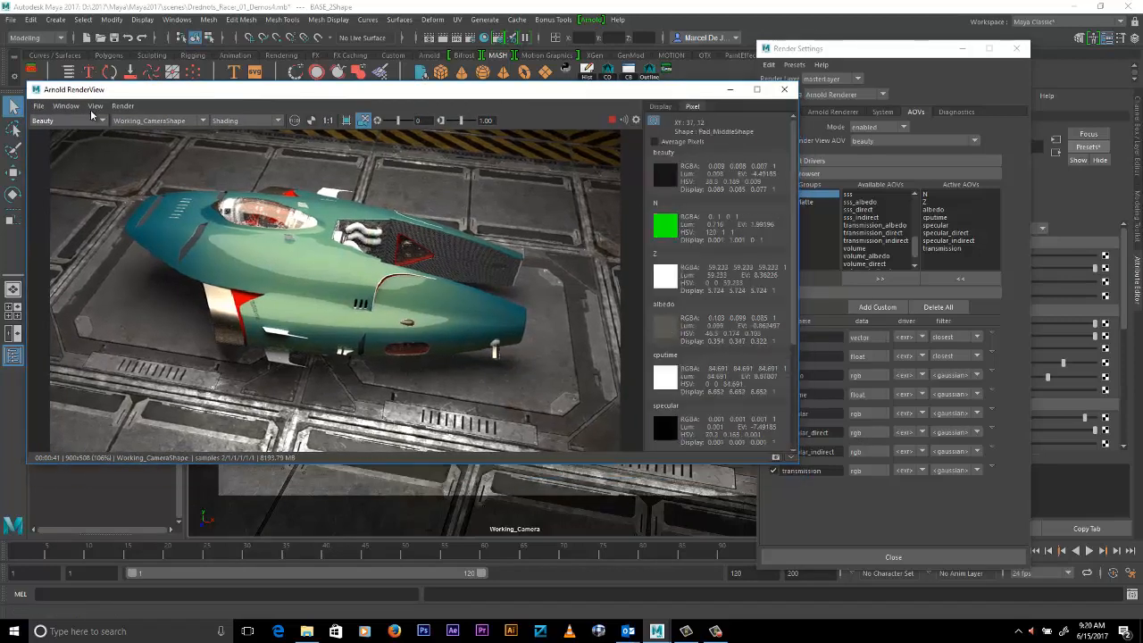
drag(159, 85, 156, 60)
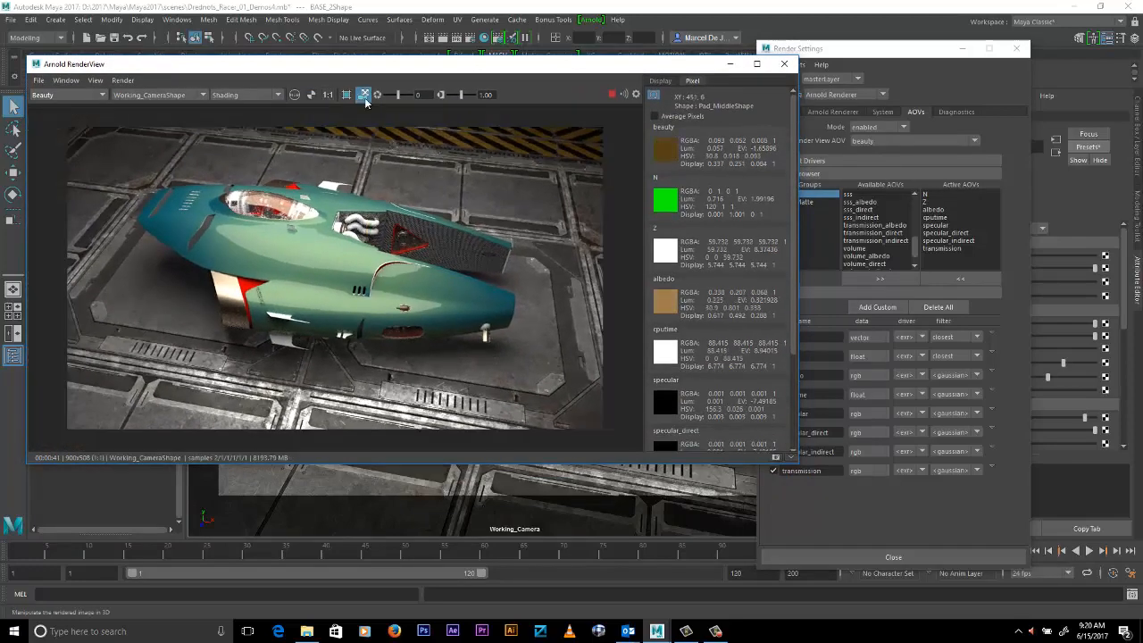
click(327, 95)
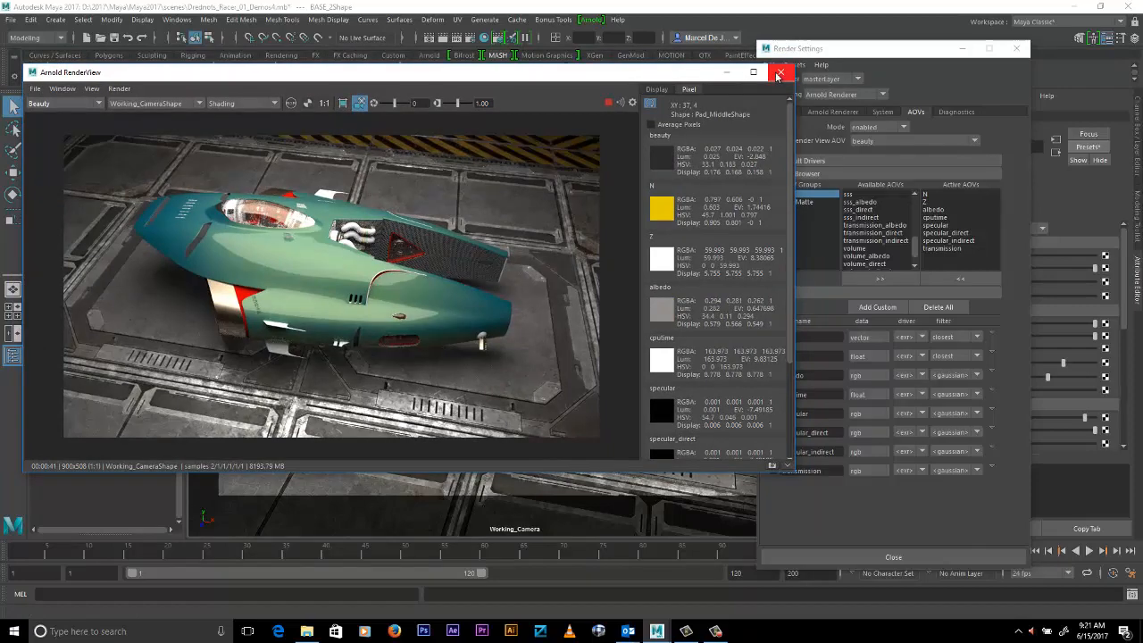
- Close the RenderView and add motionvector to the active AOVs in the Render Settings
click(778, 75)
drag(879, 48, 656, 42)
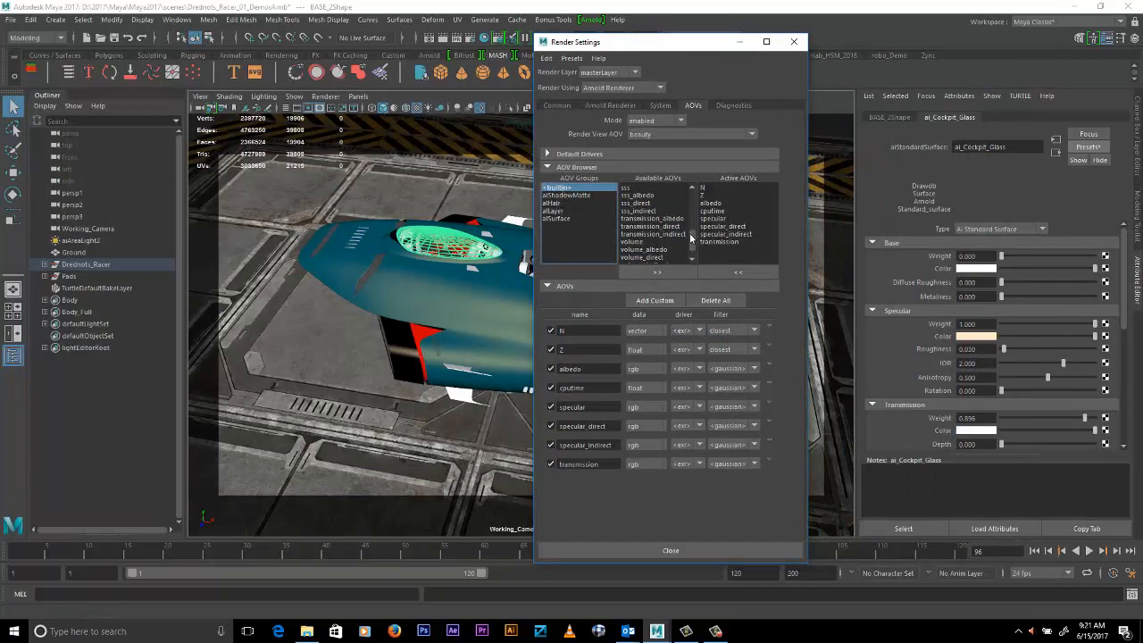
scroll(694, 238, up, 2)
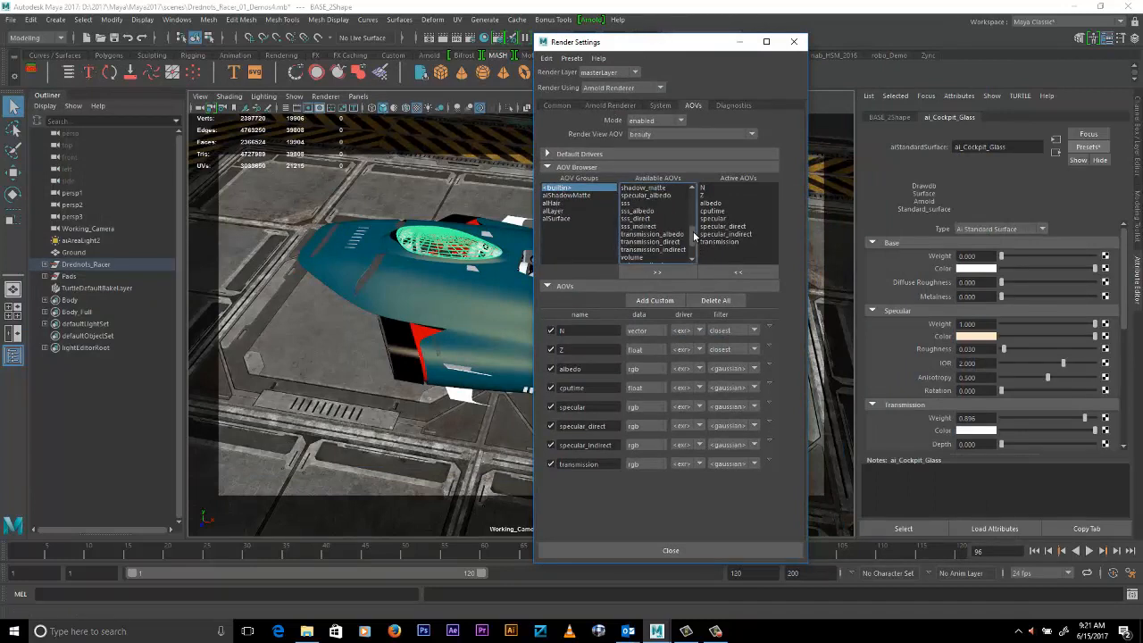
drag(694, 238, 693, 228)
click(658, 195)
click(674, 272)
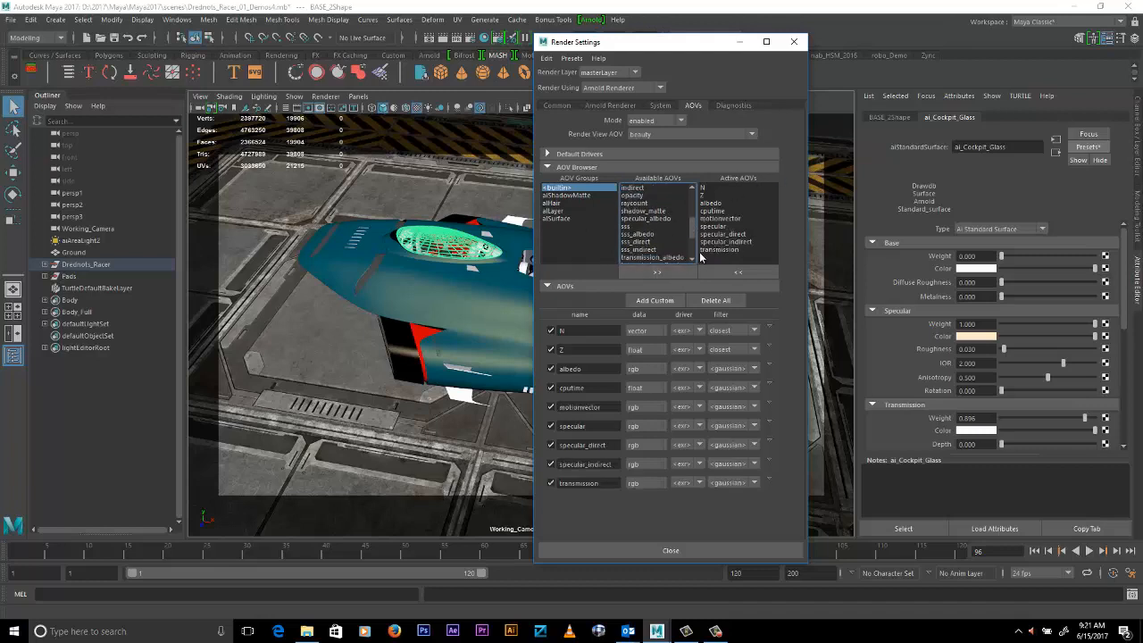
- Set the file output to the name.#.ext frame sequence format with an end frame of 24
click(557, 106)
drag(678, 44, 690, 41)
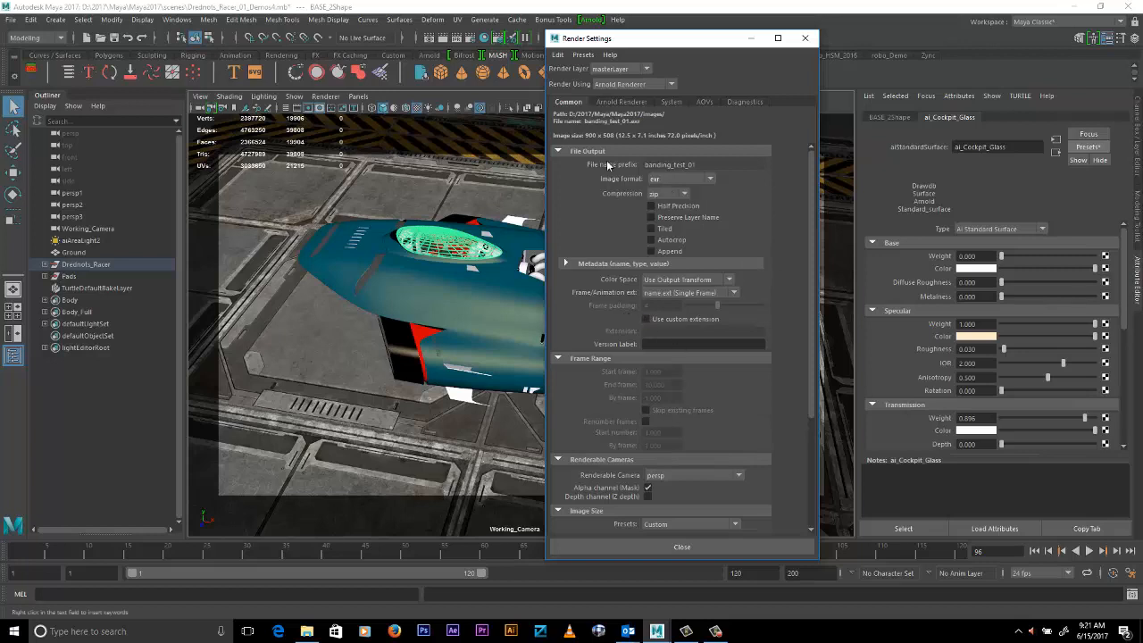
click(707, 293)
click(669, 329)
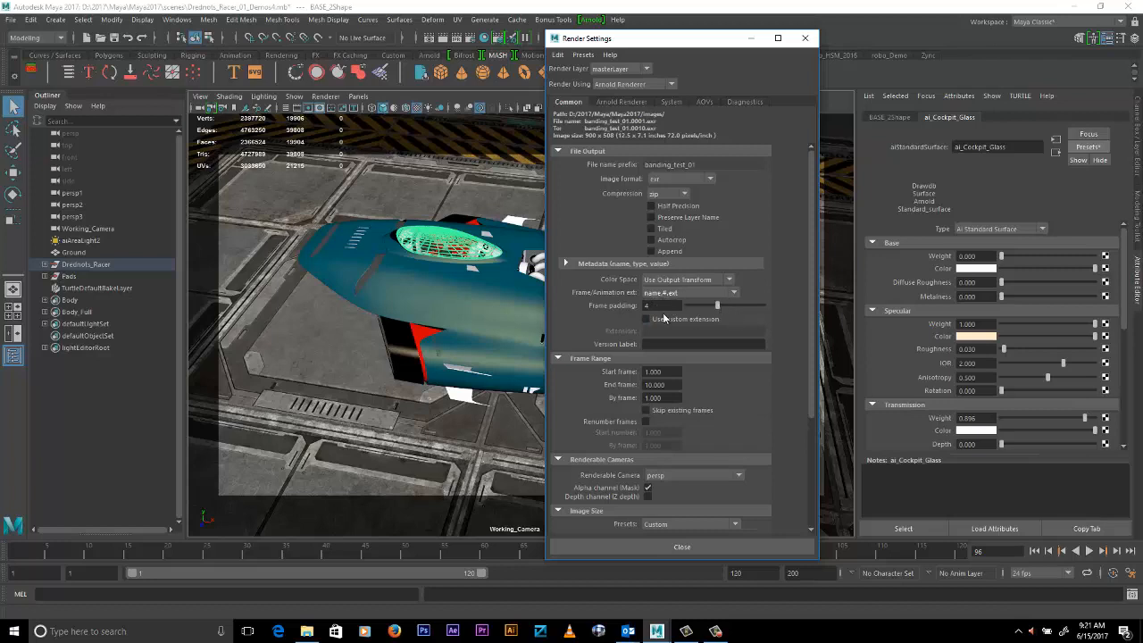
scroll(663, 318, down, 1)
double_click(680, 350)
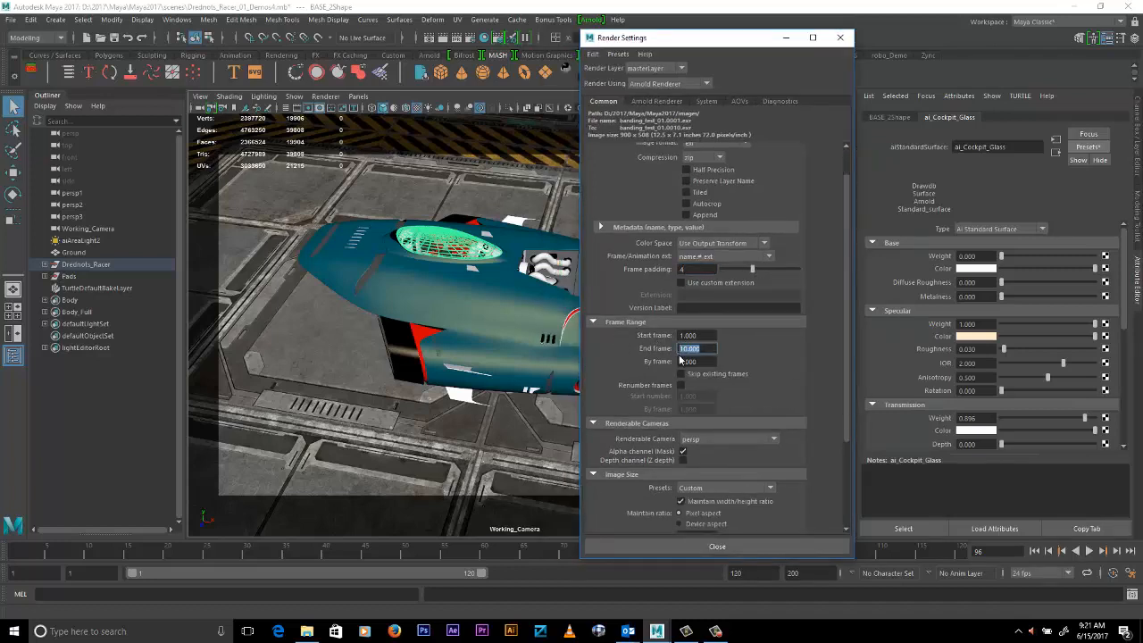
text(24)
key(Tab)
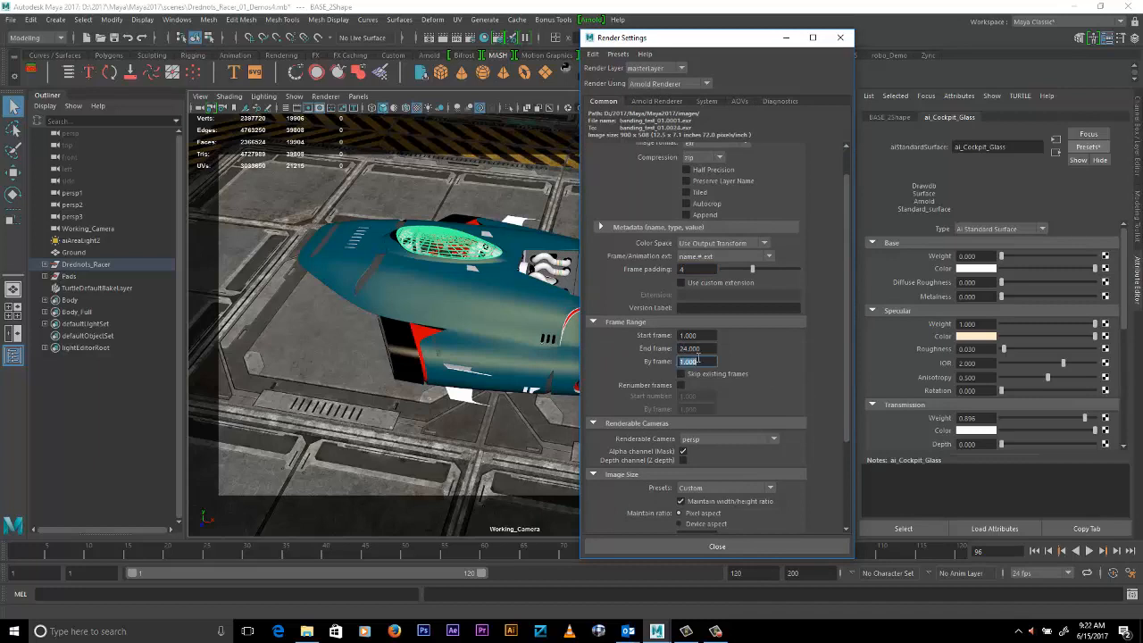
- Set the render image width to 600 pixels with the width/height ratio maintained
scroll(728, 372, down, 2)
scroll(727, 421, down, 1)
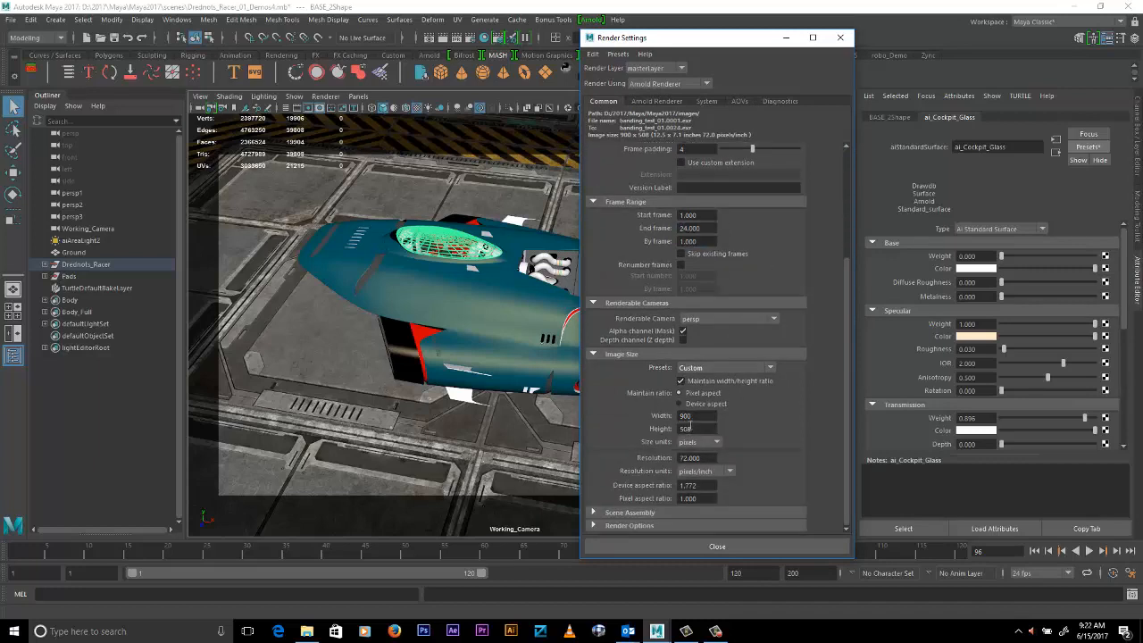
double_click(686, 415)
- Change the render's file name prefix to DN1 and review the common output settings
scroll(709, 178, up, 3)
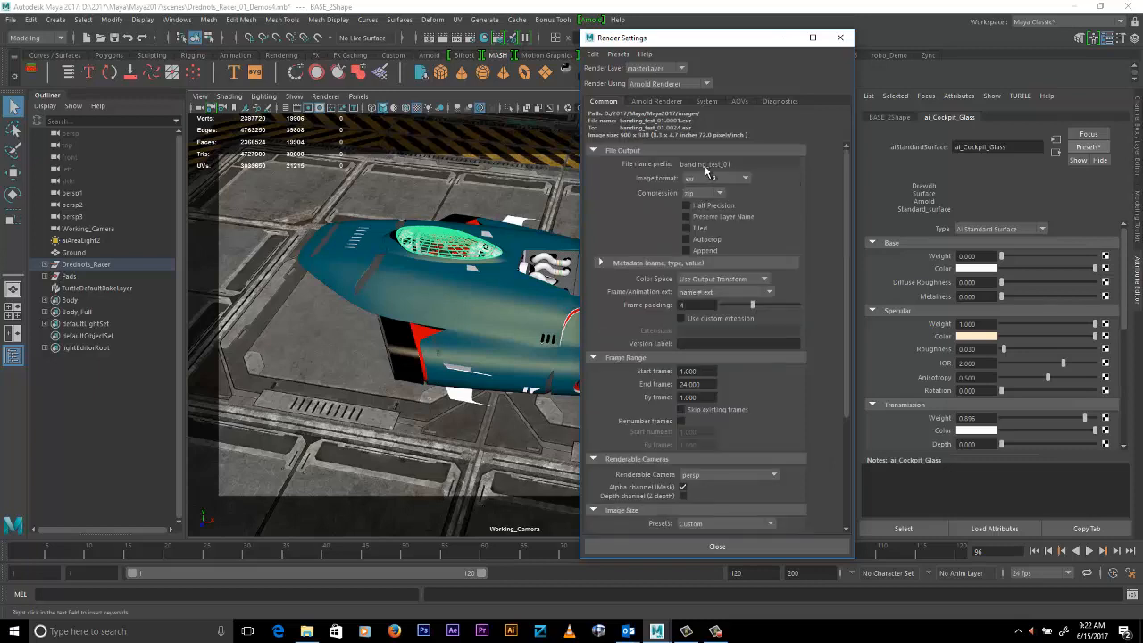
double_click(722, 166)
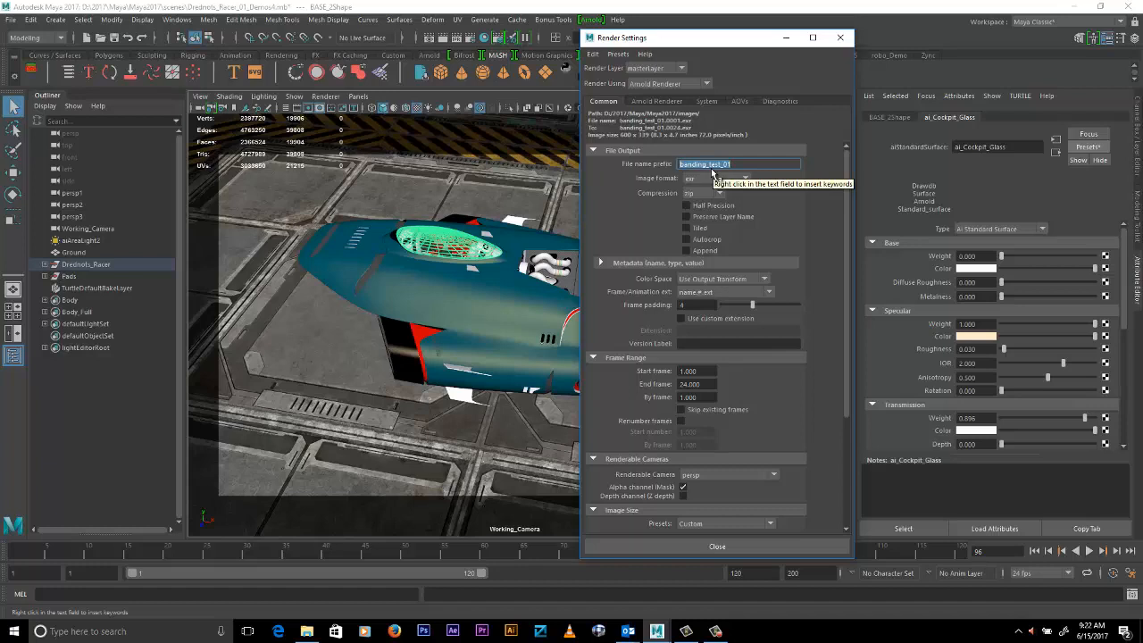
text(DN1)
key(Return)
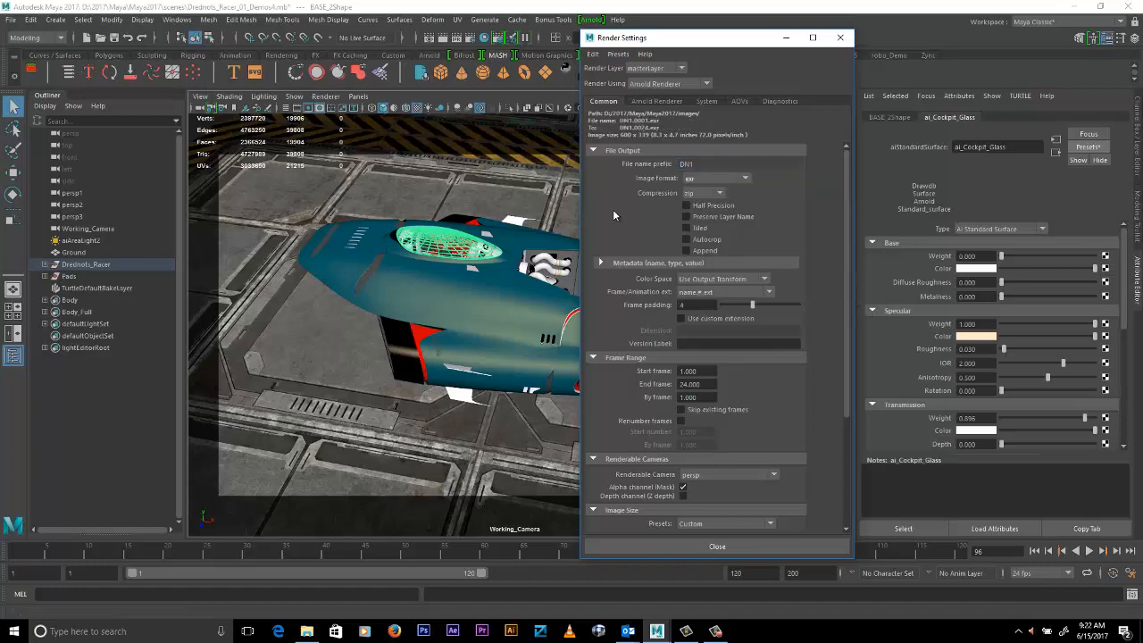
scroll(693, 384, down, 3)
scroll(725, 393, up, 3)
- Enable Arnold motion blur with a shutter length of 0.4 and close the Render Settings
click(650, 104)
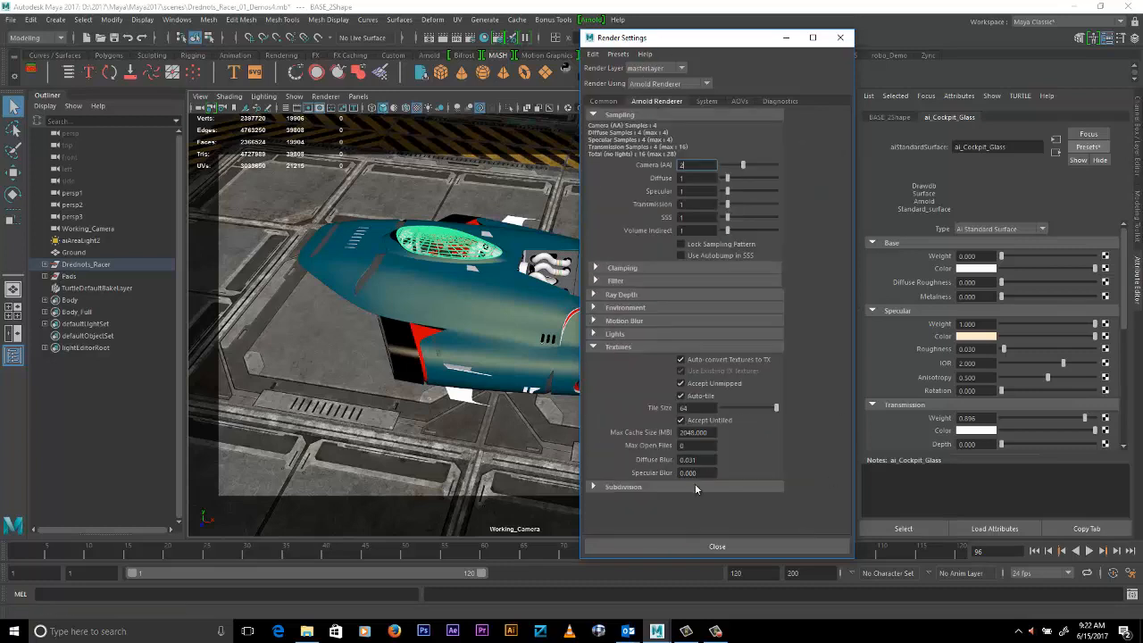
click(659, 320)
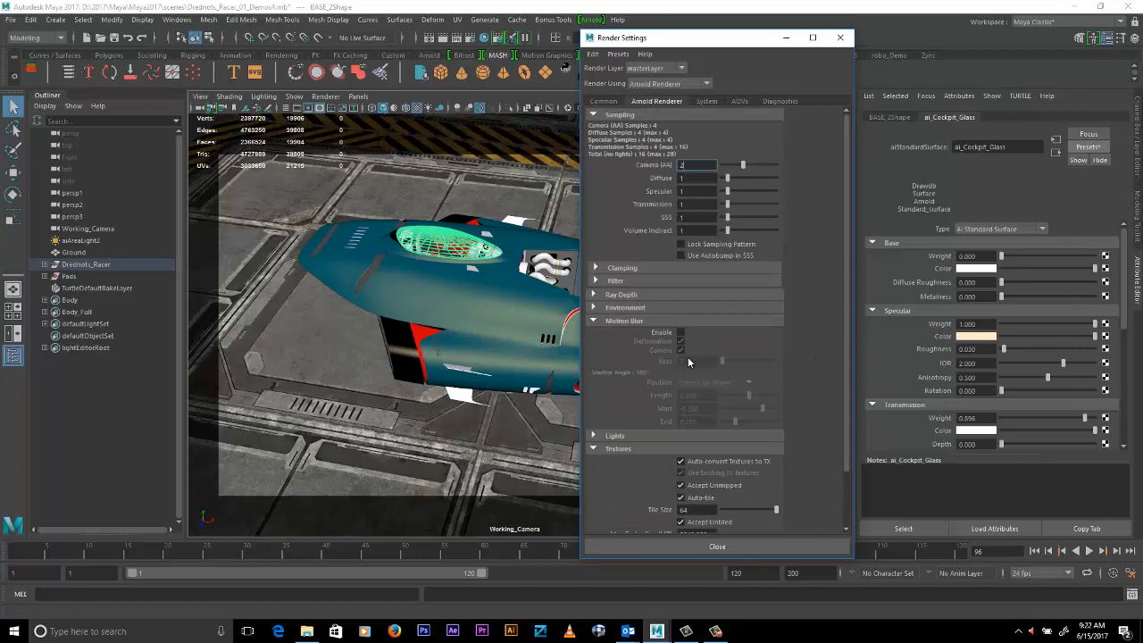
scroll(764, 364, down, 1)
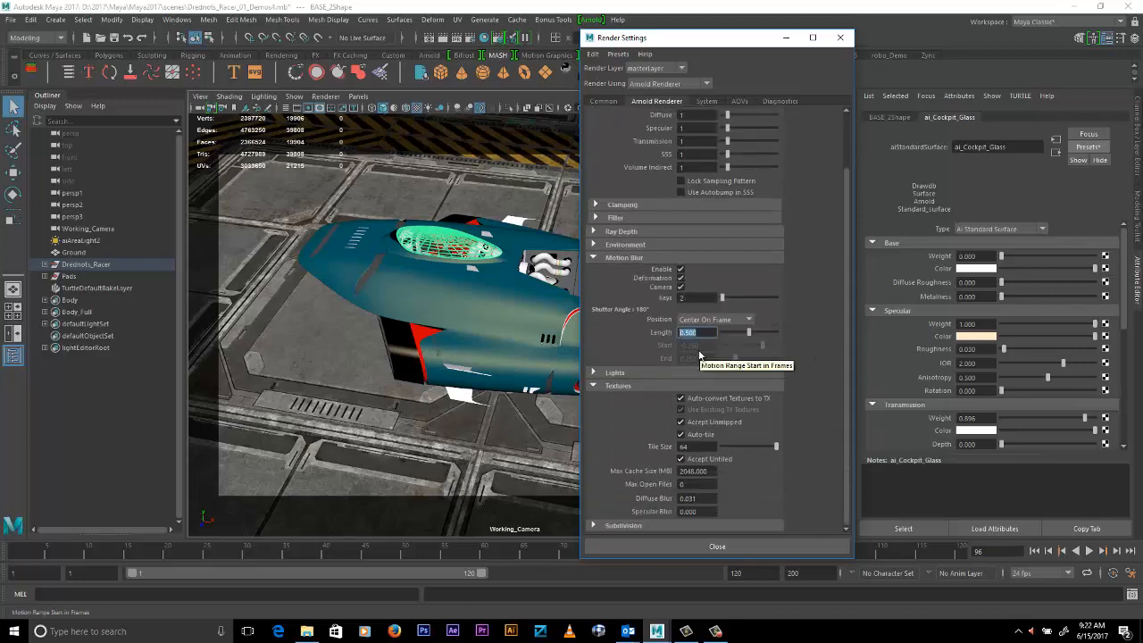
text(.4)
key(Return)
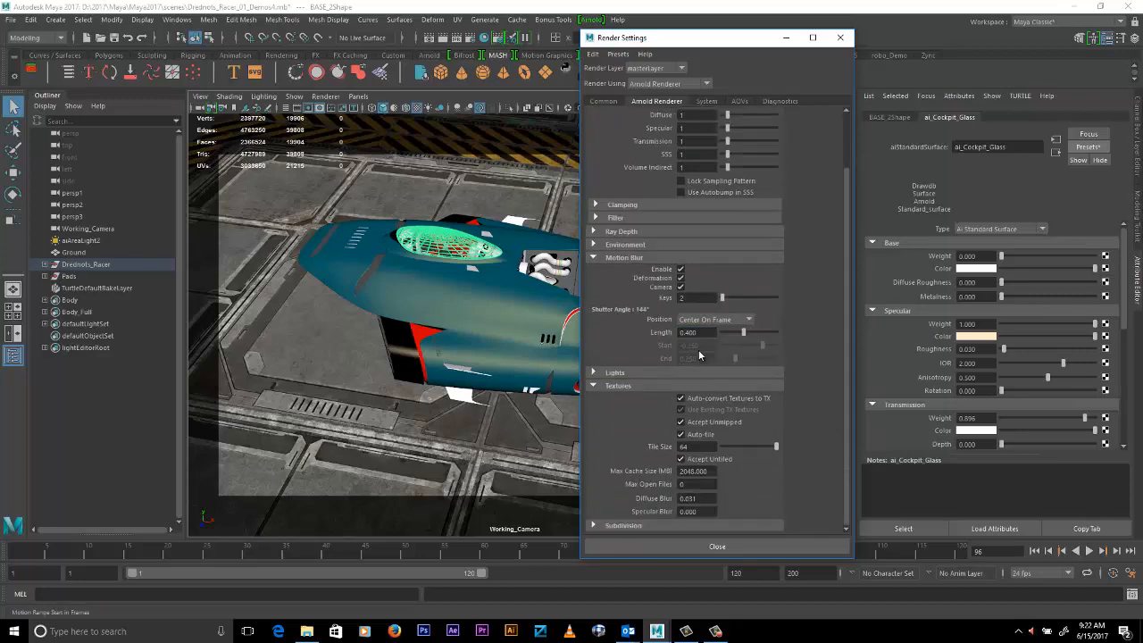
drag(678, 37, 799, 31)
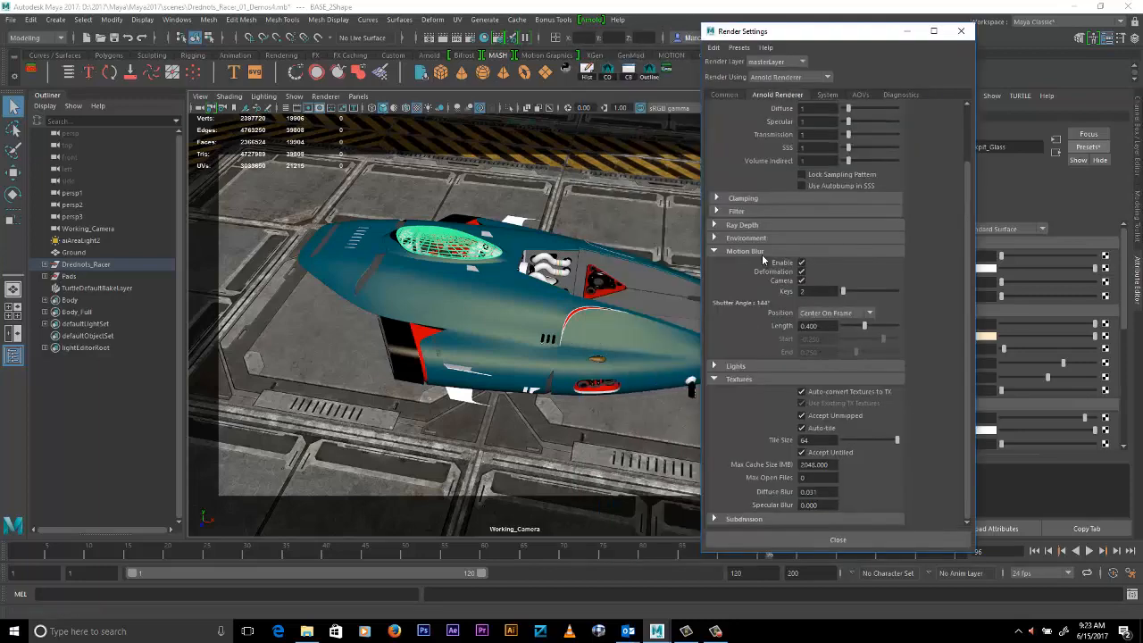
click(837, 540)
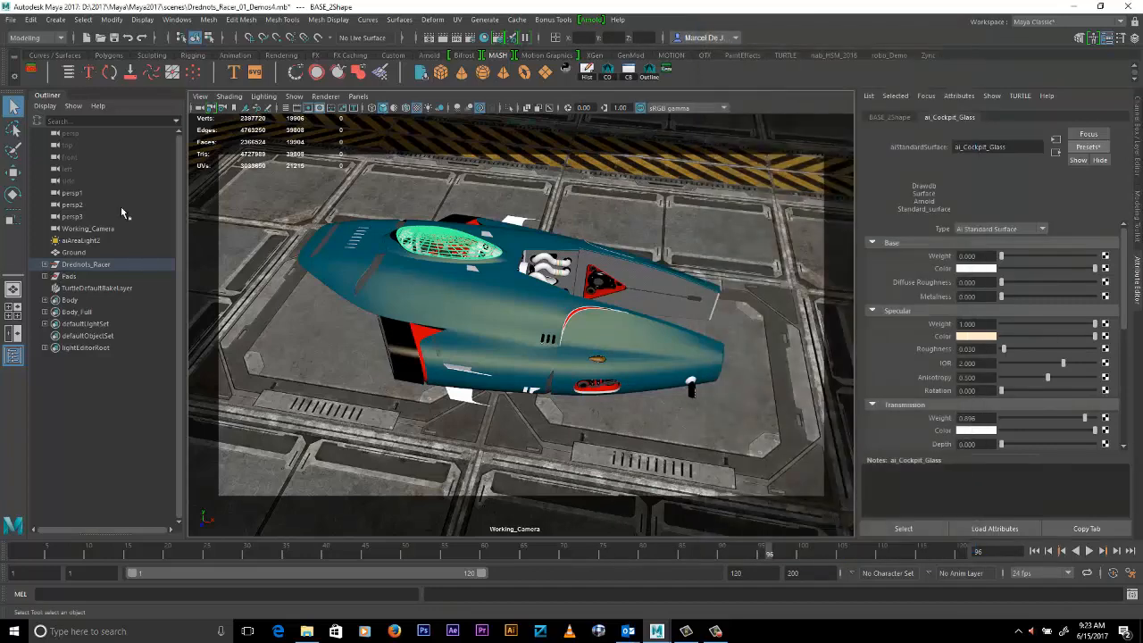
- Create a clockwise 24-frame turntable animation around the Drednots_Racer group
click(85, 264)
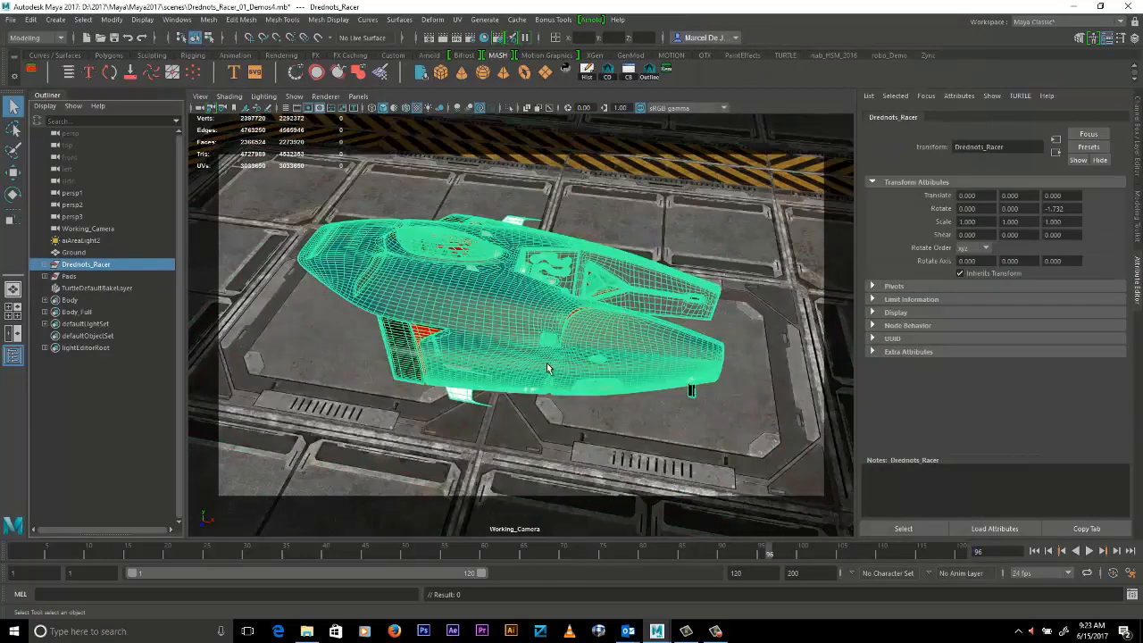
click(36, 38)
click(34, 75)
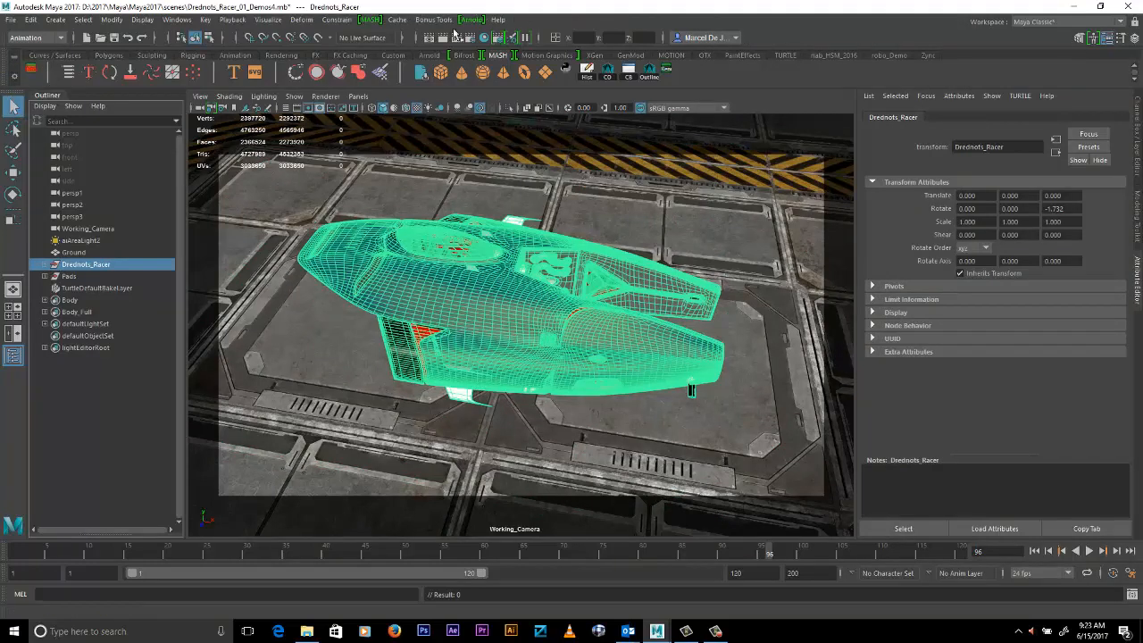
click(268, 20)
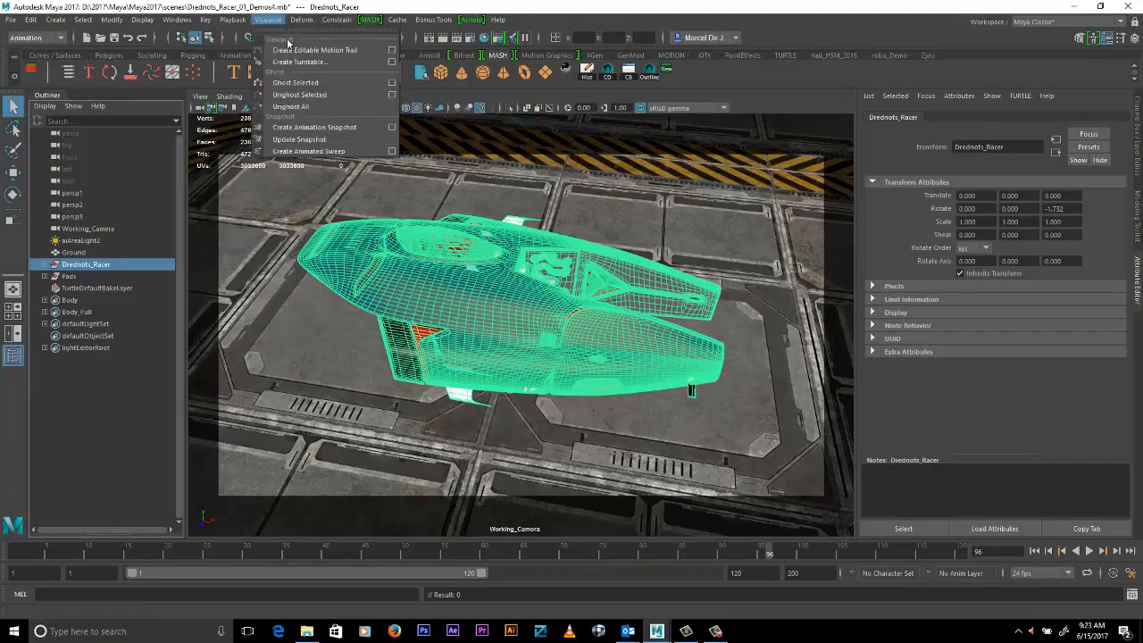
click(390, 61)
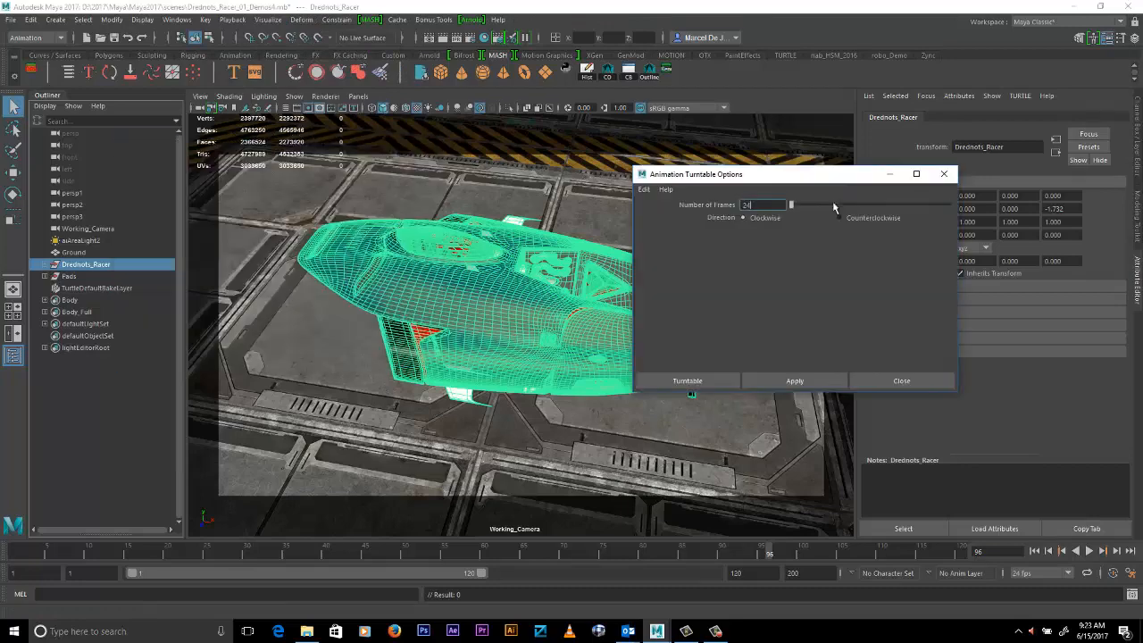
click(697, 385)
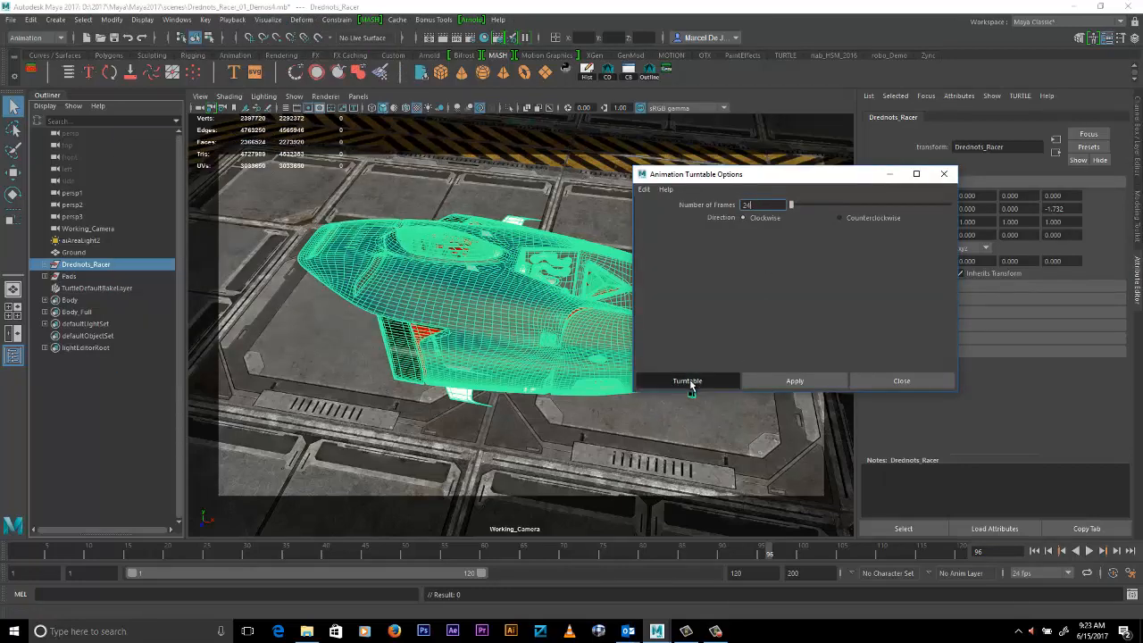
- Make the rotation curve of group1 linear in the Graph Editor and close the editor
click(207, 554)
click(73, 287)
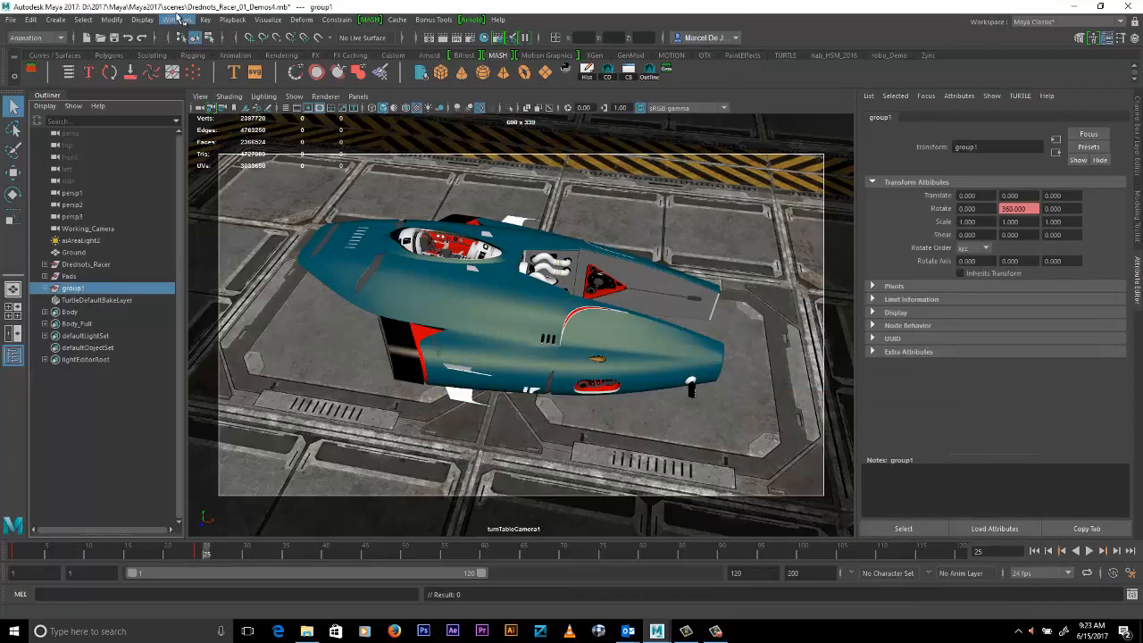
click(179, 19)
mouse_move(253, 90)
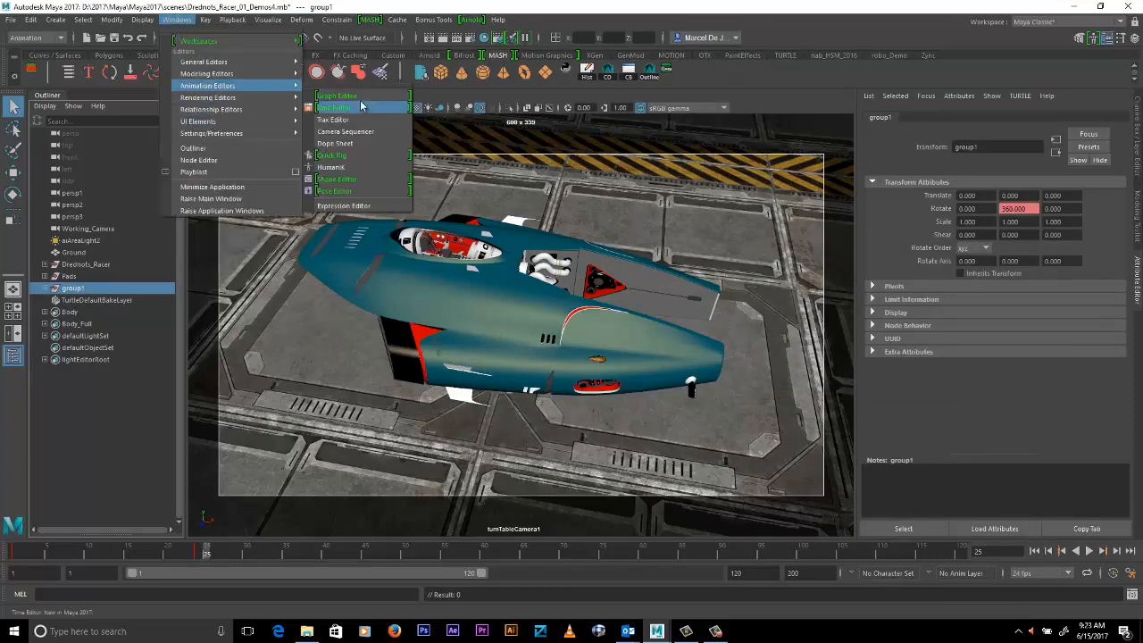
click(337, 96)
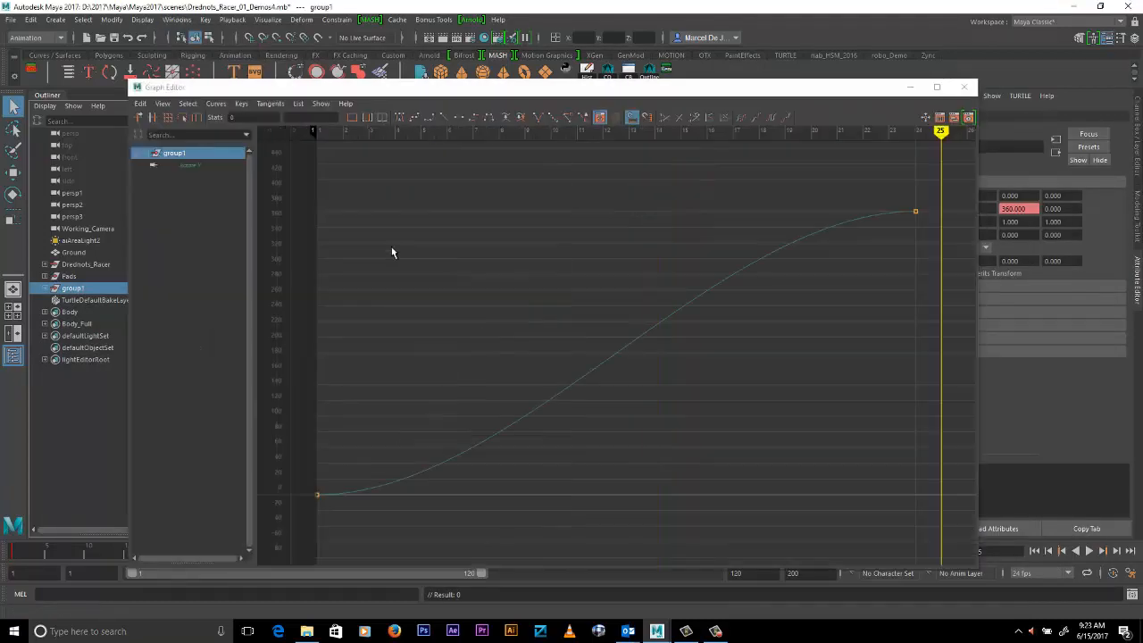
click(443, 118)
click(966, 88)
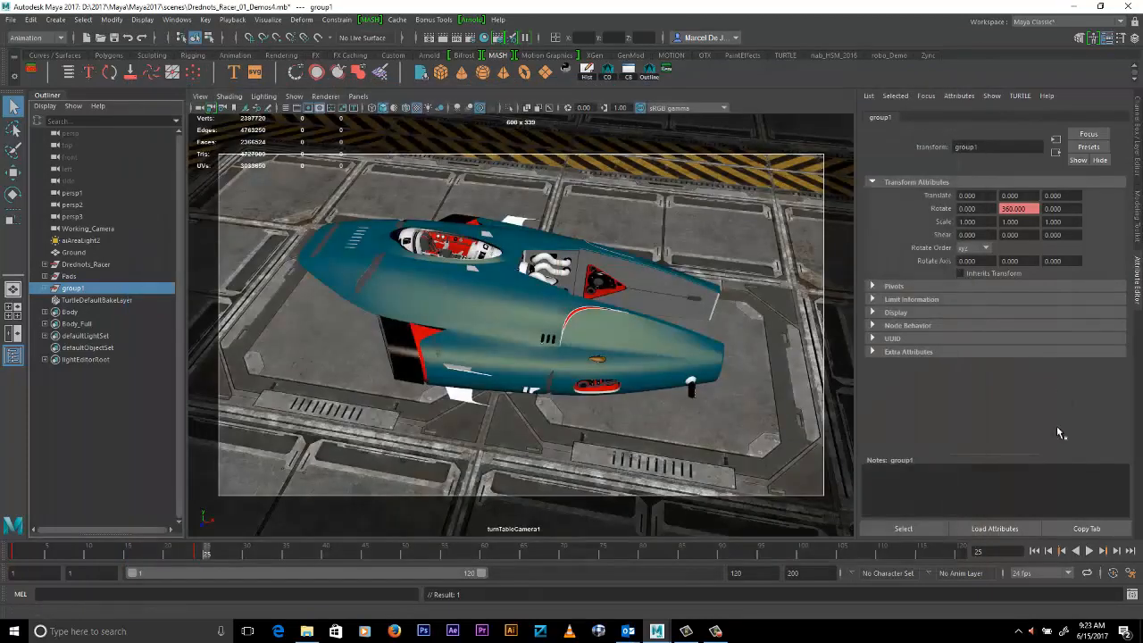
- Play the timeline briefly, stop it, and set the playback range to end at frame 24
click(1089, 551)
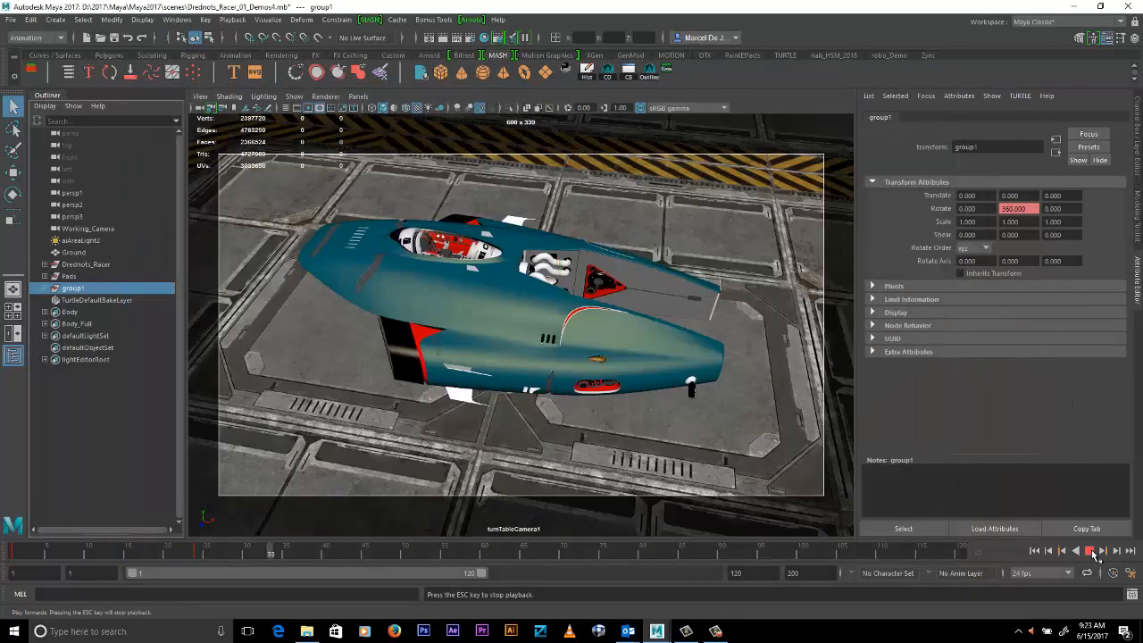
click(1089, 551)
double_click(749, 573)
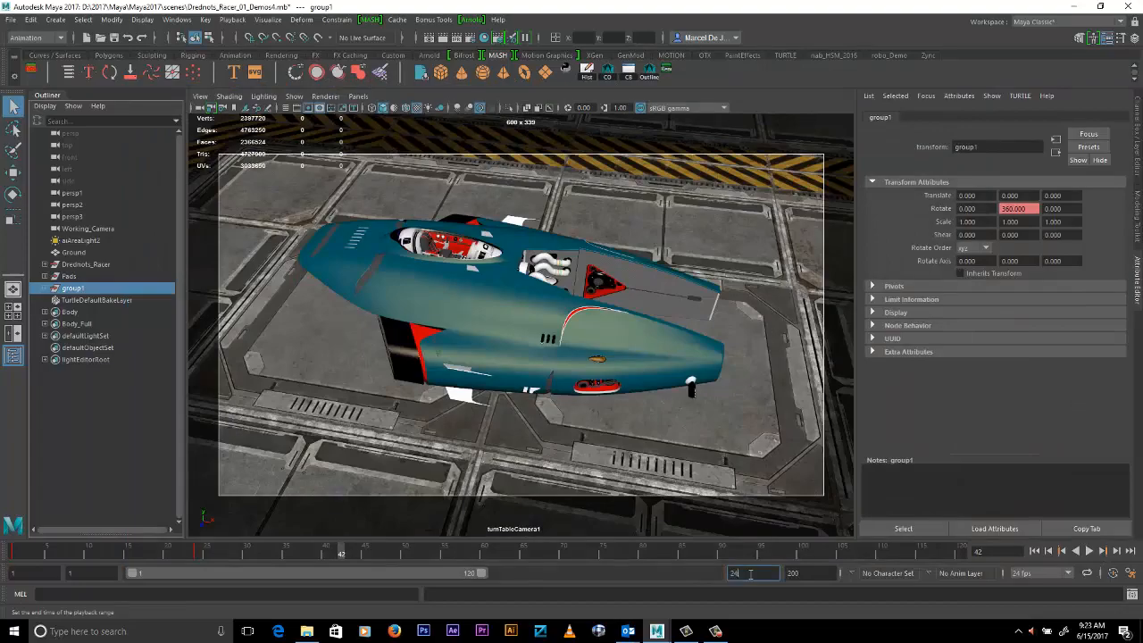
text(24)
key(Return)
- Preview the turntable animation, stop it, and return to frame 1
click(1089, 551)
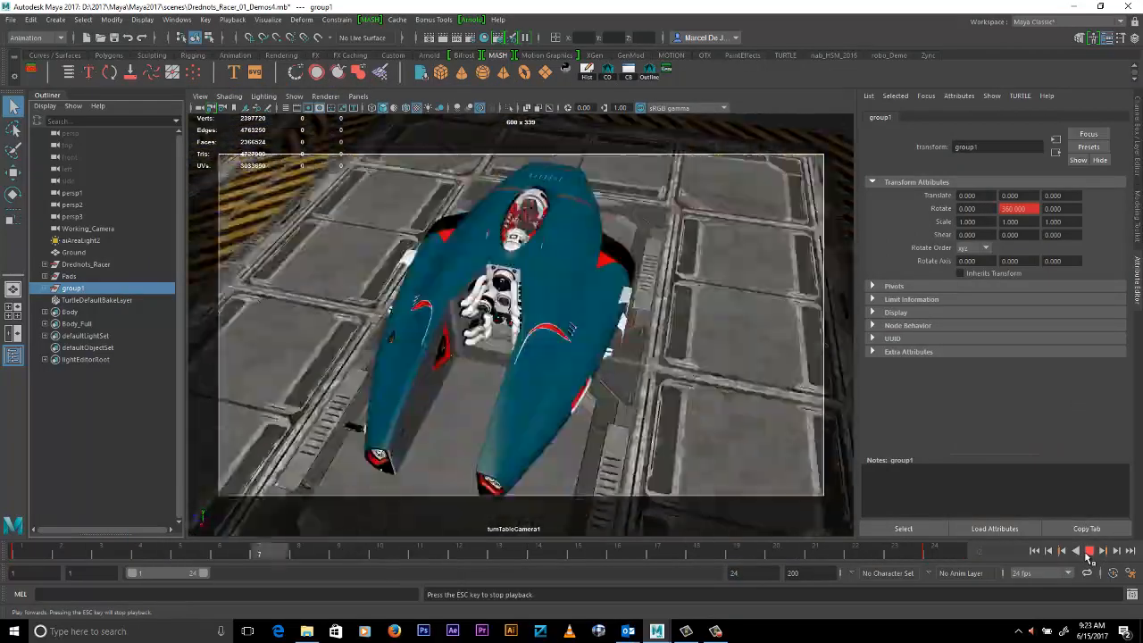
click(1089, 551)
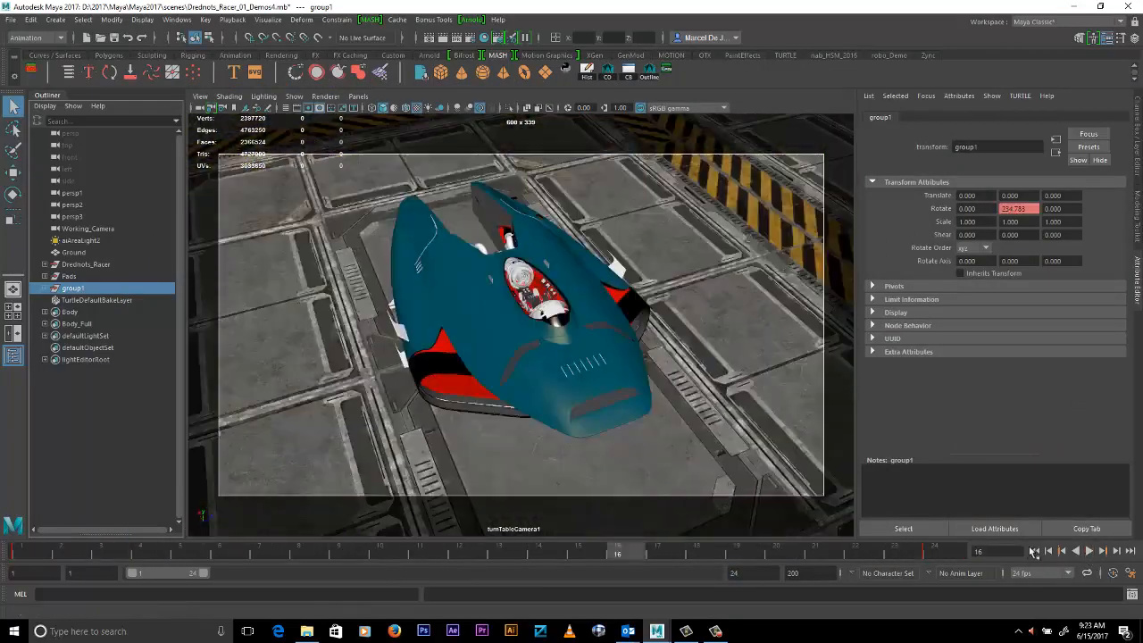
click(1033, 551)
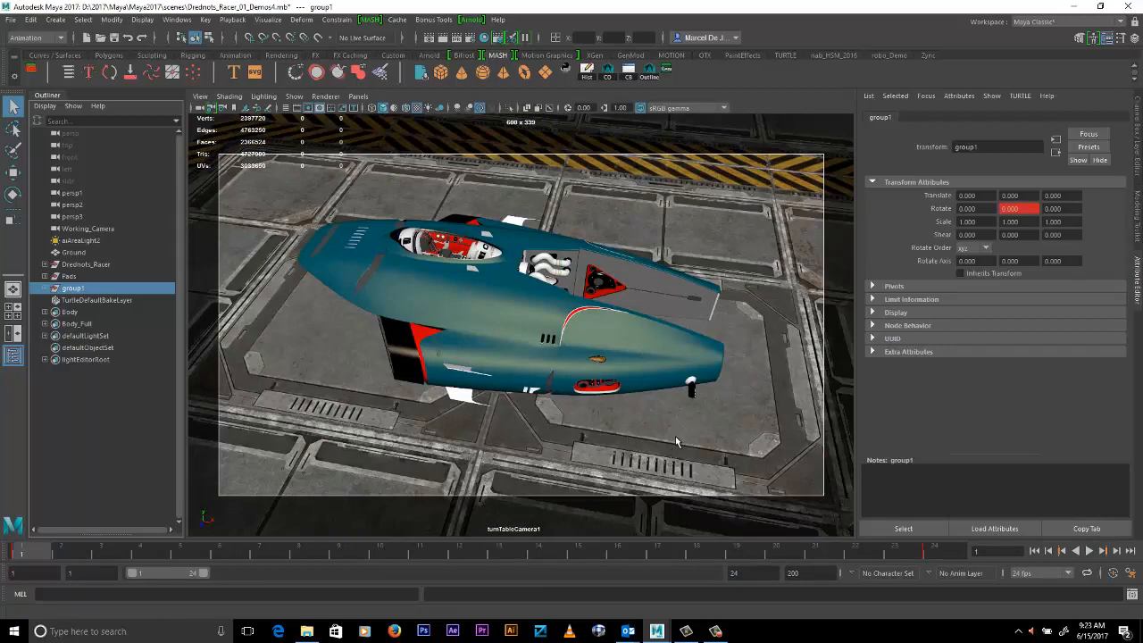
- Switch to the Rendering menu set and open the Render Sequence options, moving the window clear of the racer
click(29, 38)
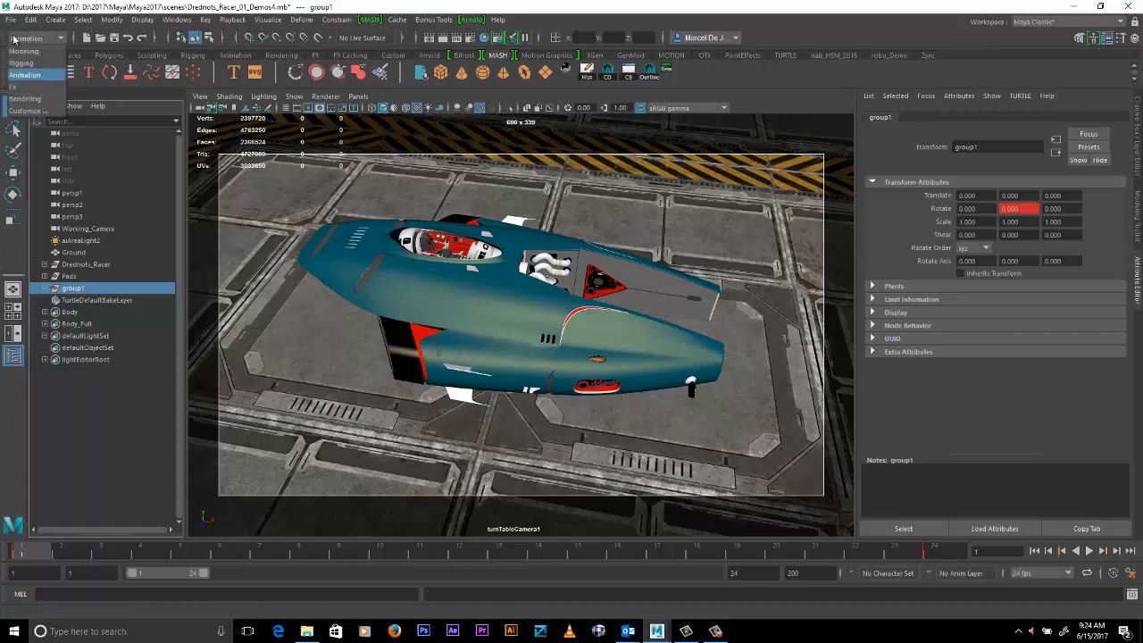
click(25, 98)
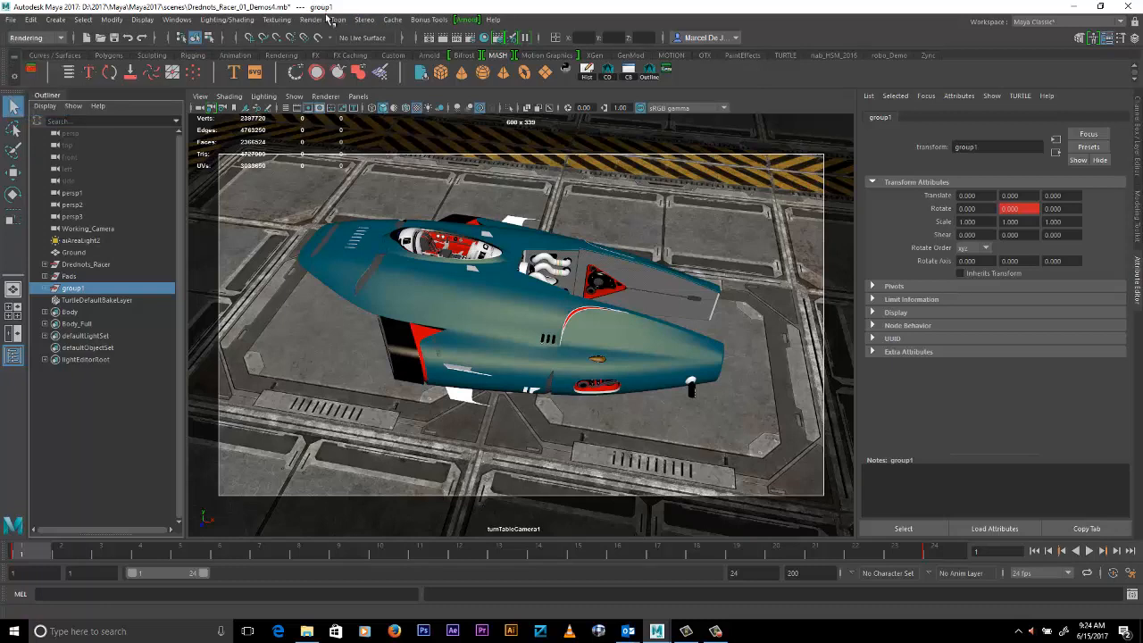
click(313, 19)
click(428, 177)
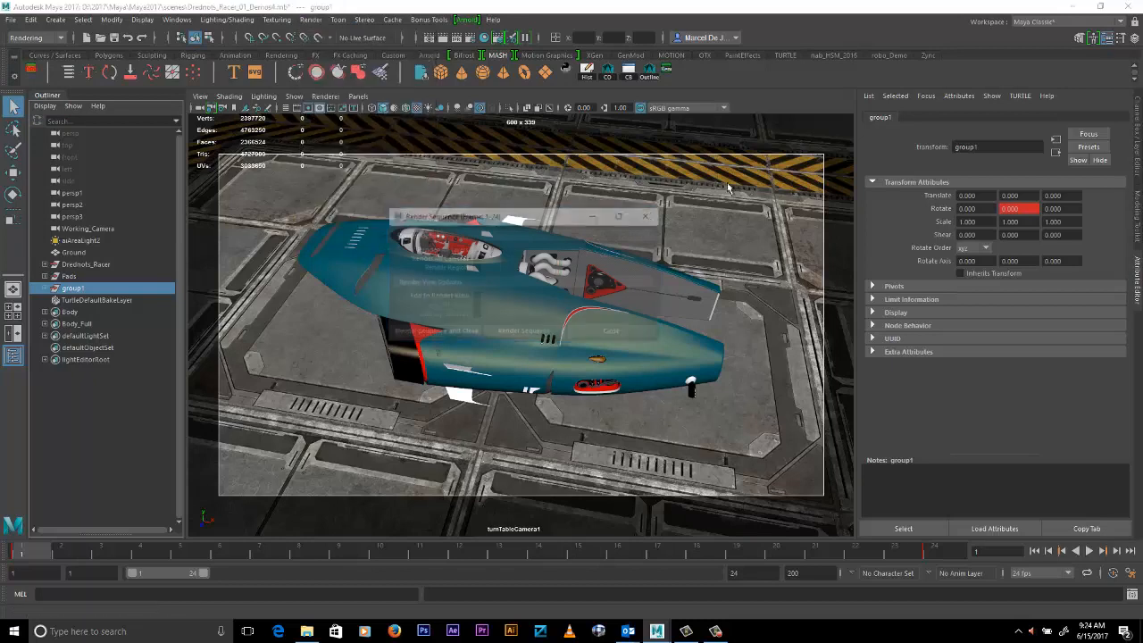
drag(531, 218, 700, 199)
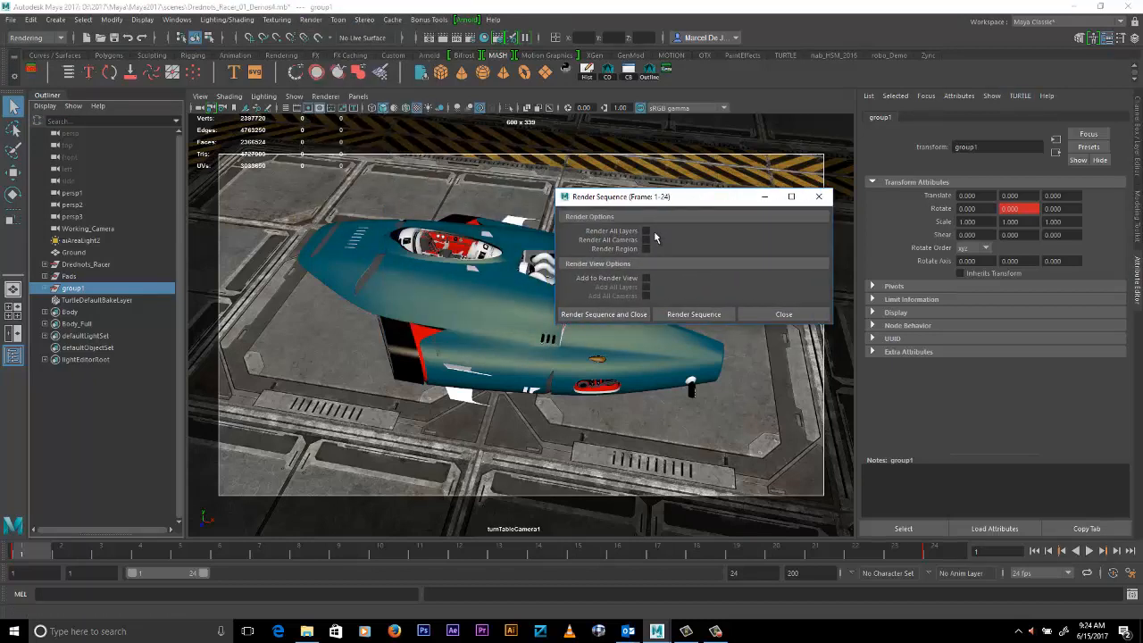
drag(701, 199, 863, 183)
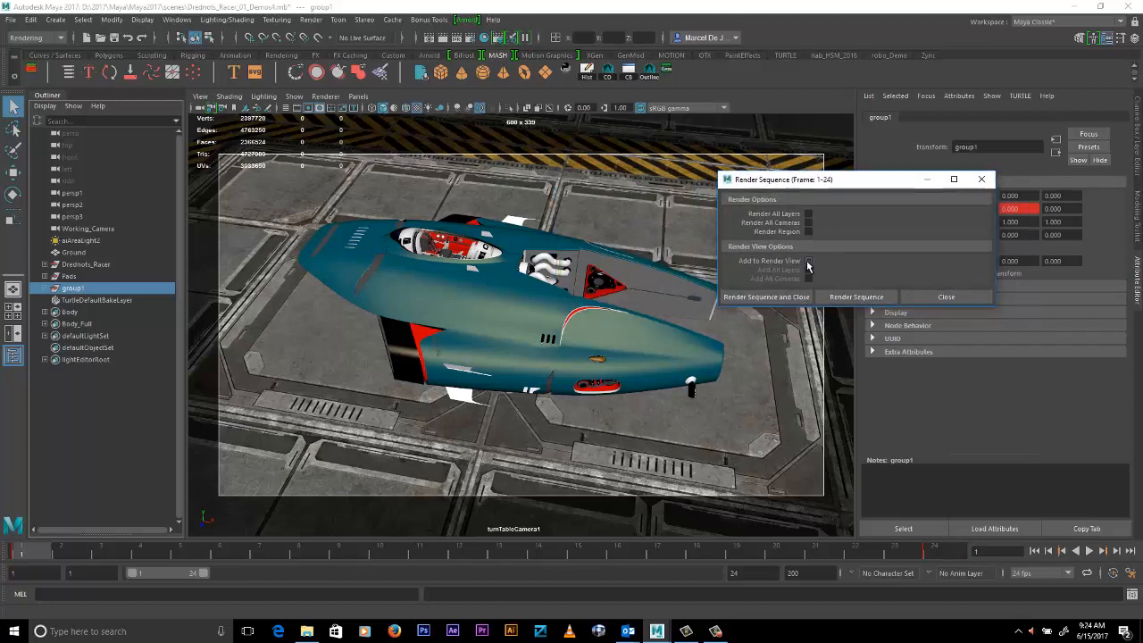
- Turn on Add to Render View, Render All Layers and Render All Cameras, and start rendering the sequence for frames 1–24
click(808, 262)
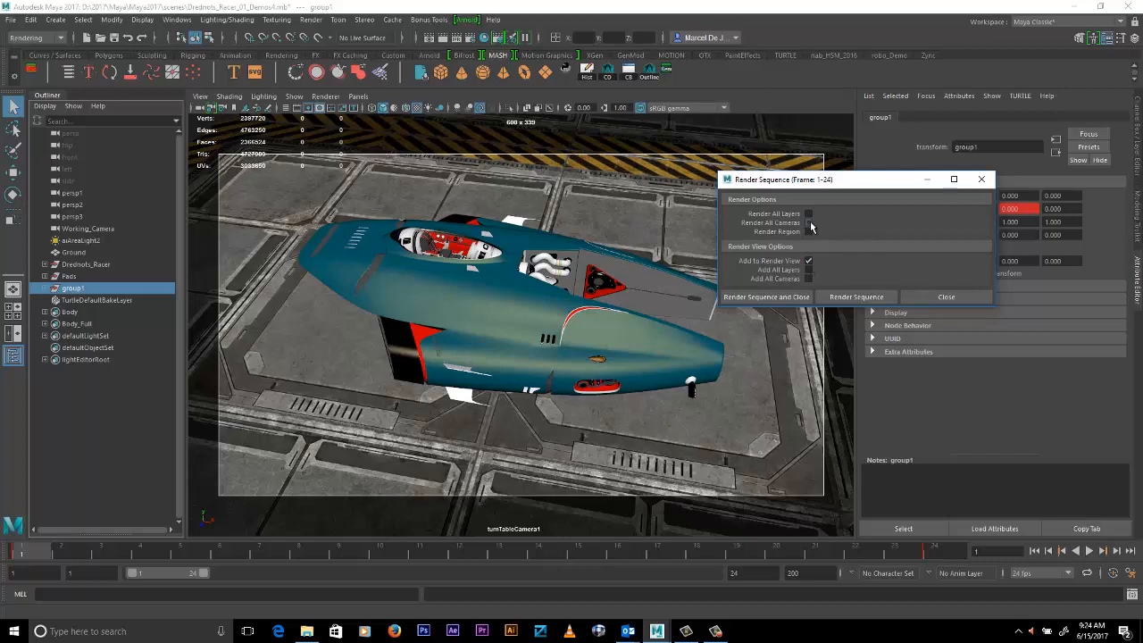
click(808, 215)
click(808, 222)
click(740, 297)
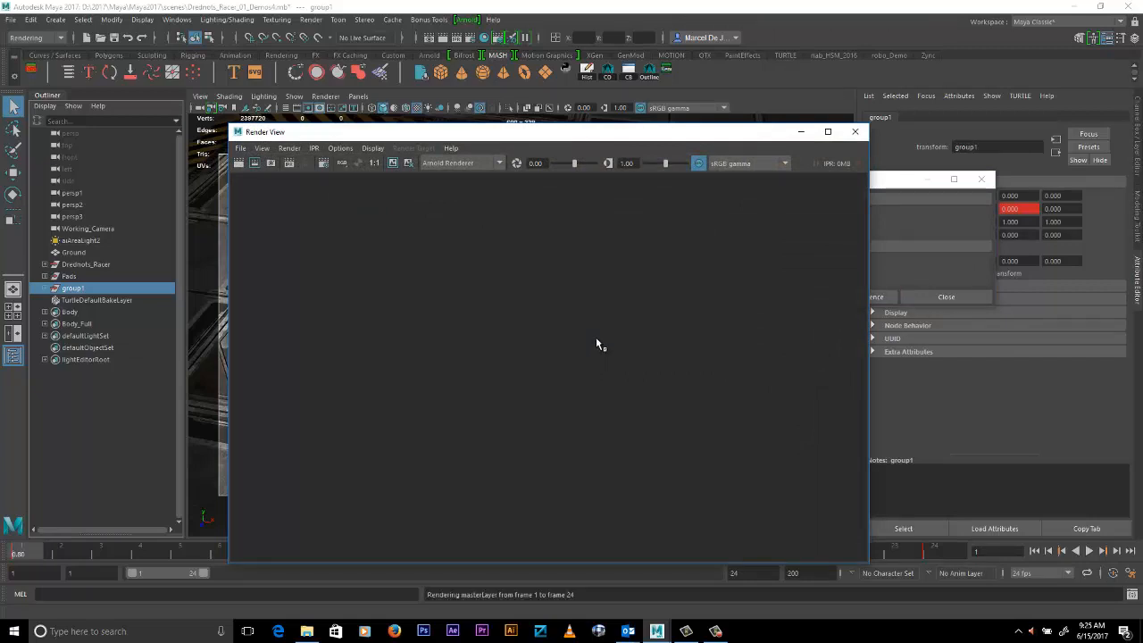
- Abort the sequence render and close the Render View and Render Settings windows
key(Escape)
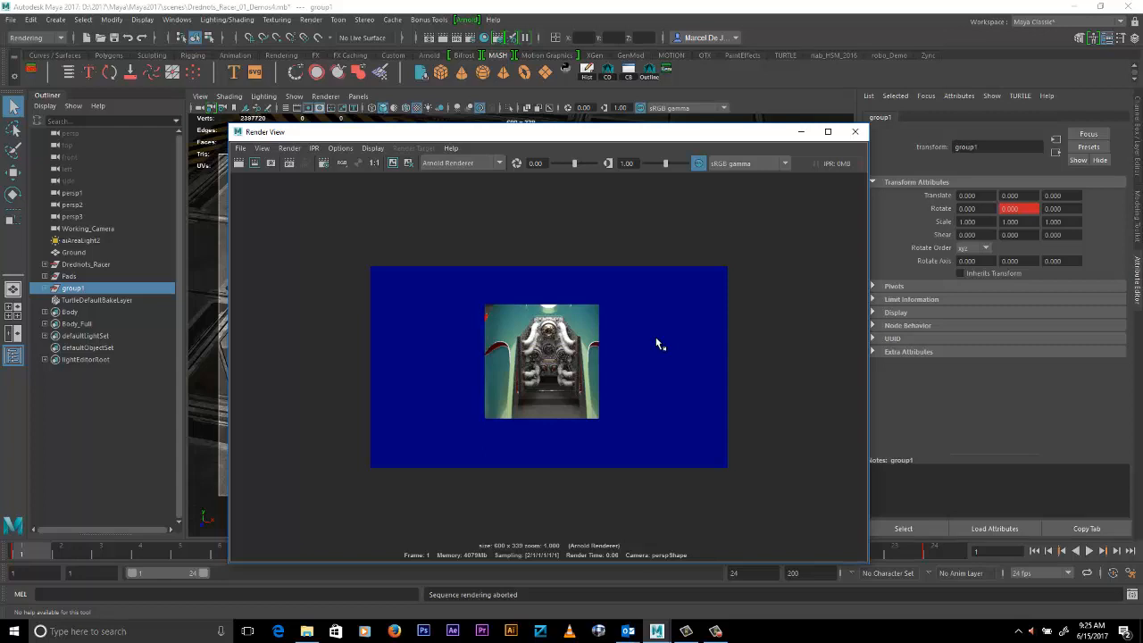
click(855, 132)
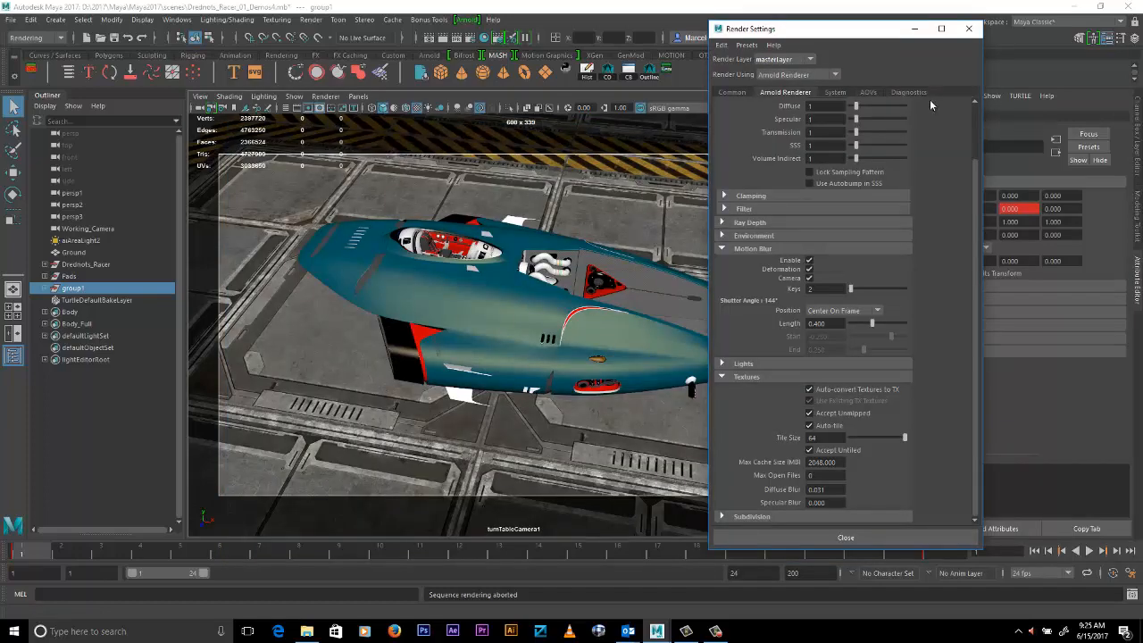
click(980, 25)
- Switch to the images folder in File Explorer, enlarge its window, and show the files as a compact list
click(306, 631)
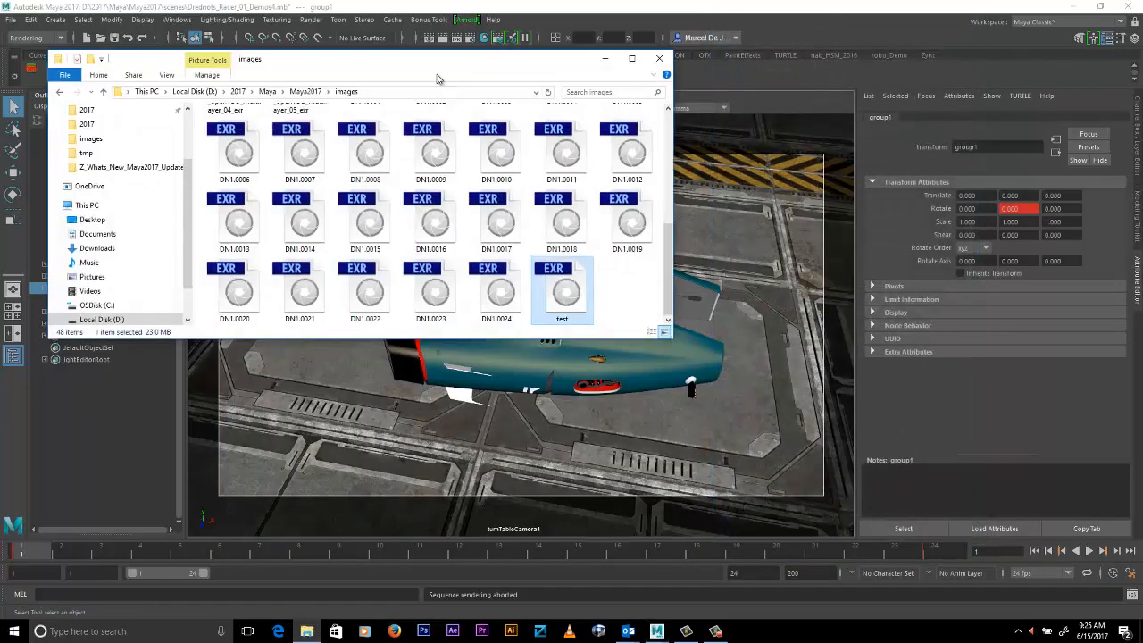
drag(672, 337, 793, 520)
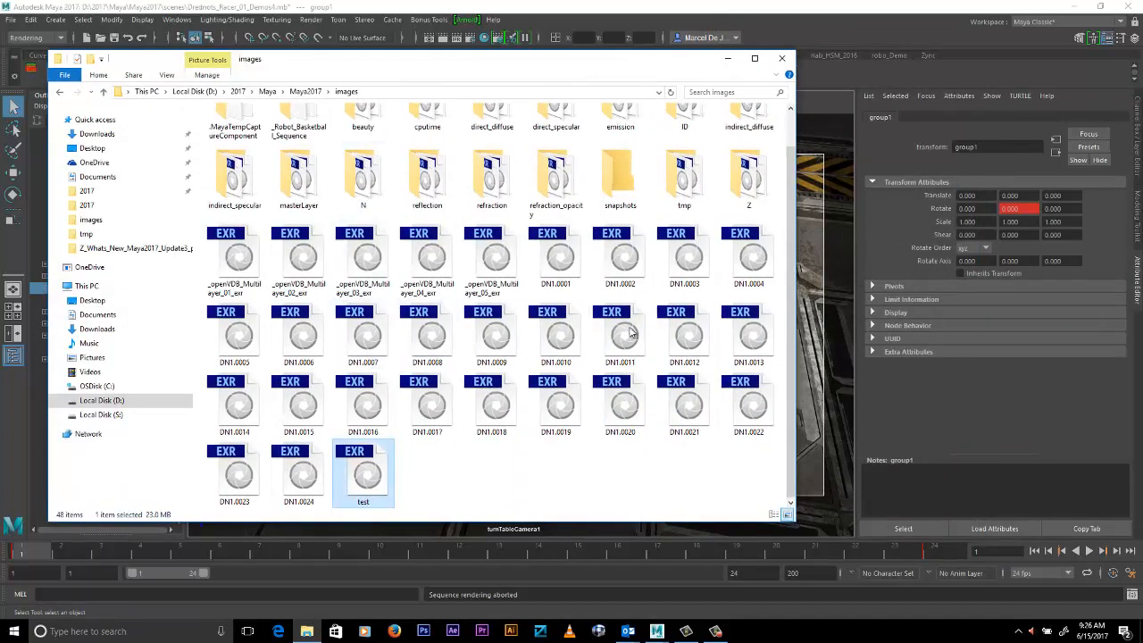
right_click(583, 487)
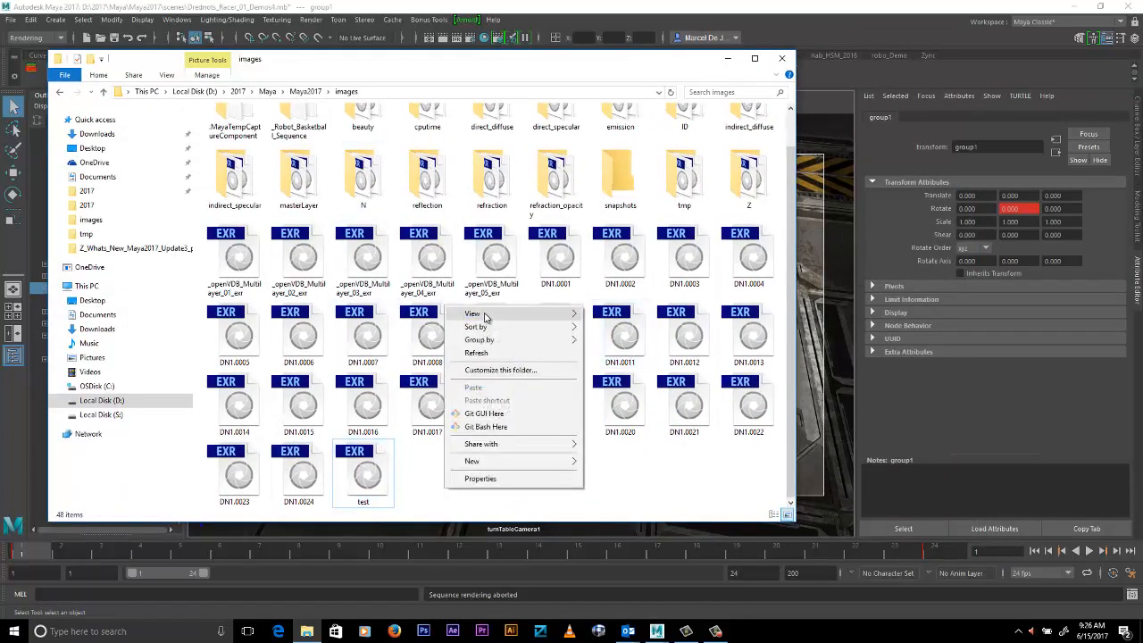
mouse_move(482, 315)
click(336, 368)
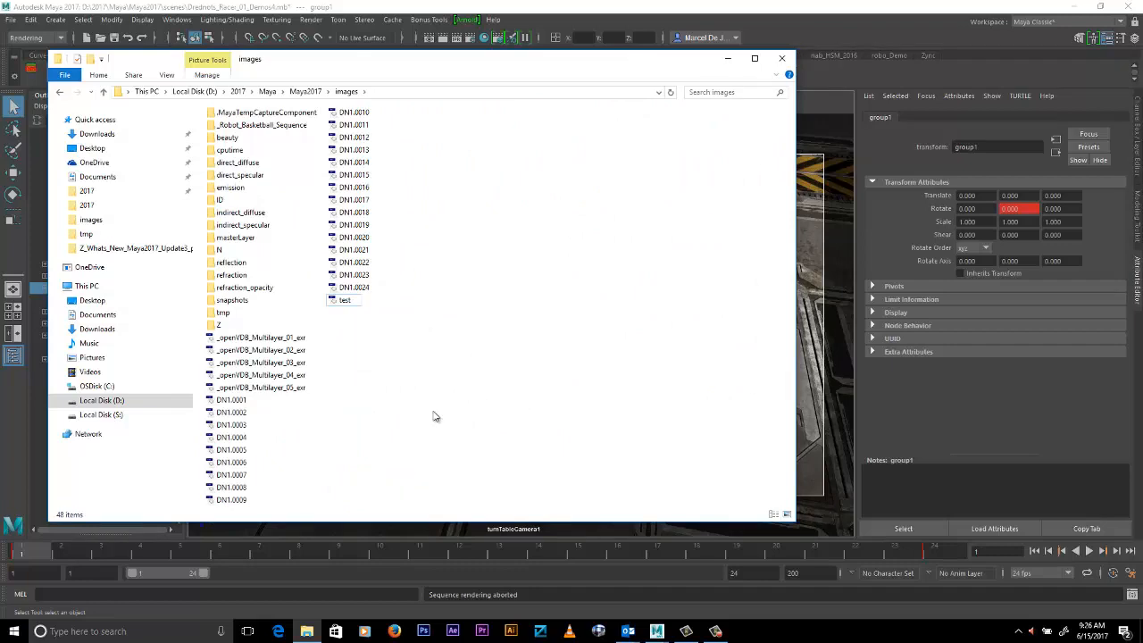
- Select the rendered EXR frames DN1.0001 through DN1.0024 in the images folder
key(alt+Tab)
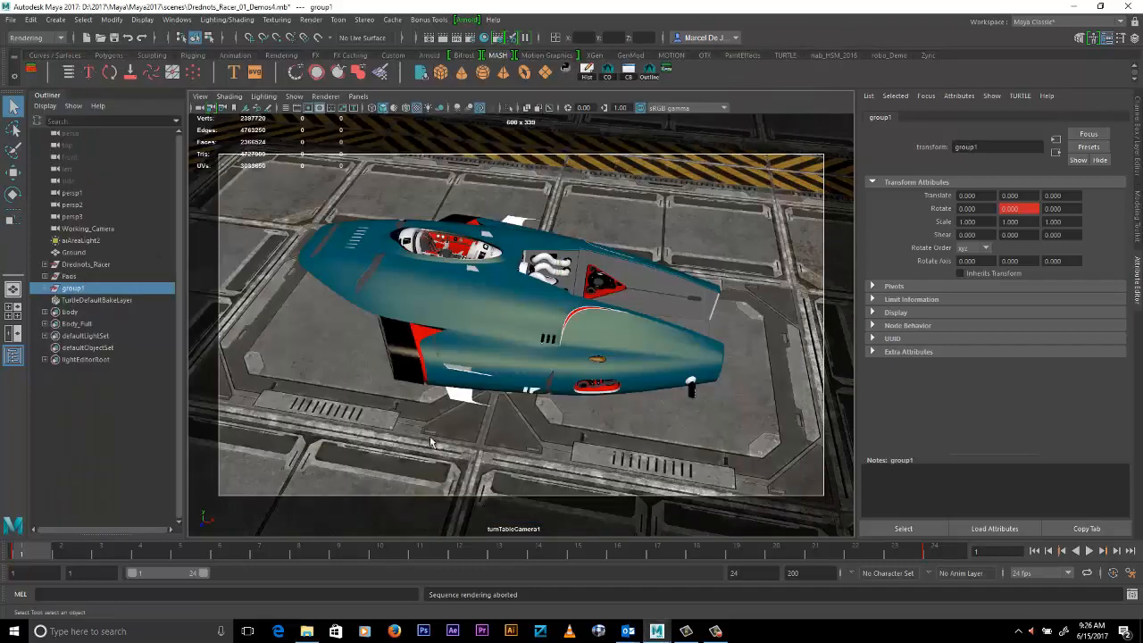
click(306, 631)
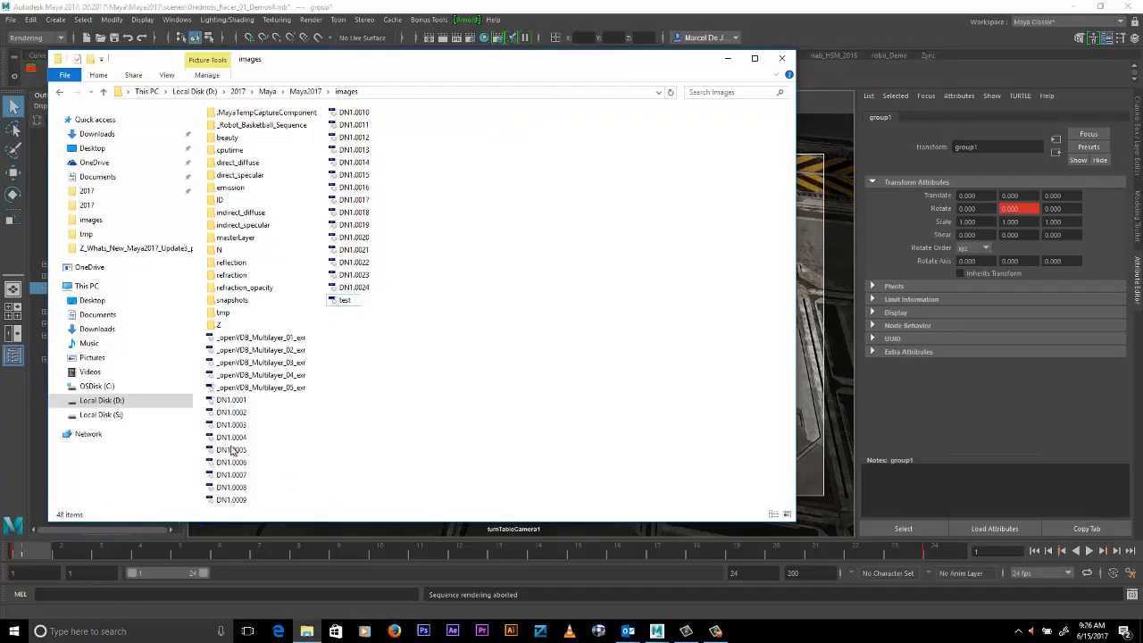
click(231, 401)
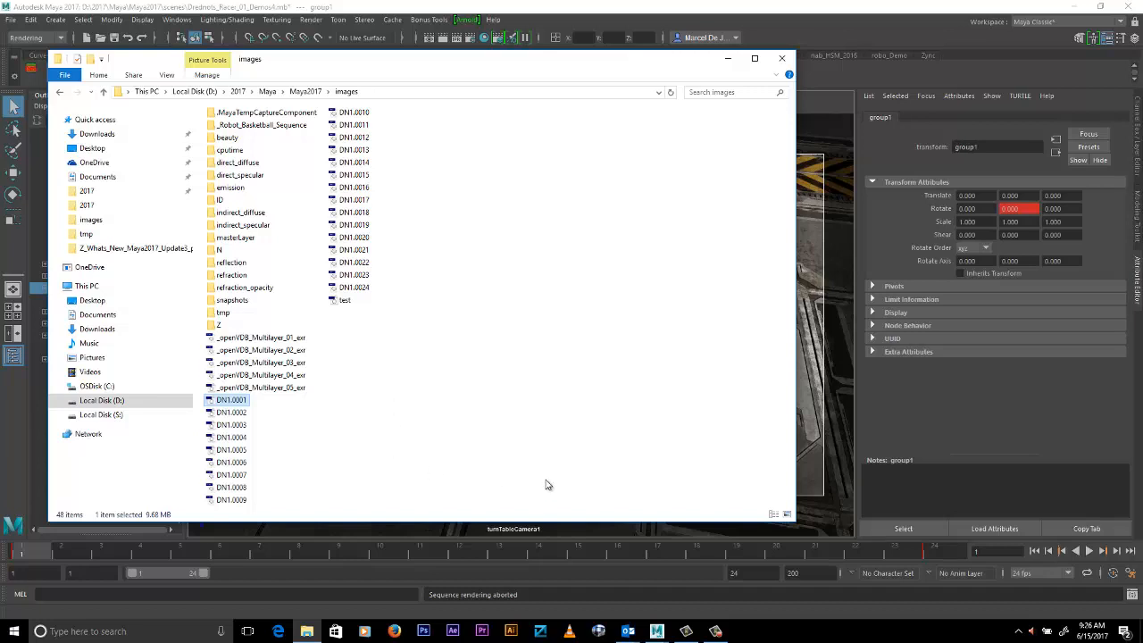
shift+click(354, 288)
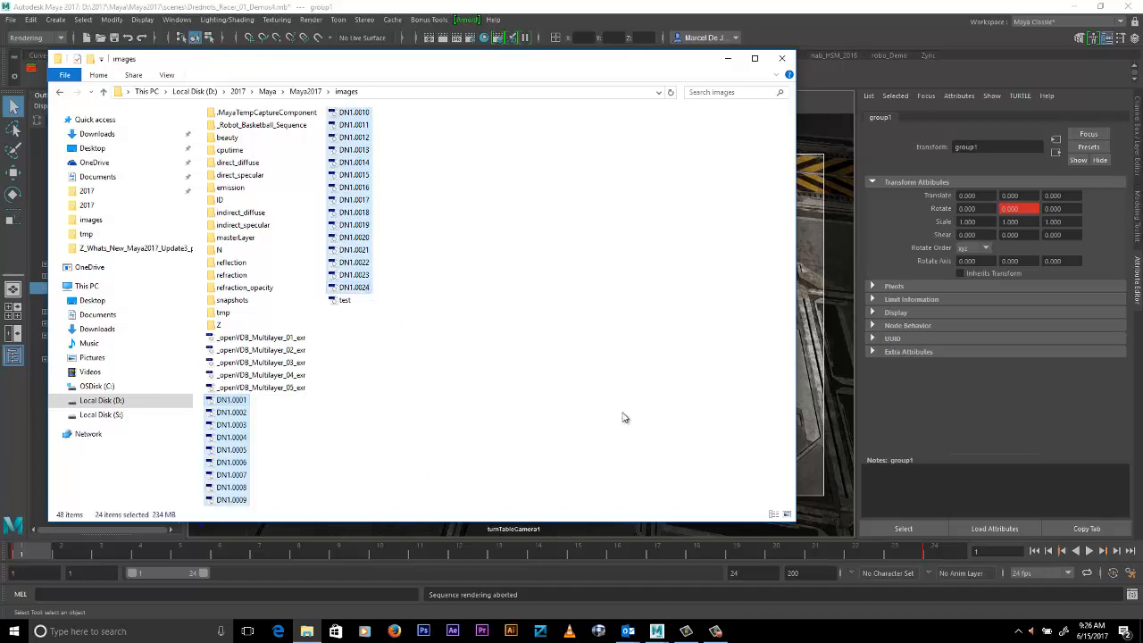
- Switch to RV, move its window beside the file list, and load the image sequence DN1.1-24#.exr
click(598, 631)
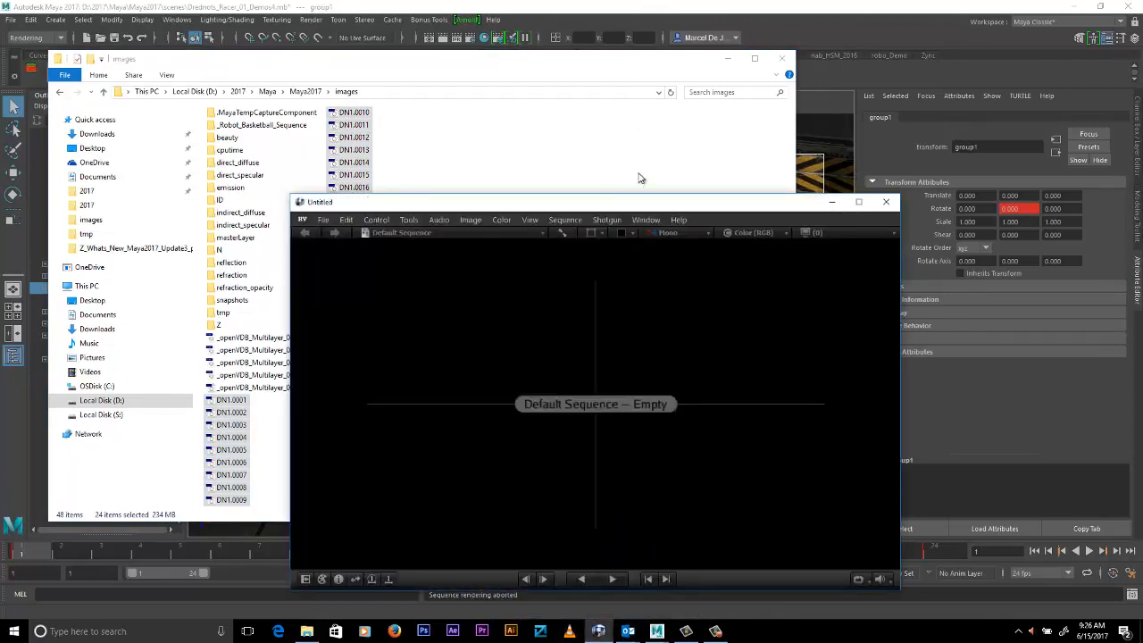
drag(596, 205, 681, 156)
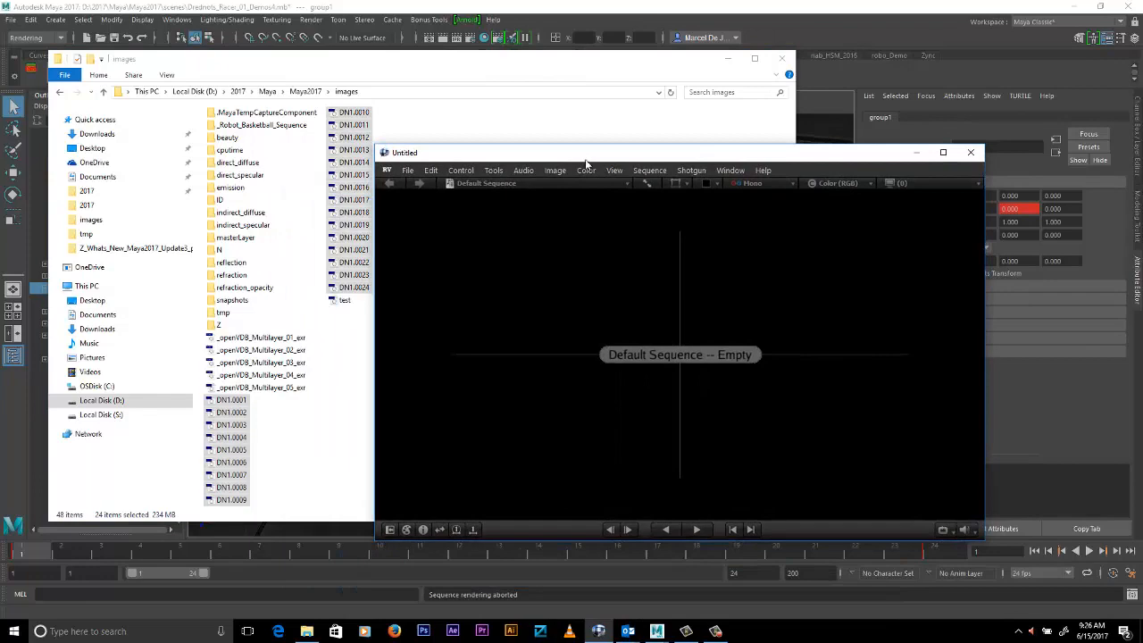
click(407, 171)
click(421, 198)
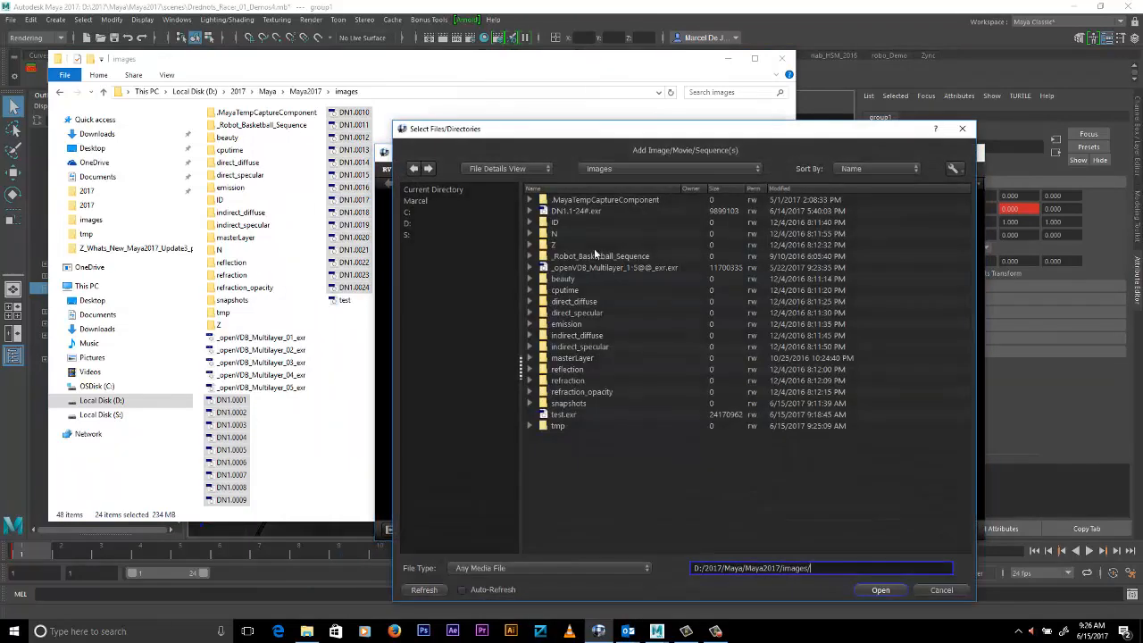
click(589, 213)
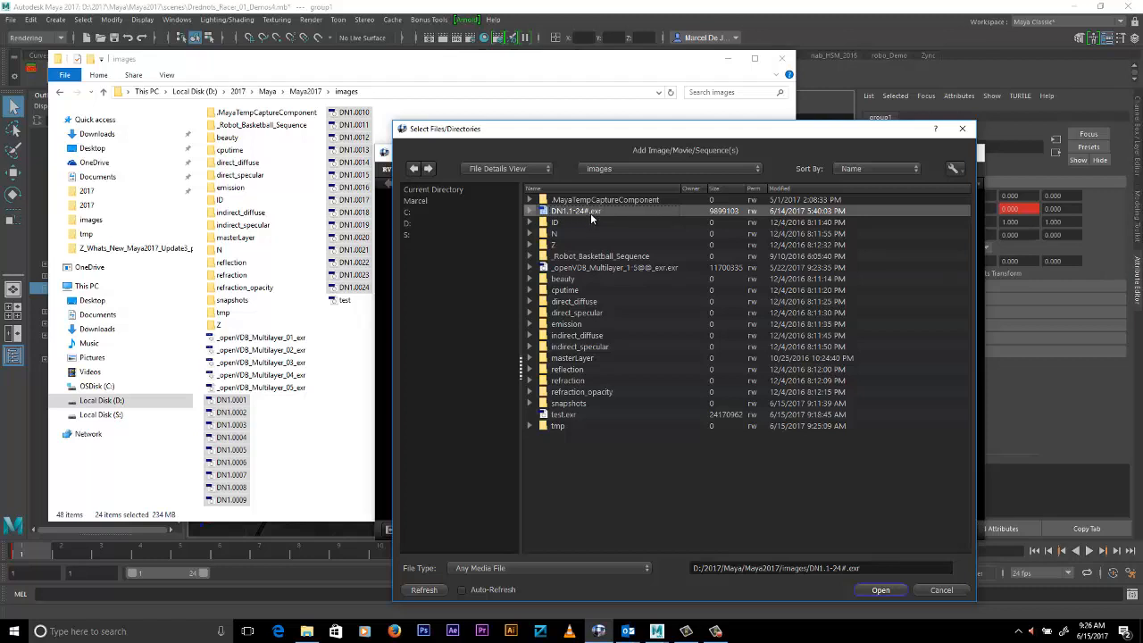
double_click(589, 212)
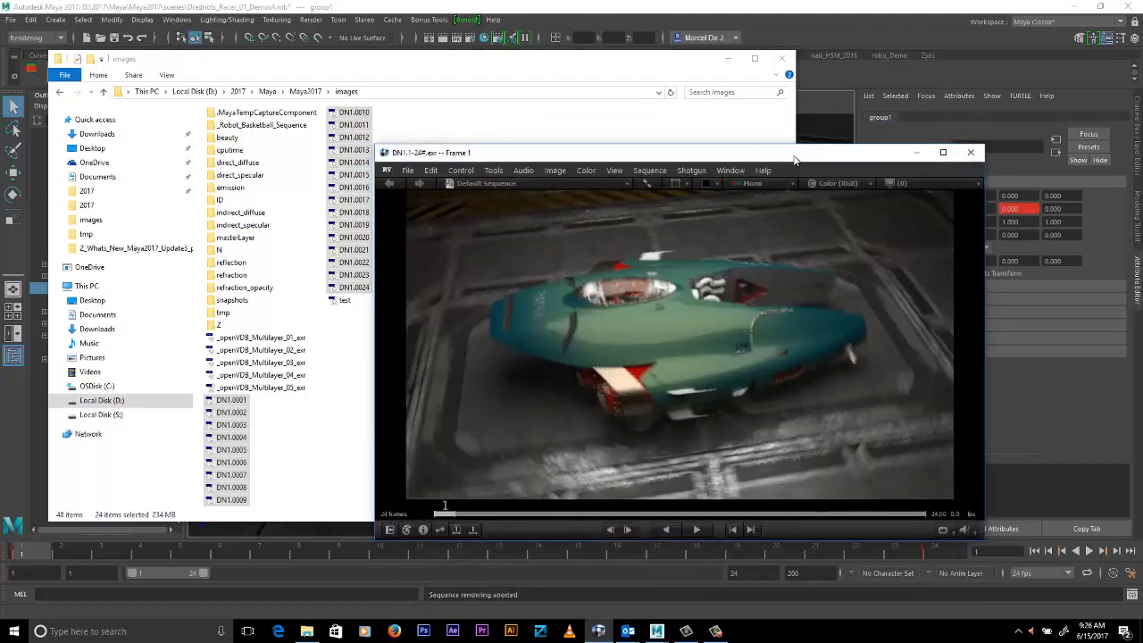
- Play back the motion-blurred turntable sequence, stop it, and close RV to return to the images folder
click(705, 524)
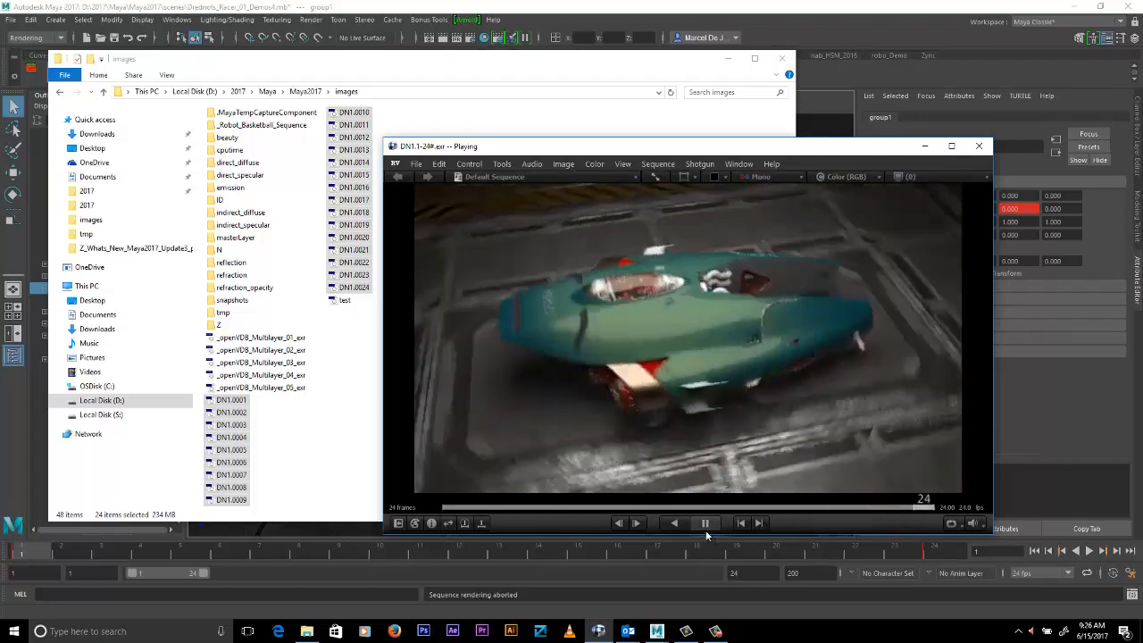
click(705, 524)
drag(830, 150, 849, 143)
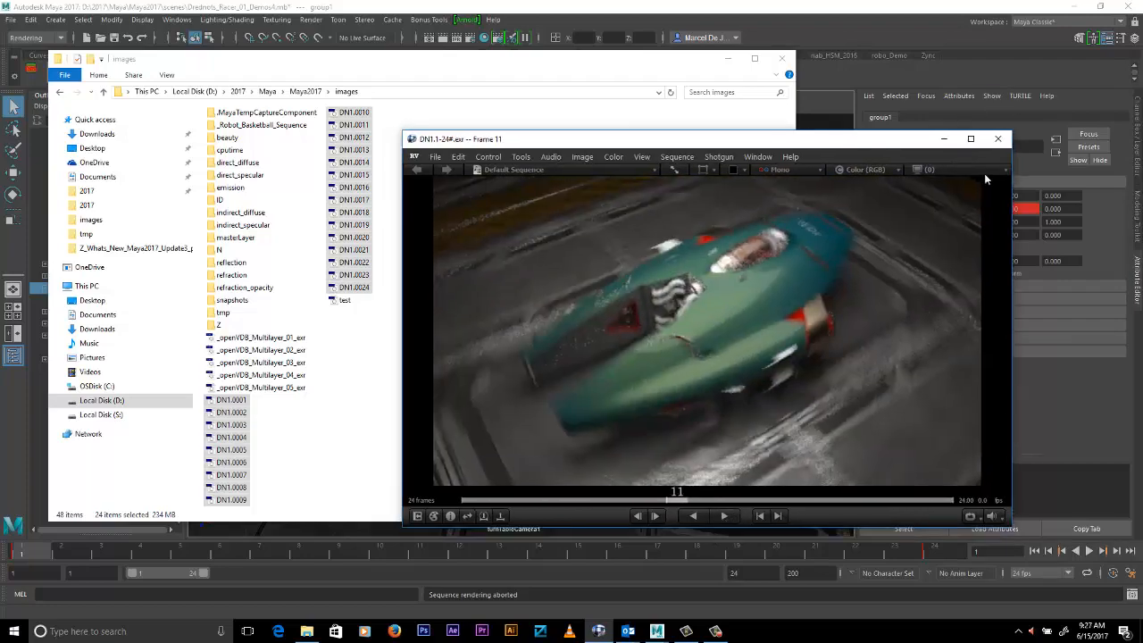
click(998, 139)
drag(571, 59, 606, 53)
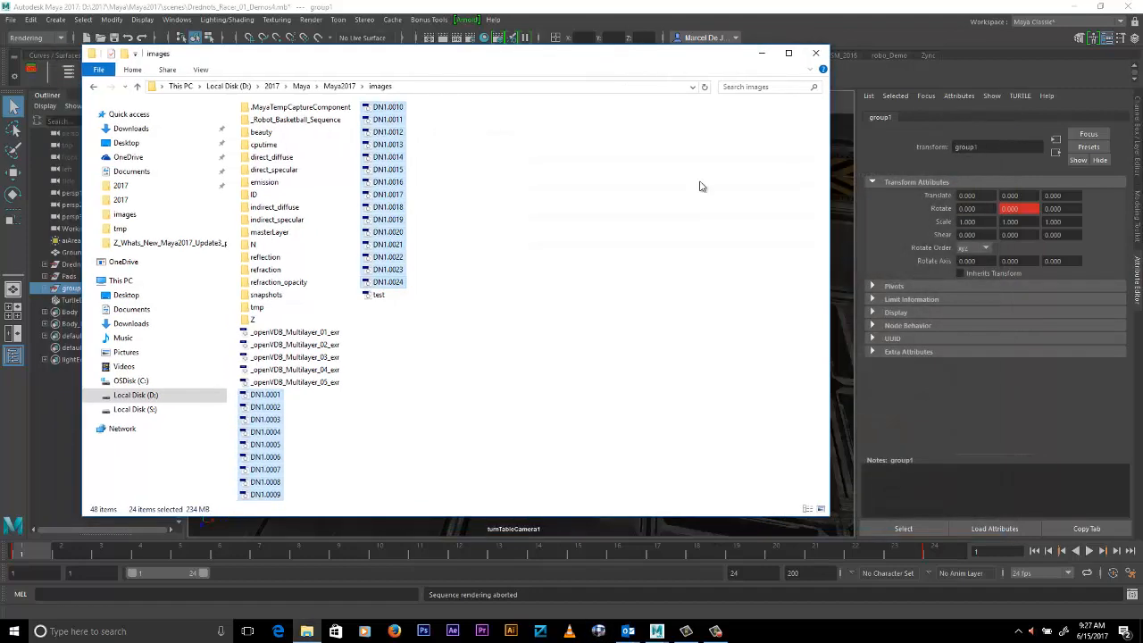